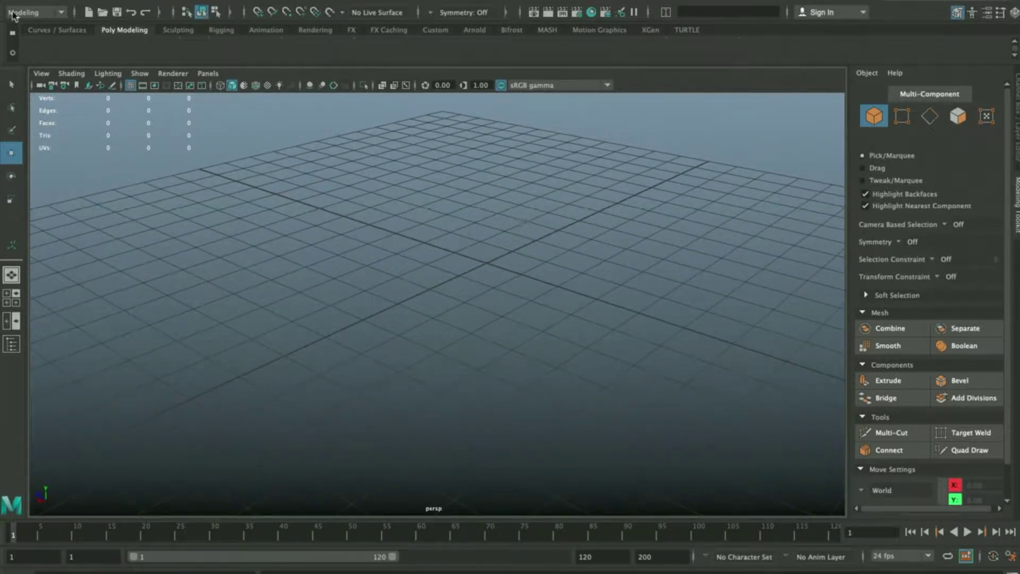
pyautogui.click(57, 1)
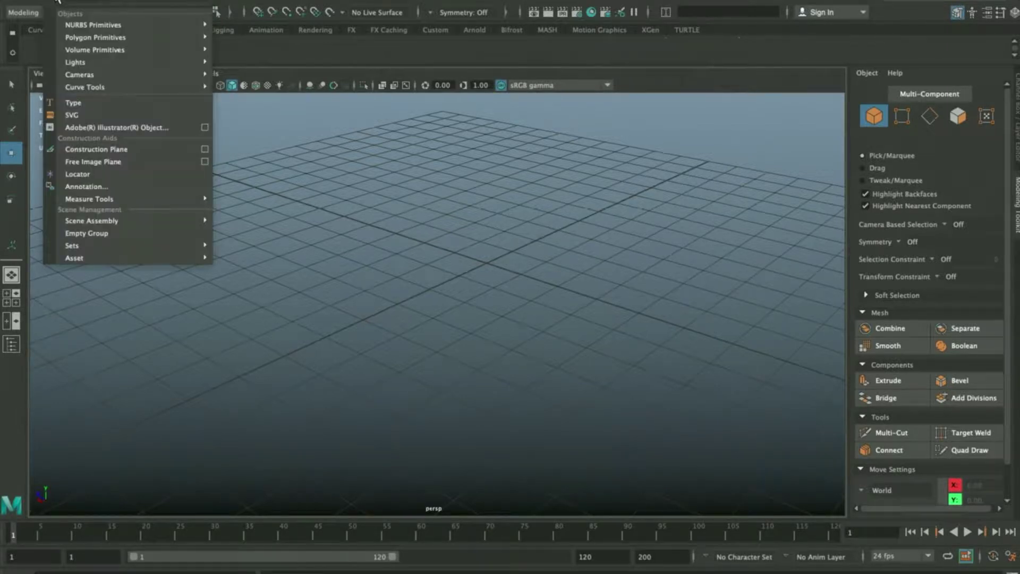
pyautogui.moveTo(69, 37)
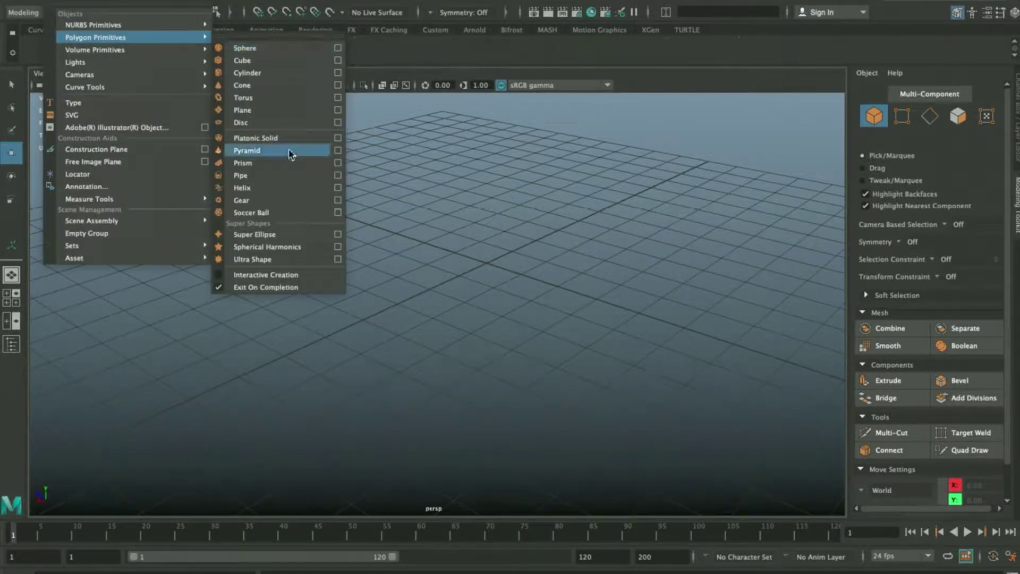
pyautogui.click(444, 193)
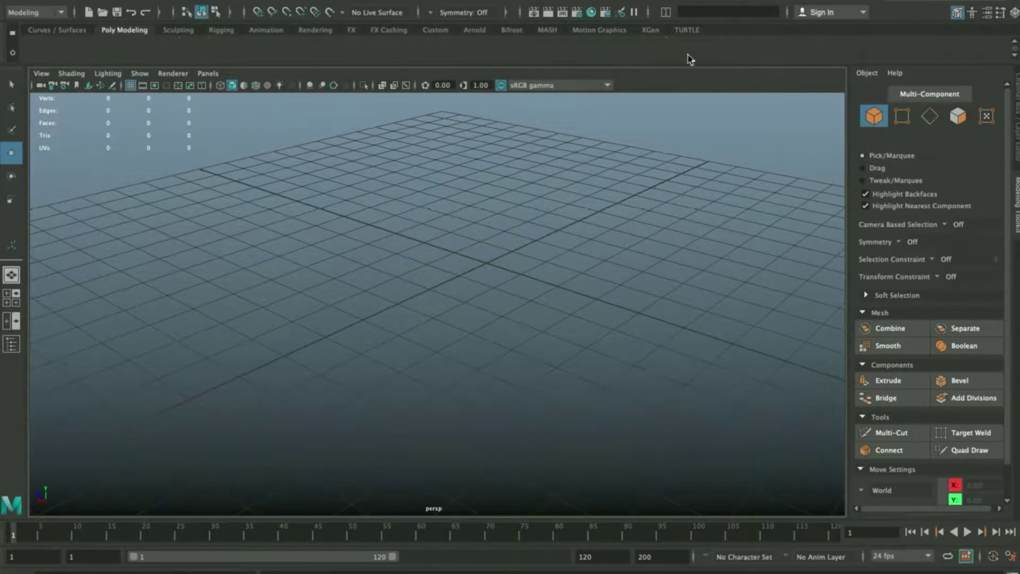
# - Create a polygon cube at the centre of the grid
pyautogui.scroll(-5, 381, 253)
pyautogui.scroll(-2, 390, 247)
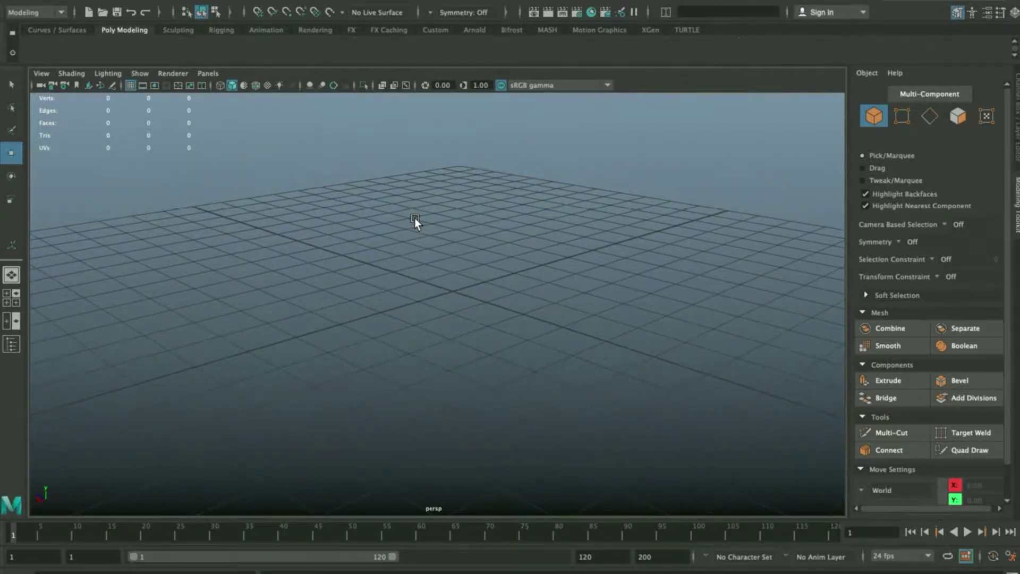
pyautogui.moveTo(570, 203); pyautogui.dragTo(420, 271)
pyautogui.moveTo(431, 194)
pyautogui.keyDown('shift'); pyautogui.mouseDown(button='right')
pyautogui.moveTo(468, 157)
pyautogui.moveTo(393, 207)
pyautogui.moveTo(473, 192)
pyautogui.moveTo(416, 239)
pyautogui.moveTo(436, 402)
pyautogui.moveTo(414, 205)
pyautogui.moveTo(477, 197)
pyautogui.moveTo(394, 210)
pyautogui.moveTo(481, 187)
pyautogui.moveTo(383, 190)
pyautogui.moveTo(408, 155)
pyautogui.moveTo(462, 204)
pyautogui.moveTo(432, 154)
pyautogui.moveTo(375, 206)
pyautogui.moveTo(468, 158)
pyautogui.moveTo(401, 189)
pyautogui.moveTo(424, 234)
pyautogui.moveTo(420, 417)
pyautogui.moveTo(425, 261)
pyautogui.moveTo(420, 376)
pyautogui.moveTo(448, 326)
pyautogui.moveTo(445, 204)
pyautogui.moveTo(419, 190)
pyautogui.moveTo(493, 195)
pyautogui.moveTo(478, 175)
pyautogui.moveTo(384, 173)
pyautogui.moveTo(386, 206)
pyautogui.moveTo(508, 198)
pyautogui.moveTo(425, 184)
pyautogui.moveTo(441, 202)
pyautogui.mouseUp(button='right'); pyautogui.keyUp('shift')
pyautogui.keyDown('shift'); pyautogui.moveTo(443, 196); pyautogui.dragTo(445, 225, button='right'); pyautogui.keyUp('shift')
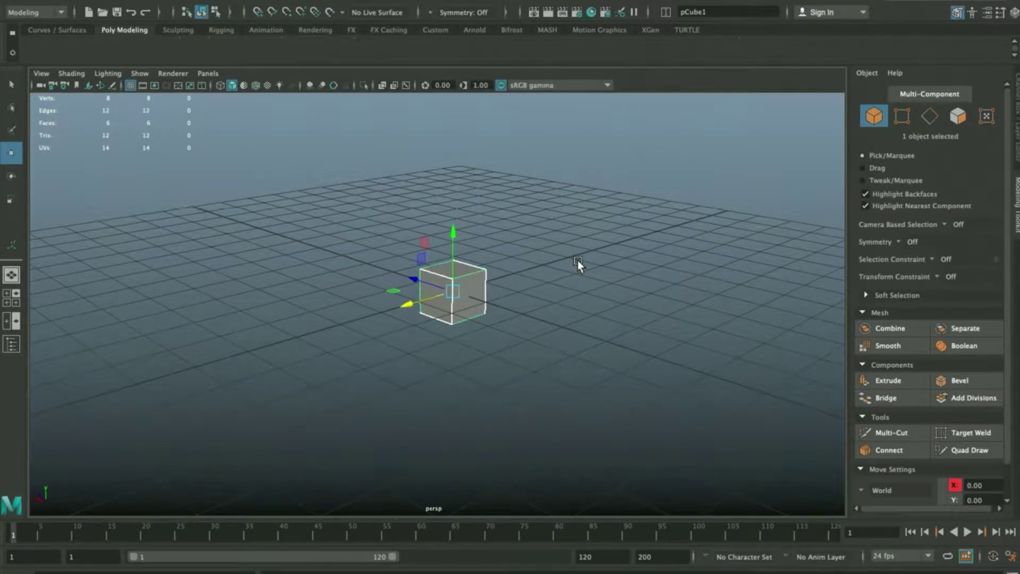
# - Extrude one side face of the cube outward twice, making the second extrusion about 1.242 units long
pyautogui.keyDown('alt'); pyautogui.moveTo(540, 278); pyautogui.dragTo(553, 281); pyautogui.keyUp('alt')
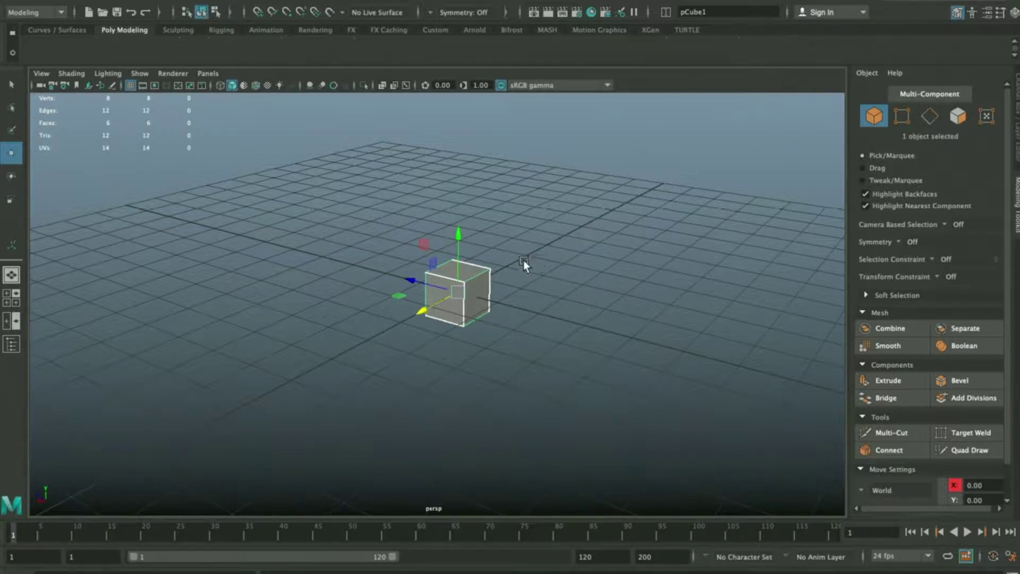
pyautogui.keyDown('alt'); pyautogui.moveTo(523, 260); pyautogui.dragTo(579, 285); pyautogui.keyUp('alt')
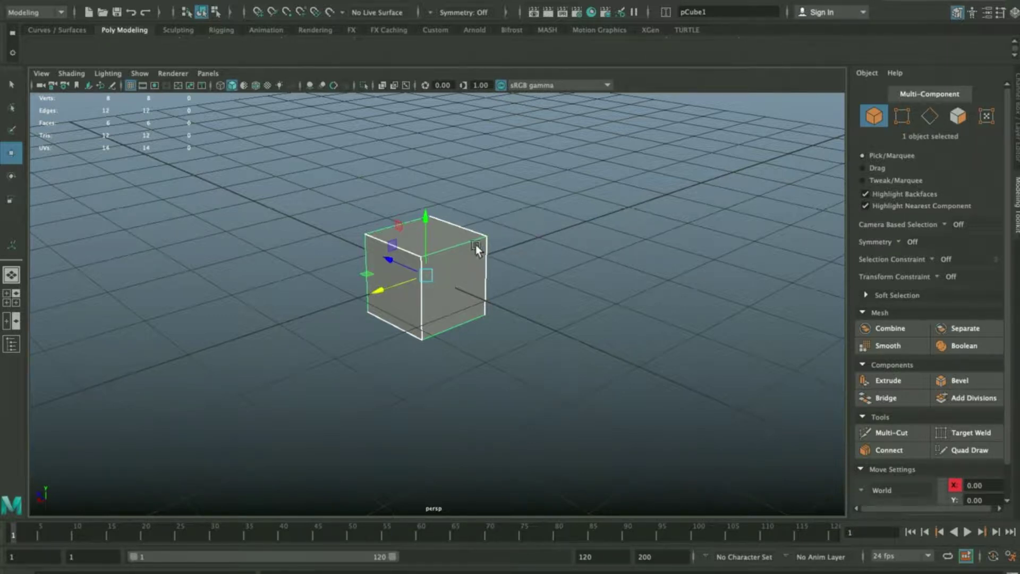
pyautogui.moveTo(429, 231); pyautogui.dragTo(431, 268, button='right')
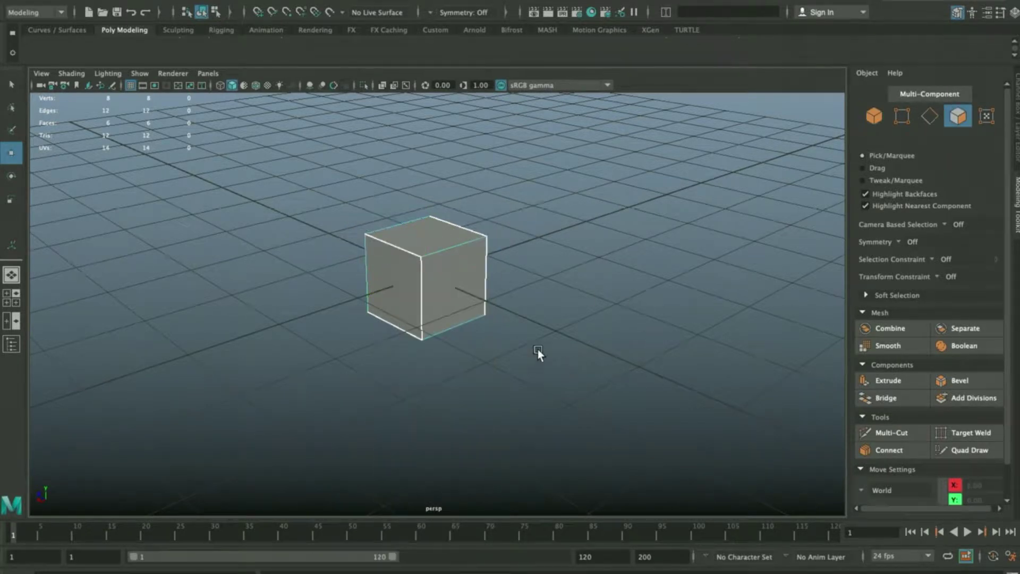
pyautogui.click(409, 287)
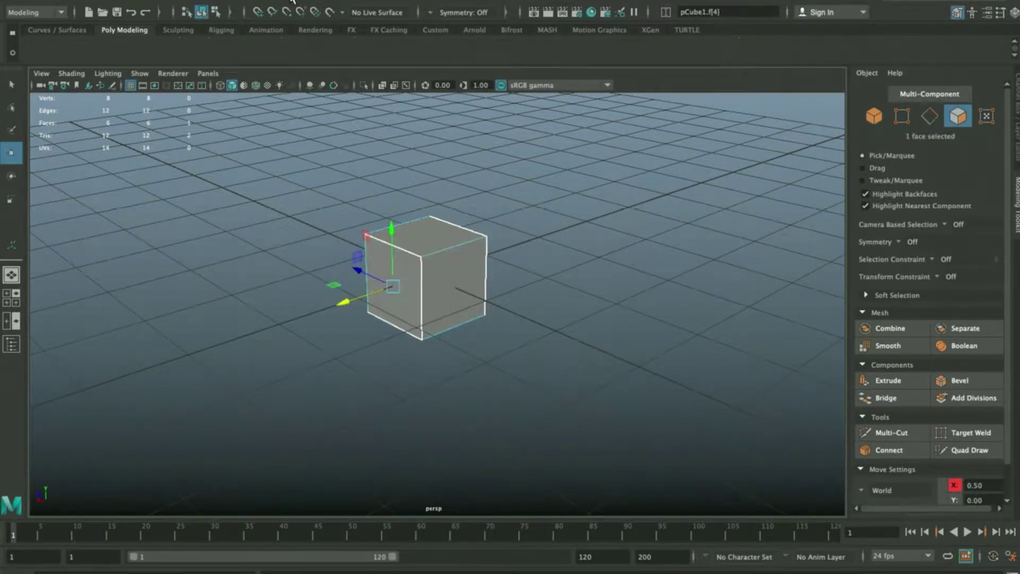
pyautogui.click(263, 3)
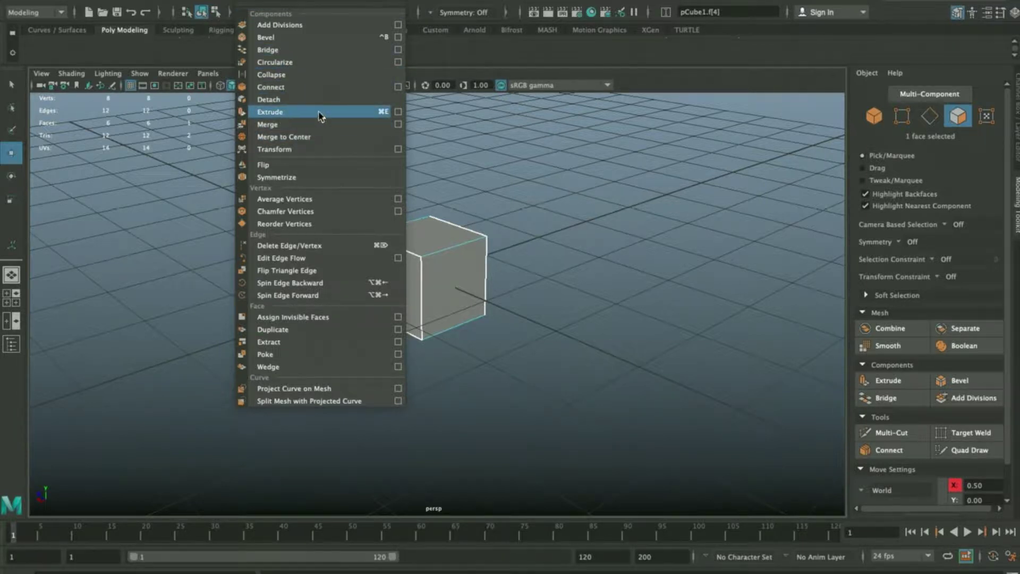
pyautogui.click(295, 113)
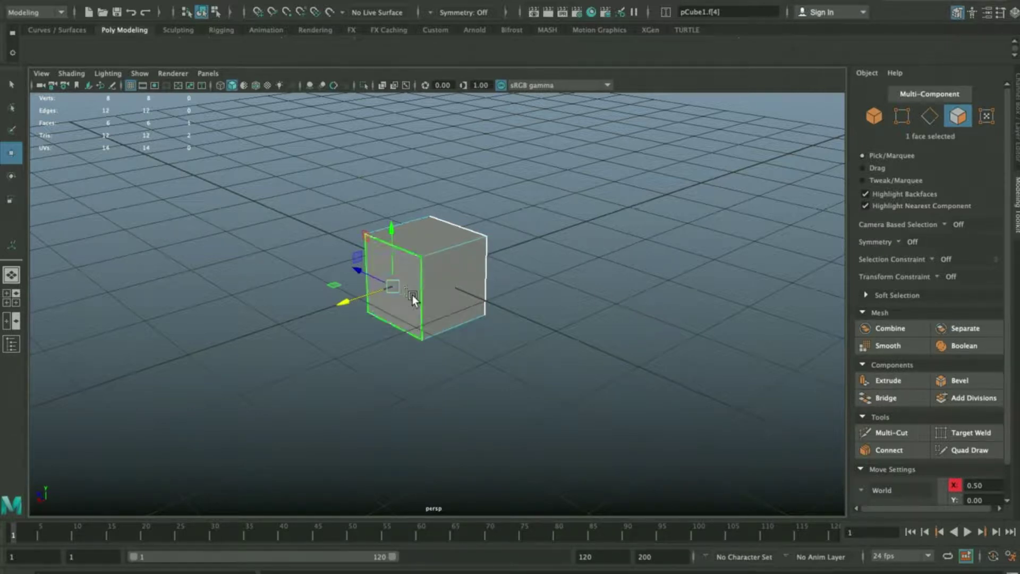
pyautogui.keyDown('shift'); pyautogui.rightClick(266, 149); pyautogui.keyUp('shift')
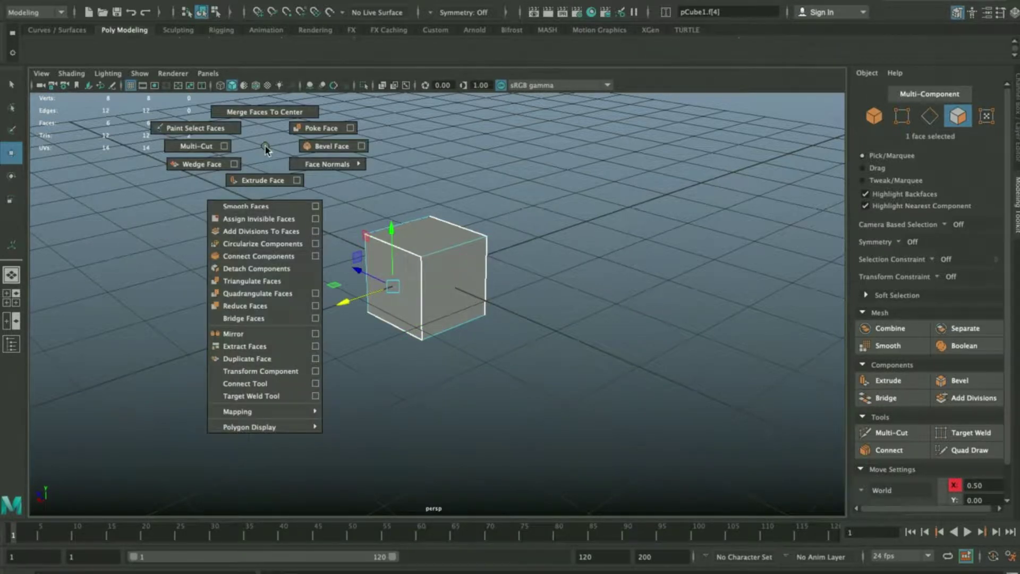
pyautogui.click(262, 180)
pyautogui.moveTo(353, 297); pyautogui.dragTo(220, 207)
pyautogui.press('g')
pyautogui.moveTo(269, 327); pyautogui.dragTo(159, 364)
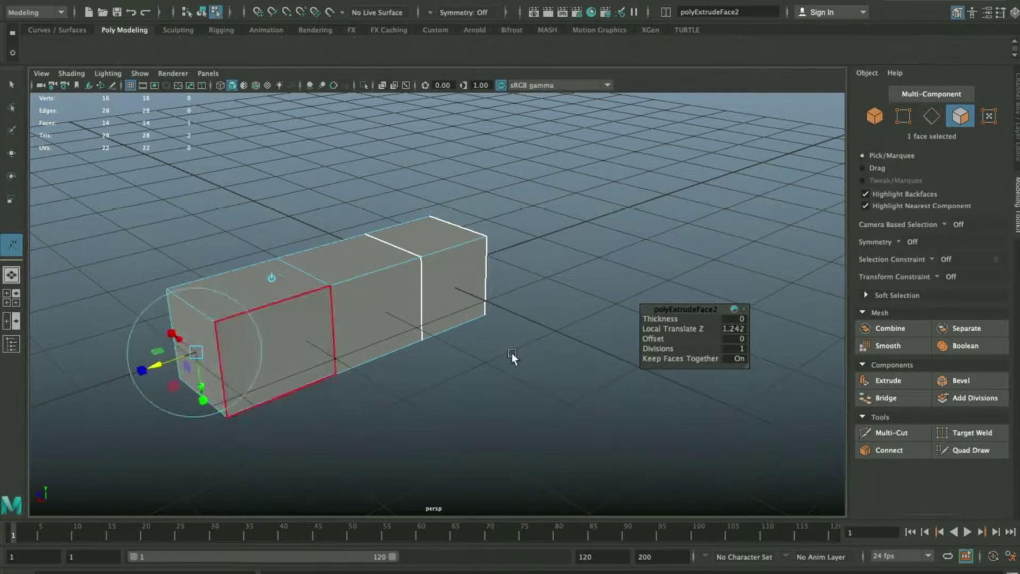
# - Extrude the end face on the opposite side of the block outward along X by roughly one and a half segment lengths
pyautogui.keyDown('alt'); pyautogui.moveTo(516, 348); pyautogui.dragTo(559, 332, button='middle'); pyautogui.keyUp('alt')
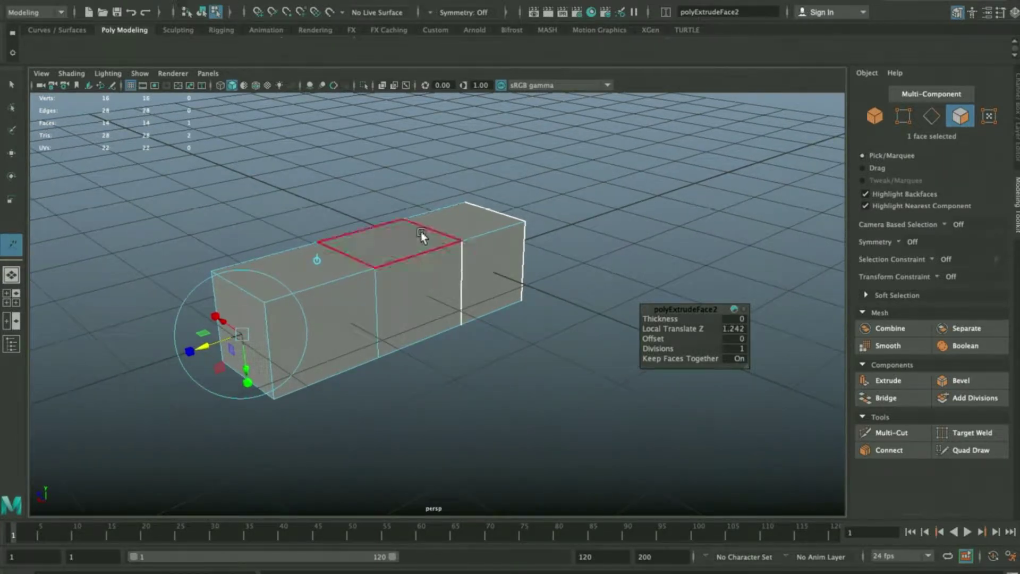
pyautogui.click(619, 224)
pyautogui.keyDown('alt'); pyautogui.moveTo(620, 225); pyautogui.dragTo(519, 244); pyautogui.keyUp('alt')
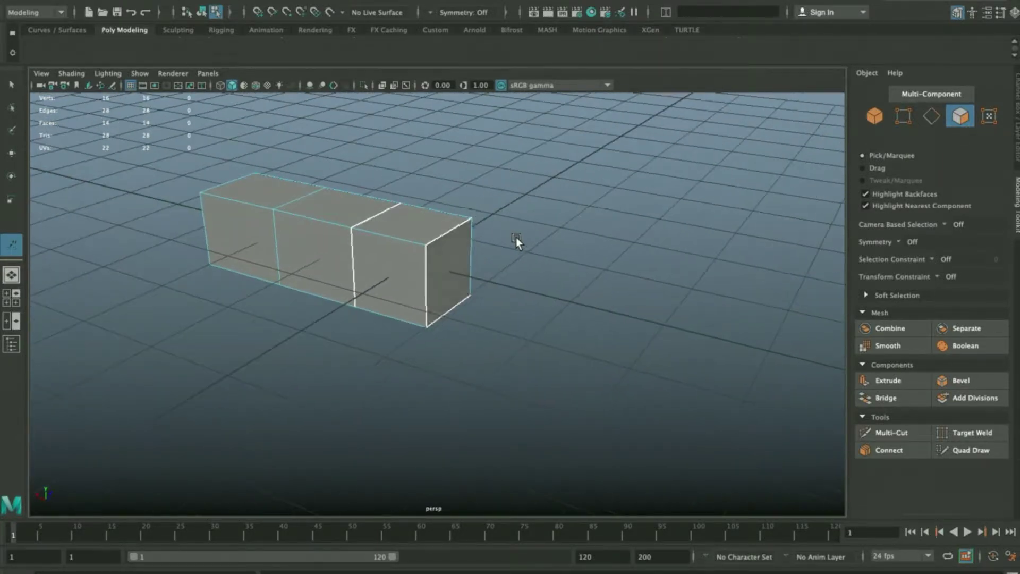
pyautogui.click(448, 257)
pyautogui.press('w')
pyautogui.keyDown('alt'); pyautogui.moveTo(448, 257); pyautogui.dragTo(563, 289); pyautogui.keyUp('alt')
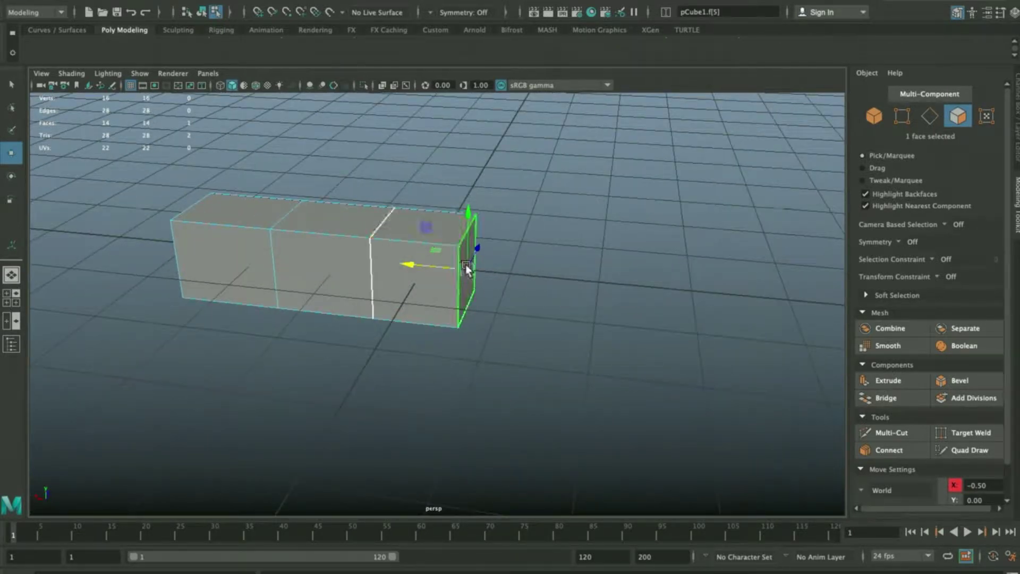
pyautogui.click(469, 246)
pyautogui.moveTo(466, 263)
pyautogui.keyDown('shift'); pyautogui.mouseDown()
pyautogui.moveTo(419, 267)
pyautogui.moveTo(542, 282)
pyautogui.mouseUp(); pyautogui.keyUp('shift')
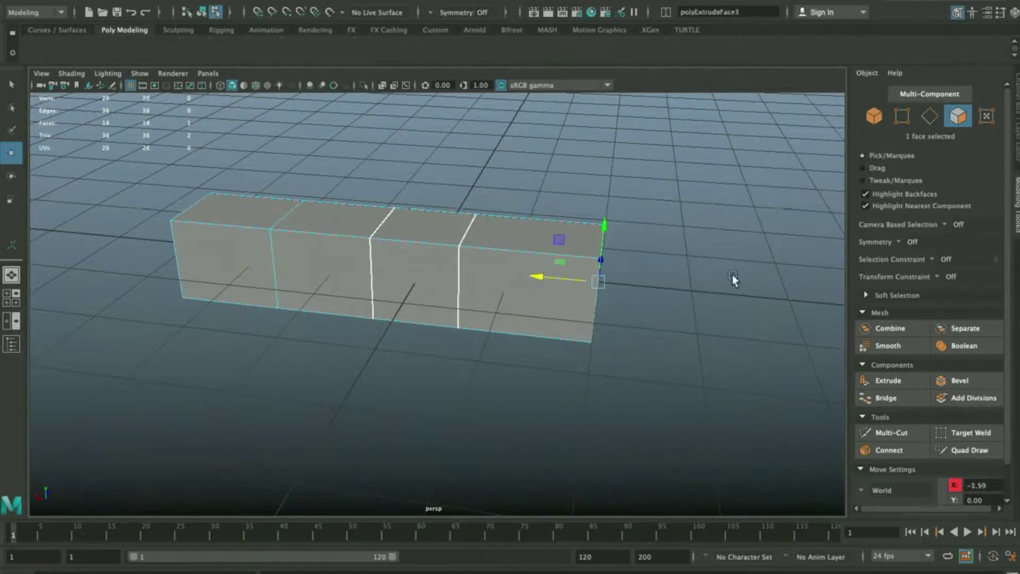
# - Extrude the top face of the end segment at positive X upward about 0.936 units
pyautogui.click(646, 272)
pyautogui.keyDown('alt'); pyautogui.moveTo(267, 280); pyautogui.dragTo(297, 276); pyautogui.keyUp('alt')
pyautogui.click(298, 274)
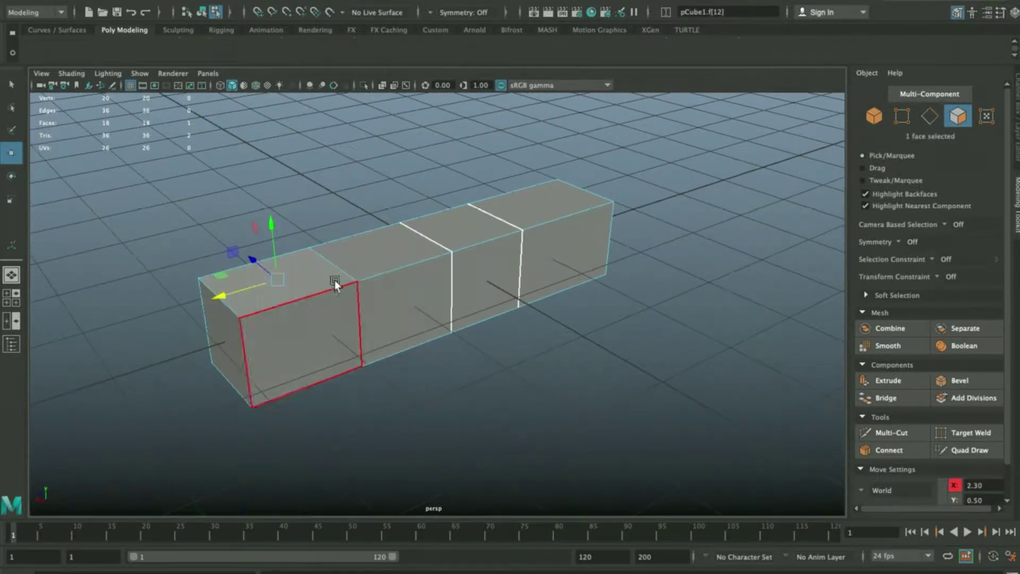
pyautogui.keyDown('shift'); pyautogui.moveTo(303, 167); pyautogui.dragTo(299, 189, button='right'); pyautogui.keyUp('shift')
pyautogui.moveTo(670, 311); pyautogui.dragTo(355, 134)
pyautogui.moveTo(277, 243); pyautogui.dragTo(268, 149)
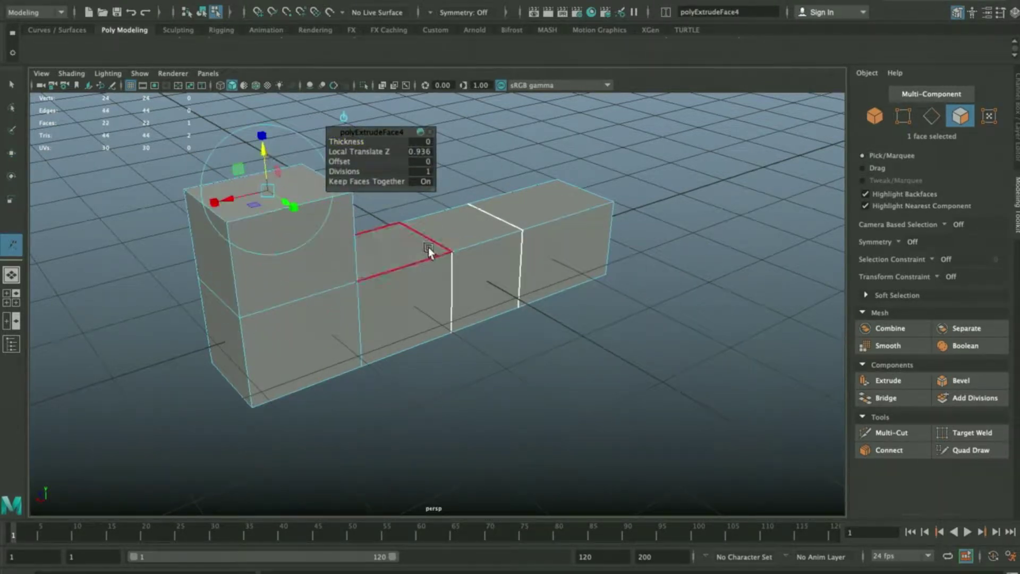
# - Extrude the top face of the end segment at negative X upward to about Y 1.45
pyautogui.keyDown('alt'); pyautogui.moveTo(612, 214); pyautogui.dragTo(569, 218); pyautogui.keyUp('alt')
pyautogui.click(569, 217)
pyautogui.press('w')
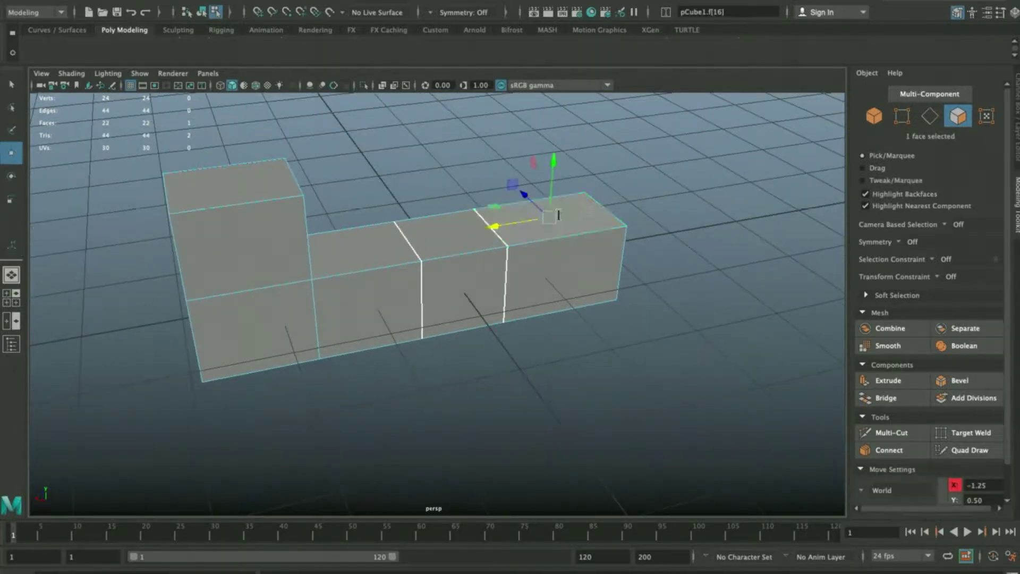
pyautogui.keyDown('shift'); pyautogui.moveTo(553, 202); pyautogui.dragTo(557, 125); pyautogui.keyUp('shift')
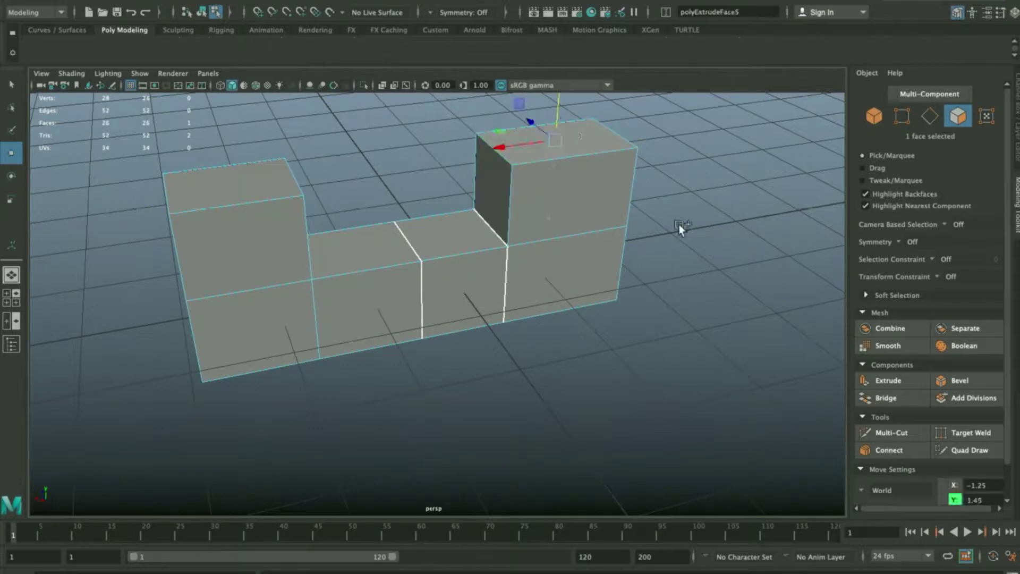
# - Extrude the top face of the positive X tower upward again, by about 0.341 units
pyautogui.keyDown('alt'); pyautogui.moveTo(658, 175); pyautogui.dragTo(664, 209); pyautogui.keyUp('alt')
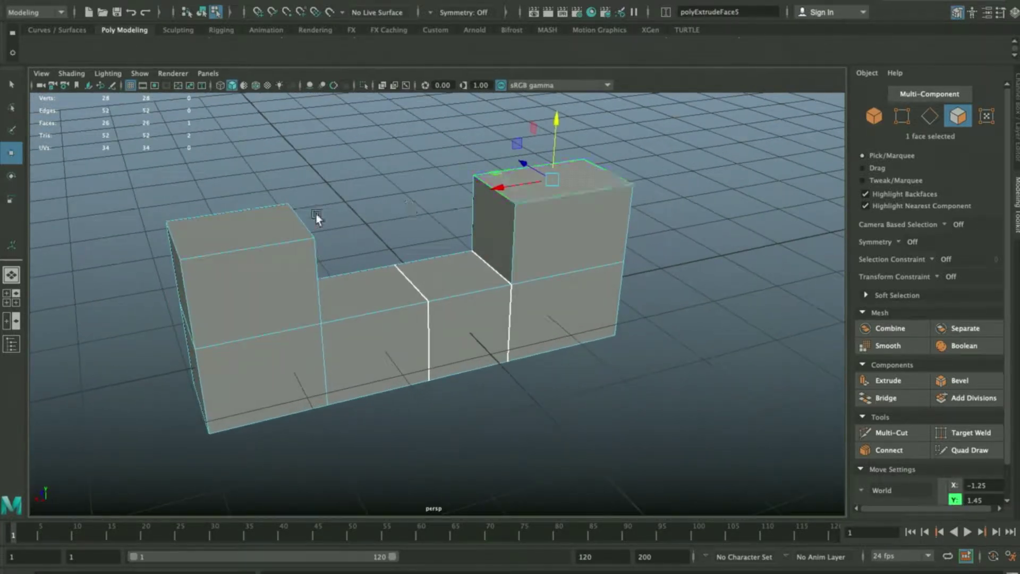
pyautogui.click(277, 220)
pyautogui.keyDown('shift'); pyautogui.moveTo(318, 174); pyautogui.dragTo(241, 190, button='right'); pyautogui.keyUp('shift')
pyautogui.moveTo(241, 190); pyautogui.dragTo(289, 170, button='middle')
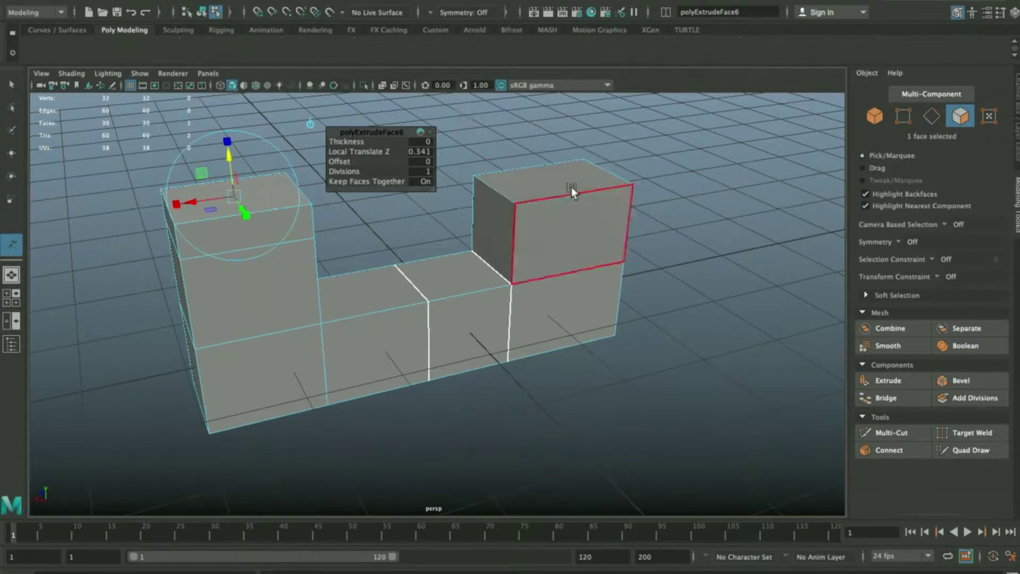
# - Extrude the top face of the negative X tower upward again, to about Y 1.99
pyautogui.click(567, 168)
pyautogui.hotkey('ctrl', 'e')
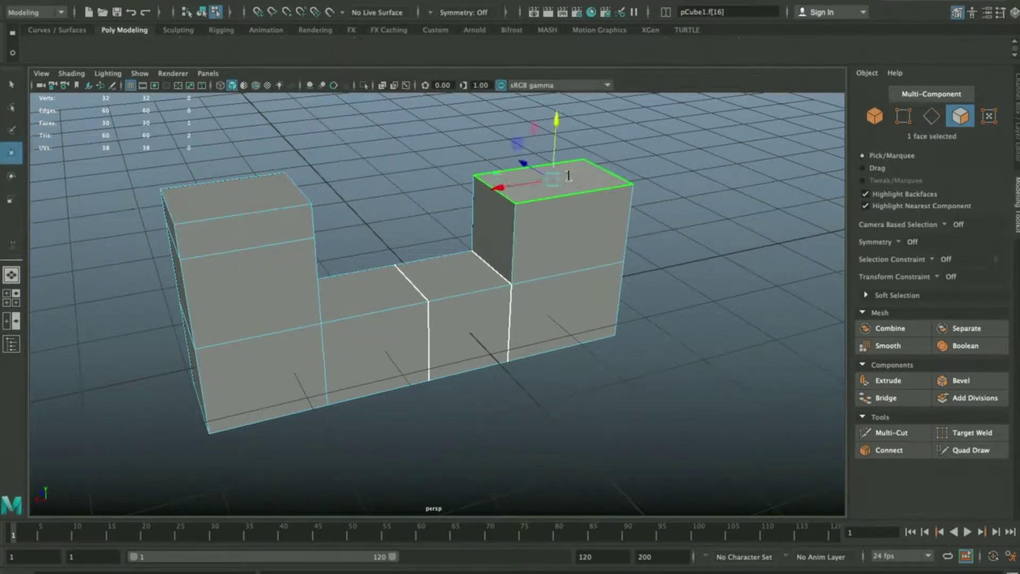
pyautogui.moveTo(561, 160); pyautogui.dragTo(562, 110)
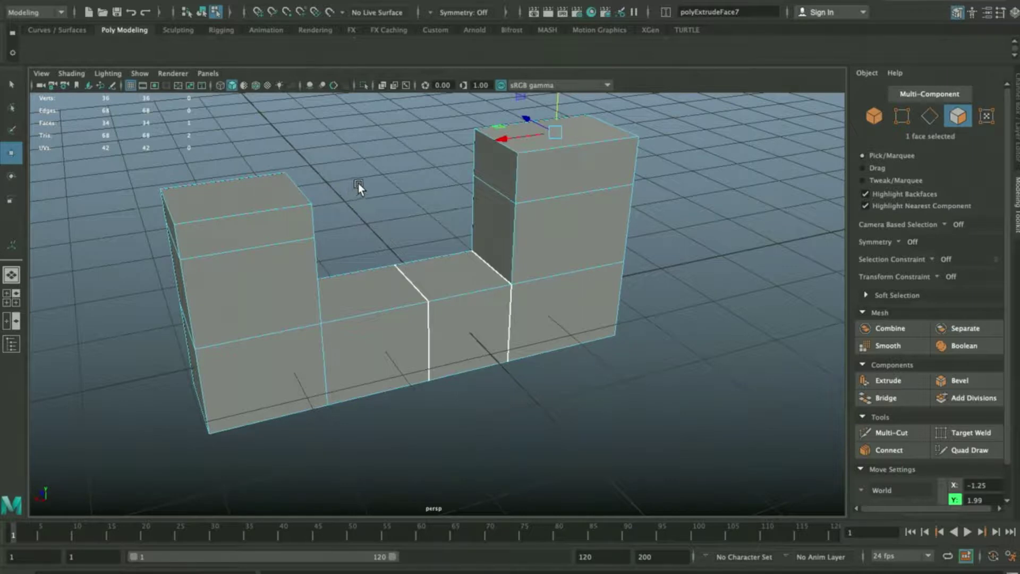
# - Delete the whole extruded mesh and create a fresh polygon cube in its place
pyautogui.press('F8')
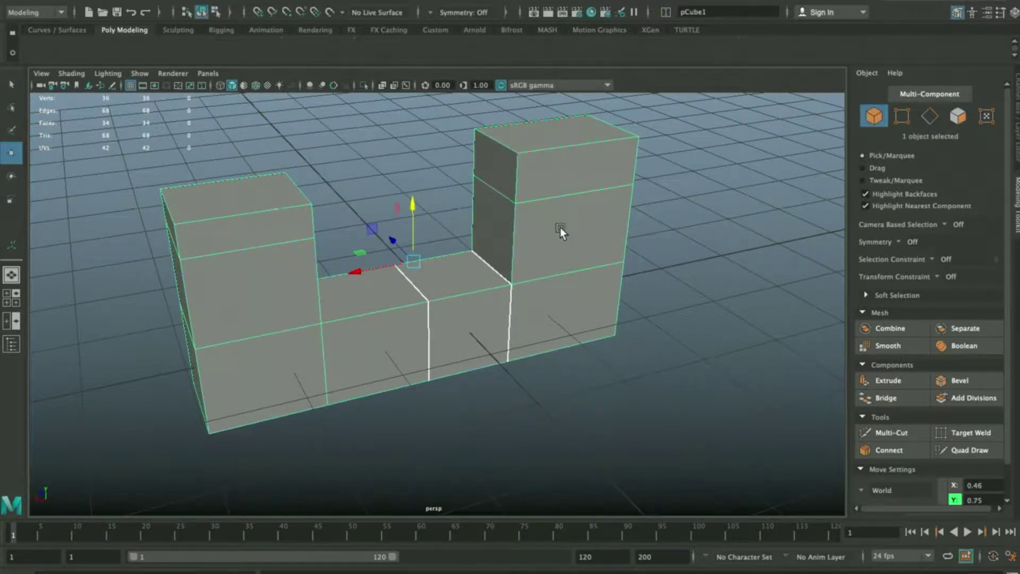
pyautogui.press('Delete')
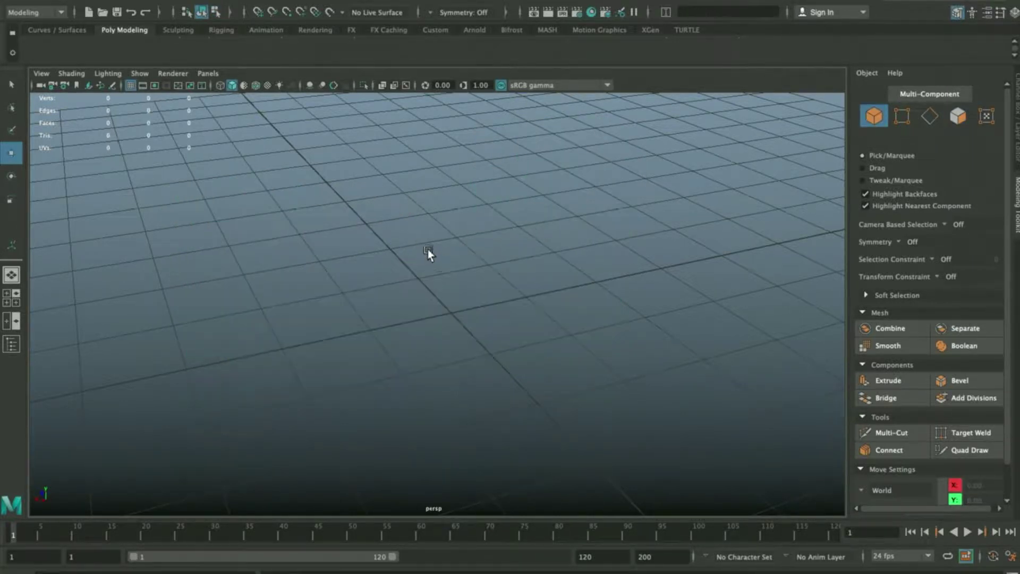
pyautogui.keyDown('shift'); pyautogui.moveTo(420, 216); pyautogui.dragTo(466, 239, button='right'); pyautogui.keyUp('shift')
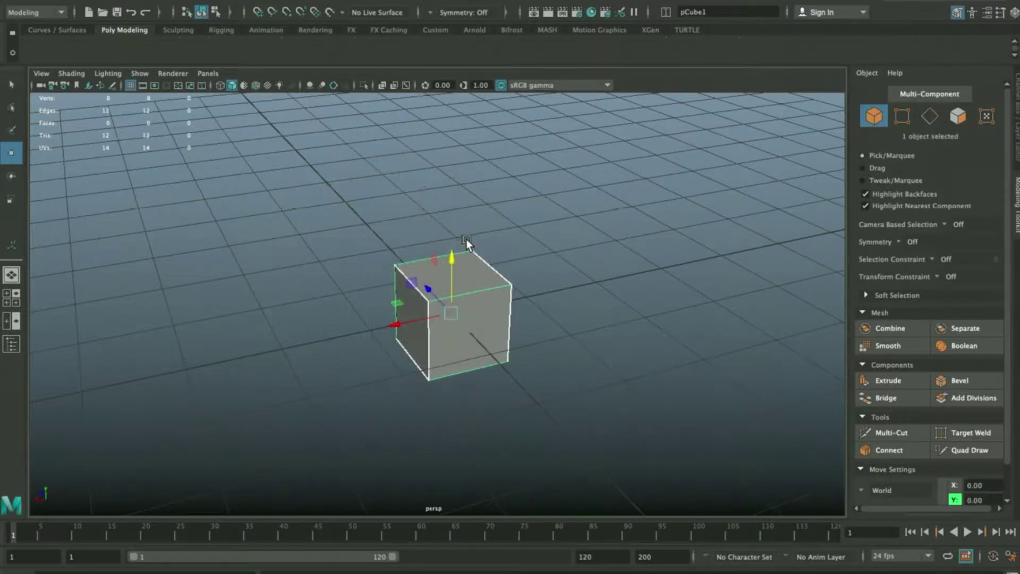
# - Extrude all six faces of the new cube together, with a Local Translate Z of about 2.769
pyautogui.keyDown('alt'); pyautogui.moveTo(554, 242); pyautogui.dragTo(575, 218); pyautogui.keyUp('alt')
pyautogui.moveTo(578, 254); pyautogui.dragTo(578, 254, button='right')
pyautogui.moveTo(599, 190); pyautogui.dragTo(340, 447)
pyautogui.keyDown('alt'); pyautogui.moveTo(330, 413); pyautogui.dragTo(350, 392); pyautogui.keyUp('alt')
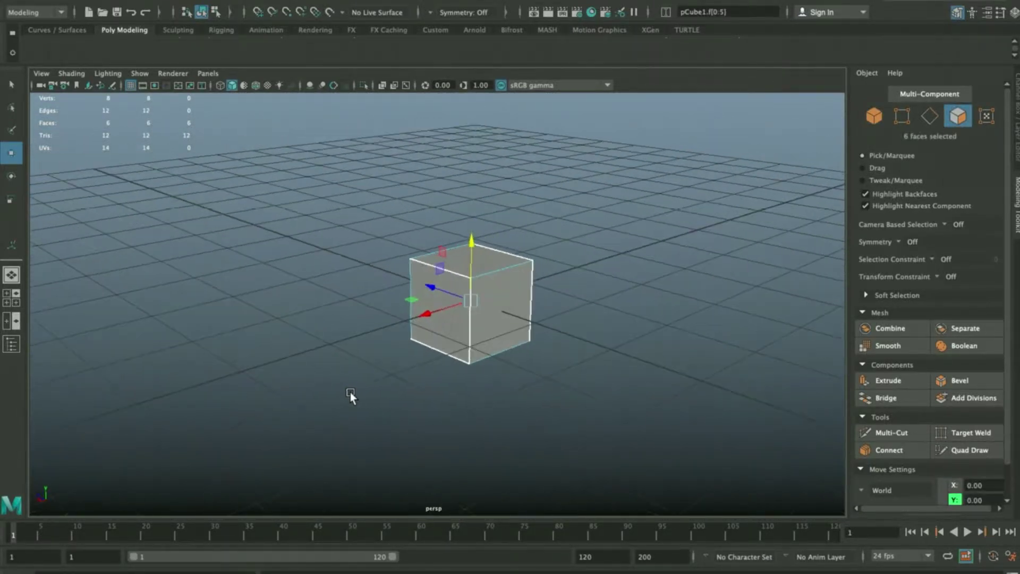
pyautogui.keyDown('shift'); pyautogui.moveTo(346, 205); pyautogui.dragTo(340, 242, button='right'); pyautogui.keyUp('shift')
pyautogui.keyDown('alt'); pyautogui.moveTo(449, 333); pyautogui.dragTo(422, 283); pyautogui.keyUp('alt')
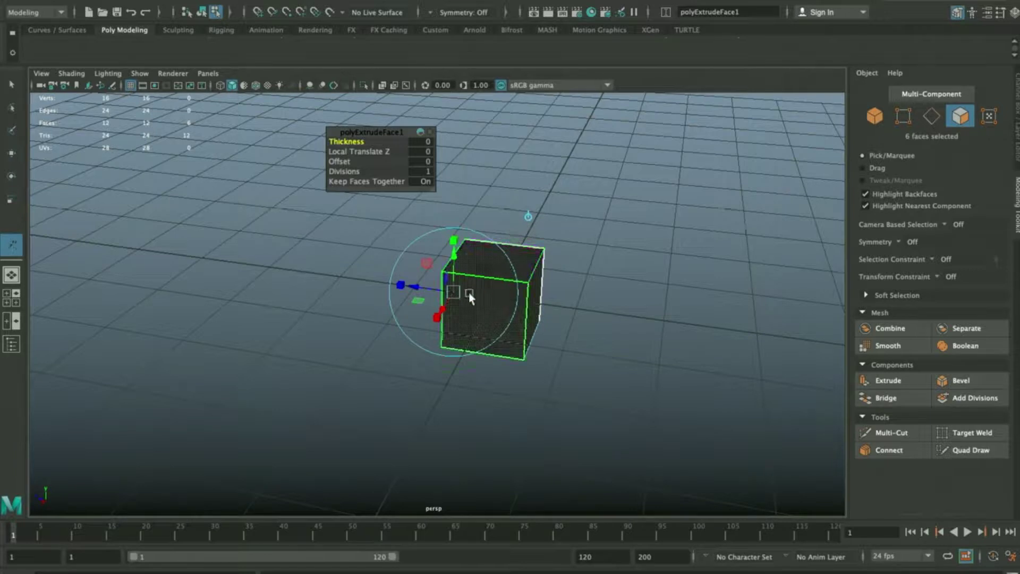
pyautogui.moveTo(429, 287); pyautogui.dragTo(220, 288)
# - Inspect the inner and outer cubes in wireframe display and return to shaded display
pyautogui.keyDown('alt'); pyautogui.moveTo(359, 302); pyautogui.dragTo(315, 289); pyautogui.keyUp('alt')
pyautogui.keyDown('alt'); pyautogui.moveTo(566, 322); pyautogui.dragTo(461, 238); pyautogui.keyUp('alt')
pyautogui.press('4')
pyautogui.moveTo(600, 261)
pyautogui.keyDown('alt'); pyautogui.mouseDown()
pyautogui.moveTo(610, 238)
pyautogui.moveTo(597, 249)
pyautogui.mouseUp(); pyautogui.keyUp('alt')
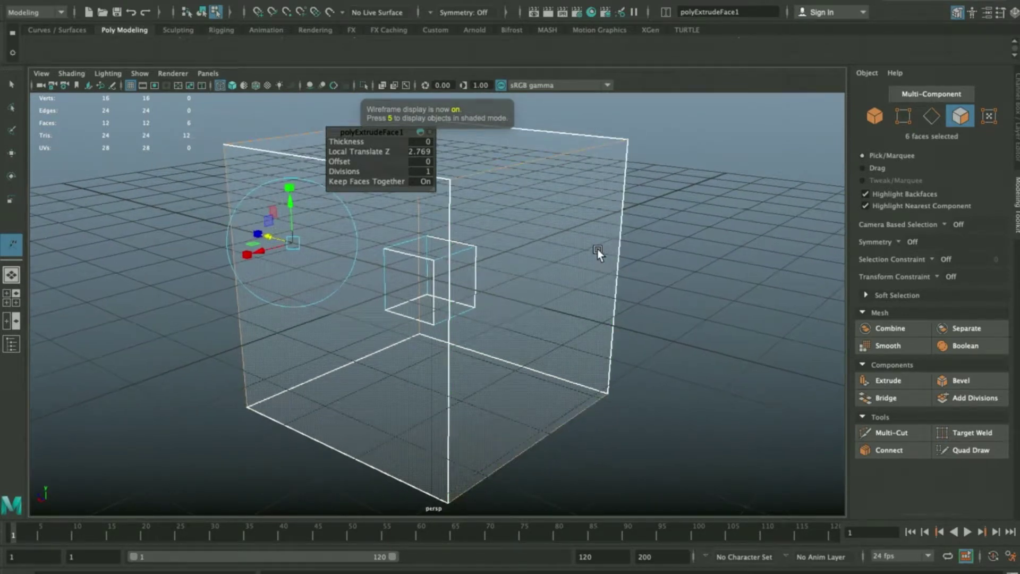
pyautogui.press('5')
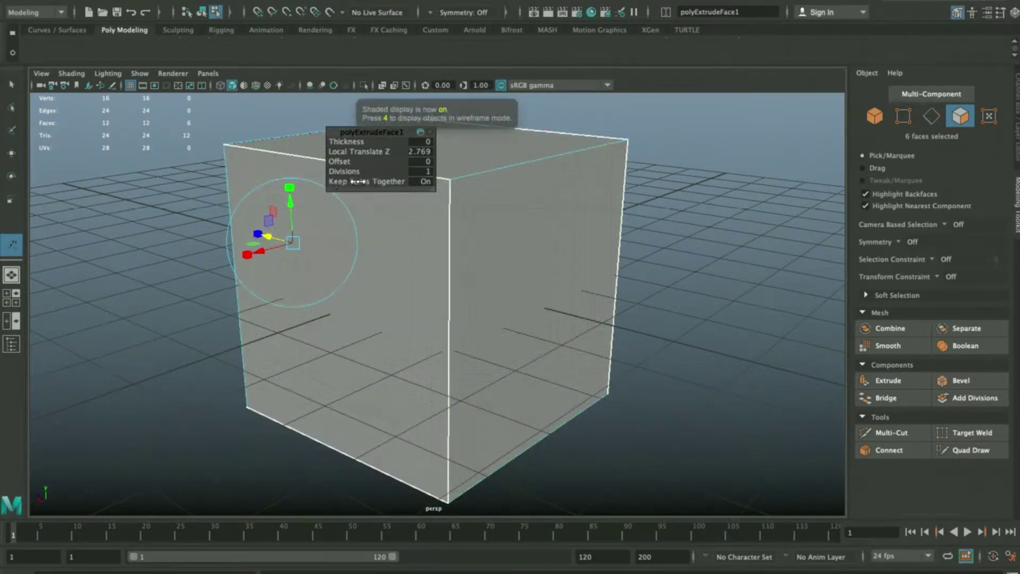
# - Move the extrusion's settings clear of the cube and turn Keep Faces Together off so each face extrudes separately
pyautogui.moveTo(340, 138); pyautogui.dragTo(103, 167)
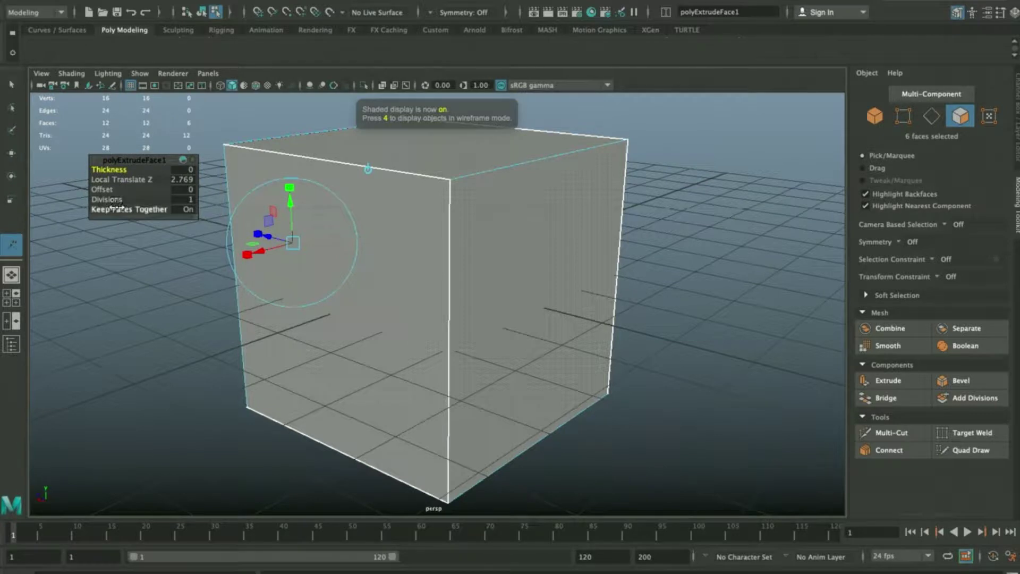
pyautogui.click(141, 210)
pyautogui.moveTo(149, 242); pyautogui.dragTo(156, 243)
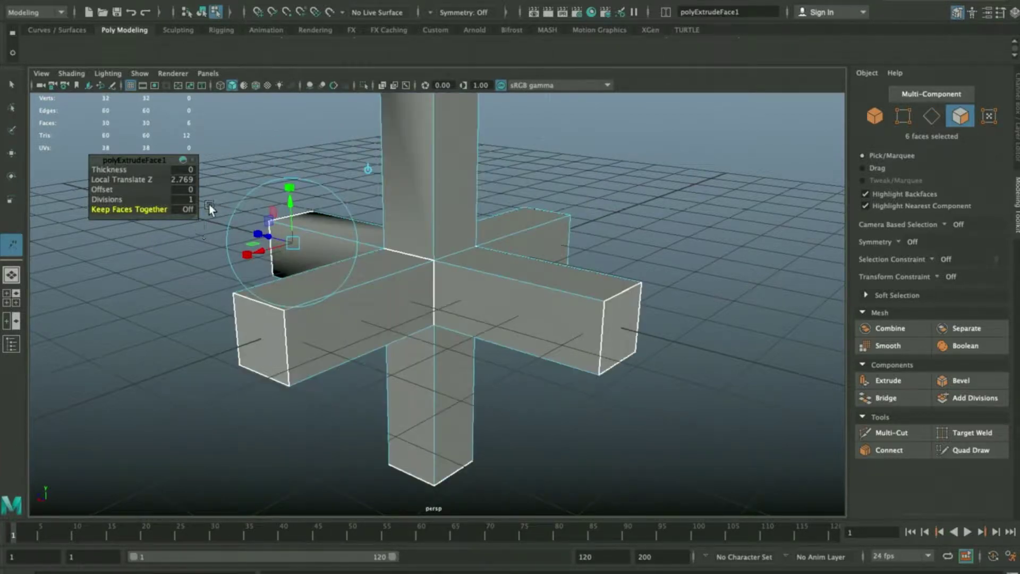
pyautogui.keyDown('alt'); pyautogui.moveTo(617, 235); pyautogui.dragTo(537, 225, button='right'); pyautogui.keyUp('alt')
pyautogui.keyDown('alt'); pyautogui.moveTo(537, 225); pyautogui.dragTo(536, 245, button='middle'); pyautogui.keyUp('alt')
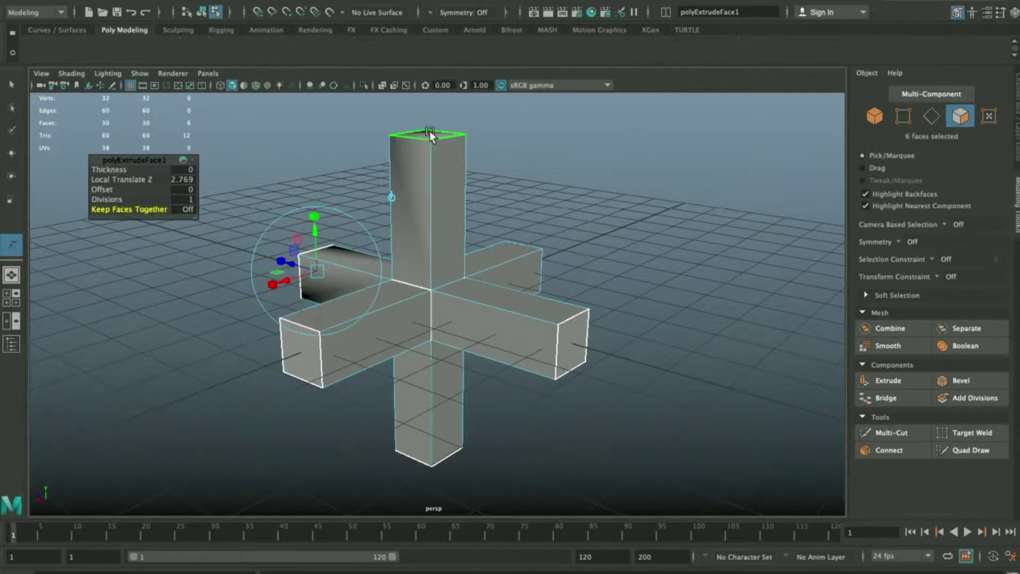
# - Compare the extrusion with Keep Faces Together turned on, restore it to off, and leave face editing for object mode
pyautogui.moveTo(138, 213); pyautogui.dragTo(157, 211)
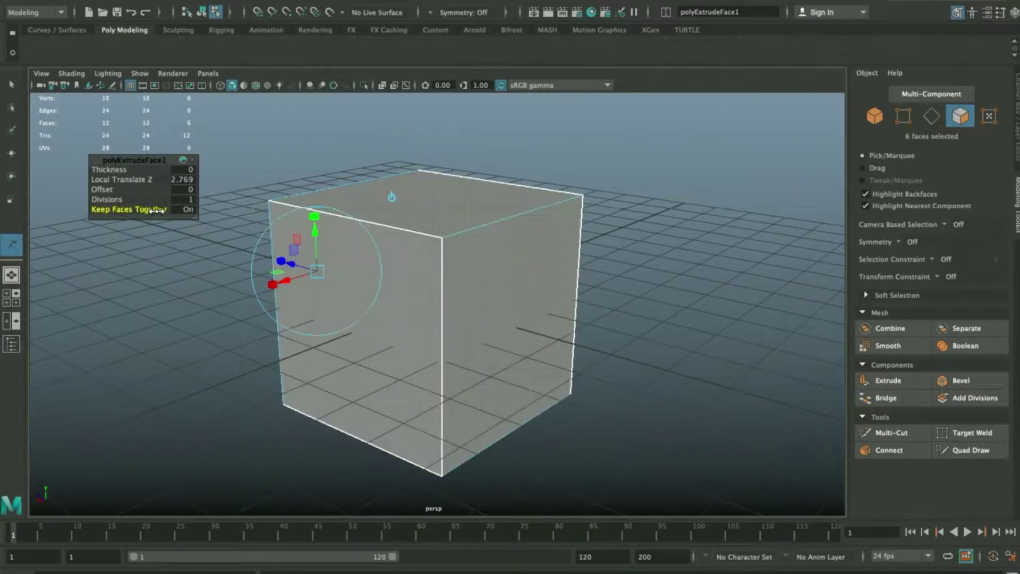
pyautogui.hotkey('ctrl', 'z')
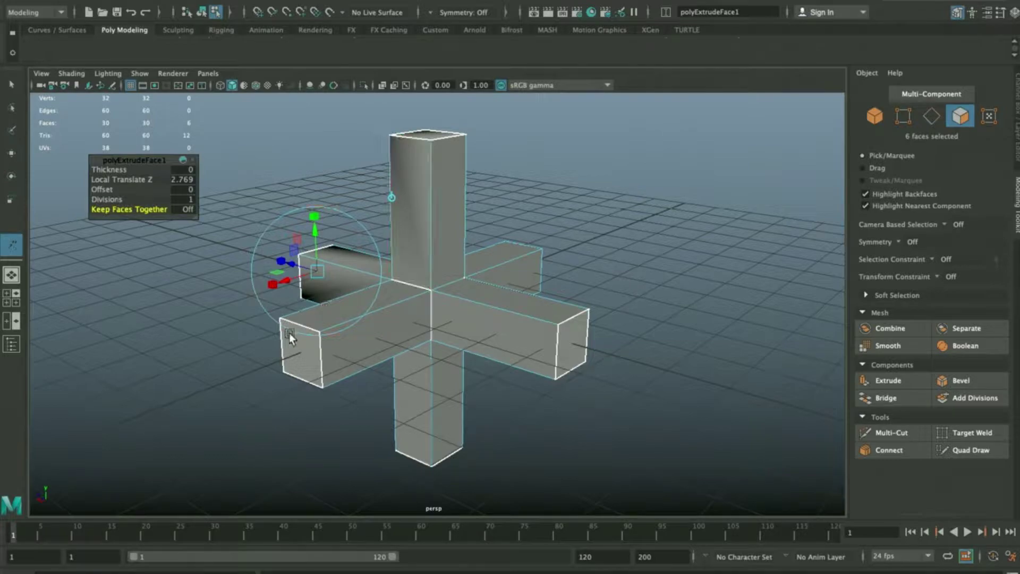
pyautogui.keyDown('alt'); pyautogui.moveTo(566, 333); pyautogui.dragTo(531, 244); pyautogui.keyUp('alt')
pyautogui.press('q')
pyautogui.click(557, 203)
pyautogui.press('F8')
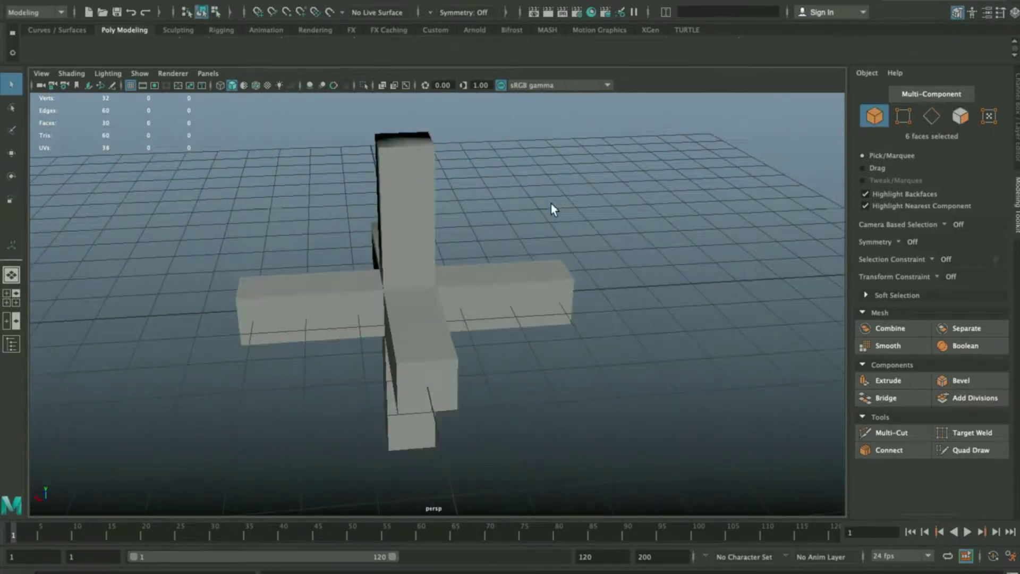
# - Select the six-armed mesh and harden all of its edges to remove the smooth shading gradients
pyautogui.keyDown('alt'); pyautogui.moveTo(398, 191); pyautogui.dragTo(469, 214); pyautogui.keyUp('alt')
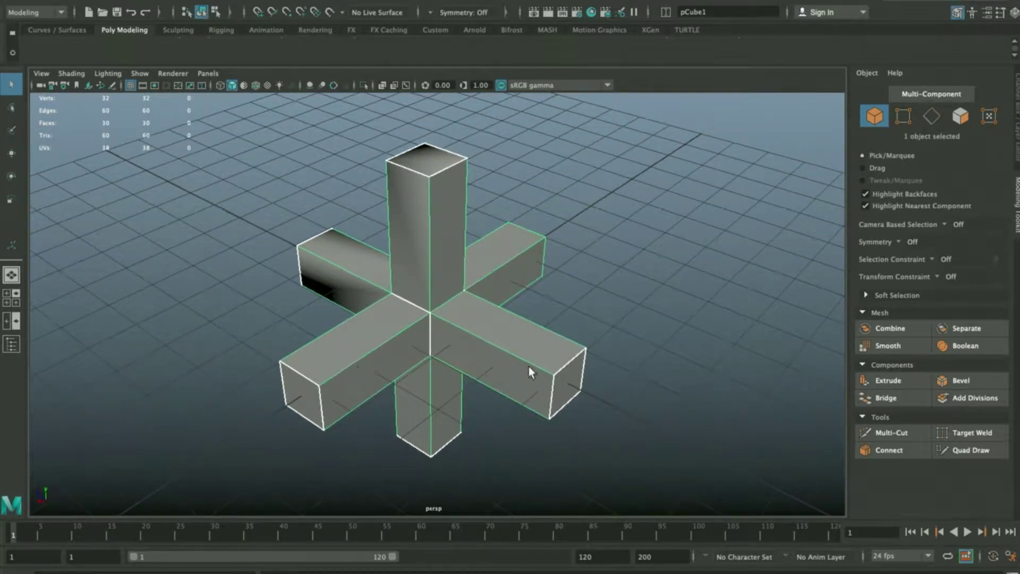
pyautogui.keyDown('alt'); pyautogui.moveTo(547, 224); pyautogui.dragTo(317, 223); pyautogui.keyUp('alt')
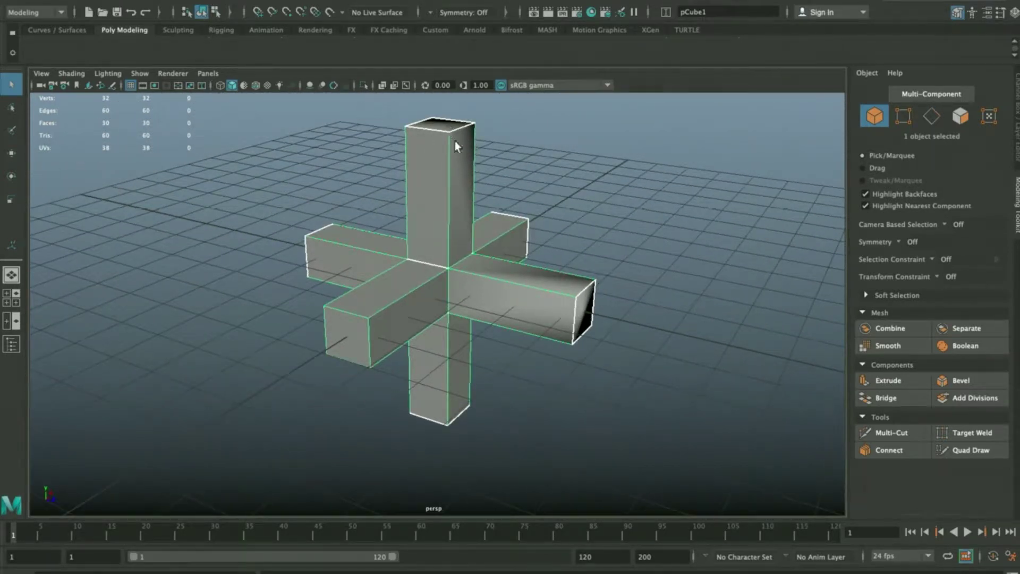
pyautogui.keyDown('alt'); pyautogui.moveTo(505, 191); pyautogui.dragTo(491, 218); pyautogui.keyUp('alt')
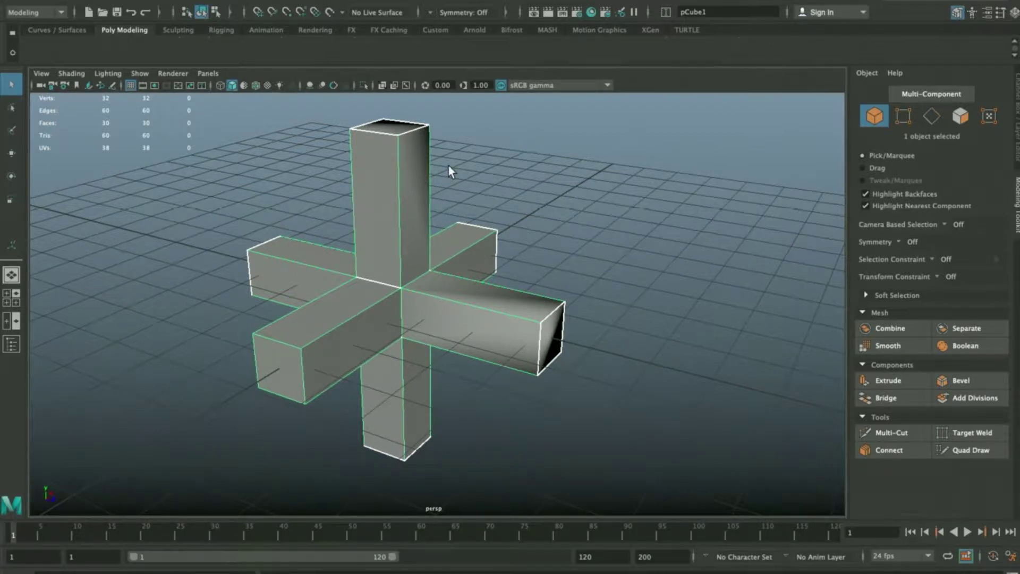
pyautogui.click(350, 2)
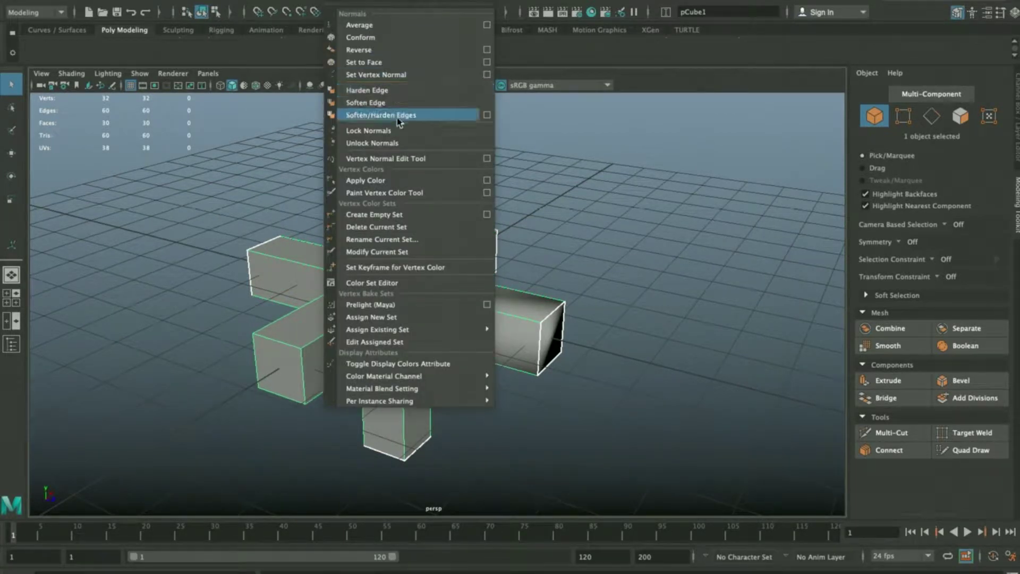
pyautogui.click(393, 95)
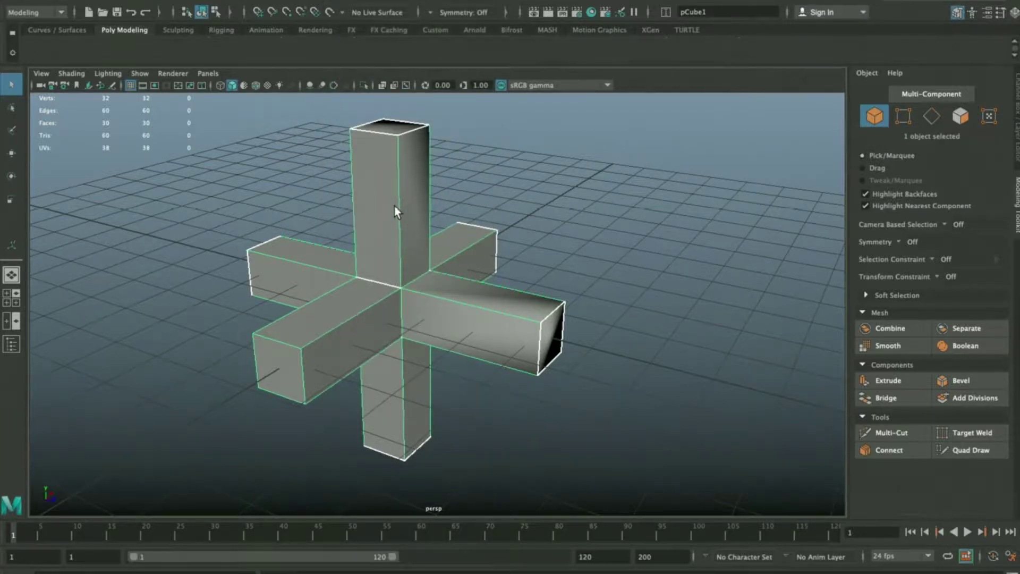
pyautogui.moveTo(394, 205); pyautogui.dragTo(407, 184, button='right')
pyautogui.keyDown('shift'); pyautogui.rightClick(476, 128); pyautogui.keyUp('shift')
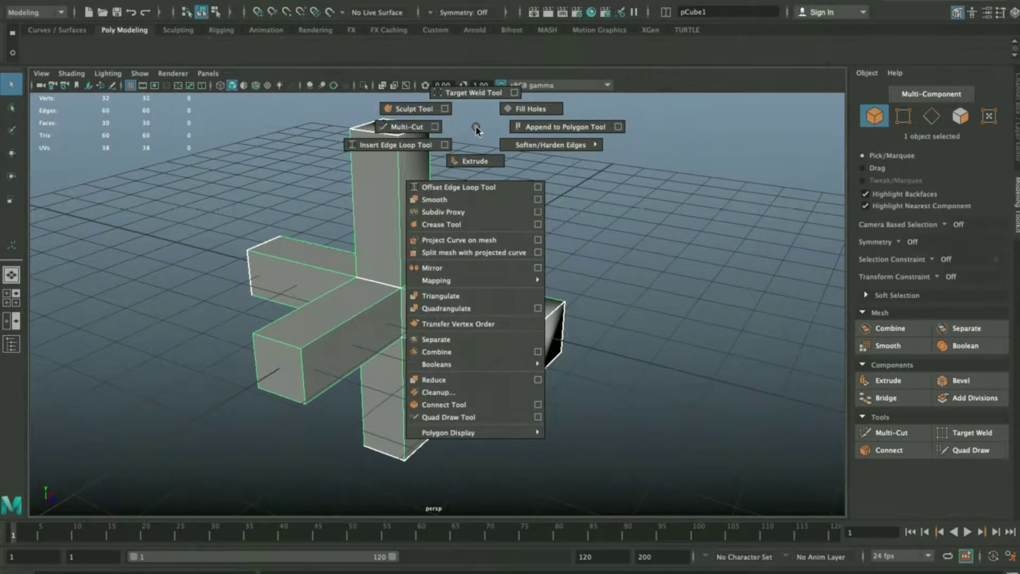
pyautogui.keyDown('shift'); pyautogui.moveTo(479, 136); pyautogui.dragTo(588, 167, button='right'); pyautogui.keyUp('shift')
pyautogui.press('w')
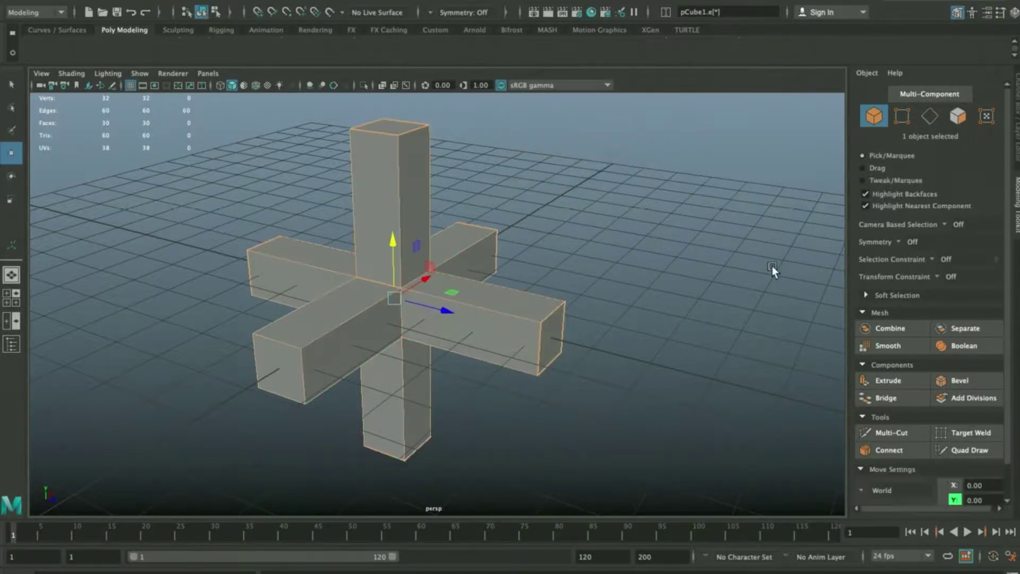
# - Undo the edge hardening and apply Harden Edge to the whole mesh again
pyautogui.click(670, 248)
pyautogui.moveTo(638, 246)
pyautogui.keyDown('alt'); pyautogui.mouseDown()
pyautogui.moveTo(537, 241)
pyautogui.moveTo(638, 244)
pyautogui.mouseUp(); pyautogui.keyUp('alt')
pyautogui.hotkey('ctrl', 'z')
pyautogui.hotkey('ctrl', 'z')
pyautogui.keyDown('shift'); pyautogui.moveTo(467, 136); pyautogui.dragTo(638, 207, button='right'); pyautogui.keyUp('shift')
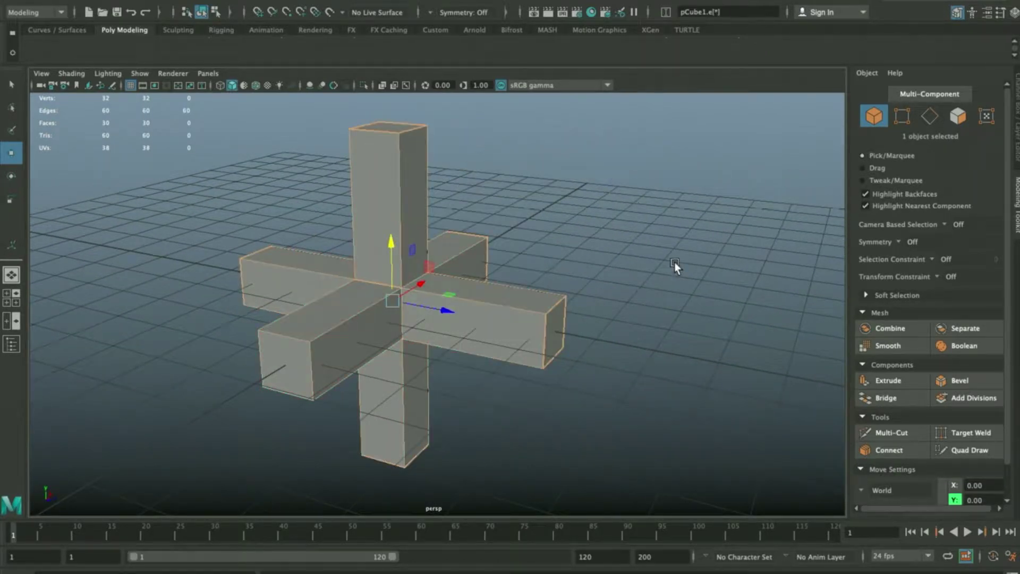
# - Select the end face at the top of the upright arm in face mode
pyautogui.click(595, 224)
pyautogui.keyDown('alt'); pyautogui.moveTo(594, 224); pyautogui.dragTo(761, 235); pyautogui.keyUp('alt')
pyautogui.click(450, 169)
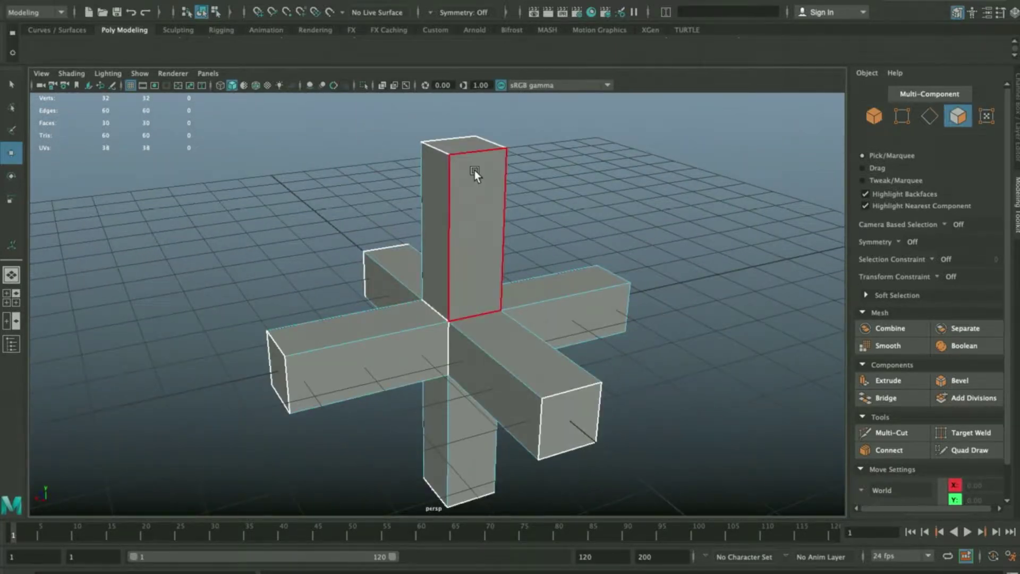
pyautogui.press('q')
pyautogui.click(476, 151)
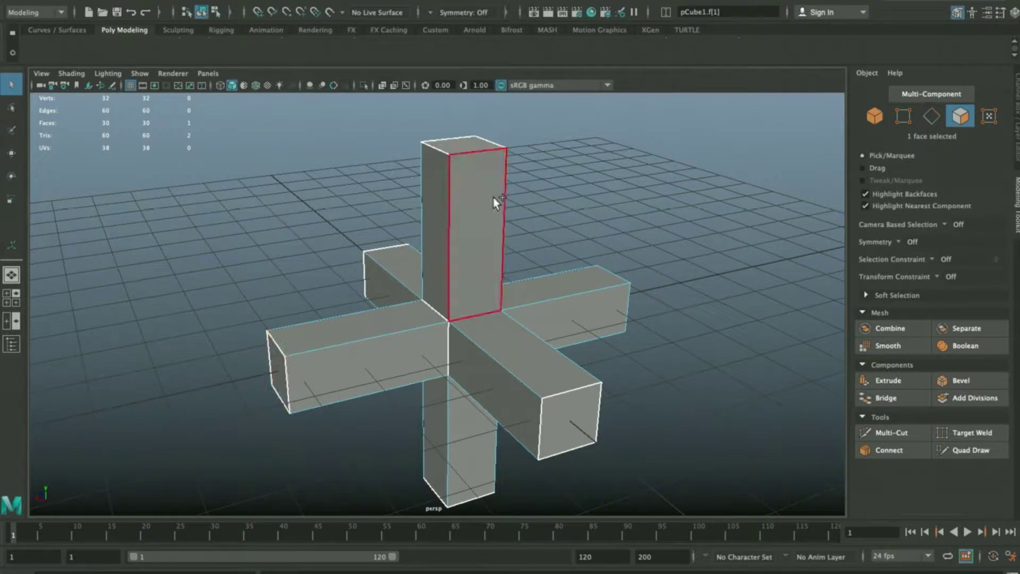
pyautogui.keyDown('alt'); pyautogui.moveTo(522, 152); pyautogui.dragTo(471, 230, button='middle'); pyautogui.keyUp('alt')
pyautogui.keyDown('alt'); pyautogui.moveTo(492, 244); pyautogui.dragTo(599, 271, button='right'); pyautogui.keyUp('alt')
pyautogui.keyDown('alt'); pyautogui.moveTo(486, 212); pyautogui.dragTo(541, 247); pyautogui.keyUp('alt')
pyautogui.keyDown('alt'); pyautogui.moveTo(523, 207); pyautogui.dragTo(477, 215, button='middle'); pyautogui.keyUp('alt')
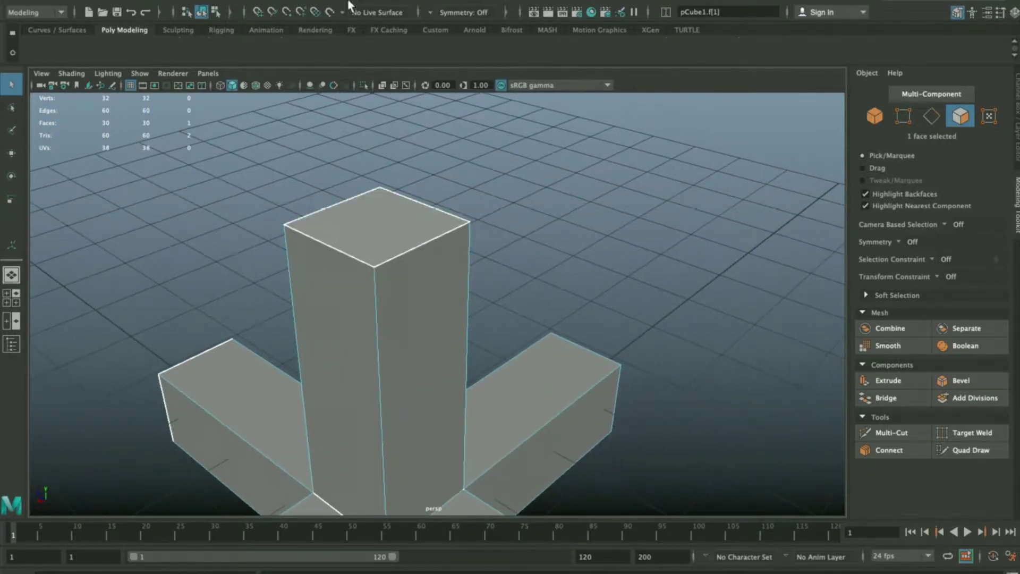
# - Bevel the upright arm's end face with a Fraction of about 0.557 and 3 Segments
pyautogui.click(266, 1)
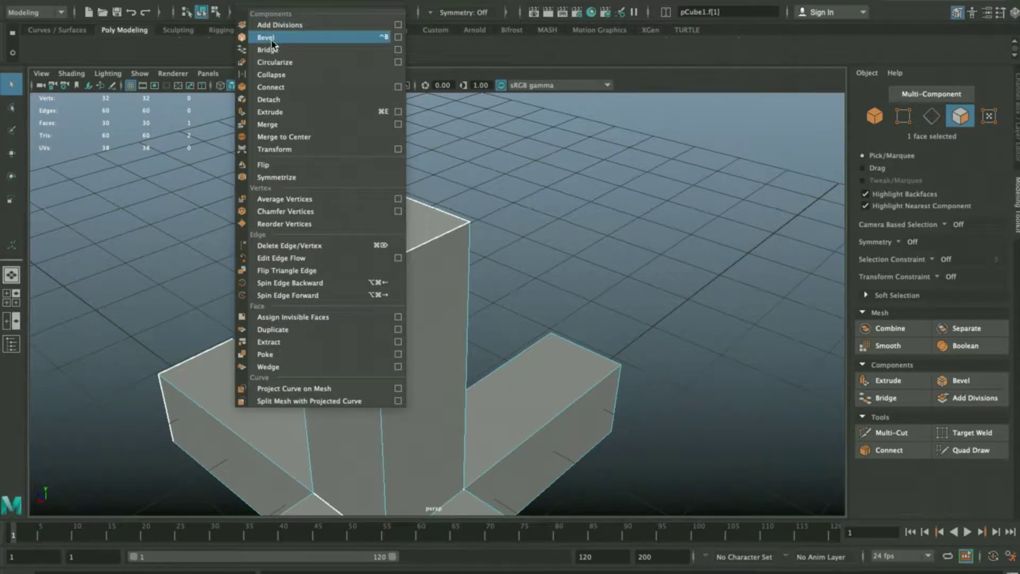
pyautogui.click(608, 198)
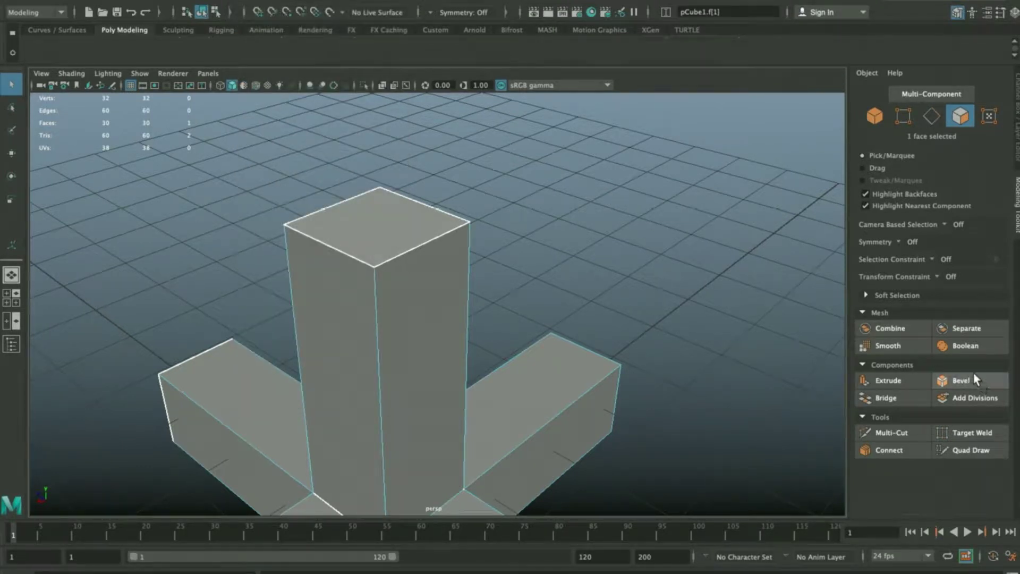
pyautogui.click(960, 380)
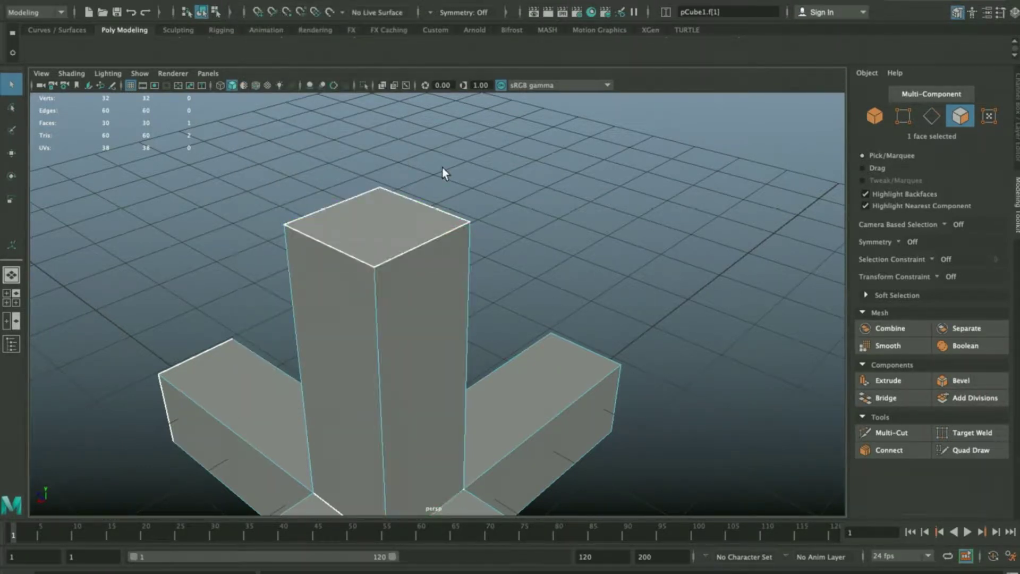
pyautogui.keyDown('shift'); pyautogui.rightClick(434, 154); pyautogui.keyUp('shift')
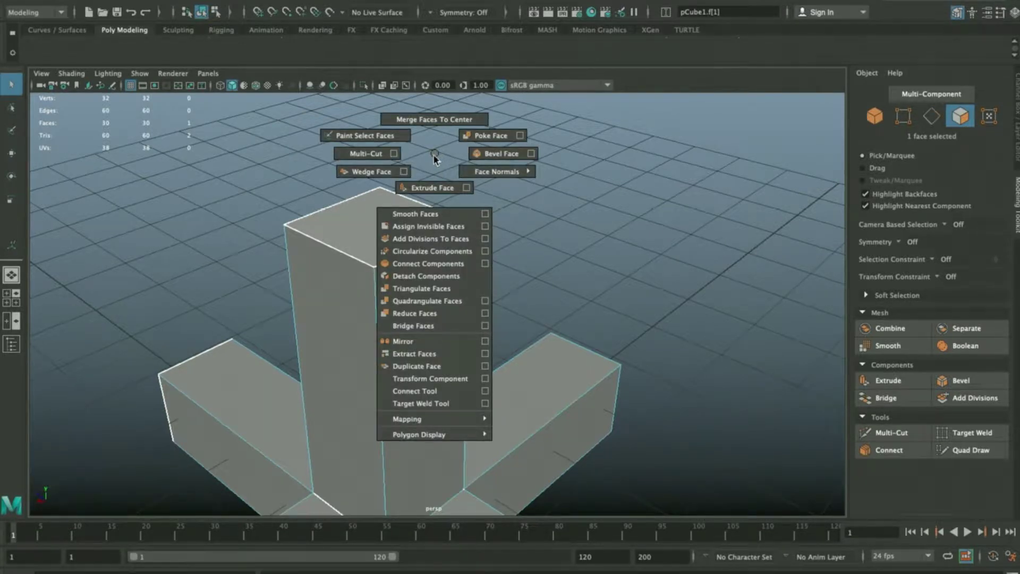
pyautogui.click(476, 154)
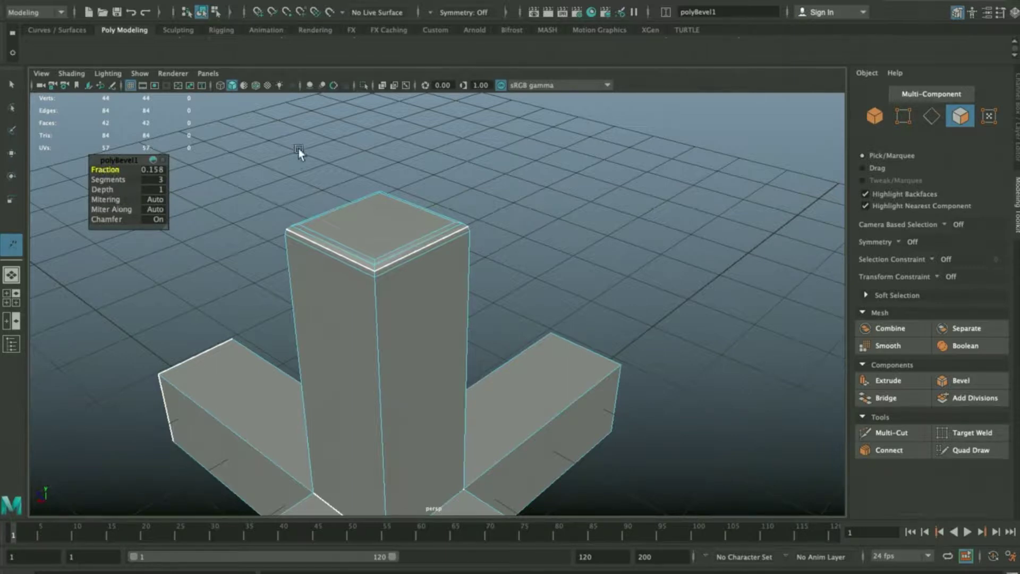
pyautogui.moveTo(279, 134)
pyautogui.mouseDown(button='middle')
pyautogui.moveTo(291, 137)
pyautogui.moveTo(280, 152)
pyautogui.mouseUp(button='middle')
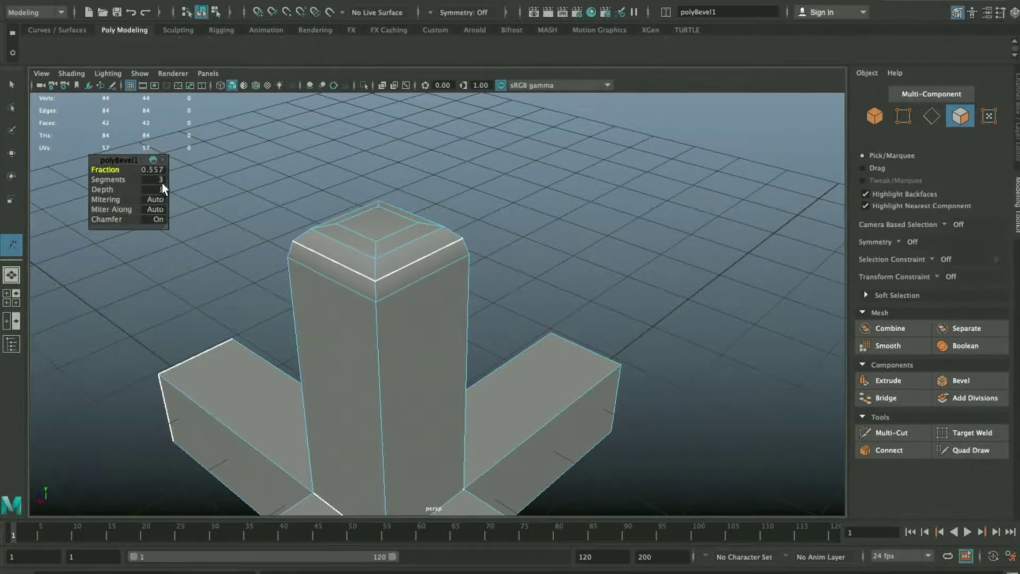
# - Try adjusting the bevel's Segments, keep it at 3, and exit the bevel tool with nothing selected
pyautogui.click(112, 180)
pyautogui.moveTo(349, 132); pyautogui.dragTo(348, 170, button='middle')
pyautogui.keyDown('alt'); pyautogui.moveTo(324, 166); pyautogui.dragTo(371, 175); pyautogui.keyUp('alt')
pyautogui.click(480, 186)
pyautogui.press('q')
pyautogui.scroll(-5, 480, 210)
pyautogui.keyDown('alt'); pyautogui.moveTo(480, 209); pyautogui.dragTo(432, 216); pyautogui.keyUp('alt')
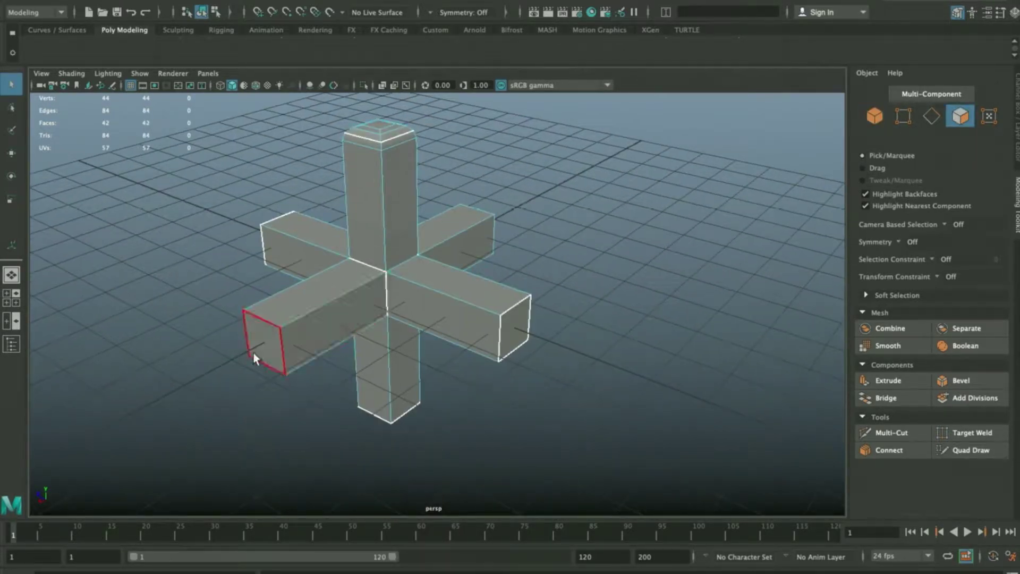
# - Bevel the end faces of four more arms and return the mesh to object mode
pyautogui.click(514, 338)
pyautogui.keyDown('alt'); pyautogui.moveTo(515, 339); pyautogui.dragTo(490, 319); pyautogui.keyUp('alt')
pyautogui.keyDown('alt'); pyautogui.moveTo(637, 318); pyautogui.dragTo(541, 336); pyautogui.keyUp('alt')
pyautogui.click(472, 338)
pyautogui.keyDown('shift'); pyautogui.moveTo(562, 168); pyautogui.dragTo(604, 154, button='right'); pyautogui.keyUp('shift')
pyautogui.moveTo(619, 301); pyautogui.dragTo(616, 289, button='middle')
pyautogui.keyDown('alt'); pyautogui.moveTo(342, 283); pyautogui.dragTo(372, 239); pyautogui.keyUp('alt')
pyautogui.moveTo(495, 247); pyautogui.dragTo(576, 187, button='right')
pyautogui.click(513, 218)
pyautogui.keyDown('alt'); pyautogui.moveTo(513, 219); pyautogui.dragTo(475, 258); pyautogui.keyUp('alt')
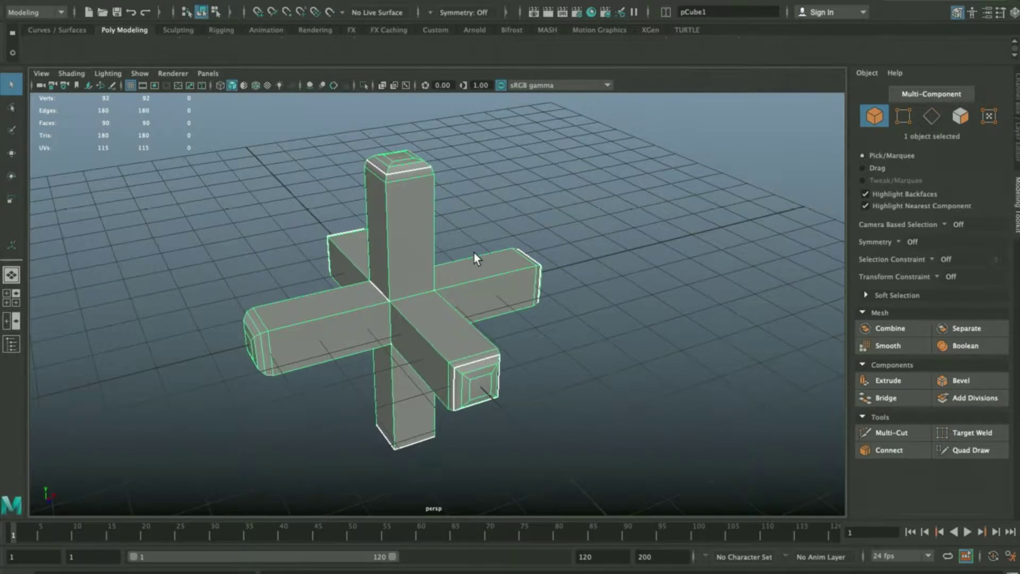
# - Delete the beveled mesh and create a new polygon cube, framed in the view
pyautogui.press('Delete')
pyautogui.keyDown('shift'); pyautogui.moveTo(383, 233); pyautogui.dragTo(335, 300, button='right'); pyautogui.keyUp('shift')
pyautogui.press('f')
# - Extrude one side face of the cube, move it along X to -2.00, and return to object mode
pyautogui.click(338, 301)
pyautogui.scroll(-5, 349, 306)
pyautogui.keyDown('shift'); pyautogui.moveTo(289, 257); pyautogui.dragTo(294, 292, button='right'); pyautogui.keyUp('shift')
pyautogui.press('w')
pyautogui.moveTo(403, 316); pyautogui.dragTo(208, 358)
pyautogui.moveTo(382, 287); pyautogui.dragTo(454, 225, button='right')
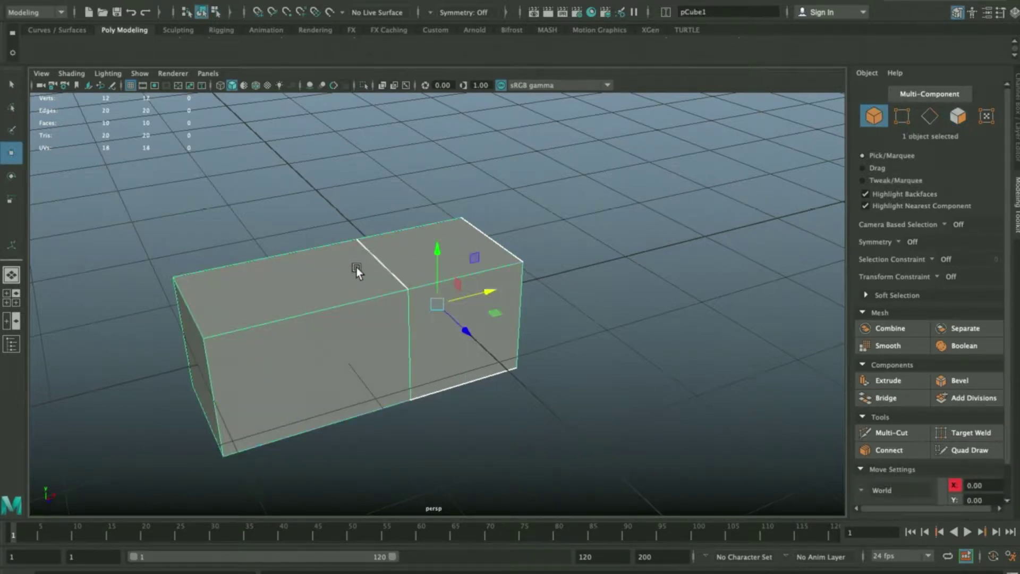
# - Delete the end face of the extruded section, leaving that end of the box open
pyautogui.keyDown('alt'); pyautogui.moveTo(356, 266); pyautogui.dragTo(425, 193, button='middle'); pyautogui.keyUp('alt')
pyautogui.keyDown('alt'); pyautogui.moveTo(425, 193); pyautogui.dragTo(317, 251); pyautogui.keyUp('alt')
pyautogui.keyDown('alt'); pyautogui.moveTo(321, 343); pyautogui.dragTo(307, 267); pyautogui.keyUp('alt')
pyautogui.moveTo(307, 266); pyautogui.dragTo(301, 297, button='right')
pyautogui.click(299, 302)
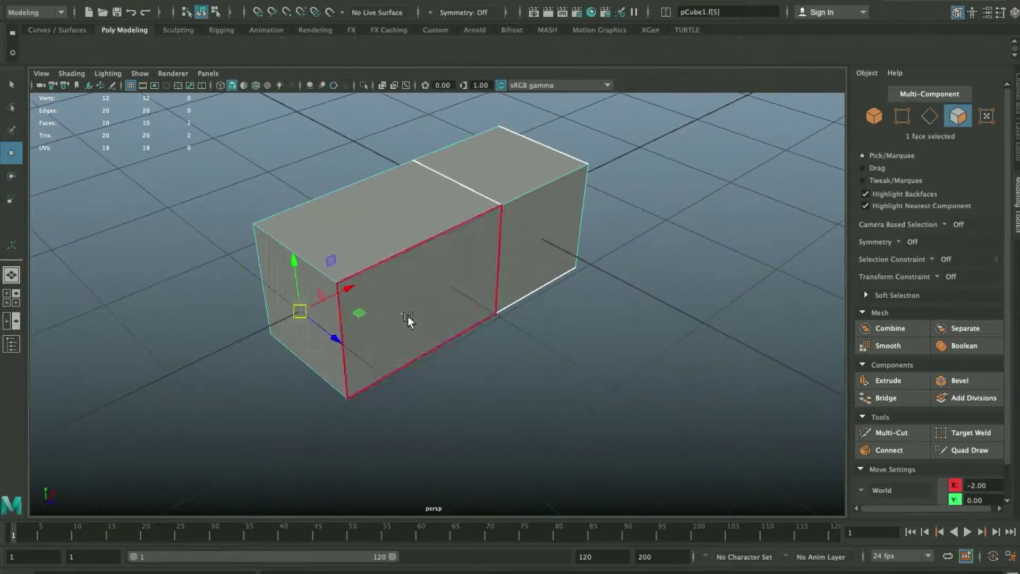
pyautogui.press('Delete')
# - Select the upper border edge of the open end in edge mode and close the opening with Fill Hole
pyautogui.keyDown('alt'); pyautogui.moveTo(444, 310); pyautogui.dragTo(221, 208); pyautogui.keyUp('alt')
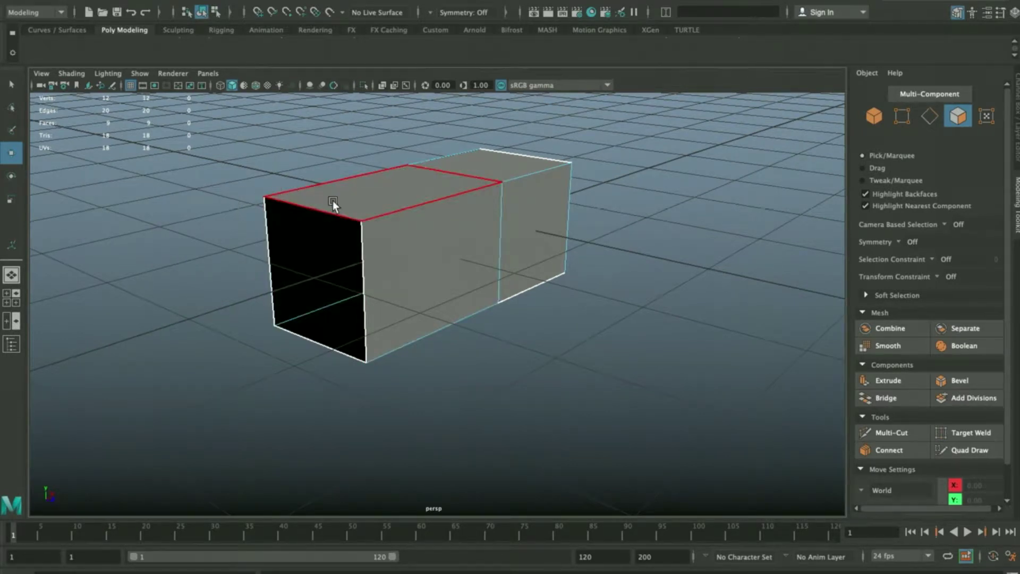
pyautogui.keyDown('alt'); pyautogui.moveTo(375, 279); pyautogui.dragTo(359, 292); pyautogui.keyUp('alt')
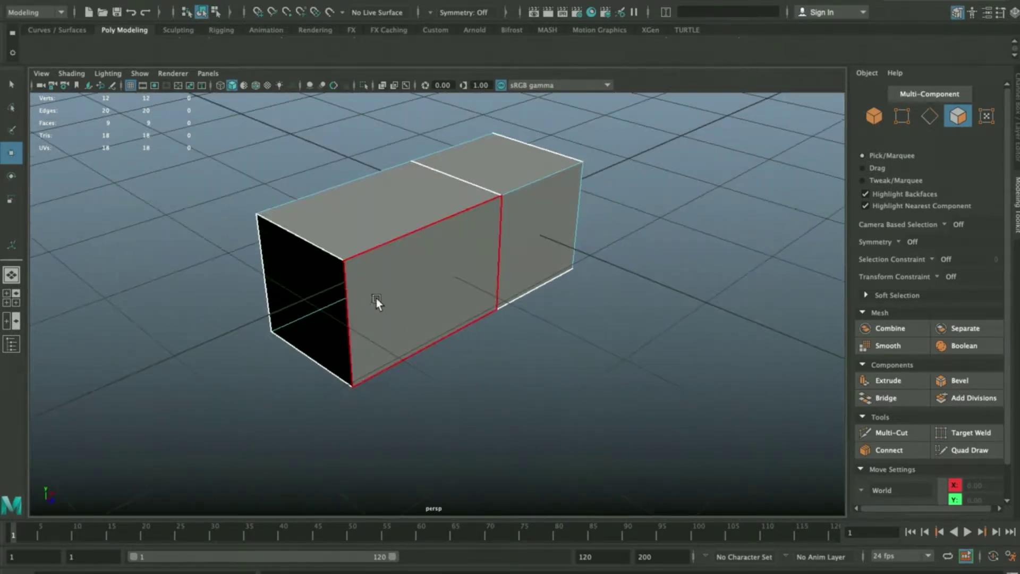
pyautogui.press('F10')
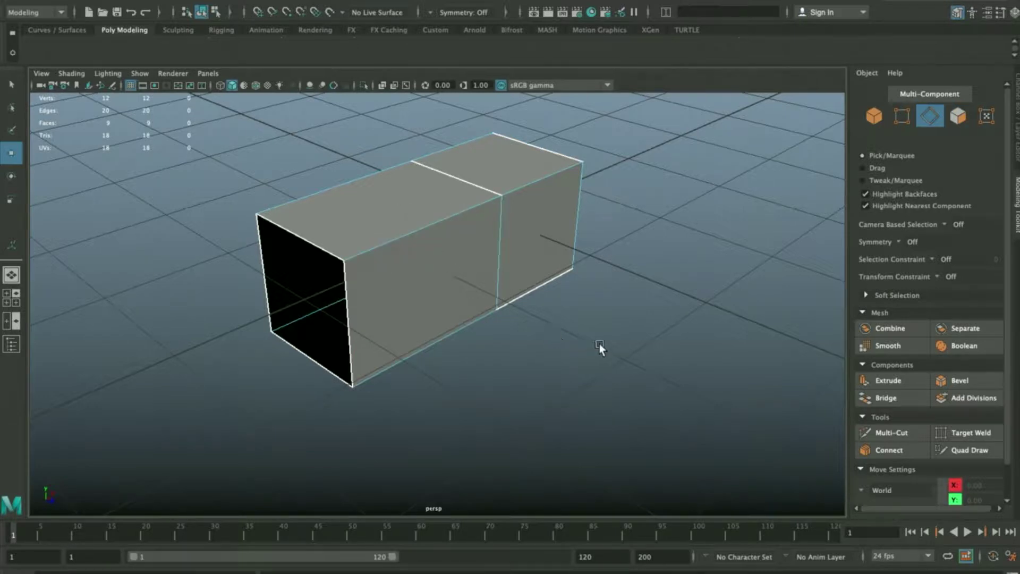
pyautogui.click(312, 230)
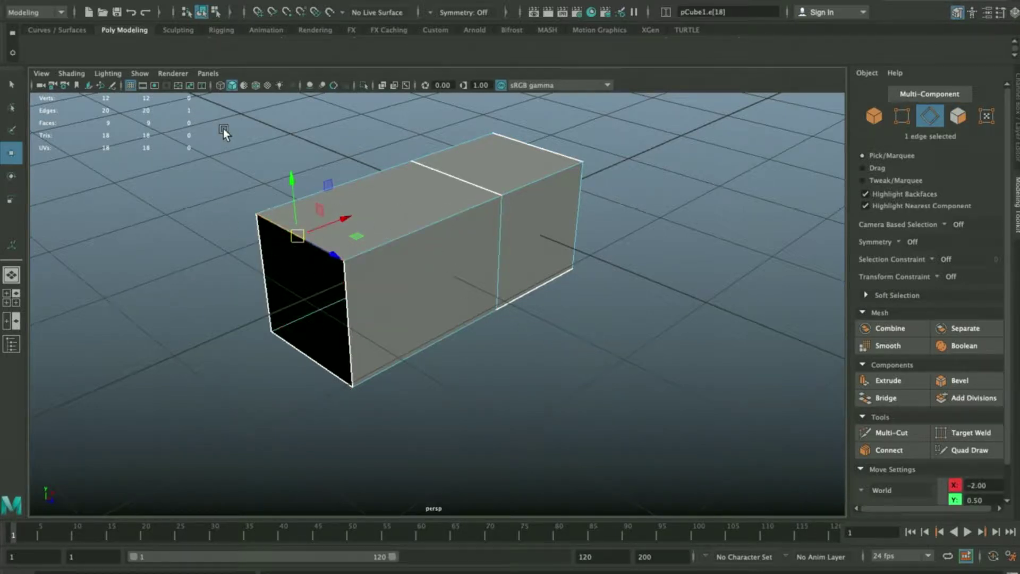
pyautogui.keyDown('shift'); pyautogui.rightClick(165, 122); pyautogui.keyUp('shift')
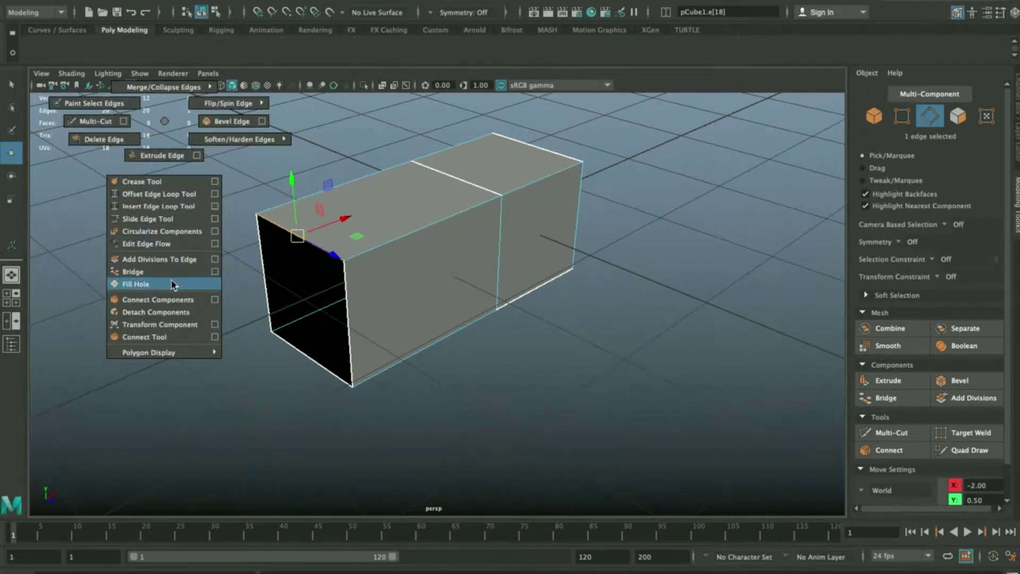
pyautogui.click(137, 287)
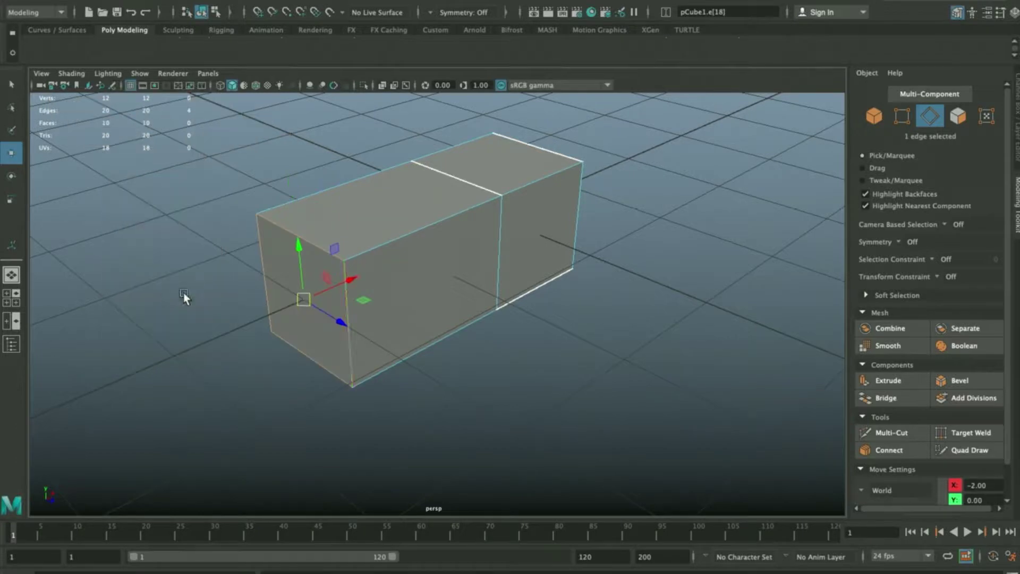
# - Examine the filled end of the box from several angles and return to object mode
pyautogui.click(644, 358)
pyautogui.keyDown('alt'); pyautogui.moveTo(644, 357); pyautogui.dragTo(632, 300); pyautogui.keyUp('alt')
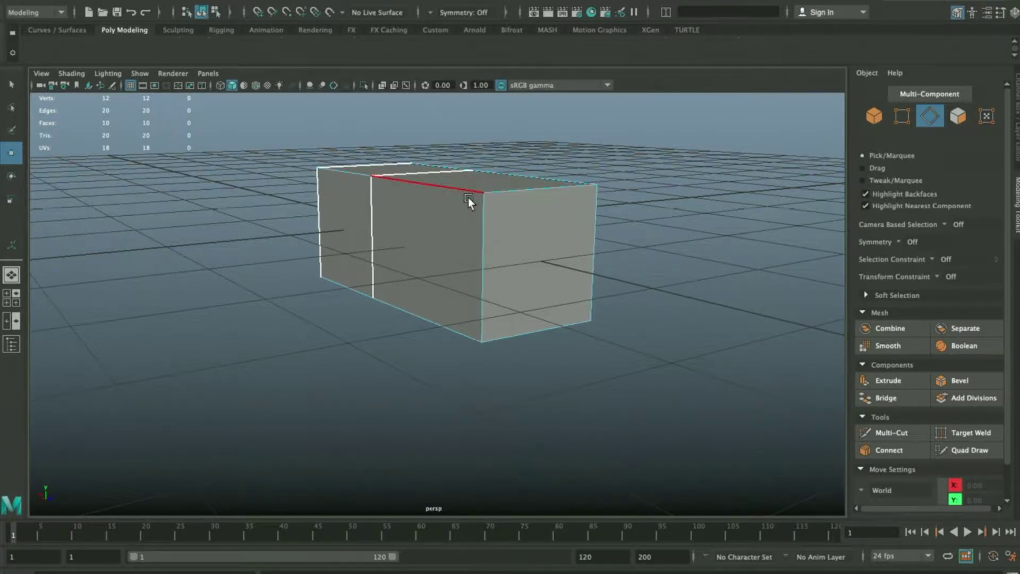
pyautogui.keyDown('alt'); pyautogui.moveTo(571, 205); pyautogui.dragTo(410, 218); pyautogui.keyUp('alt')
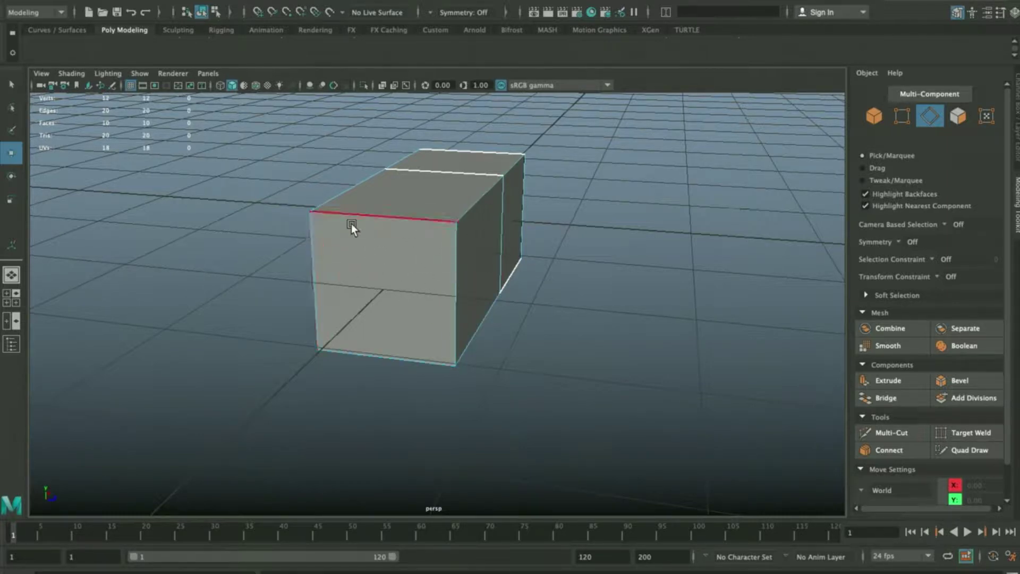
pyautogui.keyDown('alt'); pyautogui.moveTo(553, 257); pyautogui.dragTo(362, 247); pyautogui.keyUp('alt')
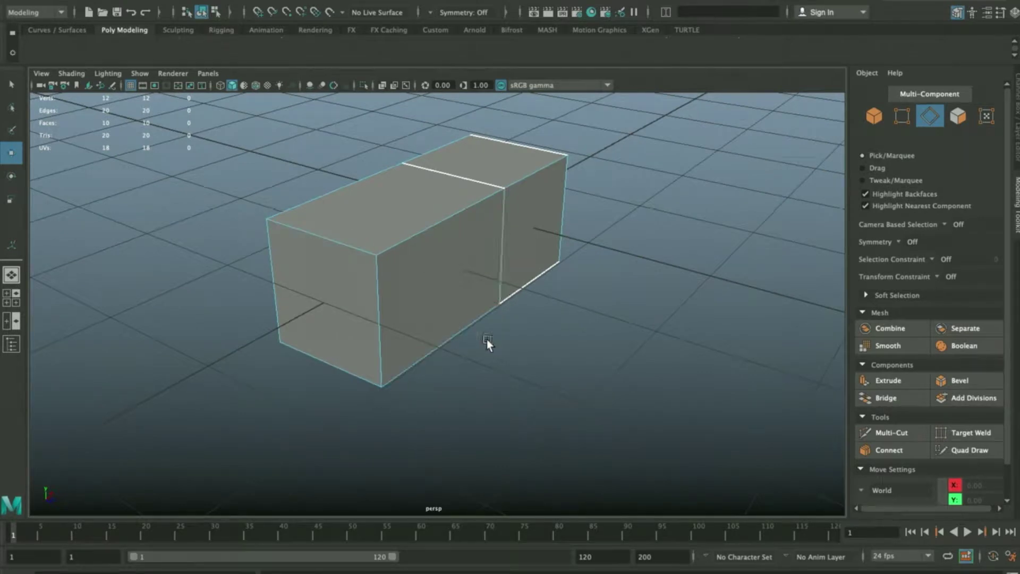
pyautogui.keyDown('alt'); pyautogui.moveTo(515, 322); pyautogui.dragTo(462, 276); pyautogui.keyUp('alt')
pyautogui.moveTo(418, 186); pyautogui.dragTo(445, 158, button='right')
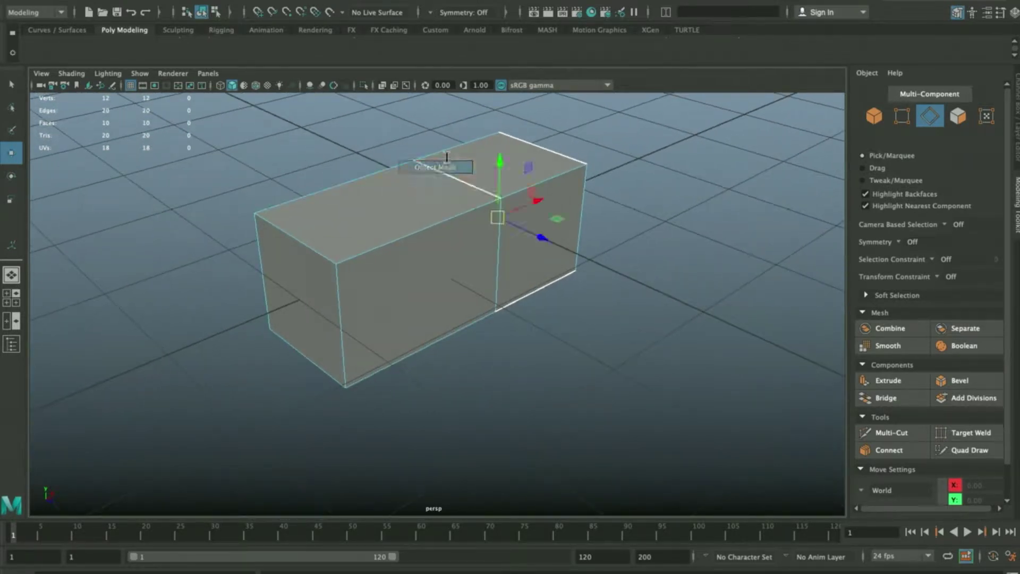
pyautogui.keyDown('alt'); pyautogui.moveTo(445, 158); pyautogui.dragTo(427, 204, button='middle'); pyautogui.keyUp('alt')
pyautogui.keyDown('alt'); pyautogui.moveTo(427, 204); pyautogui.dragTo(431, 202); pyautogui.keyUp('alt')
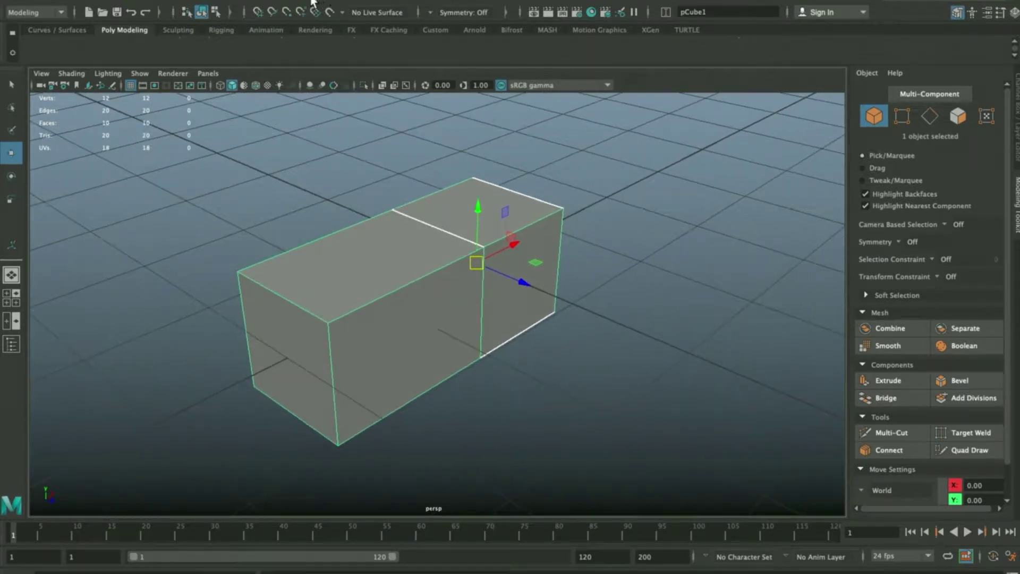
# - Insert four evenly spaced edge loops around the longer section of the box with the Insert Edge Loop tool
pyautogui.rightClick(291, 6)
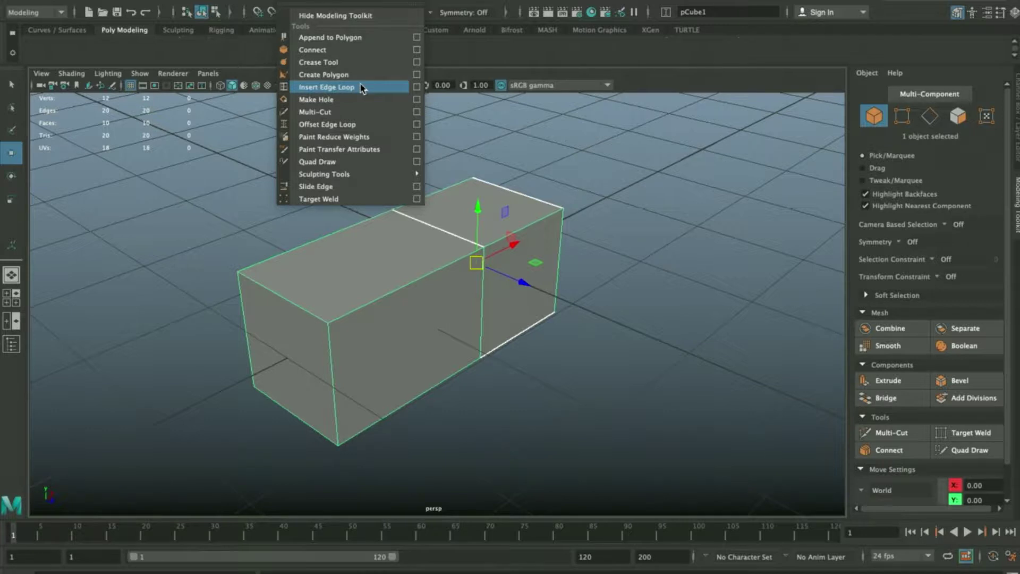
pyautogui.click(540, 123)
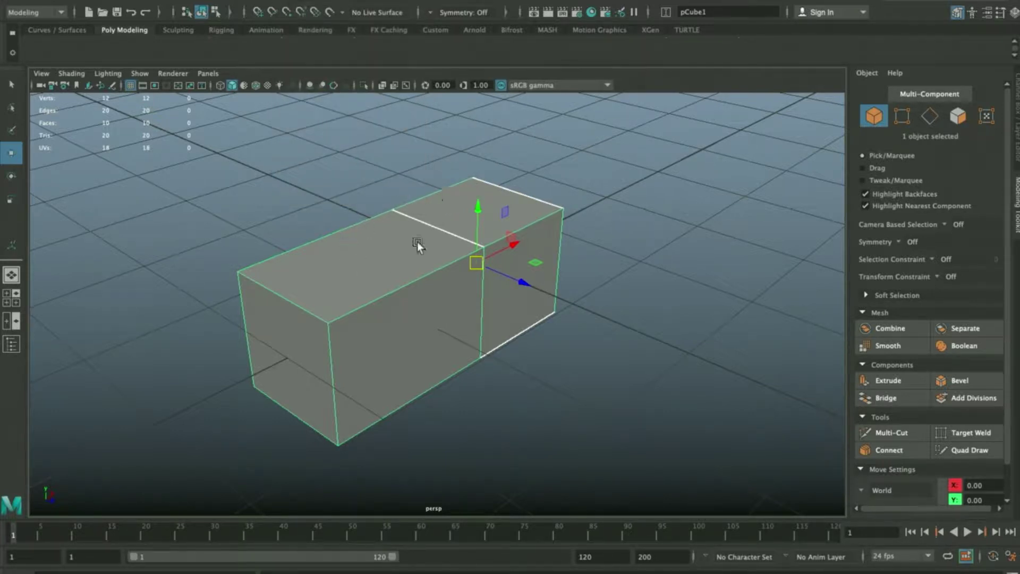
pyautogui.keyDown('shift'); pyautogui.rightClick(445, 140); pyautogui.keyUp('shift')
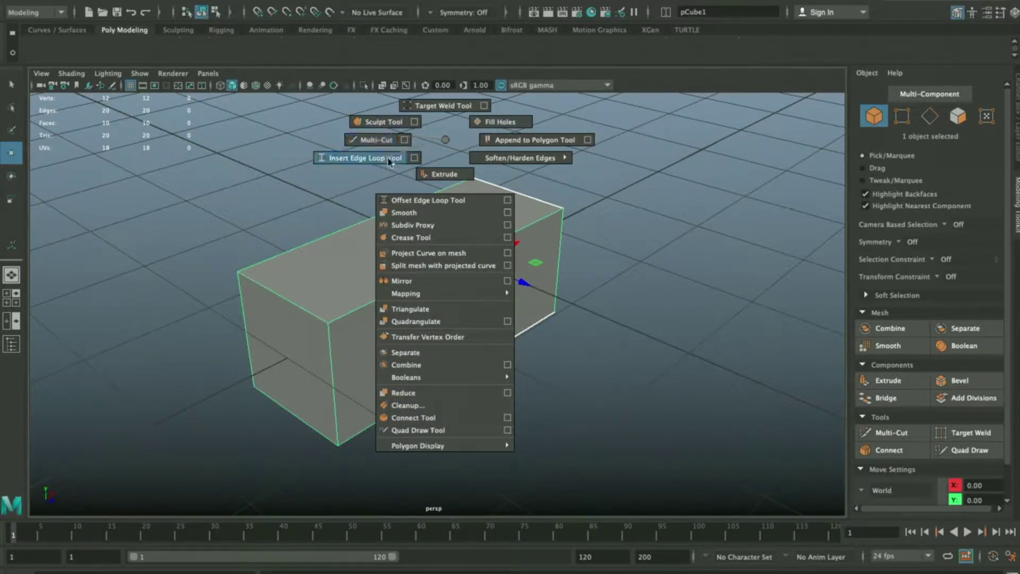
pyautogui.click(361, 159)
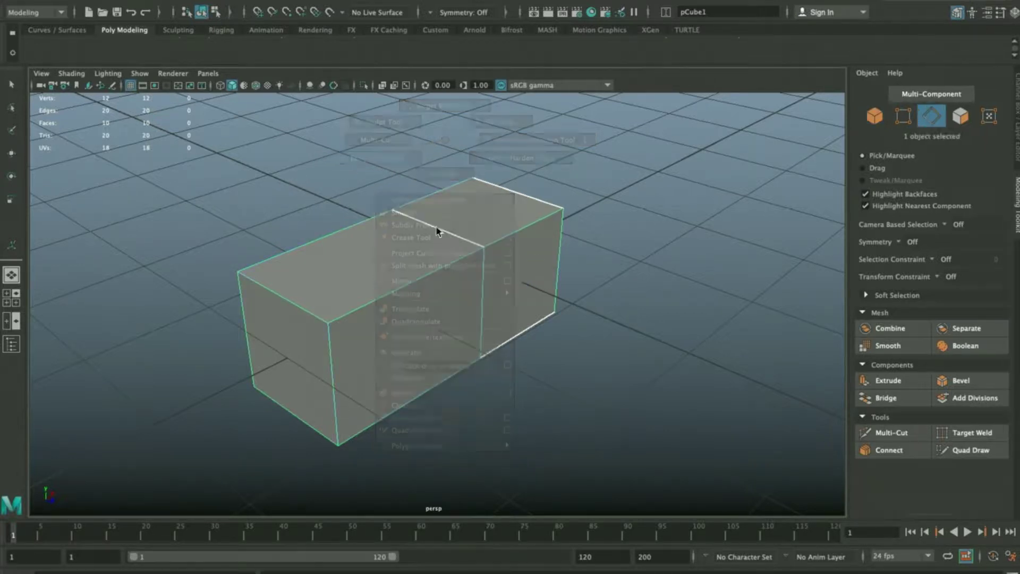
pyautogui.click(434, 270)
# - Open the settings of the Insert Edge Loop tool for the box
pyautogui.press('w')
pyautogui.moveTo(435, 145)
pyautogui.keyDown('shift'); pyautogui.mouseDown(button='right')
pyautogui.moveTo(423, 152)
pyautogui.moveTo(434, 147)
pyautogui.mouseUp(button='right'); pyautogui.keyUp('shift')
pyautogui.moveTo(446, 187); pyautogui.dragTo(499, 175, button='right')
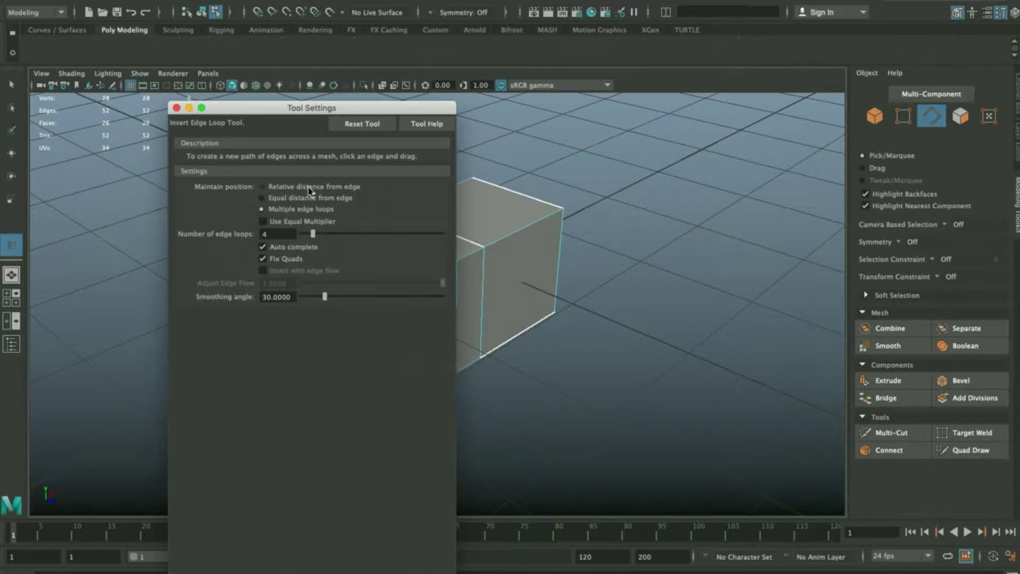
# - Set Maintain position to Relative distance from edge and try placing a loop on the box's undivided section
pyautogui.click(274, 187)
pyautogui.moveTo(268, 114); pyautogui.dragTo(689, 118)
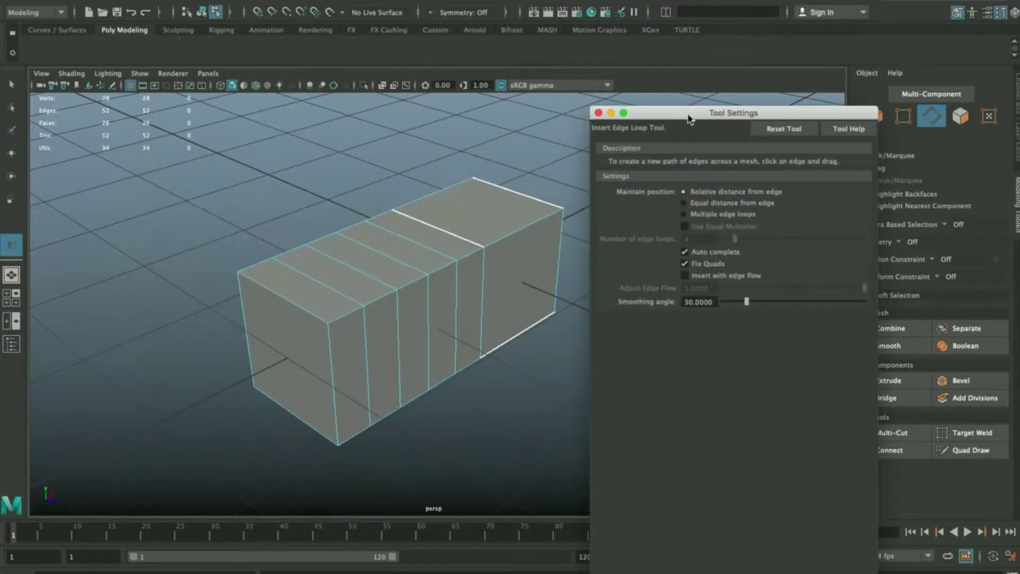
pyautogui.keyDown('alt'); pyautogui.moveTo(533, 175); pyautogui.dragTo(422, 200, button='middle'); pyautogui.keyUp('alt')
pyautogui.moveTo(458, 231); pyautogui.dragTo(410, 248)
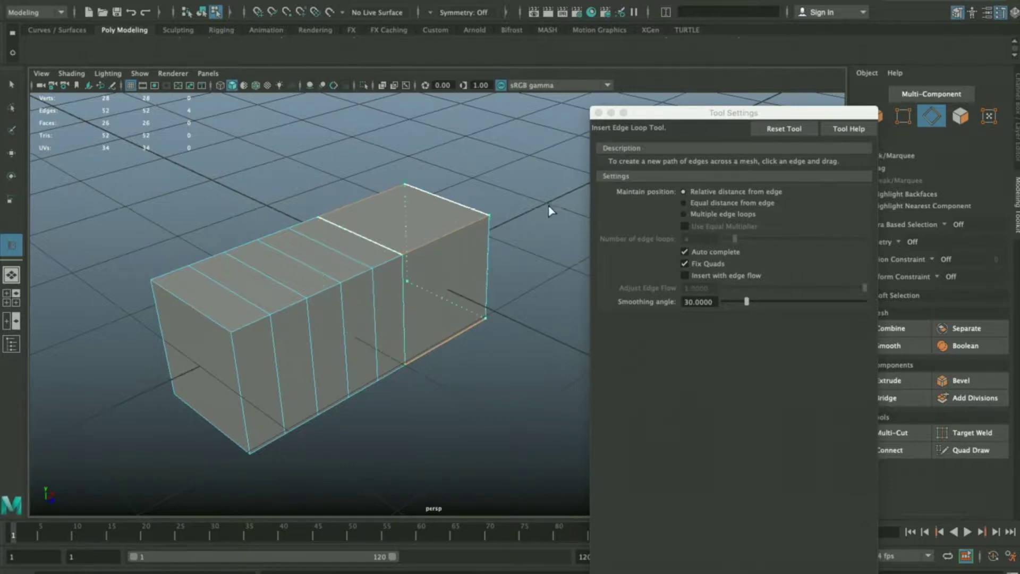
pyautogui.moveTo(455, 247); pyautogui.dragTo(465, 250)
# - Choose Multiple edge loops with a count of 3, try it on the undivided section, and undo the insertion
pyautogui.click(702, 215)
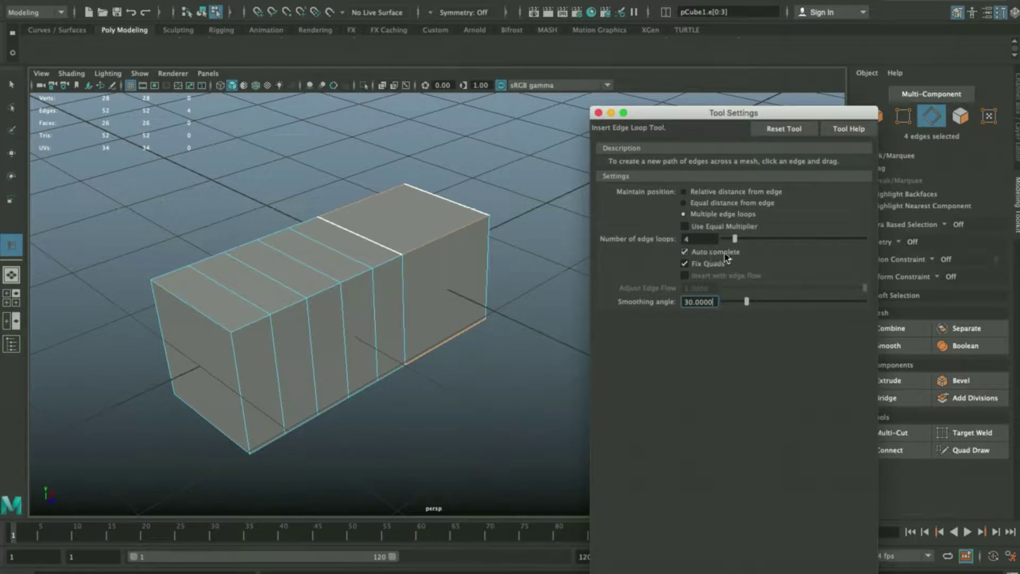
pyautogui.moveTo(733, 242); pyautogui.dragTo(731, 244)
pyautogui.keyDown('alt'); pyautogui.moveTo(451, 262); pyautogui.dragTo(458, 241); pyautogui.keyUp('alt')
pyautogui.click(429, 248)
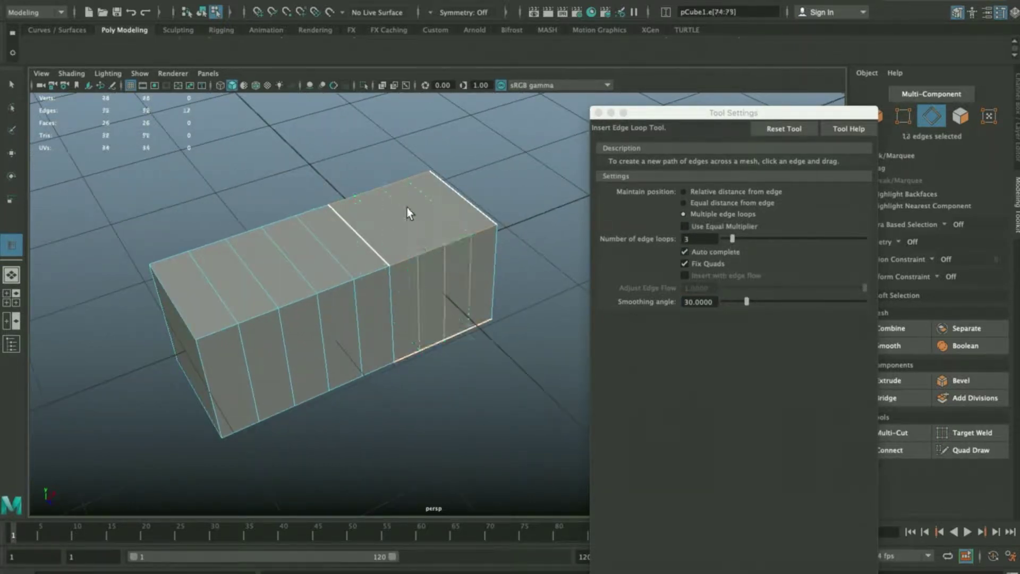
pyautogui.hotkey('ctrl', 'z')
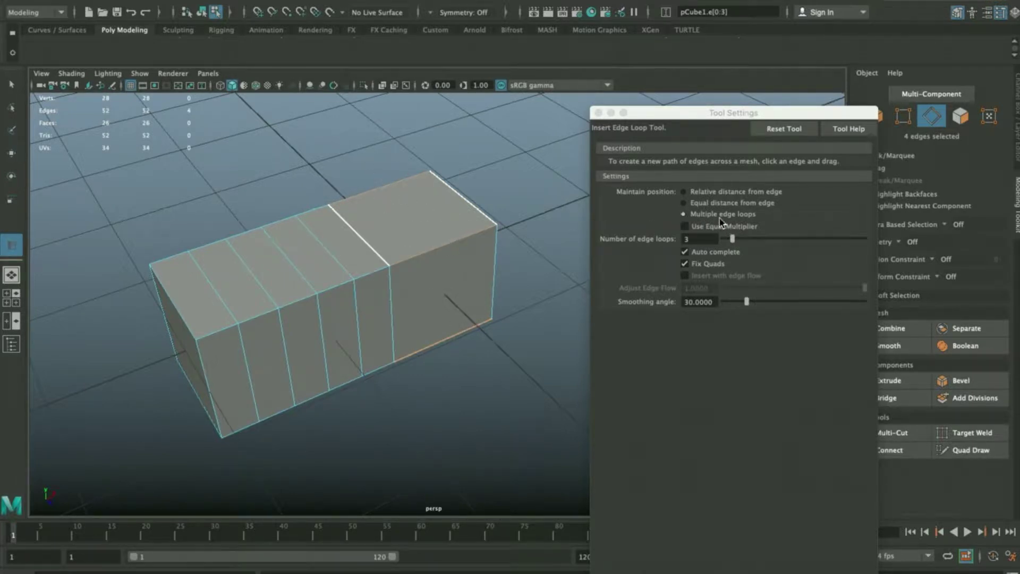
# - Set the number of edge loops to 1, insert a loop across the undivided section, and return to object mode
pyautogui.moveTo(732, 238); pyautogui.dragTo(715, 245)
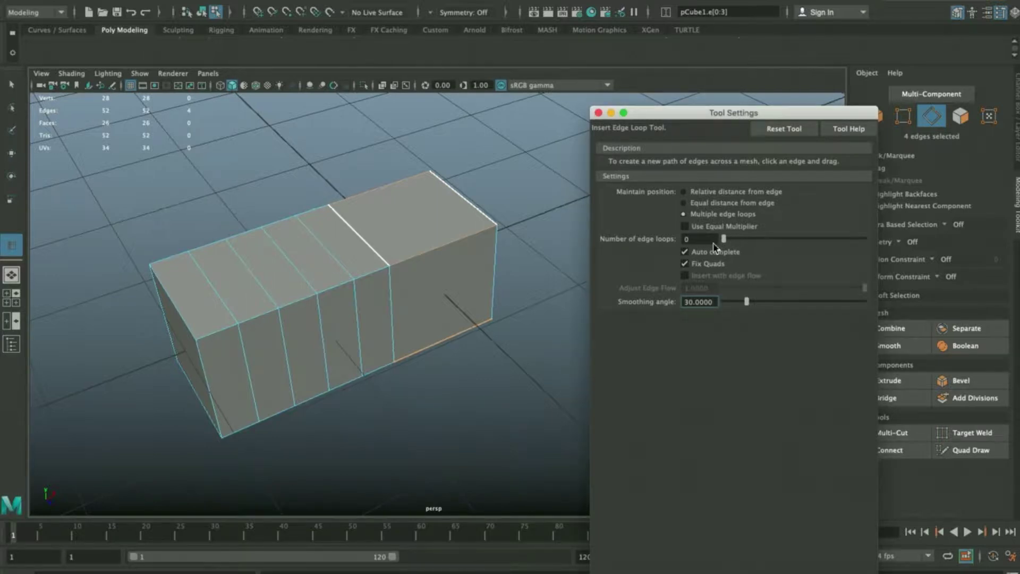
pyautogui.click(467, 242)
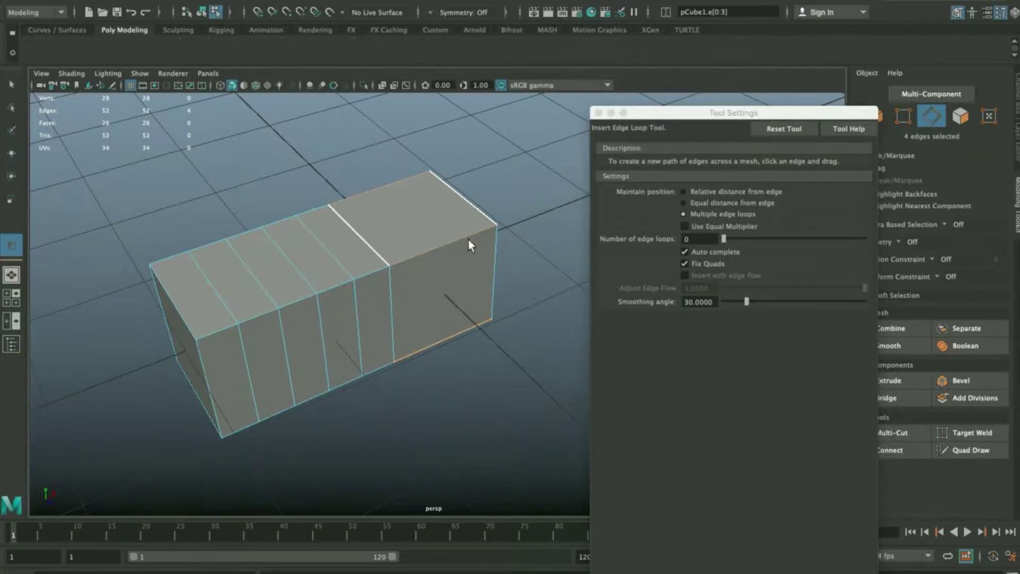
pyautogui.moveTo(724, 240); pyautogui.dragTo(727, 240)
pyautogui.click(474, 272)
pyautogui.keyDown('alt'); pyautogui.moveTo(534, 247); pyautogui.dragTo(574, 234); pyautogui.keyUp('alt')
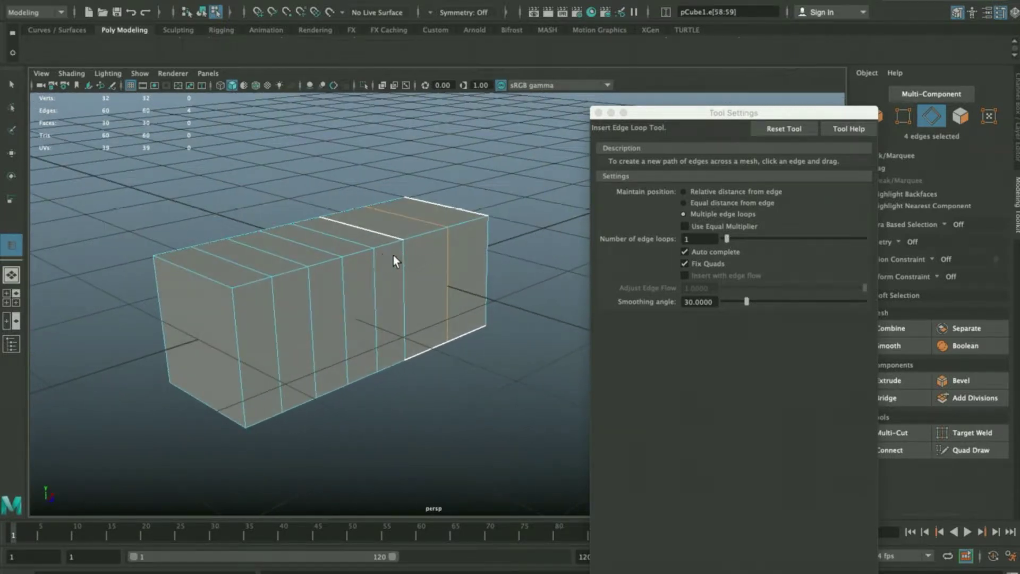
pyautogui.press('w')
pyautogui.keyDown('alt'); pyautogui.moveTo(442, 248); pyautogui.dragTo(423, 260); pyautogui.keyUp('alt')
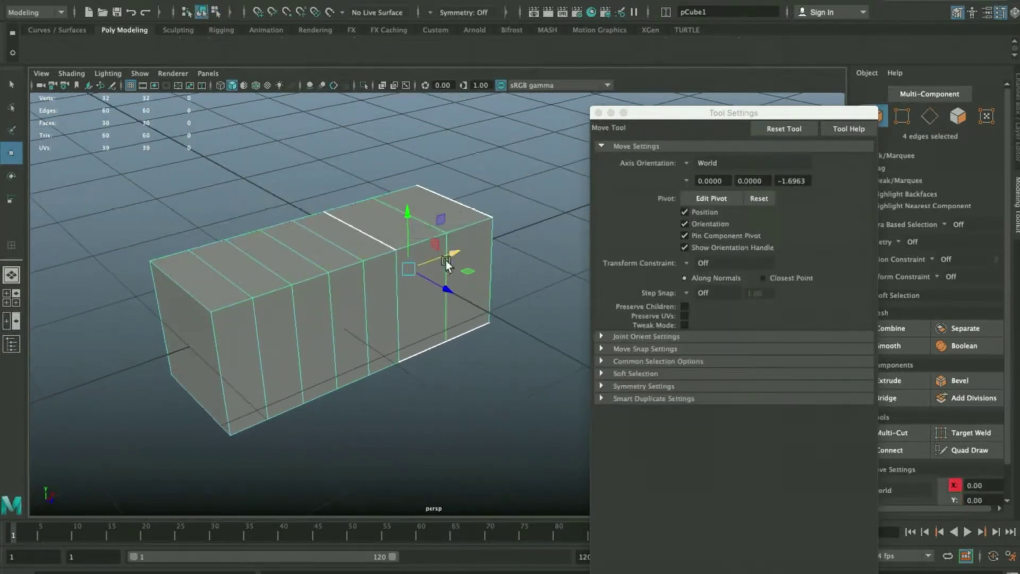
pyautogui.press('q')
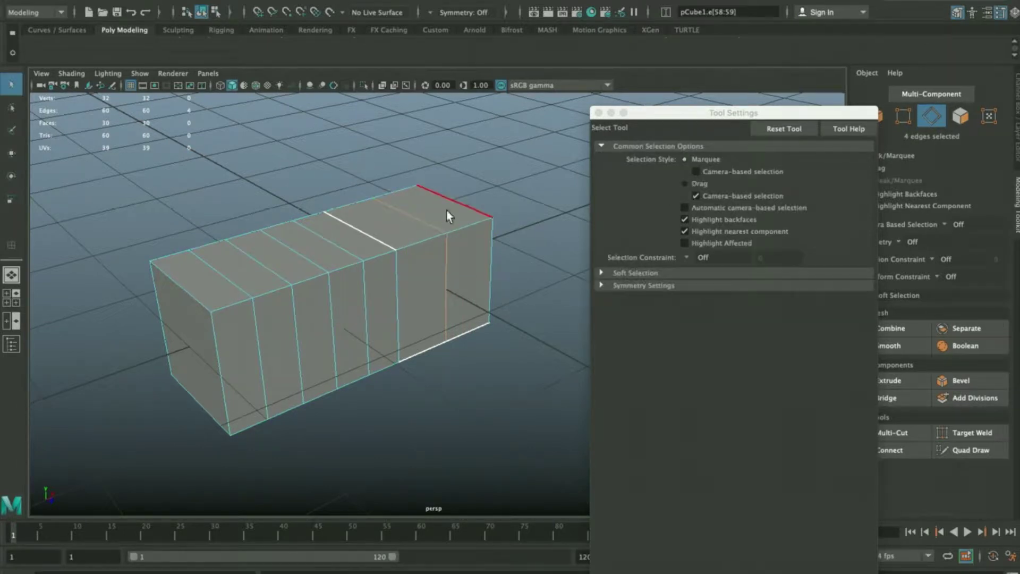
pyautogui.keyDown('alt'); pyautogui.moveTo(485, 212); pyautogui.dragTo(319, 230); pyautogui.keyUp('alt')
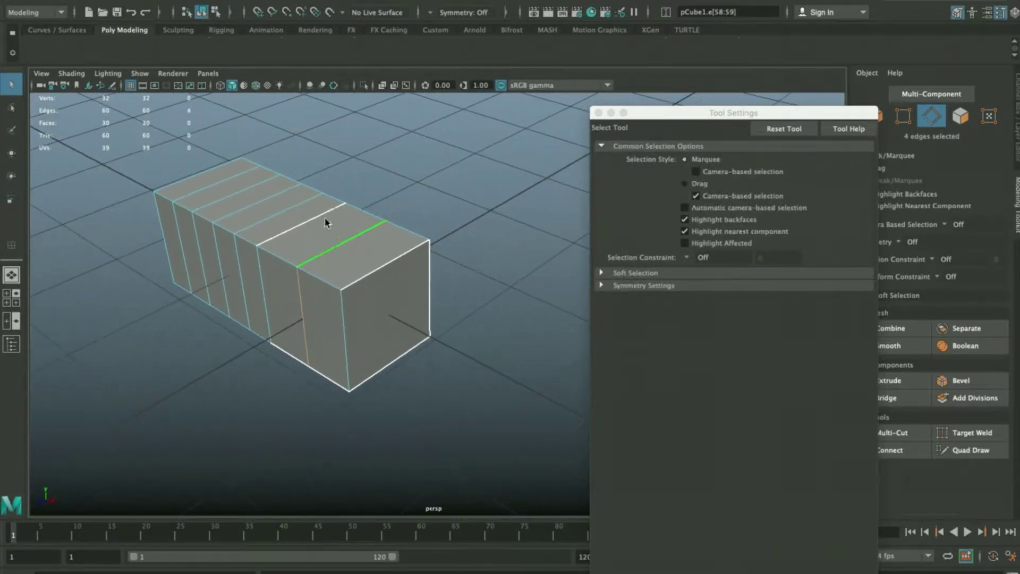
pyautogui.press('F8')
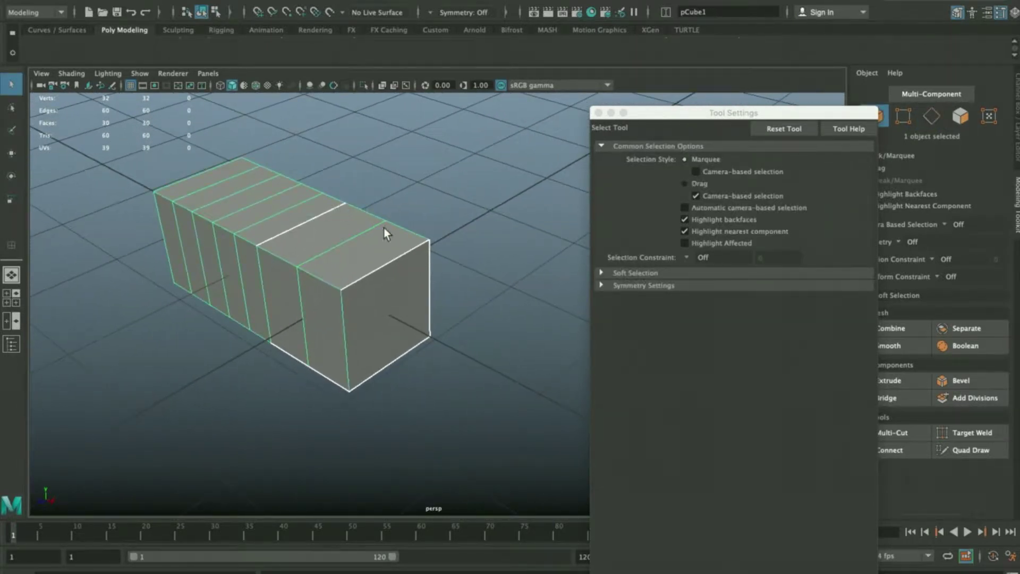
# - Start a Multi-Cut outline across the top of the box, continuing over the long side's upper edge to the end corner
pyautogui.keyDown('shift'); pyautogui.rightClick(411, 166); pyautogui.keyUp('shift')
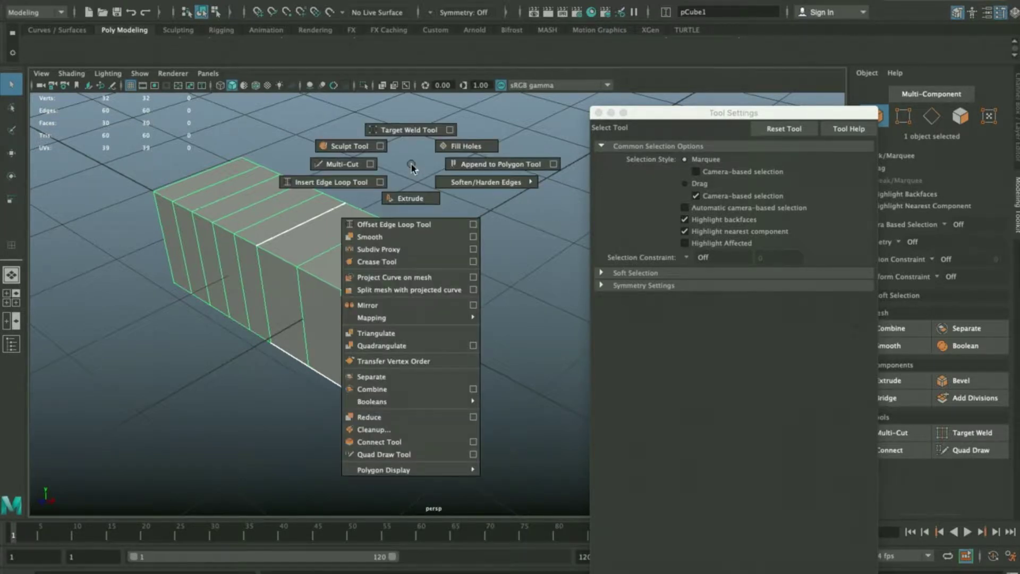
pyautogui.click(330, 164)
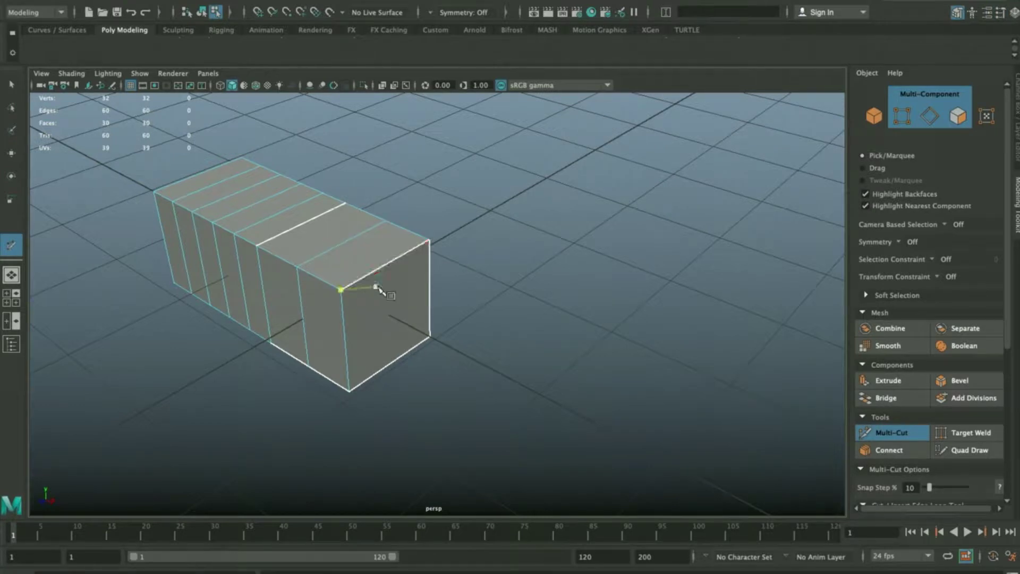
pyautogui.moveTo(318, 278)
pyautogui.keyDown('alt'); pyautogui.mouseDown()
pyautogui.moveTo(336, 284)
pyautogui.moveTo(321, 269)
pyautogui.mouseUp(); pyautogui.keyUp('alt')
pyautogui.click(257, 232)
pyautogui.click(275, 262)
pyautogui.click(327, 269)
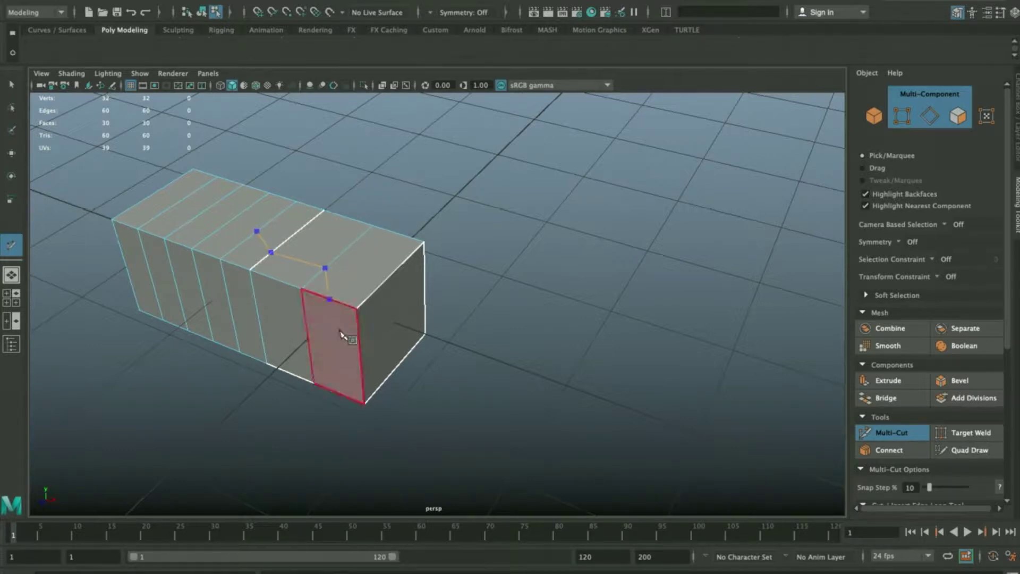
pyautogui.click(359, 336)
# - Carry the Multi-Cut outline back across the top to its starting point, apply the cut, and return to object mode
pyautogui.click(377, 289)
pyautogui.click(336, 258)
pyautogui.click(307, 223)
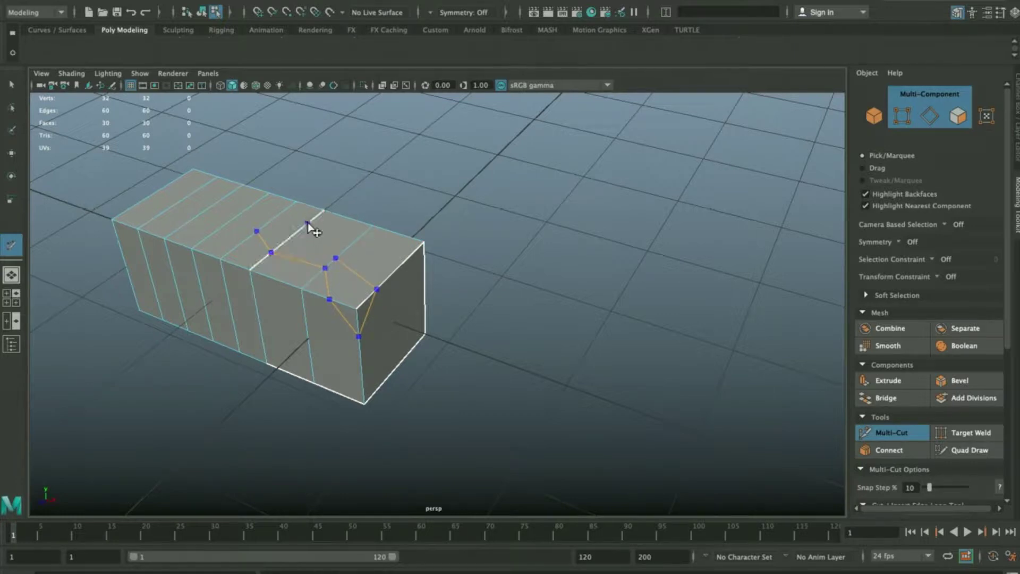
pyautogui.click(271, 217)
pyautogui.keyDown('alt'); pyautogui.moveTo(255, 233); pyautogui.dragTo(249, 230); pyautogui.keyUp('alt')
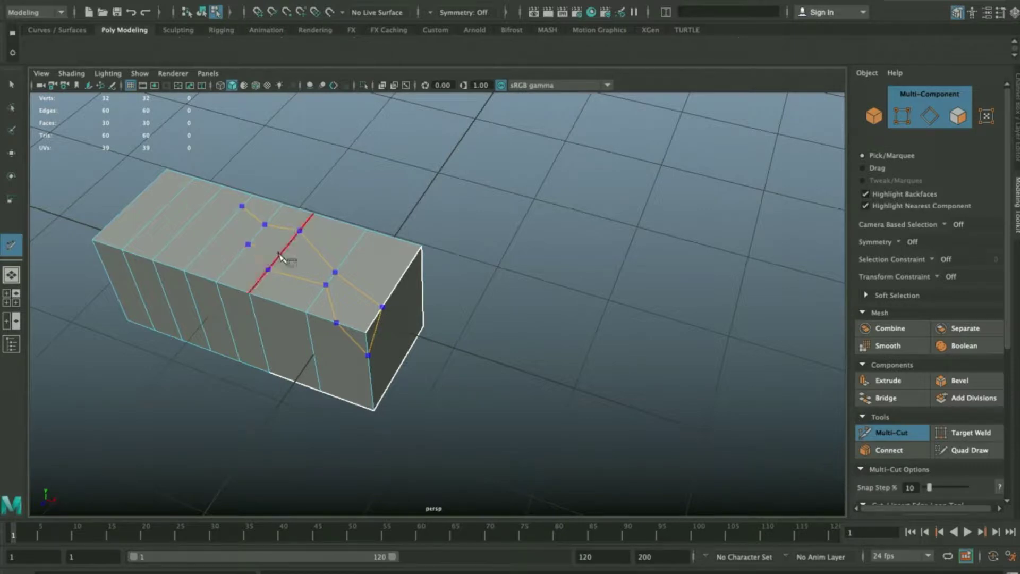
pyautogui.click(248, 245)
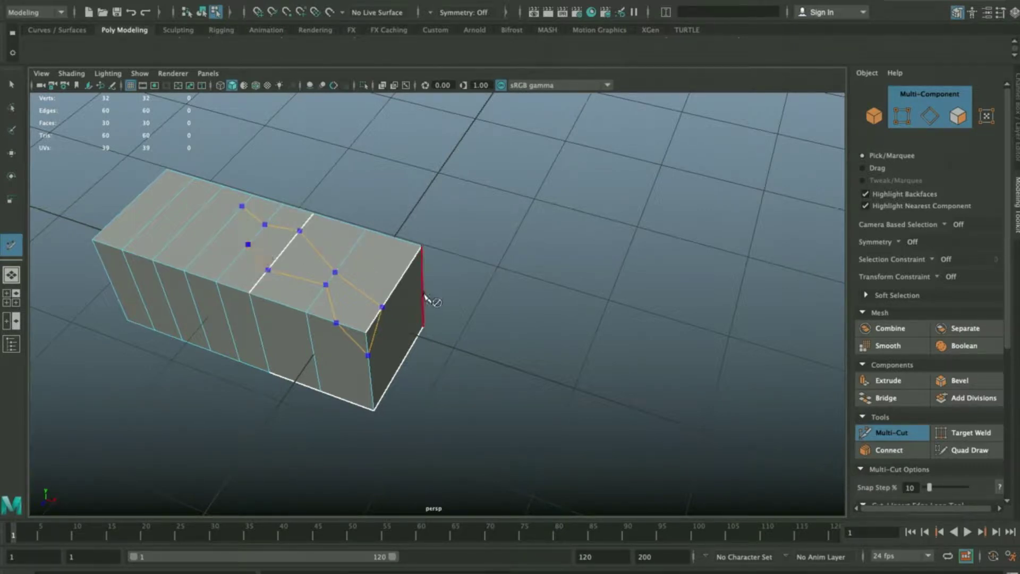
pyautogui.press('Return')
pyautogui.keyDown('alt'); pyautogui.moveTo(436, 292); pyautogui.dragTo(502, 257); pyautogui.keyUp('alt')
pyautogui.press('w')
pyautogui.keyDown('alt'); pyautogui.moveTo(310, 240); pyautogui.dragTo(373, 265); pyautogui.keyUp('alt')
pyautogui.moveTo(373, 265); pyautogui.dragTo(426, 203, button='right')
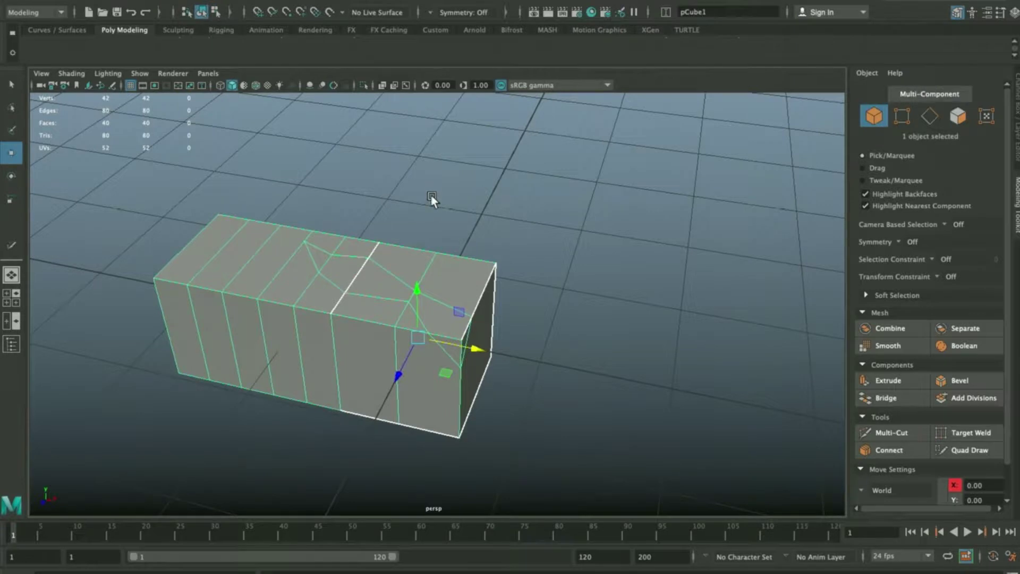
pyautogui.press('q')
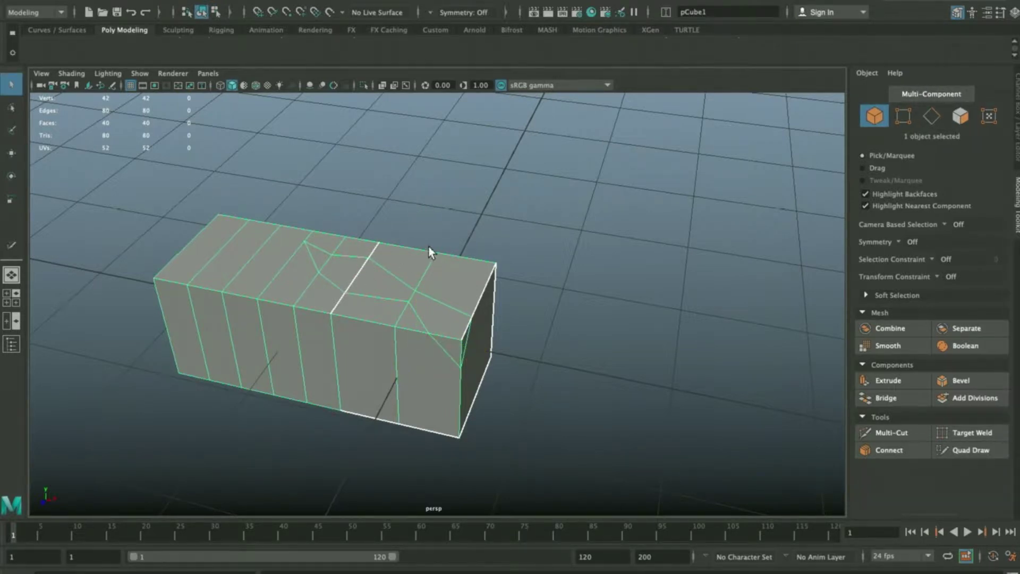
# - Cut a second, closed four-point outline into the top near the far end with Multi-Cut, and return to object mode
pyautogui.keyDown('alt'); pyautogui.moveTo(430, 252); pyautogui.dragTo(437, 203); pyautogui.keyUp('alt')
pyautogui.keyDown('shift'); pyautogui.moveTo(437, 203); pyautogui.dragTo(369, 200, button='right'); pyautogui.keyUp('shift')
pyautogui.click(262, 241)
pyautogui.click(271, 270)
pyautogui.click(277, 226)
pyautogui.click(250, 215)
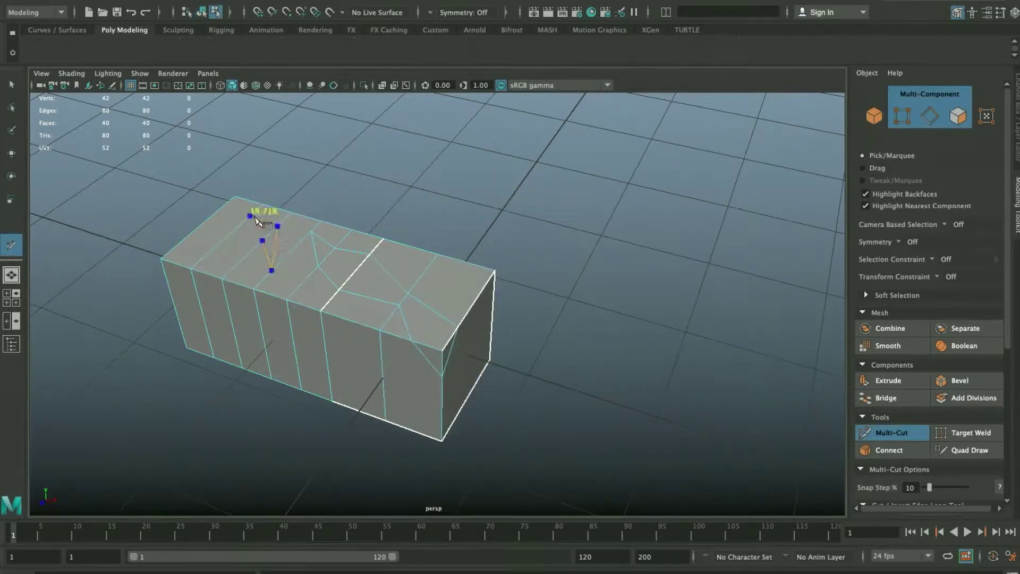
pyautogui.click(263, 242)
pyautogui.press('q')
pyautogui.press('F8')
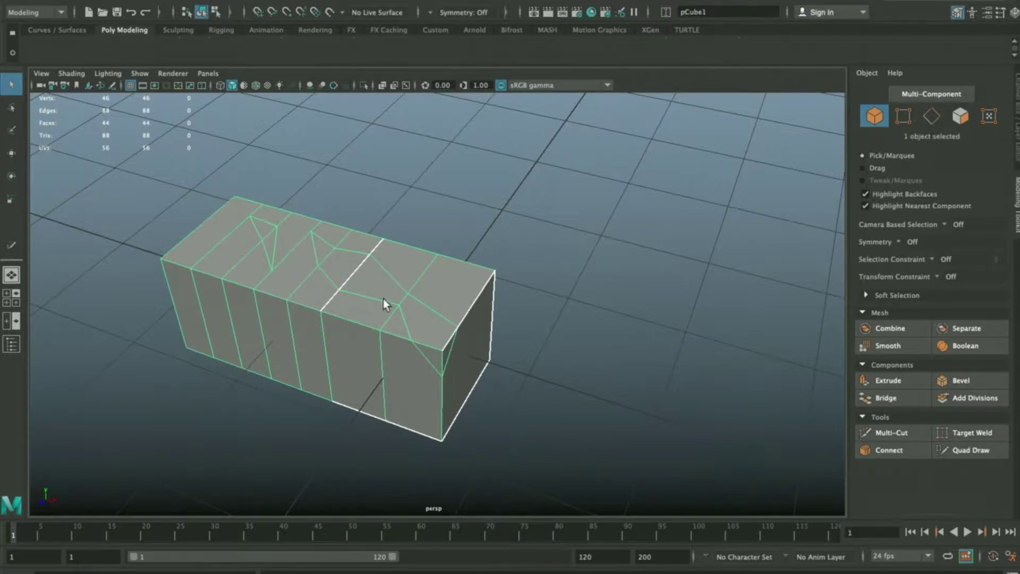
# - Test edge loop selection on the cut top surface in edge mode and clear the selection
pyautogui.moveTo(313, 290); pyautogui.dragTo(323, 263, button='right')
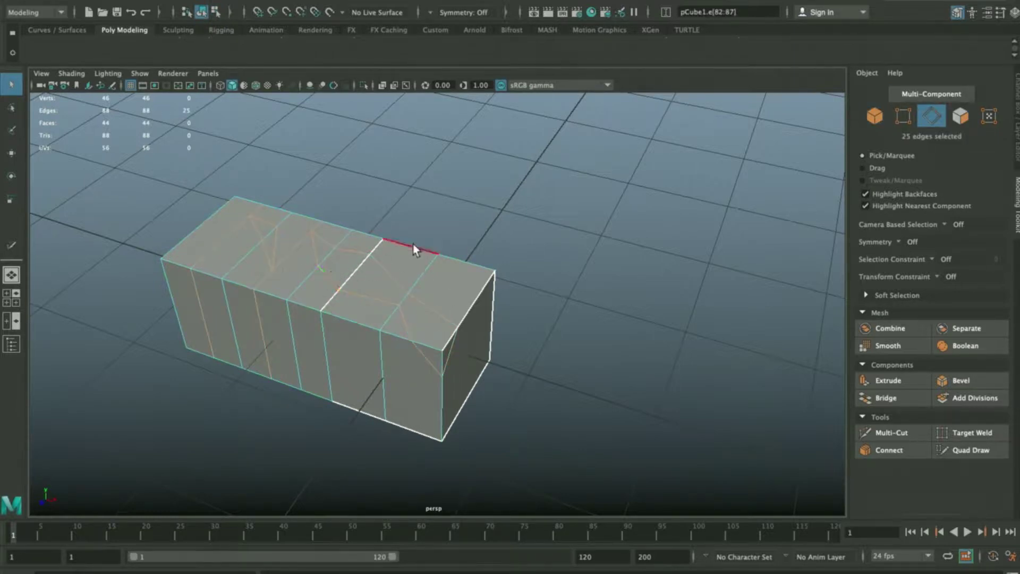
pyautogui.keyDown('alt'); pyautogui.moveTo(452, 241); pyautogui.dragTo(454, 299); pyautogui.keyUp('alt')
pyautogui.doubleClick(408, 293)
pyautogui.moveTo(559, 310)
pyautogui.keyDown('alt'); pyautogui.mouseDown()
pyautogui.moveTo(573, 296)
pyautogui.moveTo(360, 312)
pyautogui.moveTo(543, 301)
pyautogui.mouseUp(); pyautogui.keyUp('alt')
pyautogui.click(543, 301)
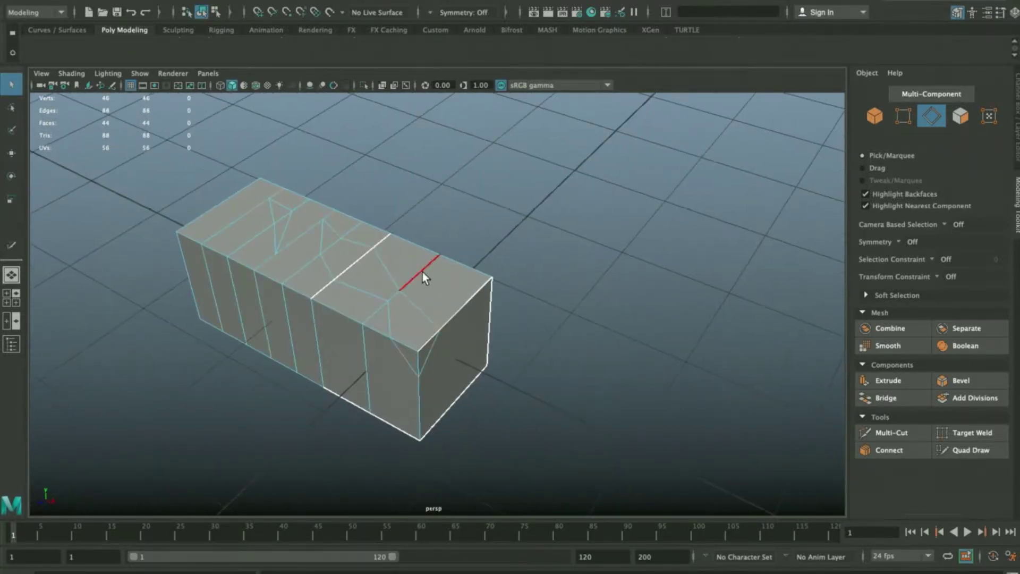
# - Delete the whole cut box and create a new polygon cube in its place
pyautogui.press('F8')
pyautogui.press('Delete')
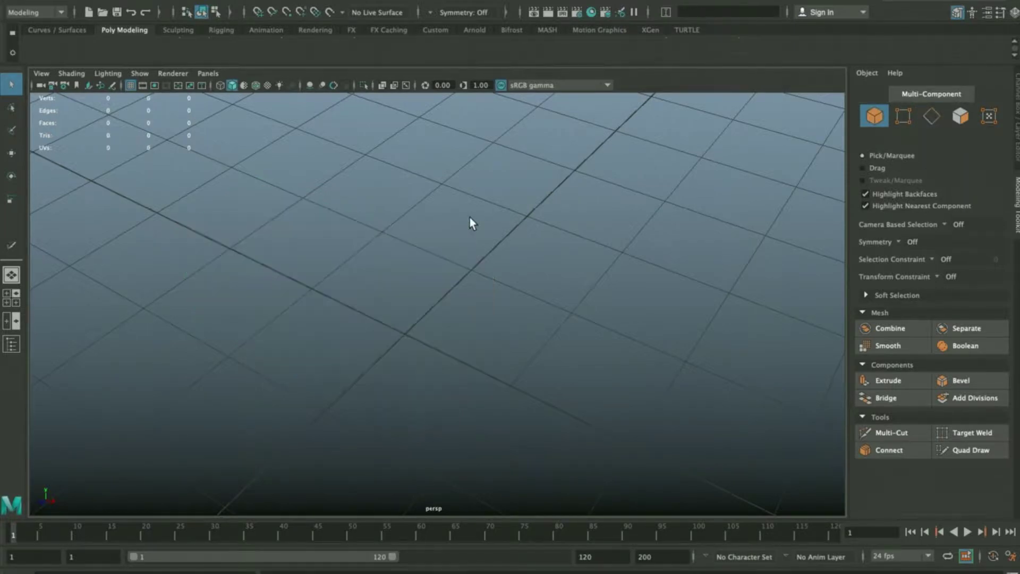
pyautogui.keyDown('shift'); pyautogui.moveTo(450, 188); pyautogui.dragTo(445, 221, button='right'); pyautogui.keyUp('shift')
# - Stretch the new cube into a long box by moving one end face outward along X, and return to object mode
pyautogui.press('F11')
pyautogui.click(420, 314)
pyautogui.press('w')
pyautogui.moveTo(419, 315); pyautogui.dragTo(286, 321)
pyautogui.press('F8')
# - Insert 9 evenly spaced edge loops along the box's length with the Insert Edge Loop tool and close its settings
pyautogui.keyDown('shift'); pyautogui.moveTo(435, 231); pyautogui.dragTo(351, 218, button='right'); pyautogui.keyUp('shift')
pyautogui.write('9')
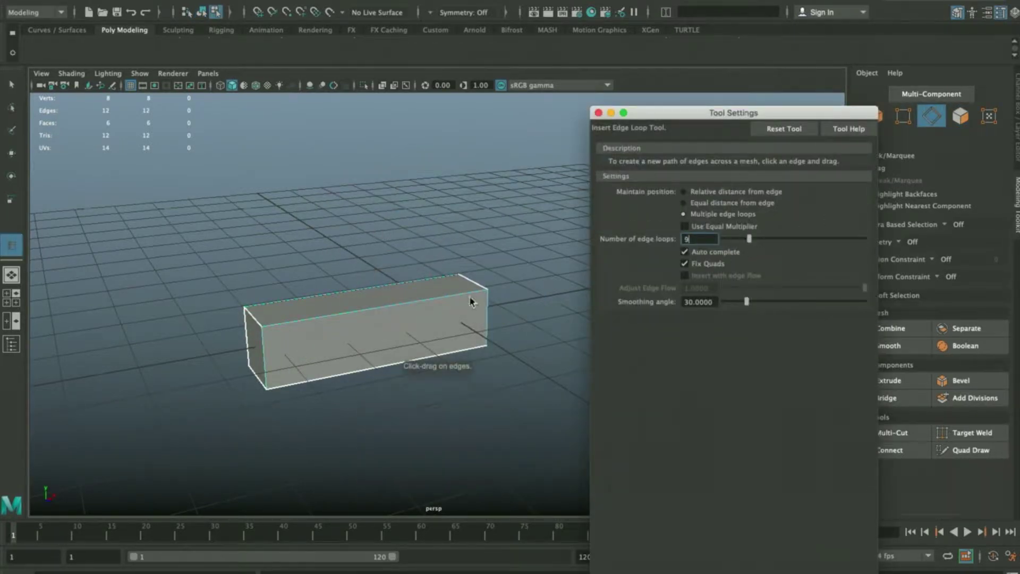
pyautogui.click(451, 296)
pyautogui.click(599, 113)
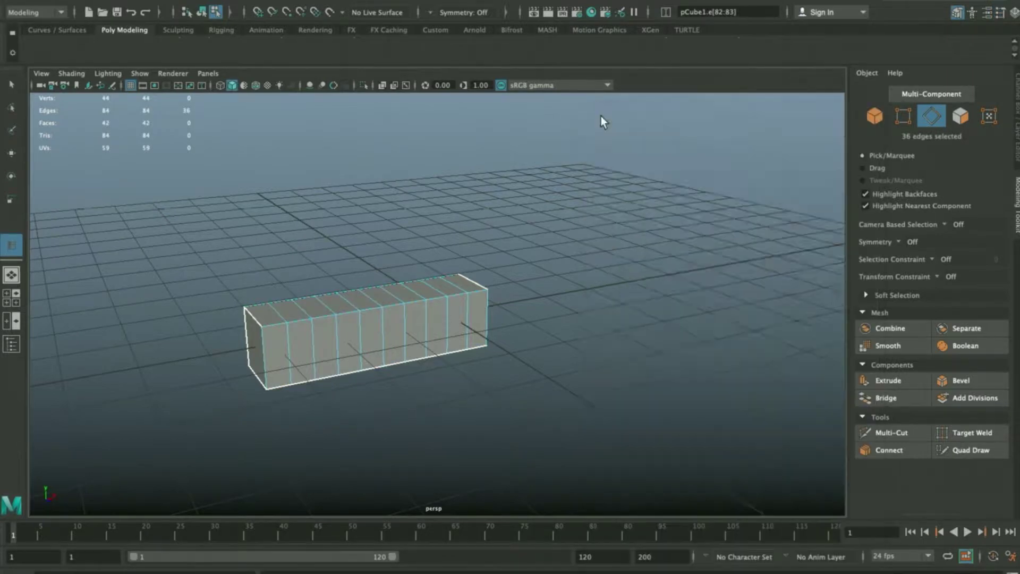
# - Select the edge loop just past the middle of the box in edge mode and delete its edges
pyautogui.keyDown('alt'); pyautogui.moveTo(600, 115); pyautogui.dragTo(488, 234); pyautogui.keyUp('alt')
pyautogui.keyDown('alt'); pyautogui.moveTo(489, 234); pyautogui.dragTo(618, 219, button='right'); pyautogui.keyUp('alt')
pyautogui.keyDown('alt'); pyautogui.moveTo(617, 218); pyautogui.dragTo(620, 218); pyautogui.keyUp('alt')
pyautogui.press('w')
pyautogui.moveTo(465, 221); pyautogui.dragTo(469, 199, button='right')
pyautogui.moveTo(468, 199)
pyautogui.keyDown('alt'); pyautogui.mouseDown()
pyautogui.moveTo(447, 225)
pyautogui.moveTo(463, 197)
pyautogui.mouseUp(); pyautogui.keyUp('alt')
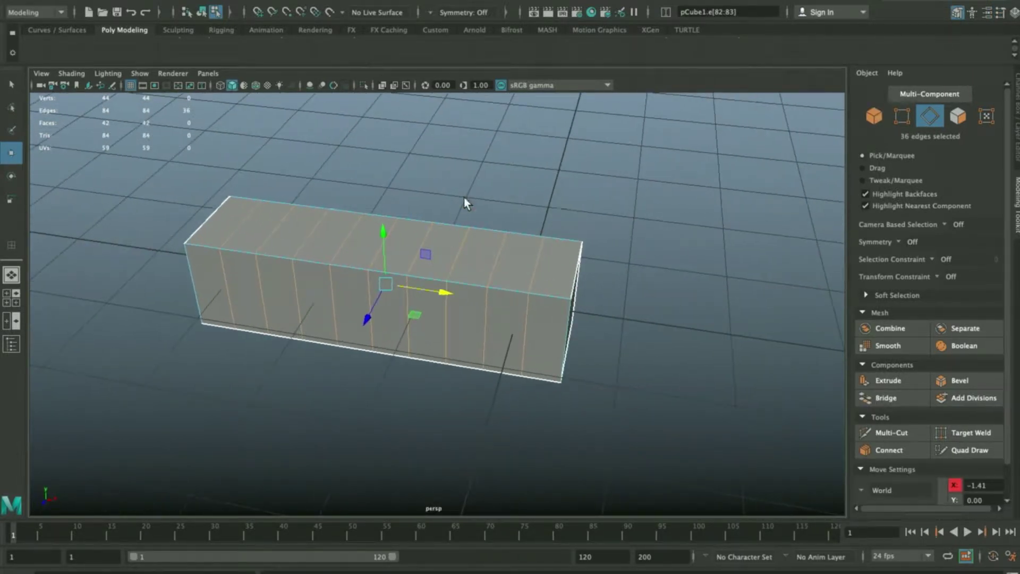
pyautogui.click(464, 197)
pyautogui.doubleClick(431, 236)
pyautogui.keyDown('alt'); pyautogui.moveTo(629, 284); pyautogui.dragTo(473, 232); pyautogui.keyUp('alt')
pyautogui.keyDown('alt'); pyautogui.moveTo(473, 231); pyautogui.dragTo(539, 276, button='right'); pyautogui.keyUp('alt')
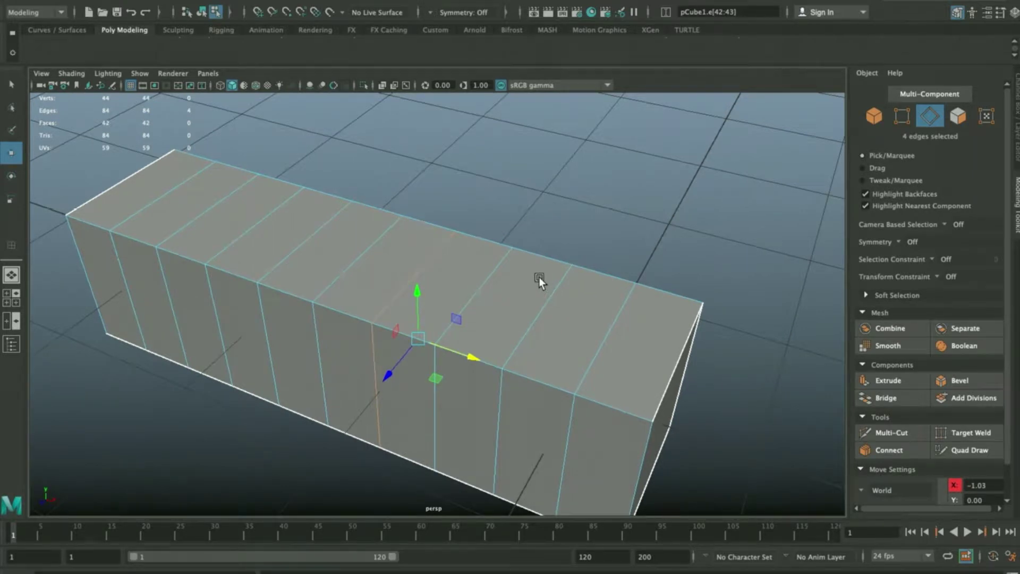
pyautogui.press('Delete')
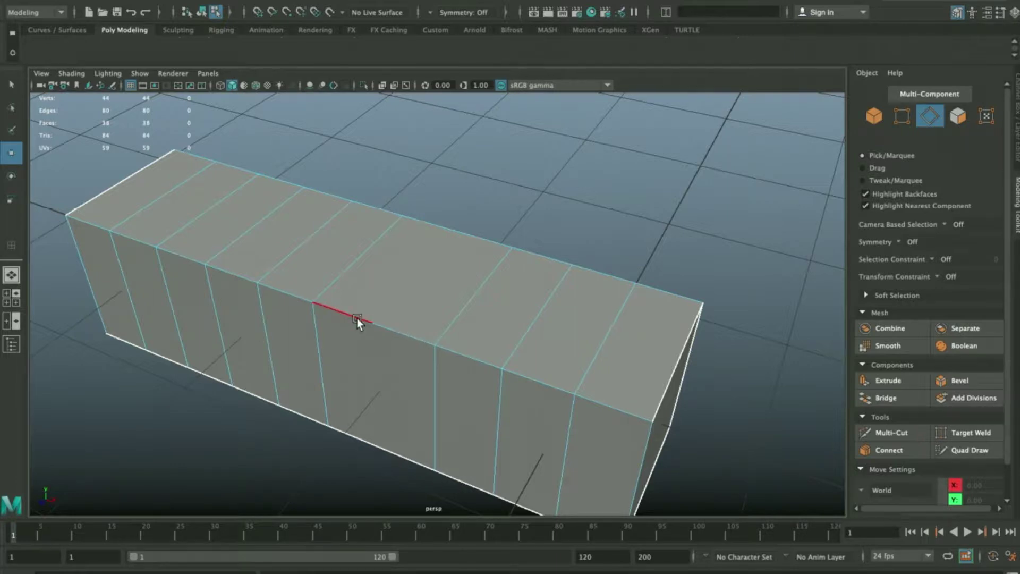
# - Delete the four leftover vertices where the edge loop just past the box's middle was removed
pyautogui.moveTo(428, 272); pyautogui.dragTo(371, 274, button='right')
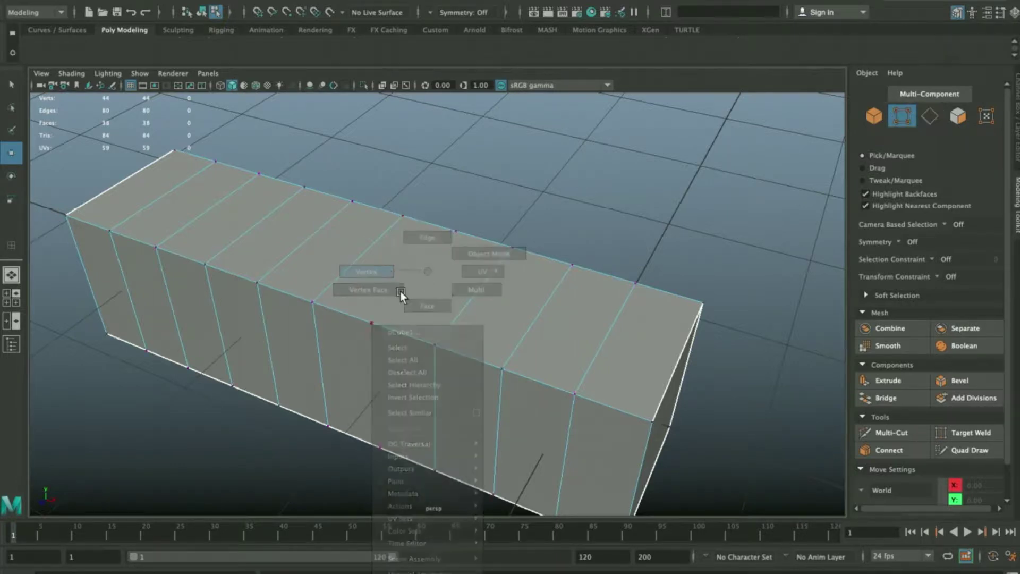
pyautogui.click(377, 320)
pyautogui.press('4')
pyautogui.keyDown('shift'); pyautogui.click(457, 232); pyautogui.keyUp('shift')
pyautogui.keyDown('shift'); pyautogui.click(435, 344); pyautogui.keyUp('shift')
pyautogui.keyDown('shift'); pyautogui.click(402, 413); pyautogui.keyUp('shift')
pyautogui.moveTo(397, 445)
pyautogui.keyDown('alt'); pyautogui.mouseDown()
pyautogui.moveTo(435, 409)
pyautogui.moveTo(374, 391)
pyautogui.moveTo(405, 439)
pyautogui.mouseUp(); pyautogui.keyUp('alt')
pyautogui.press('Delete')
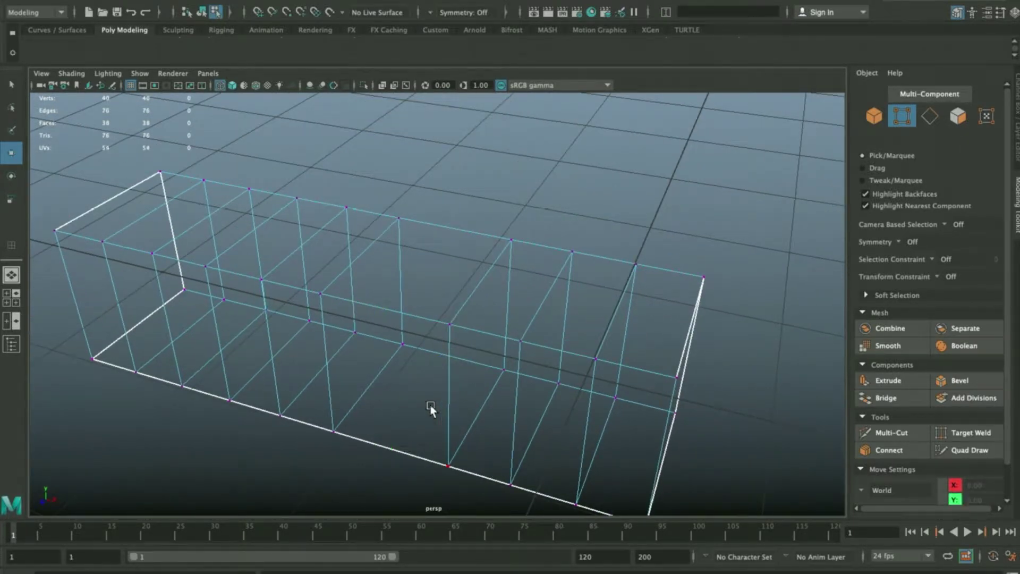
# - Remove the edge loop at the near side of the middle gap together with its vertices, using the Delete Edge command
pyautogui.press('5')
pyautogui.moveTo(394, 334); pyautogui.dragTo(388, 298, button='right')
pyautogui.doubleClick(357, 272)
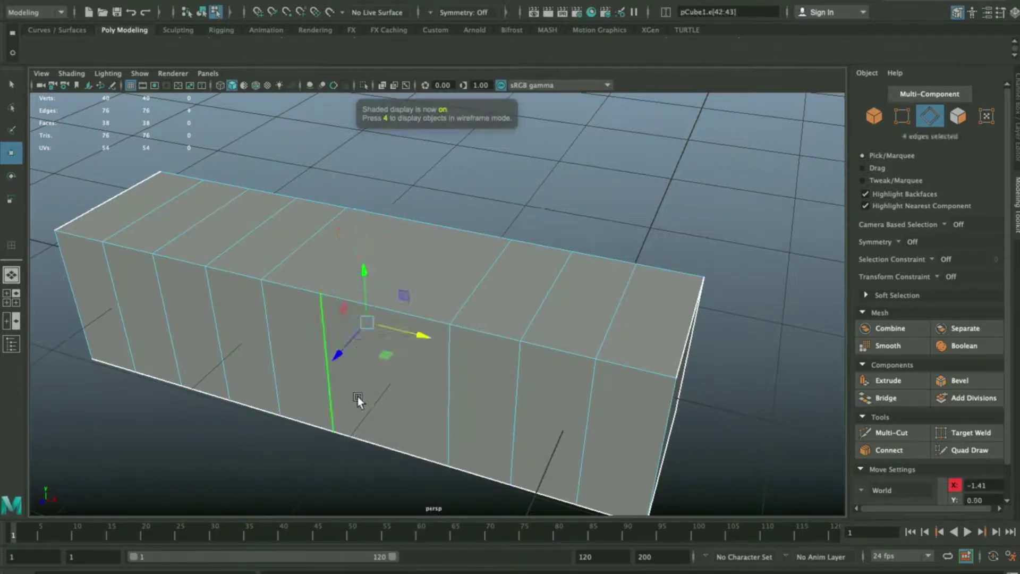
pyautogui.keyDown('shift'); pyautogui.moveTo(410, 178); pyautogui.dragTo(375, 195, button='right'); pyautogui.keyUp('shift')
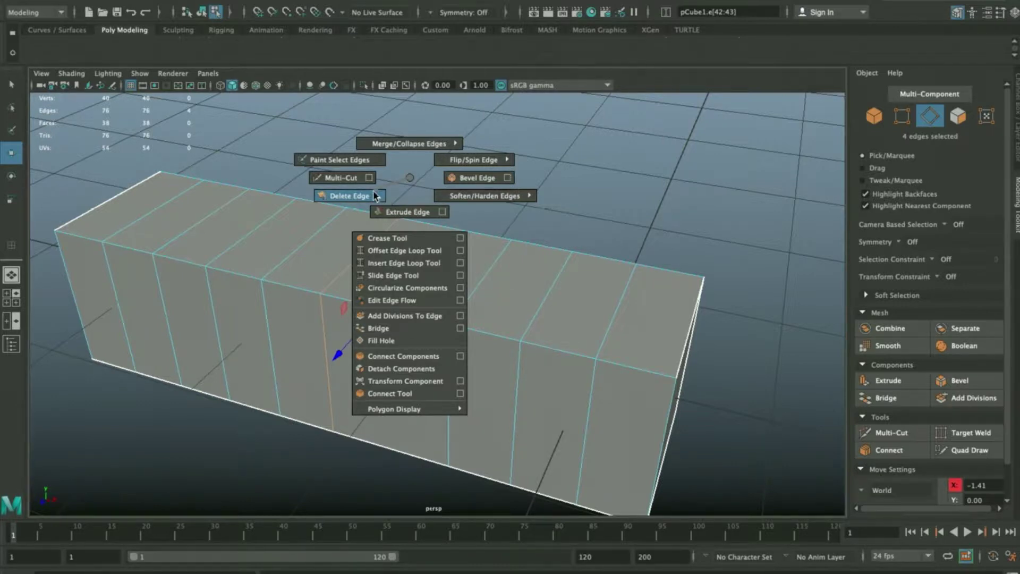
pyautogui.keyDown('shift'); pyautogui.moveTo(376, 195); pyautogui.dragTo(375, 195, button='right'); pyautogui.keyUp('shift')
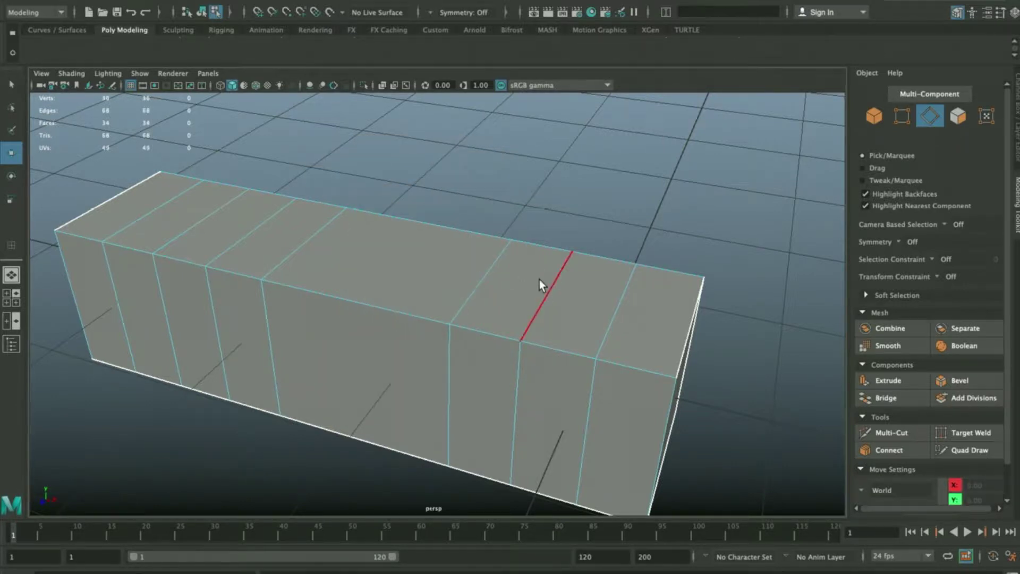
# - Delete the next edge loop beside the widened gap and box-select the surrounding vertices to check for leftovers
pyautogui.click(299, 244)
pyautogui.doubleClick(299, 245)
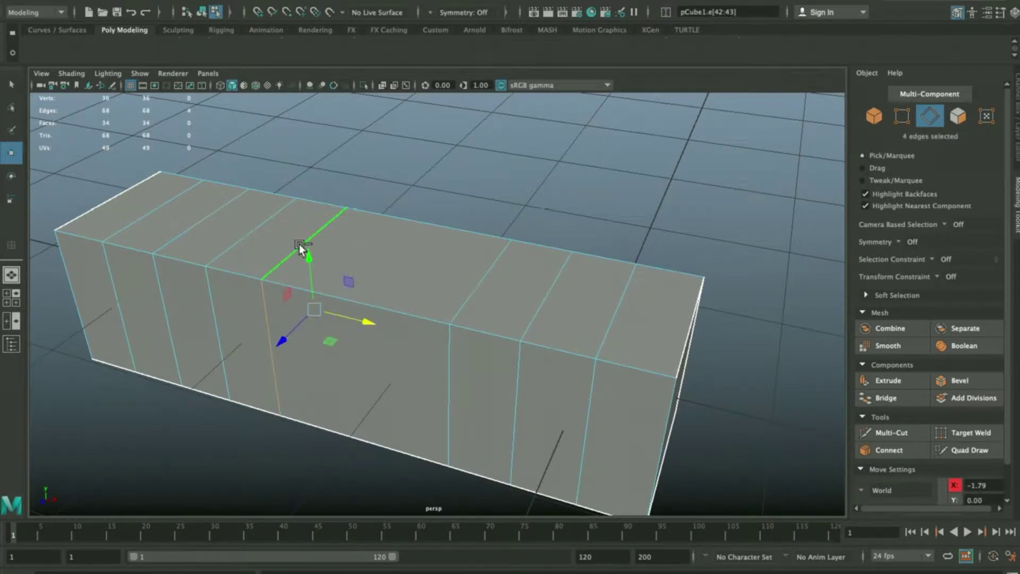
pyautogui.press('Delete')
pyautogui.moveTo(298, 244); pyautogui.dragTo(273, 267, button='right')
pyautogui.click(268, 303)
pyautogui.moveTo(519, 147); pyautogui.dragTo(154, 537)
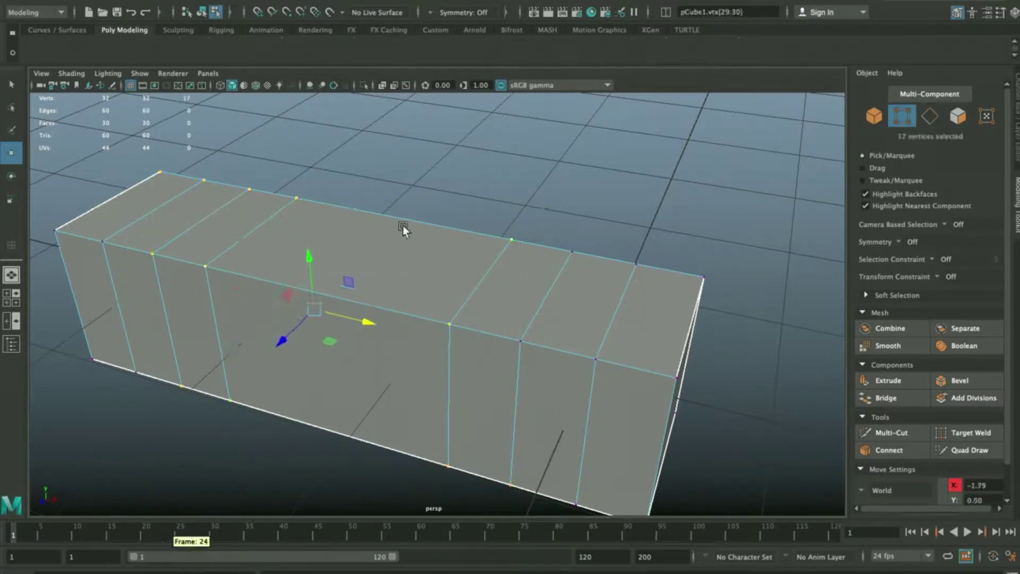
pyautogui.keyDown('alt'); pyautogui.moveTo(373, 341); pyautogui.dragTo(400, 342); pyautogui.keyUp('alt')
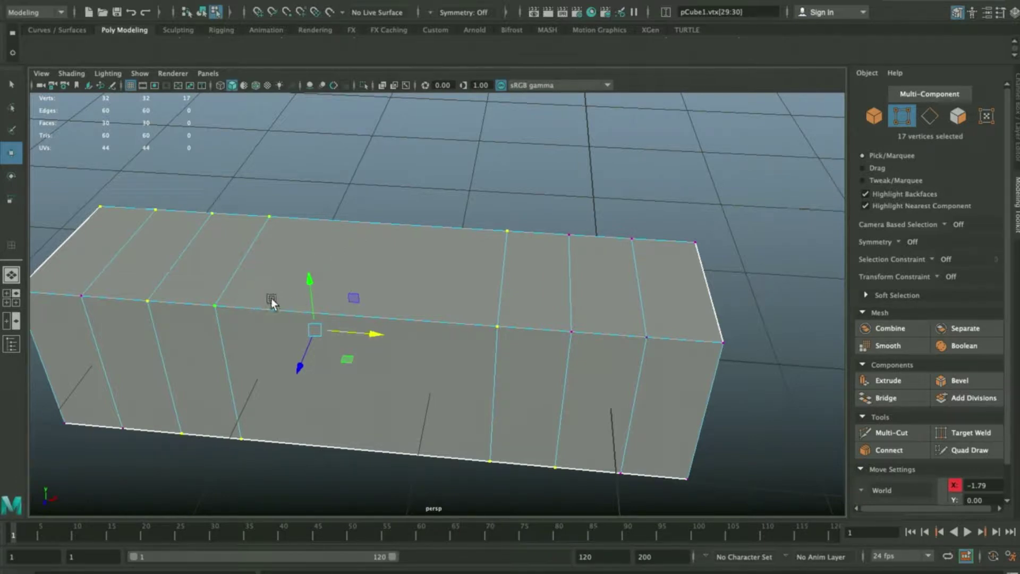
# - Clear the vertex selection and delete the third remaining edge loop from the box's far end in edge mode
pyautogui.click(486, 196)
pyautogui.keyDown('alt'); pyautogui.moveTo(350, 290); pyautogui.dragTo(436, 267, button='middle'); pyautogui.keyUp('alt')
pyautogui.moveTo(436, 267); pyautogui.dragTo(394, 225, button='right')
pyautogui.doubleClick(326, 227)
pyautogui.press('Delete')
# - Select three of the leftover vertices and preview how the box smooths with them in place
pyautogui.moveTo(330, 235); pyautogui.dragTo(361, 228, button='right')
pyautogui.click(338, 269)
pyautogui.keyDown('shift'); pyautogui.click(366, 203); pyautogui.keyUp('shift')
pyautogui.keyDown('shift'); pyautogui.click(333, 403); pyautogui.keyUp('shift')
pyautogui.press('3')
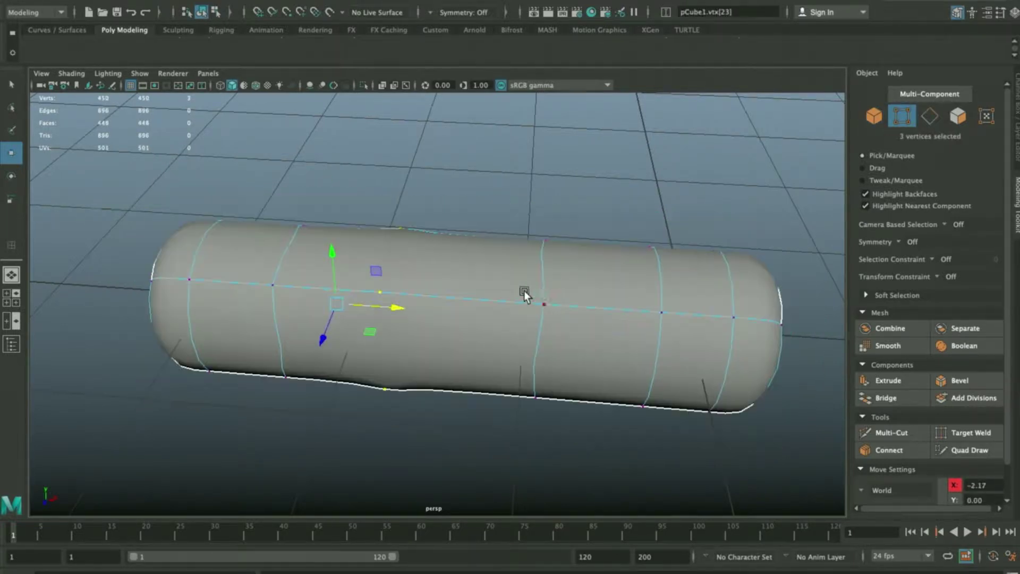
pyautogui.press('1')
# - Box-select the leftover vertices from the last removed edge loop and delete them
pyautogui.press('F8')
pyautogui.press('F8')
pyautogui.moveTo(456, 167); pyautogui.dragTo(192, 571)
pyautogui.press('Delete')
# - Return to object mode, select the whole box and delete it
pyautogui.moveTo(372, 319); pyautogui.dragTo(518, 177, button='right')
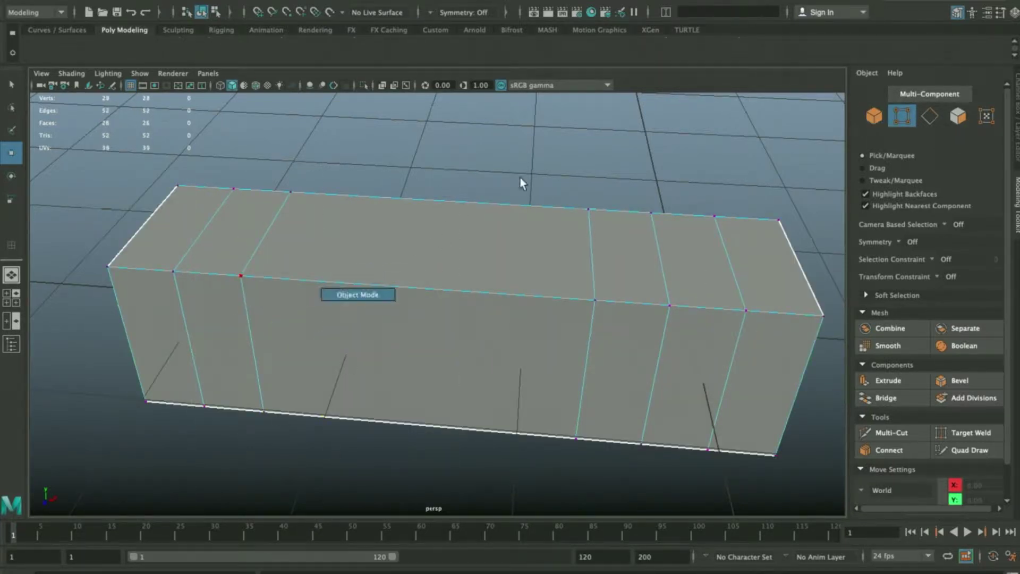
pyautogui.click(543, 177)
pyautogui.click(493, 270)
pyautogui.keyDown('alt'); pyautogui.moveTo(493, 270); pyautogui.dragTo(524, 258); pyautogui.keyUp('alt')
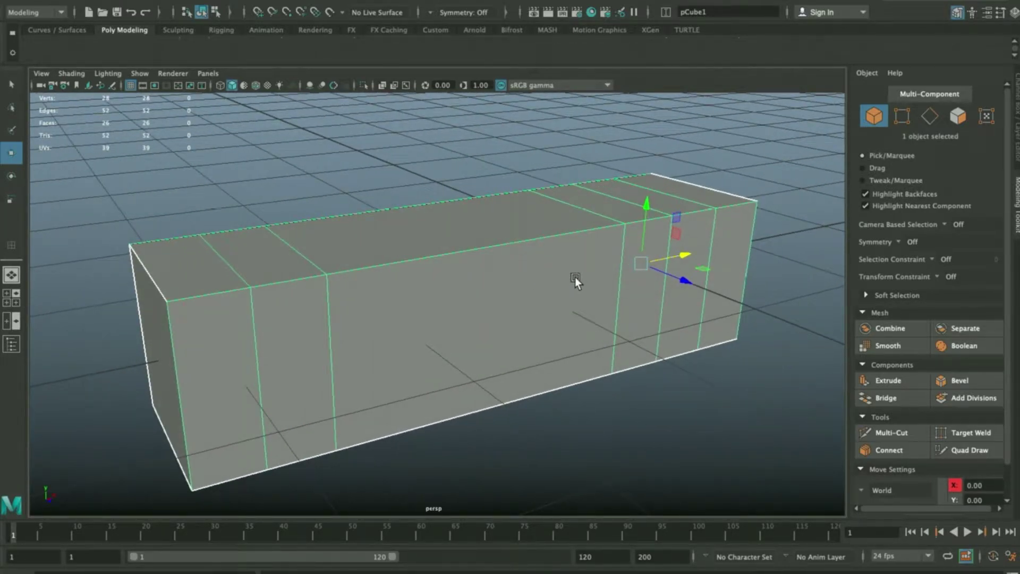
pyautogui.press('Delete')
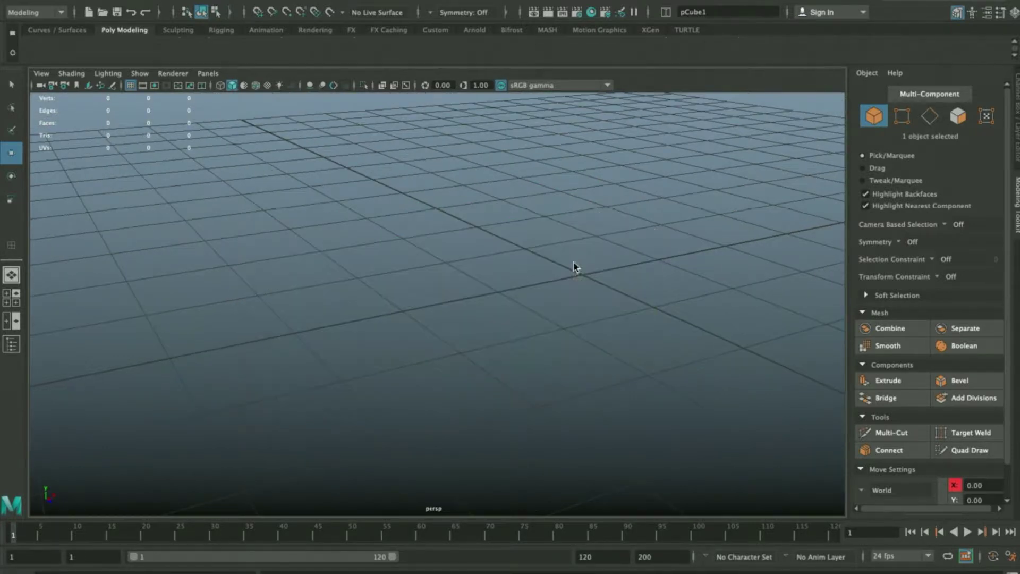
# - Make layer1 with the axe reference plane visible and show it textured, with the whole plane in view
pyautogui.click(1016, 85)
pyautogui.click(863, 437)
pyautogui.keyDown('alt'); pyautogui.moveTo(586, 222); pyautogui.dragTo(597, 391); pyautogui.keyUp('alt')
pyautogui.press('6')
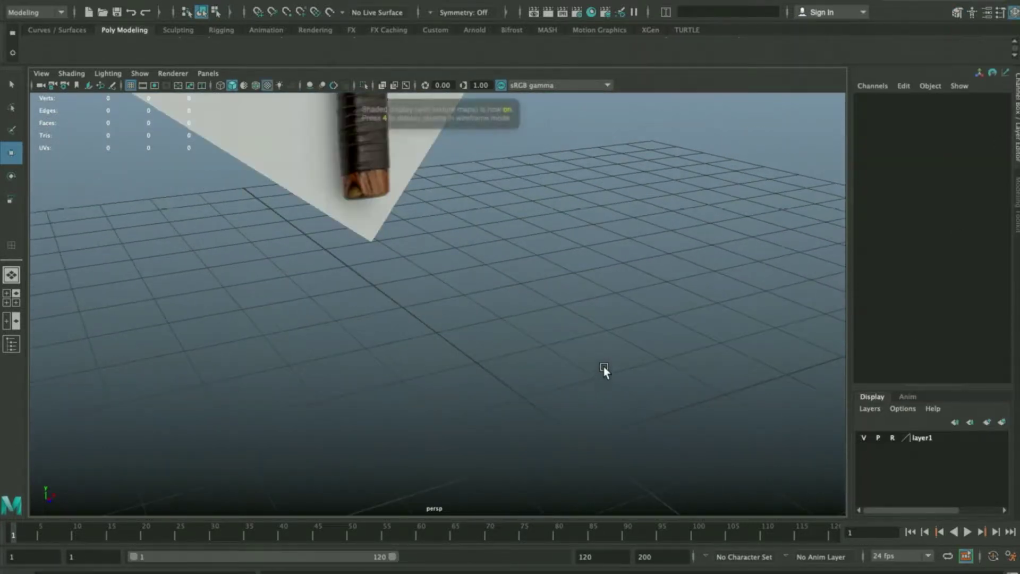
pyautogui.keyDown('alt'); pyautogui.moveTo(604, 366); pyautogui.dragTo(354, 244, button='right'); pyautogui.keyUp('alt')
pyautogui.keyDown('alt'); pyautogui.moveTo(353, 244); pyautogui.dragTo(457, 303, button='middle'); pyautogui.keyUp('alt')
pyautogui.keyDown('alt'); pyautogui.moveTo(457, 303); pyautogui.dragTo(518, 288, button='right'); pyautogui.keyUp('alt')
pyautogui.keyDown('alt'); pyautogui.moveTo(519, 287); pyautogui.dragTo(458, 227); pyautogui.keyUp('alt')
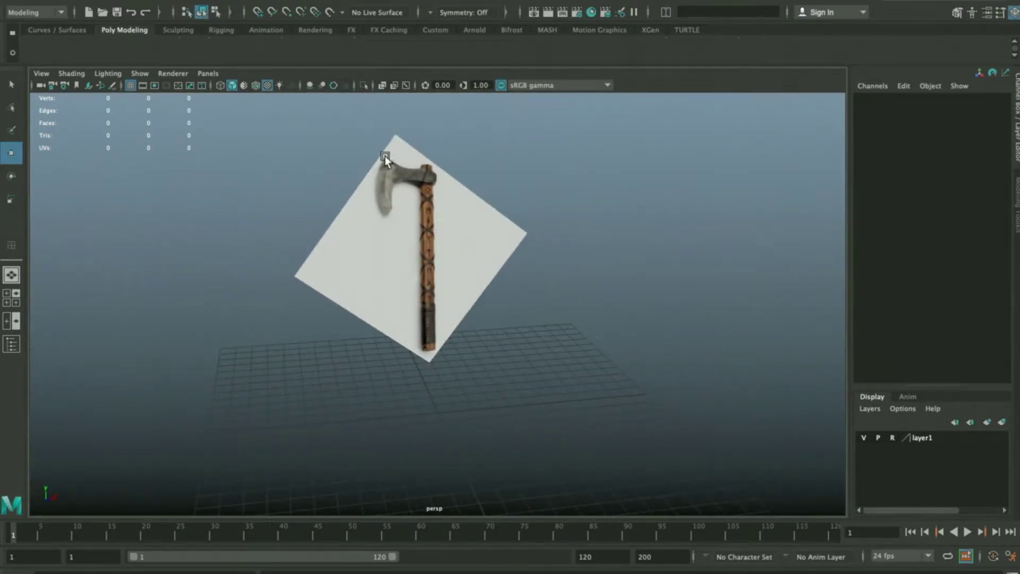
# - Find the Import Image command for adding an image plane to the perspective view
pyautogui.click(41, 73)
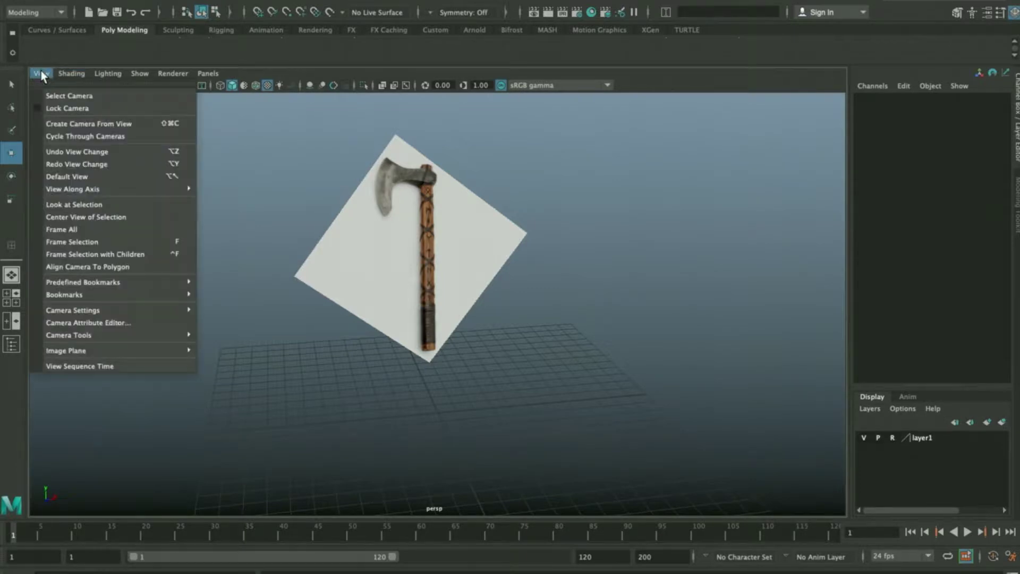
pyautogui.moveTo(130, 353)
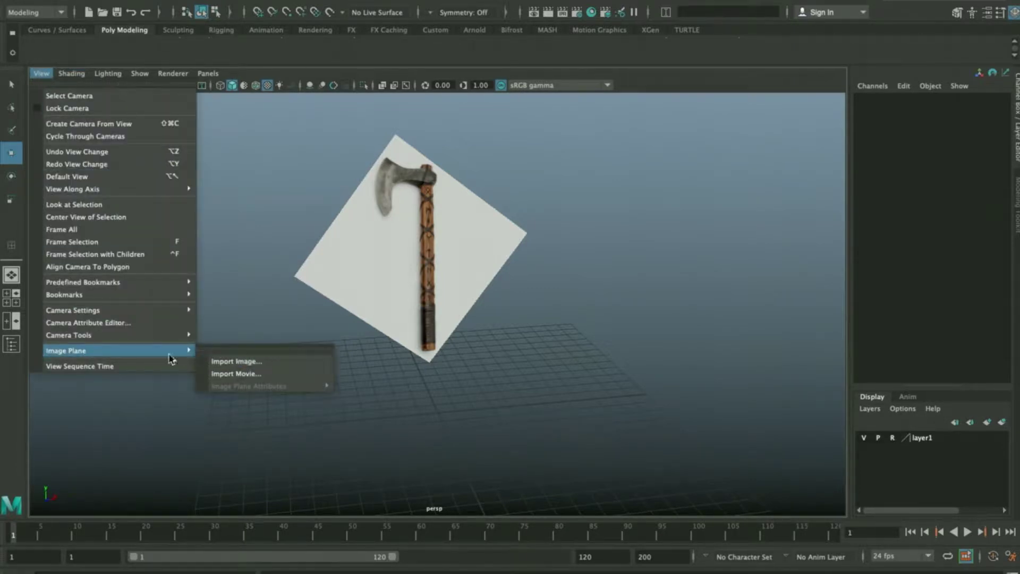
pyautogui.click(327, 361)
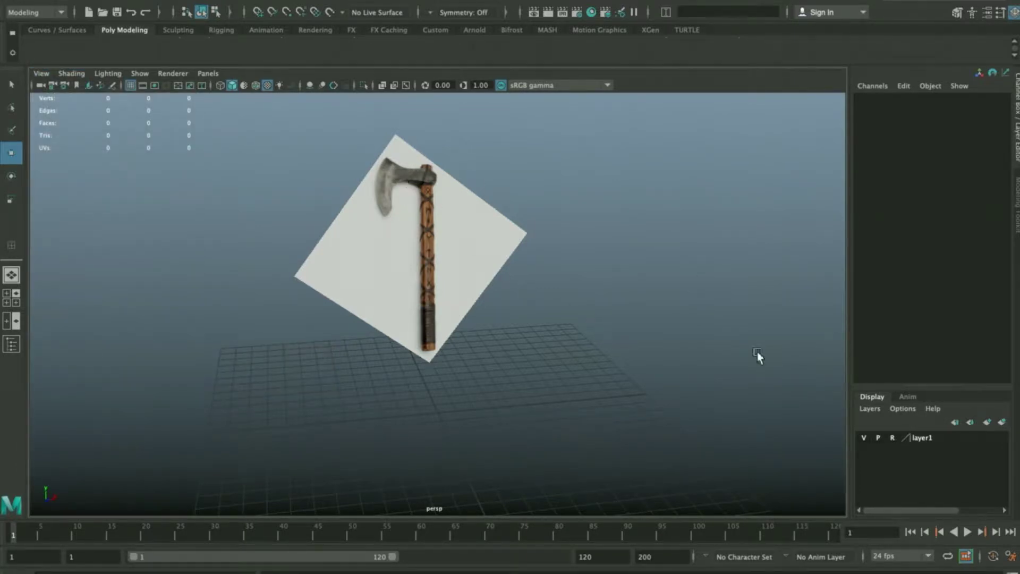
# - Switch layer1 off and on again, and select the axe reference plane with the layer set to normal display
pyautogui.click(866, 437)
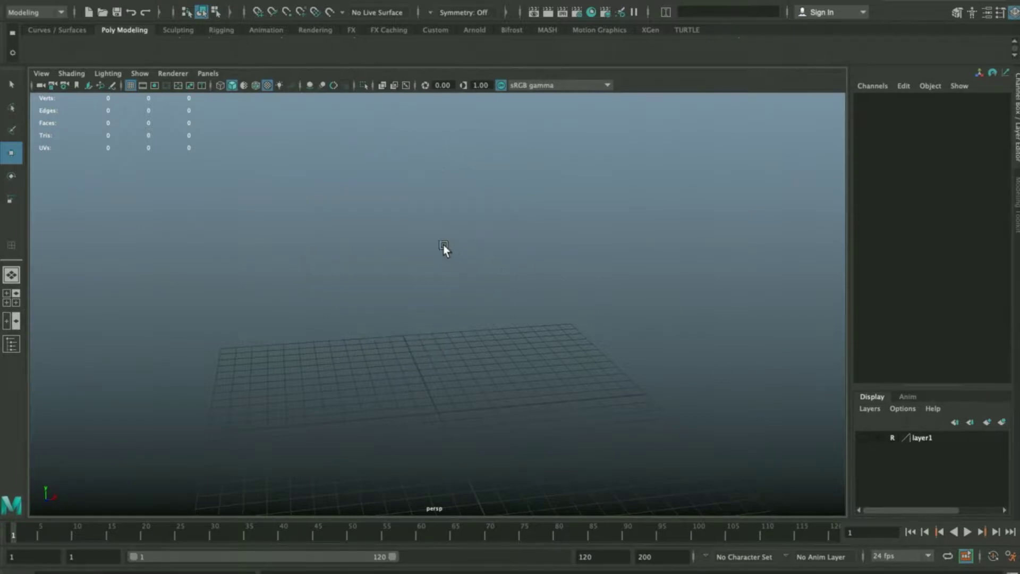
pyautogui.click(865, 437)
pyautogui.click(422, 217)
pyautogui.keyDown('alt'); pyautogui.moveTo(416, 207); pyautogui.dragTo(580, 211); pyautogui.keyUp('alt')
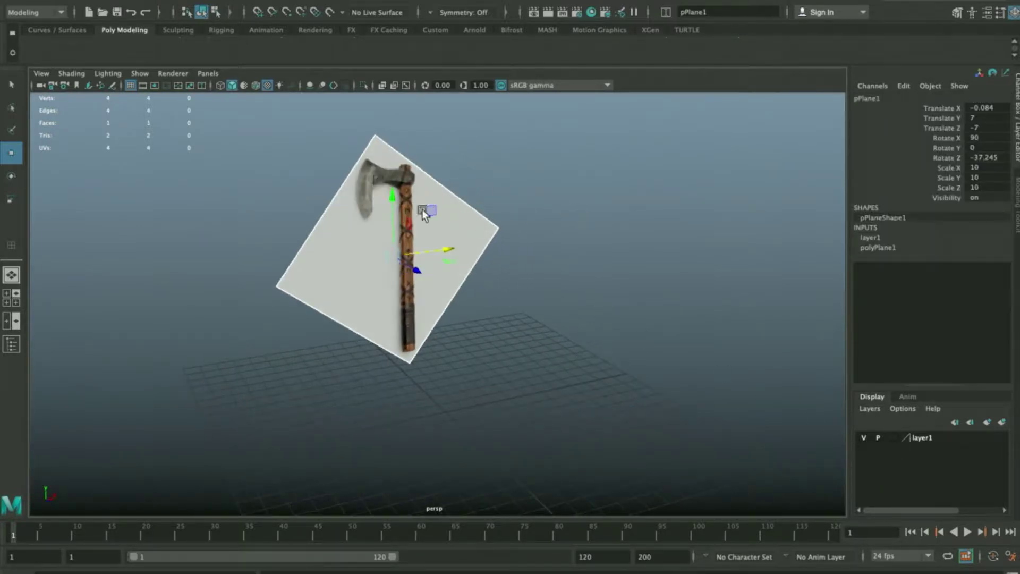
# - Set layer1 back to Reference display, leave its layer settings unchanged, and test whether the plane can be selected
pyautogui.doubleClick(894, 440)
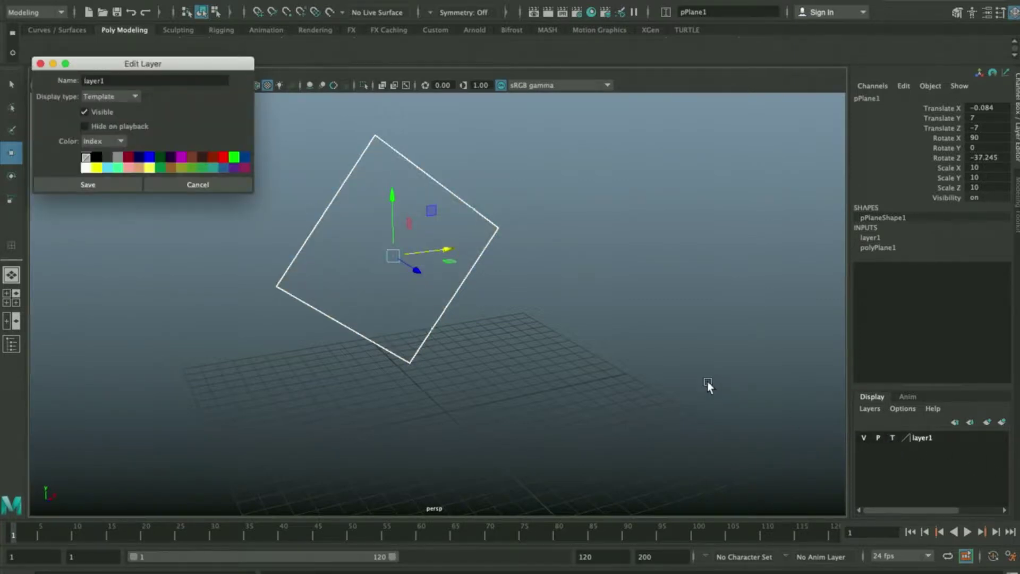
pyautogui.click(41, 63)
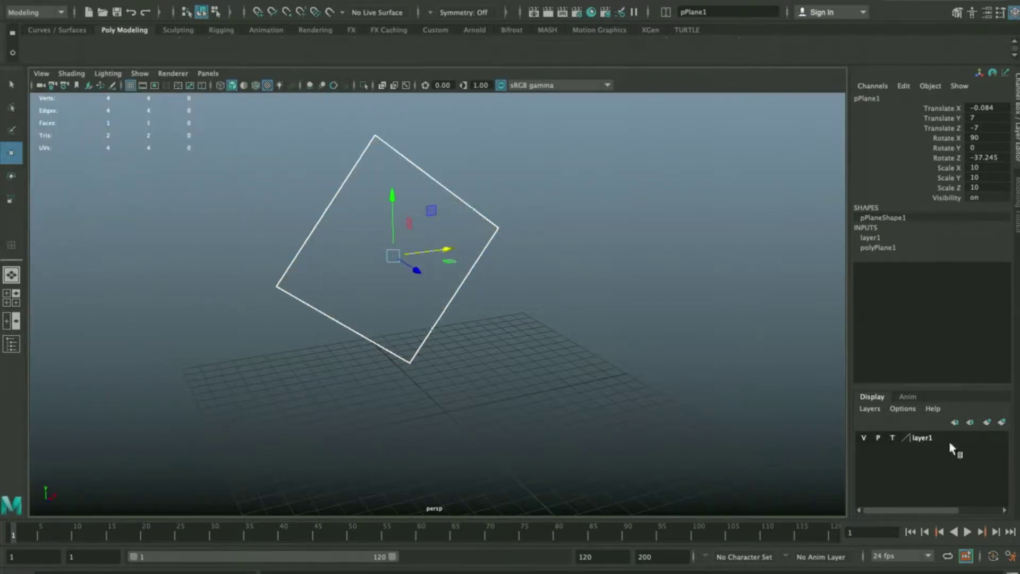
pyautogui.click(892, 437)
pyautogui.click(648, 361)
pyautogui.moveTo(636, 357); pyautogui.dragTo(273, 129)
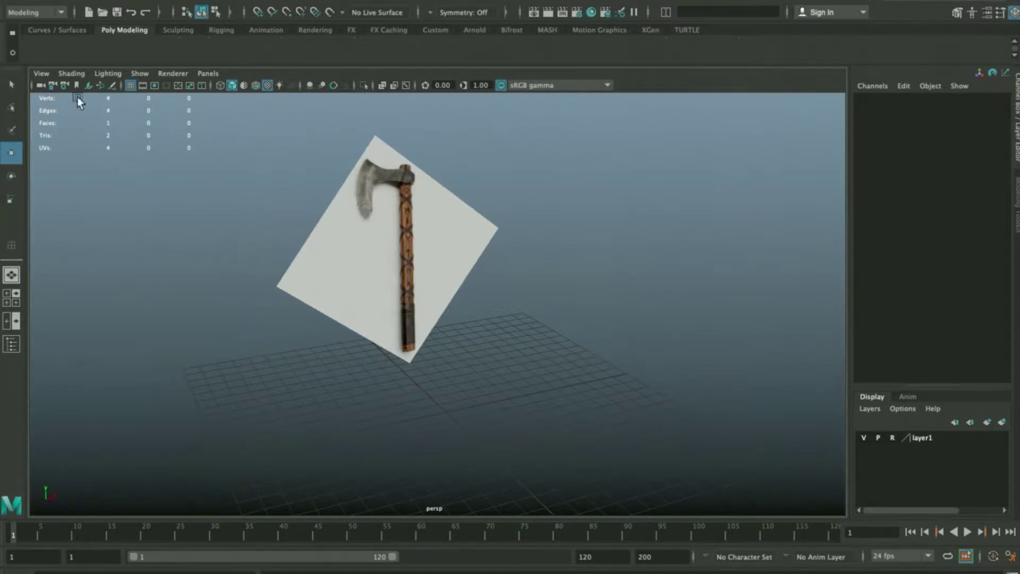
pyautogui.click(41, 73)
pyautogui.moveTo(171, 352)
pyautogui.click(250, 247)
pyautogui.keyDown('alt'); pyautogui.moveTo(451, 261); pyautogui.dragTo(424, 247); pyautogui.keyUp('alt')
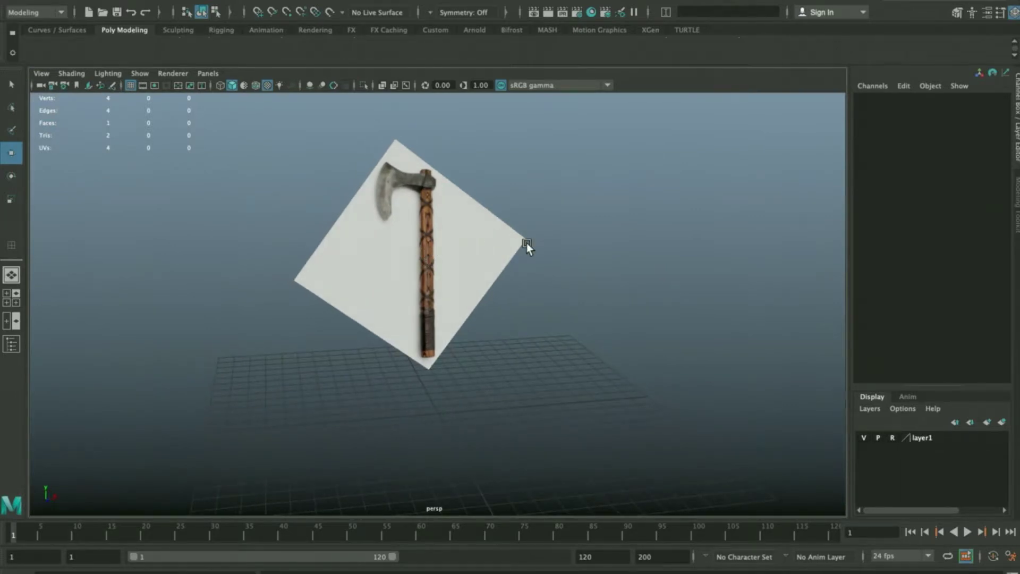
# - Create a polygon cube in the front view over the lower end of the axe handle, at about X 0.87, Y 1.33
pyautogui.press('space')
pyautogui.press('space')
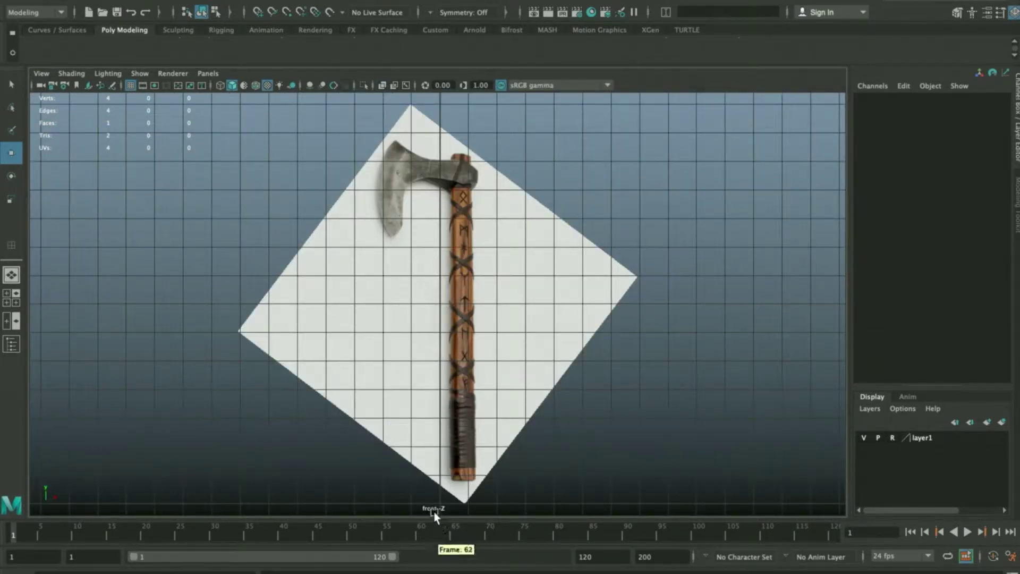
pyautogui.keyDown('shift'); pyautogui.moveTo(562, 256); pyautogui.dragTo(554, 289, button='right'); pyautogui.keyUp('shift')
pyautogui.moveTo(442, 507); pyautogui.dragTo(466, 469)
pyautogui.press('f')
pyautogui.scroll(-6, 616, 376)
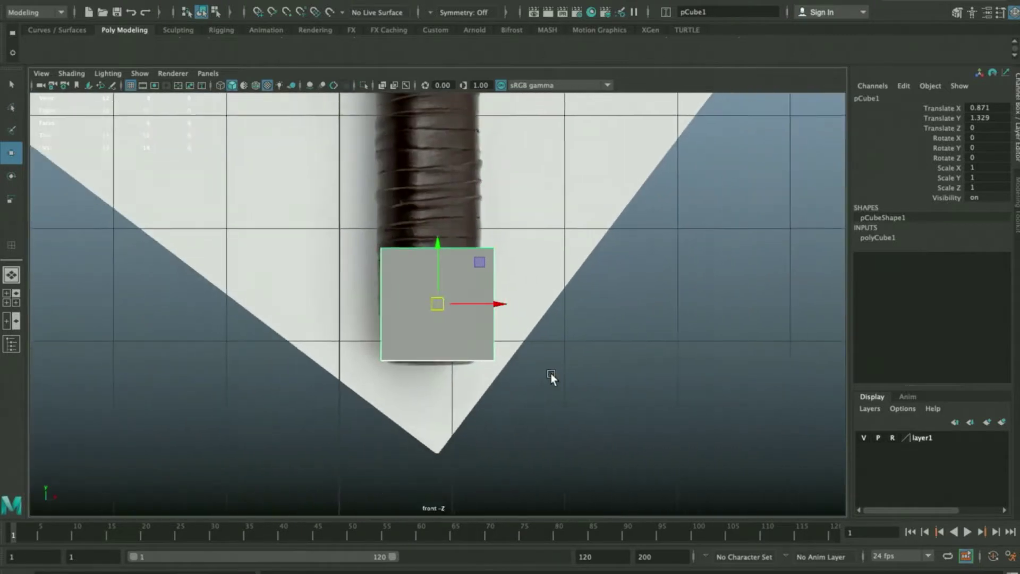
pyautogui.scroll(-1, 543, 339)
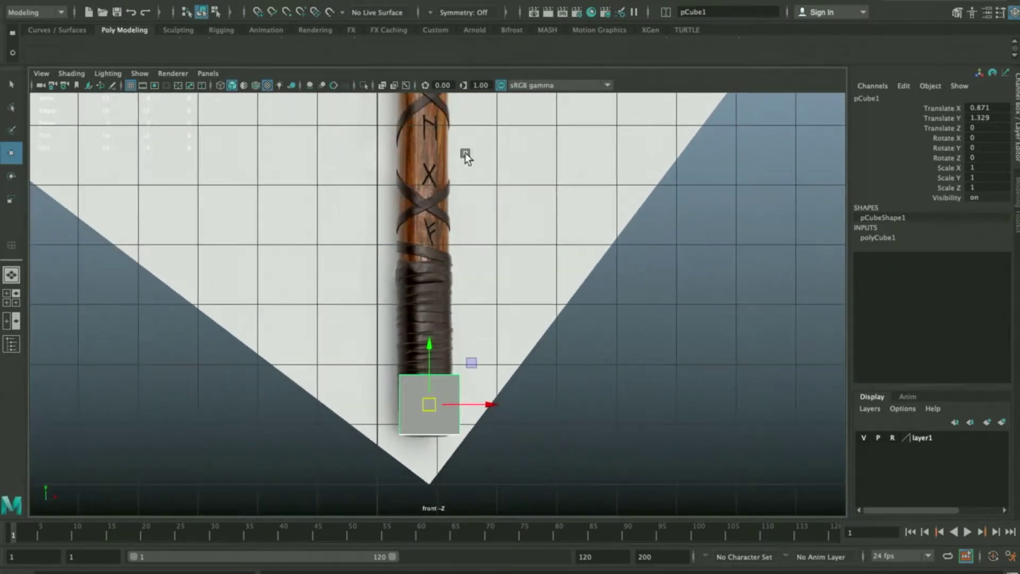
# - Try the X-Ray display to see the axe reference through the cube
pyautogui.click(382, 85)
pyautogui.click(382, 86)
pyautogui.click(383, 86)
pyautogui.click(382, 85)
pyautogui.click(73, 73)
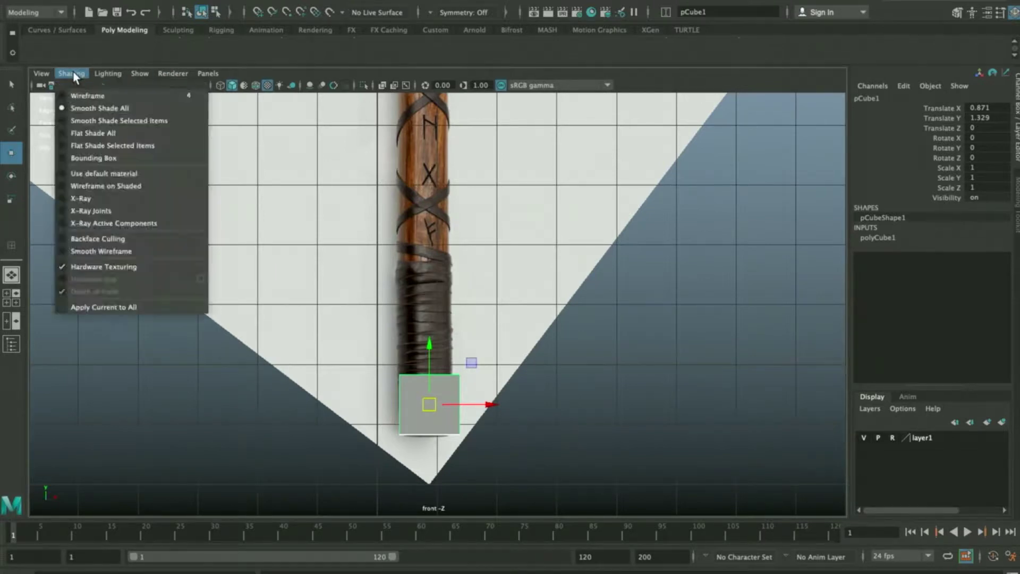
pyautogui.click(120, 199)
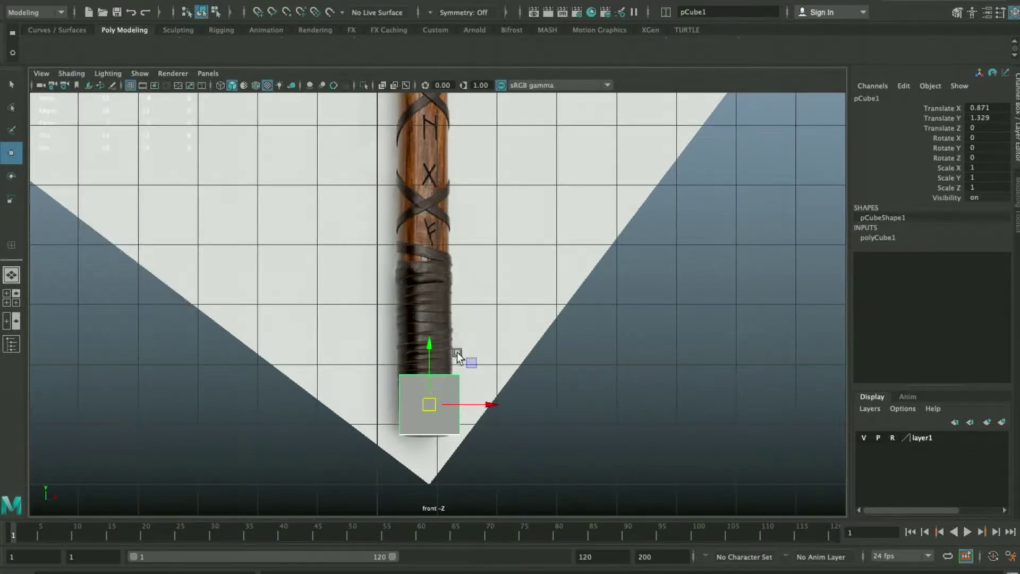
# - Assign a new Lambert material to the cube and raise its transparency so the axe handle shows through
pyautogui.scroll(-1, 539, 286)
pyautogui.scroll(-2, 540, 285)
pyautogui.keyDown('alt'); pyautogui.moveTo(489, 265); pyautogui.dragTo(486, 372, button='middle'); pyautogui.keyUp('alt')
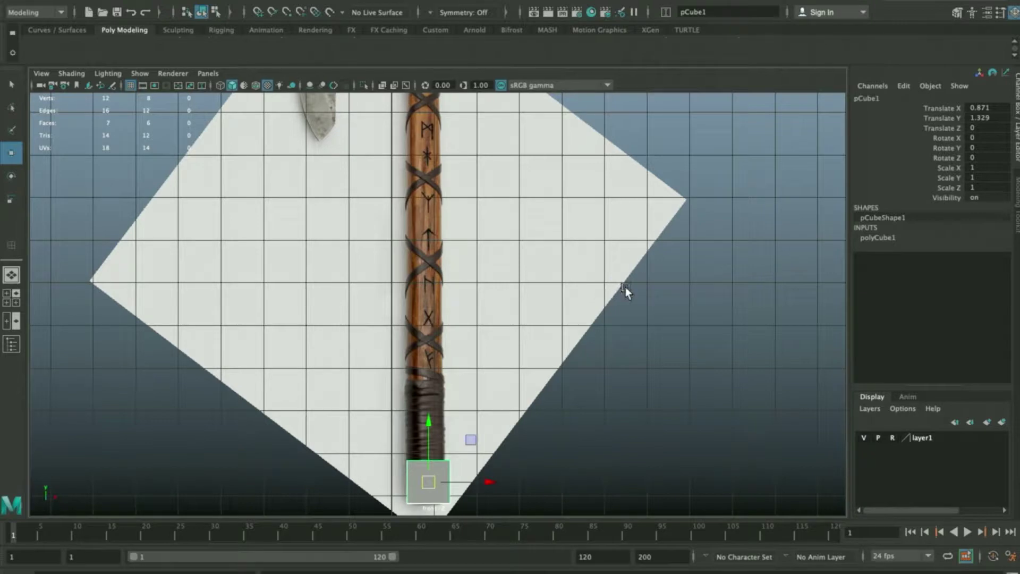
pyautogui.moveTo(678, 128); pyautogui.dragTo(800, 477, button='right')
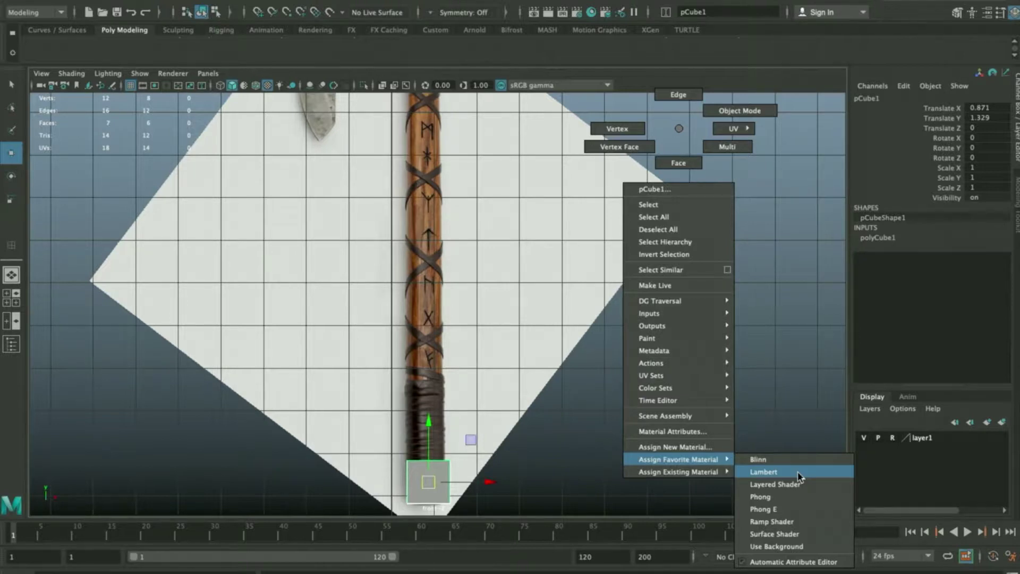
pyautogui.moveTo(800, 476); pyautogui.dragTo(800, 475, button='right')
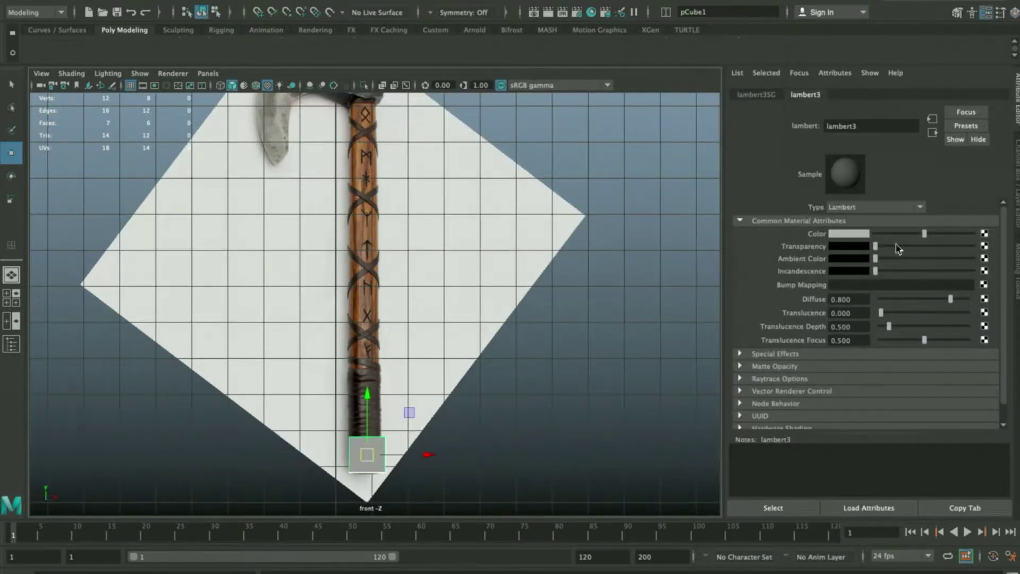
pyautogui.moveTo(877, 248); pyautogui.dragTo(939, 252)
pyautogui.scroll(4, 457, 299)
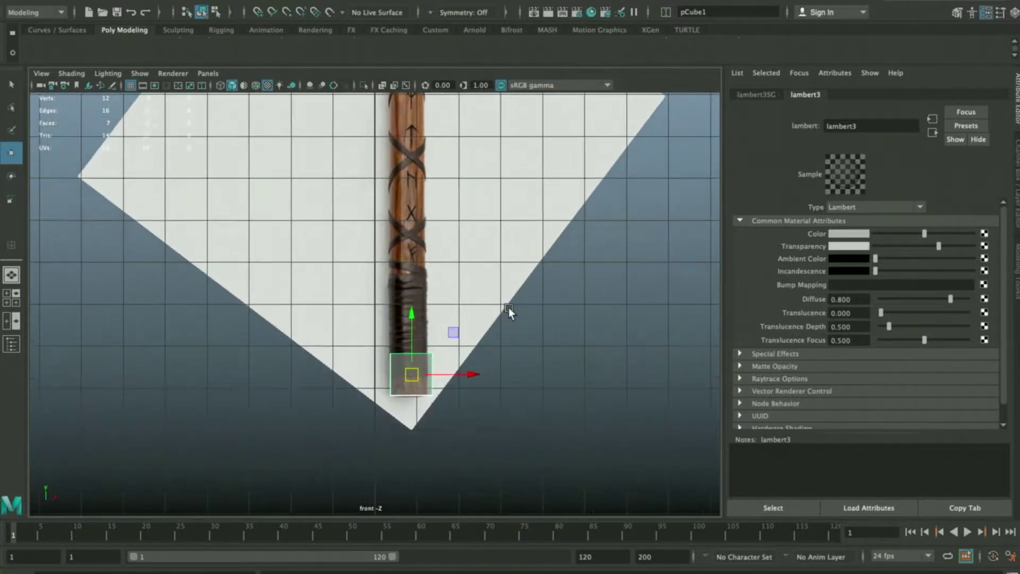
# - Move the vertices on the cube's outer side inward along X to match the width of the axe handle
pyautogui.keyDown('alt'); pyautogui.moveTo(507, 330); pyautogui.dragTo(477, 288, button='middle'); pyautogui.keyUp('alt')
pyautogui.scroll(1, 477, 287)
pyautogui.moveTo(635, 350); pyautogui.dragTo(590, 351, button='right')
pyautogui.moveTo(502, 310); pyautogui.dragTo(443, 489)
pyautogui.moveTo(514, 392); pyautogui.dragTo(505, 392)
# - Select the cube's top face and move it up to the upper end of the leather grip
pyautogui.moveTo(609, 359); pyautogui.dragTo(611, 384, button='right')
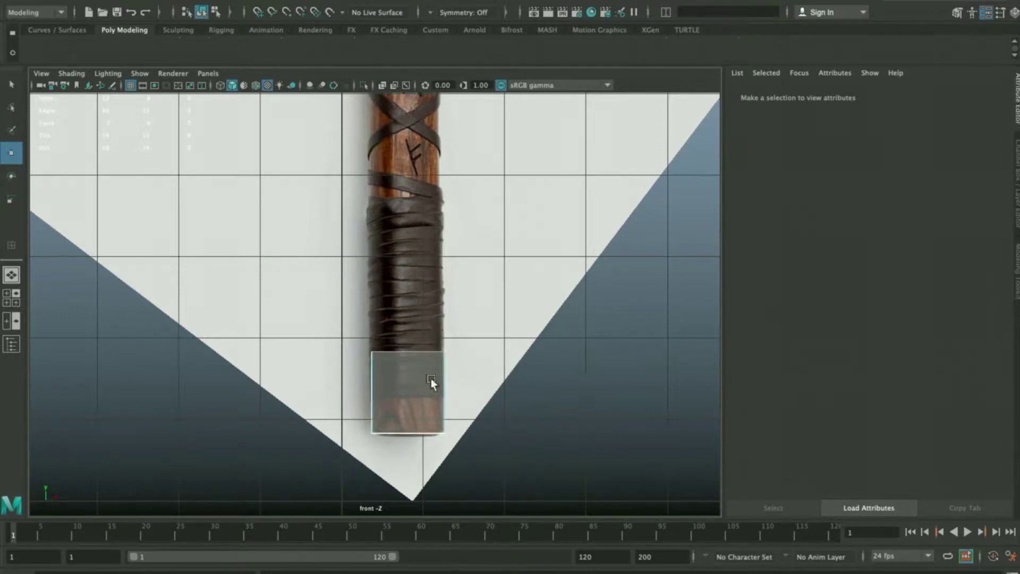
pyautogui.press('q')
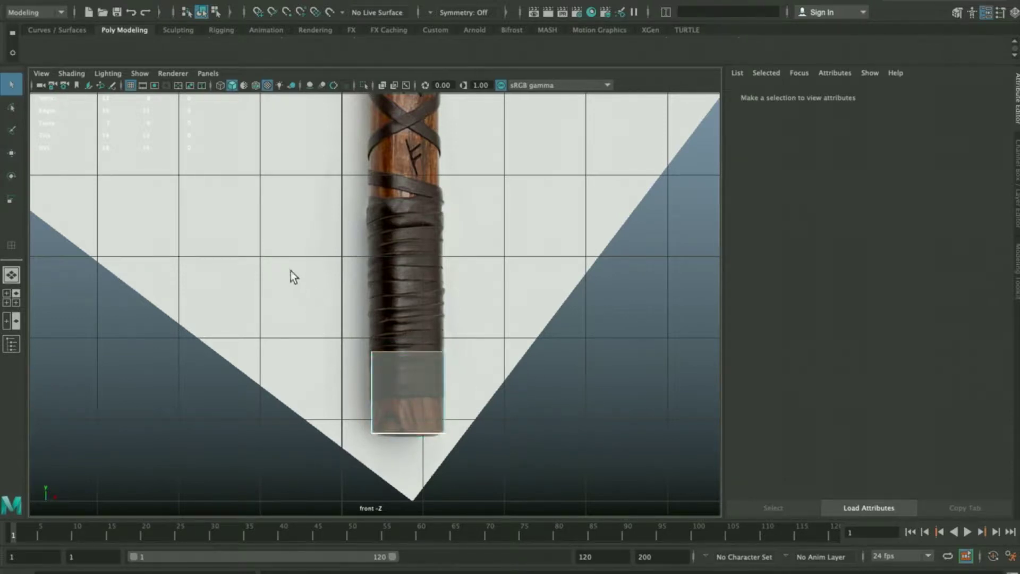
pyautogui.moveTo(281, 239); pyautogui.dragTo(603, 378)
pyautogui.press('space')
pyautogui.keyDown('alt'); pyautogui.moveTo(576, 227); pyautogui.dragTo(433, 230); pyautogui.keyUp('alt')
pyautogui.press('space')
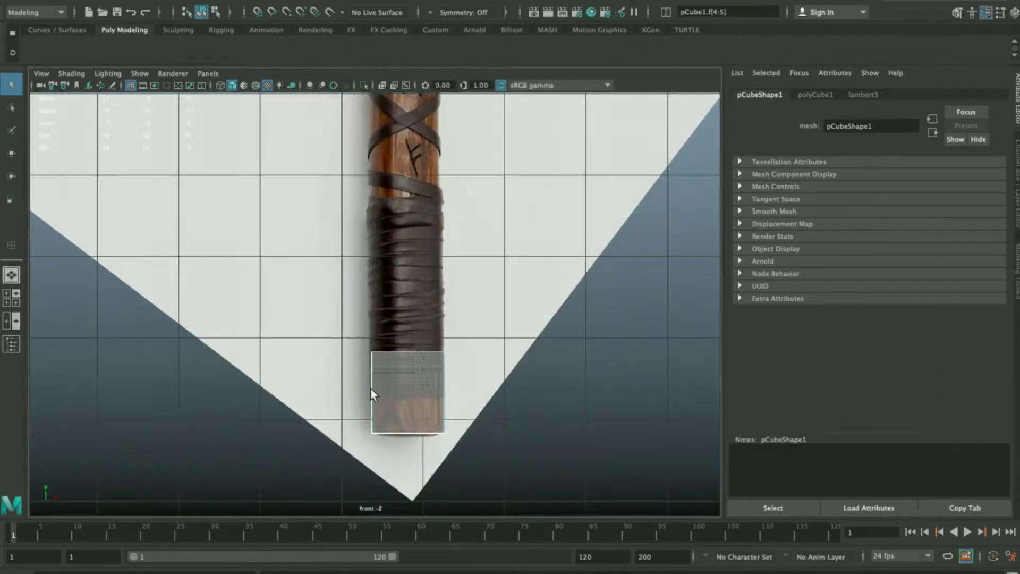
pyautogui.moveTo(561, 371); pyautogui.dragTo(243, 393)
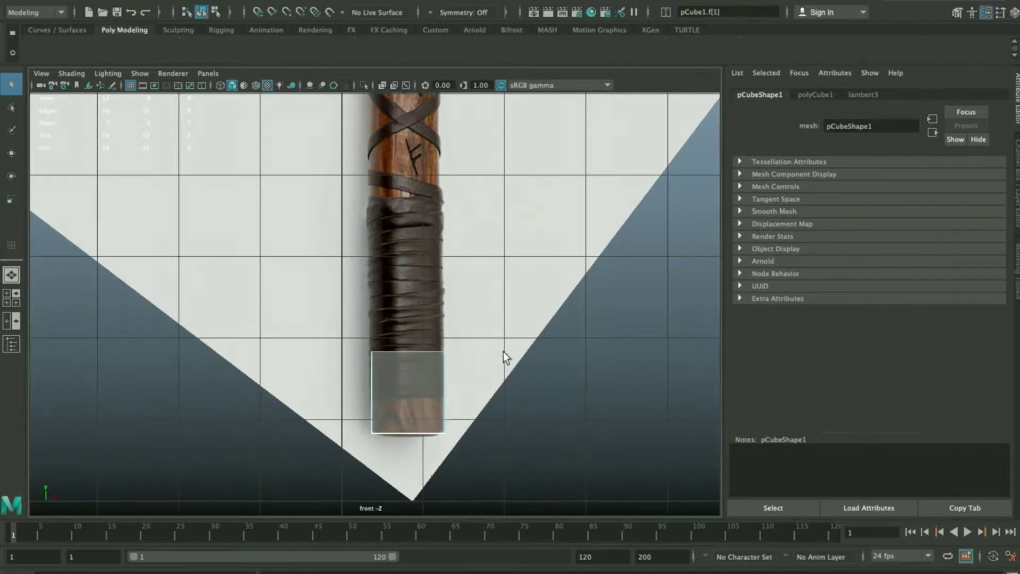
pyautogui.press('w')
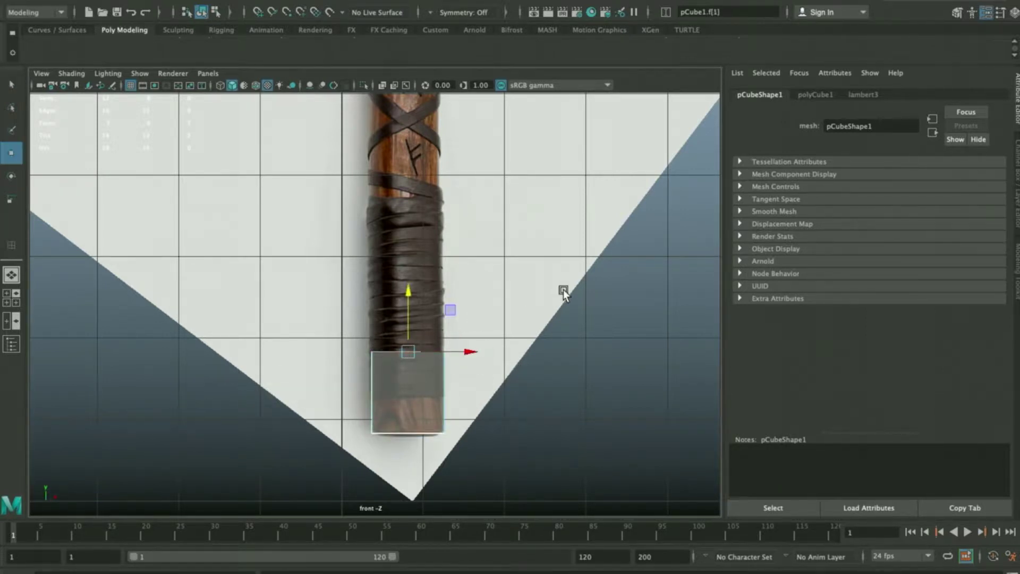
pyautogui.scroll(-2, 494, 286)
pyautogui.moveTo(397, 274); pyautogui.dragTo(403, 180)
# - Extrude the top face up to the underside of the axe head and again to the top end of the handle
pyautogui.keyDown('alt'); pyautogui.moveTo(493, 192); pyautogui.dragTo(498, 423, button='middle'); pyautogui.keyUp('alt')
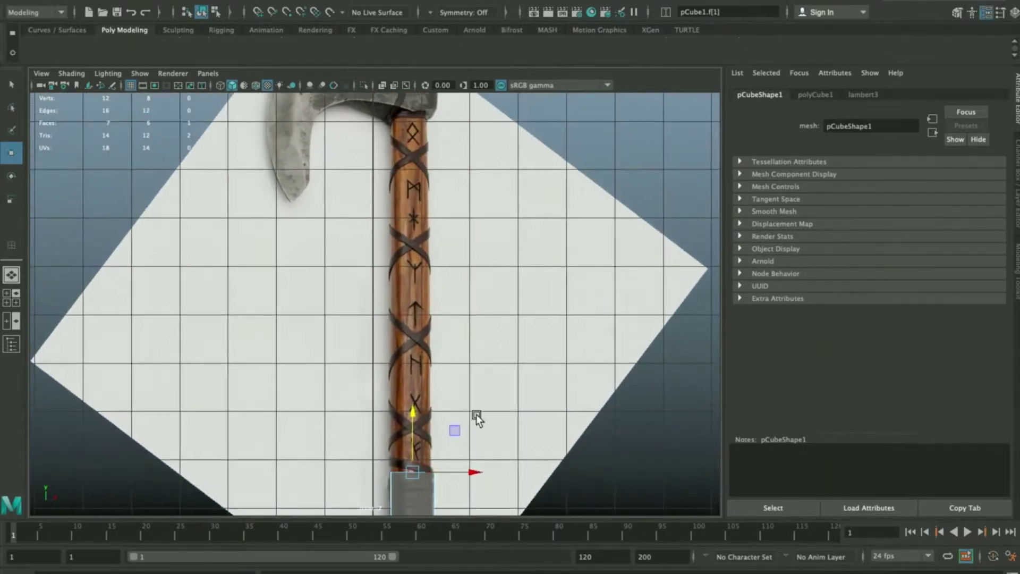
pyautogui.moveTo(417, 413); pyautogui.dragTo(445, 65)
pyautogui.hotkey('ctrl', 'e')
pyautogui.keyDown('alt'); pyautogui.moveTo(486, 172); pyautogui.dragTo(512, 325, button='middle'); pyautogui.keyUp('alt')
pyautogui.moveTo(449, 221); pyautogui.dragTo(442, 154)
# - Scale down the handle's top face so the uppermost section tapers toward its end
pyautogui.hotkey('ctrl', 'e')
pyautogui.press('r')
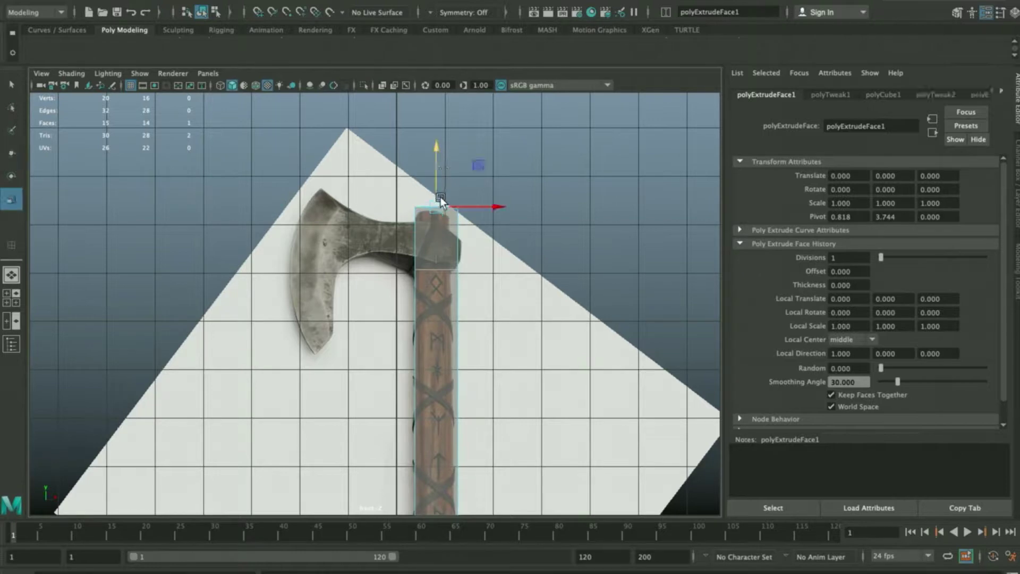
pyautogui.moveTo(436, 207); pyautogui.dragTo(421, 215)
pyautogui.press('w')
pyautogui.click(438, 155)
pyautogui.click(431, 283)
pyautogui.click(550, 219)
# - Insert 4 evenly spaced edge loops along the handle's long middle section with the Insert Edge Loop tool's multiple loops option
pyautogui.keyDown('alt'); pyautogui.moveTo(518, 322); pyautogui.dragTo(451, 248, button='middle'); pyautogui.keyUp('alt')
pyautogui.click(447, 248)
pyautogui.keyDown('alt'); pyautogui.moveTo(462, 336); pyautogui.dragTo(435, 263, button='middle'); pyautogui.keyUp('alt')
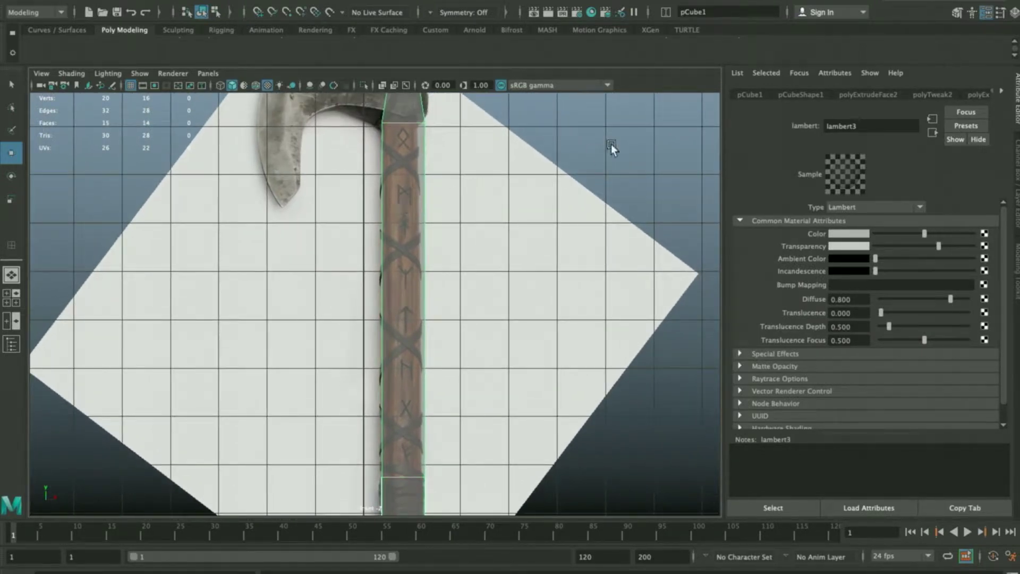
pyautogui.keyDown('shift'); pyautogui.moveTo(614, 137); pyautogui.dragTo(583, 156, button='right'); pyautogui.keyUp('shift')
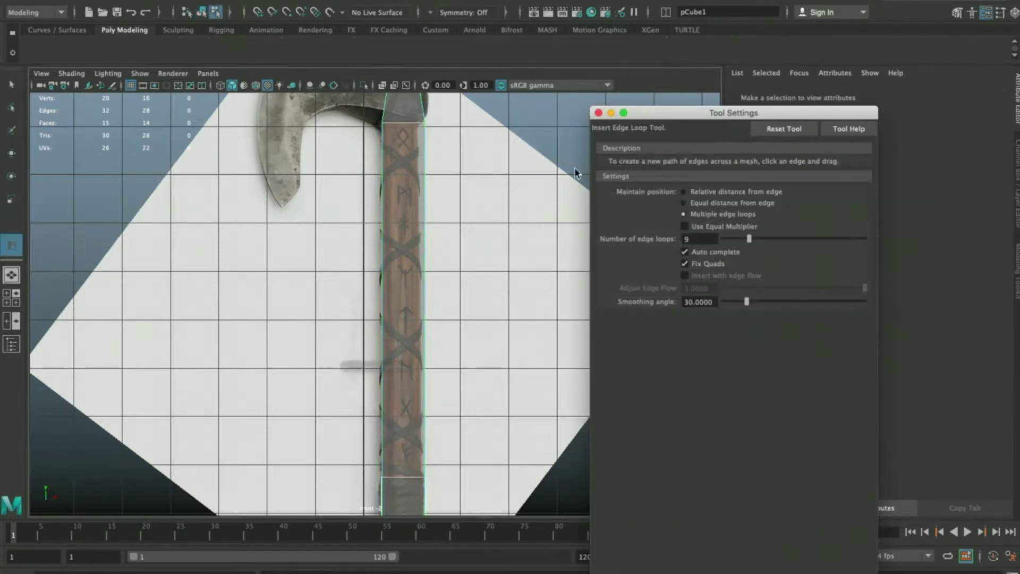
pyautogui.moveTo(742, 239); pyautogui.dragTo(734, 240)
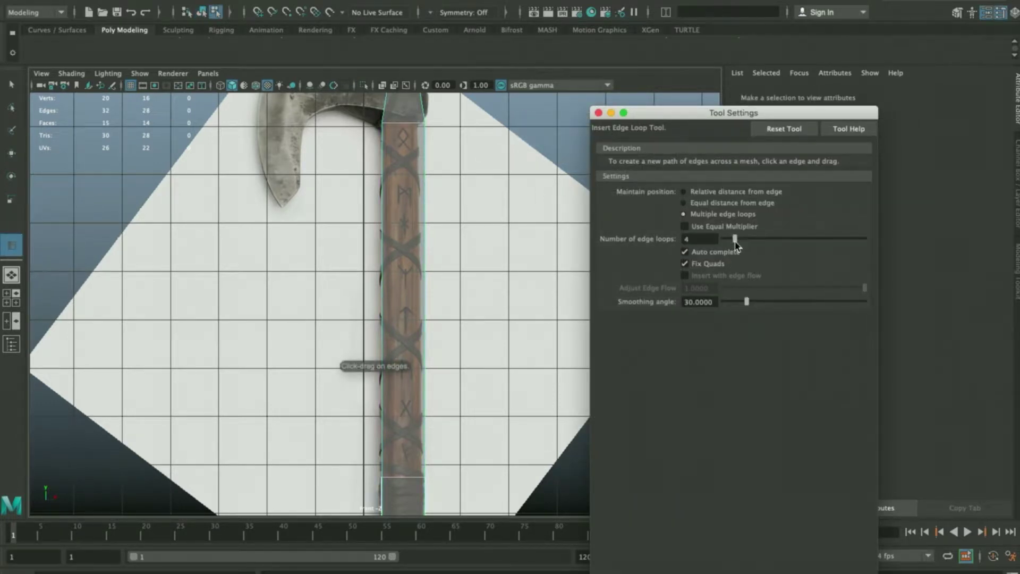
pyautogui.click(423, 229)
pyautogui.click(598, 113)
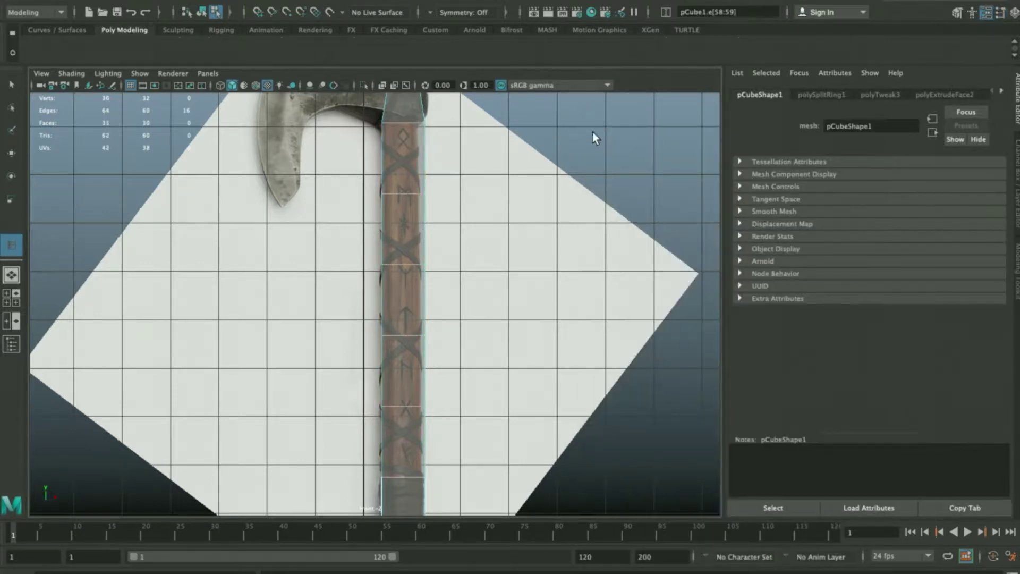
# - Scale the vertex rows along the handle's middle section inward to match the width of the wooden shaft, and return to object selection
pyautogui.click(482, 171)
pyautogui.click(404, 209)
pyautogui.press('r')
pyautogui.moveTo(403, 203); pyautogui.dragTo(371, 202, button='right')
pyautogui.moveTo(330, 215); pyautogui.dragTo(400, 200)
pyautogui.moveTo(296, 294); pyautogui.dragTo(446, 249)
pyautogui.moveTo(363, 359); pyautogui.dragTo(437, 322)
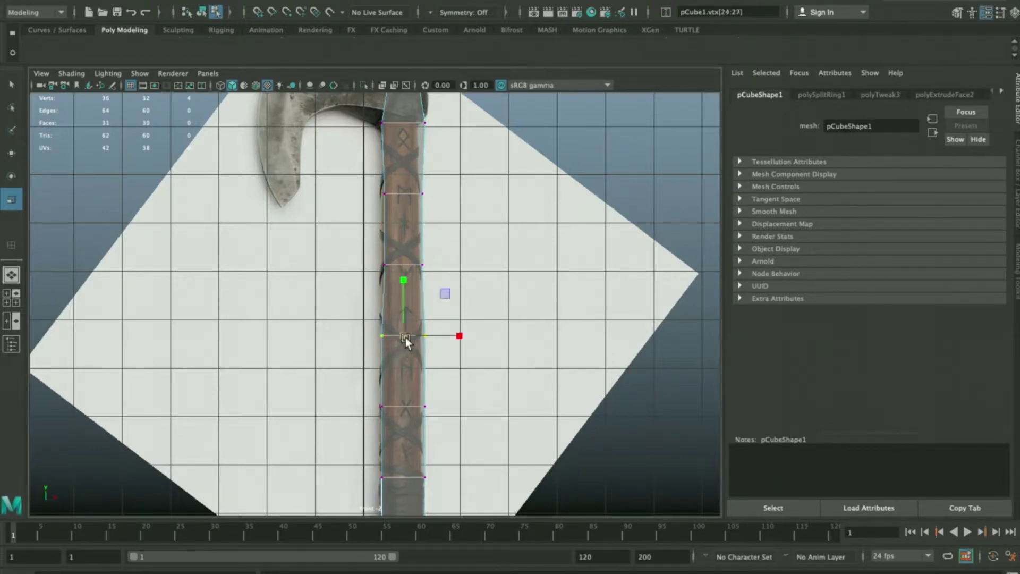
pyautogui.moveTo(366, 391); pyautogui.dragTo(409, 407)
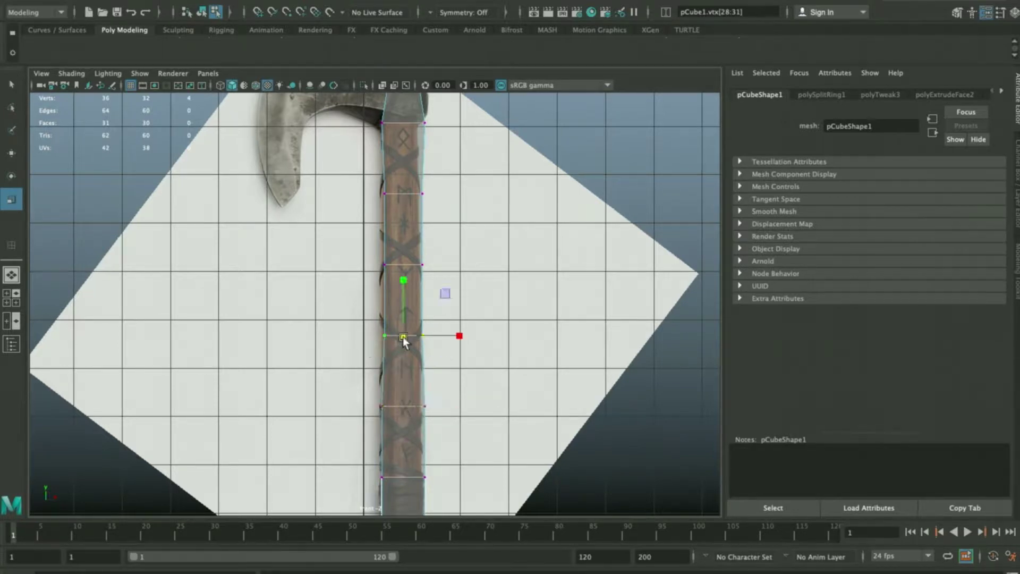
pyautogui.moveTo(406, 334); pyautogui.dragTo(505, 228, button='right')
pyautogui.click(574, 168)
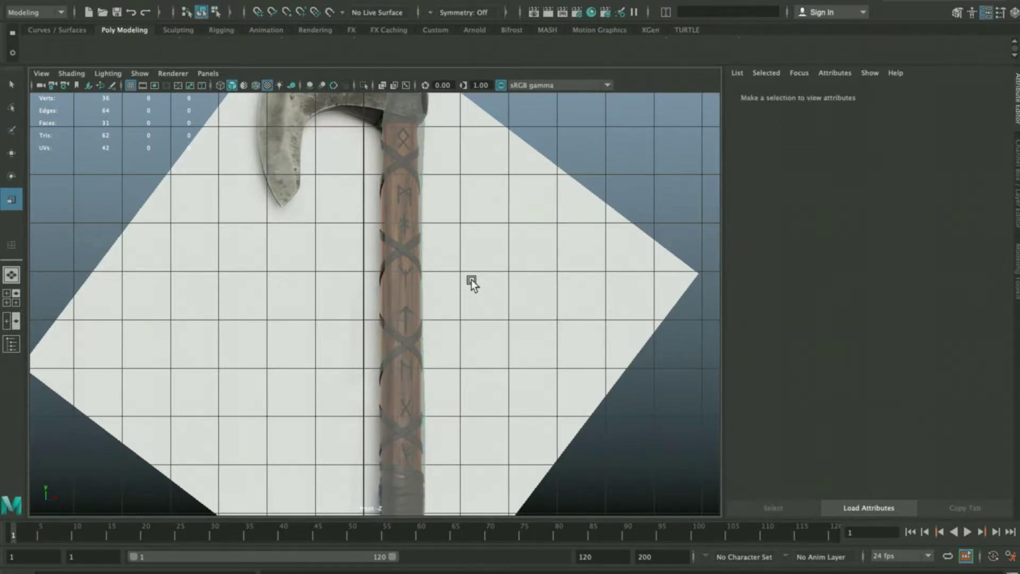
# - Create a second polygon cube and move it up along Y to the neck of the axe head
pyautogui.keyDown('alt'); pyautogui.moveTo(471, 280); pyautogui.dragTo(482, 353, button='middle'); pyautogui.keyUp('alt')
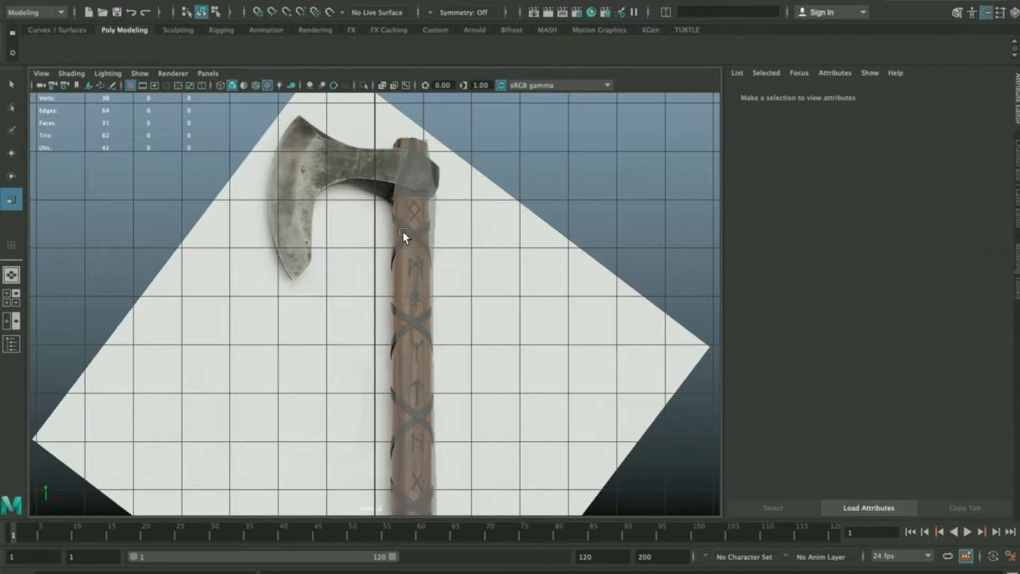
pyautogui.keyDown('alt'); pyautogui.moveTo(505, 275); pyautogui.dragTo(493, 175, button='right'); pyautogui.keyUp('alt')
pyautogui.keyDown('shift'); pyautogui.moveTo(497, 157); pyautogui.dragTo(498, 191, button='right'); pyautogui.keyUp('shift')
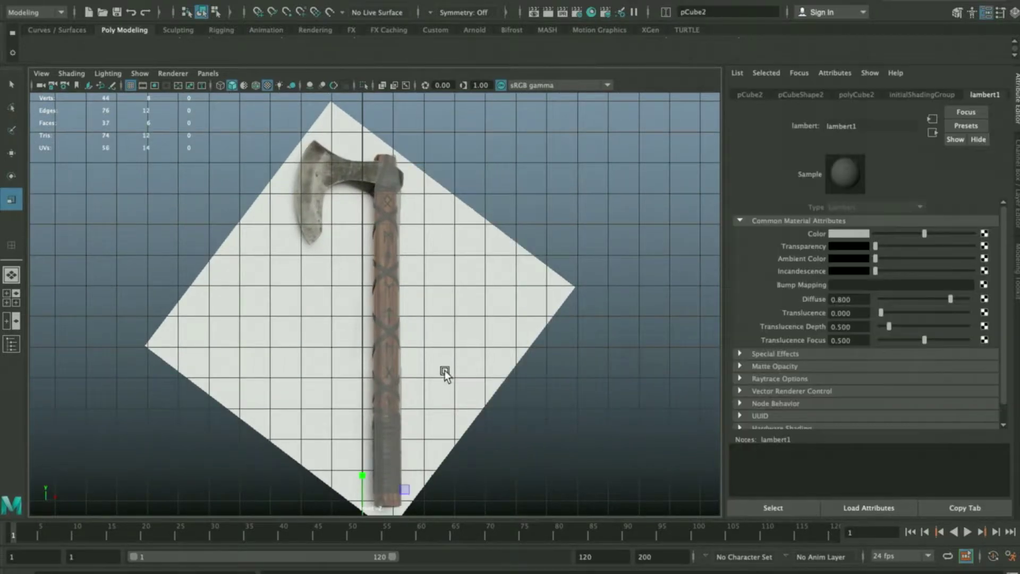
pyautogui.press('w')
pyautogui.moveTo(365, 435); pyautogui.dragTo(367, 123)
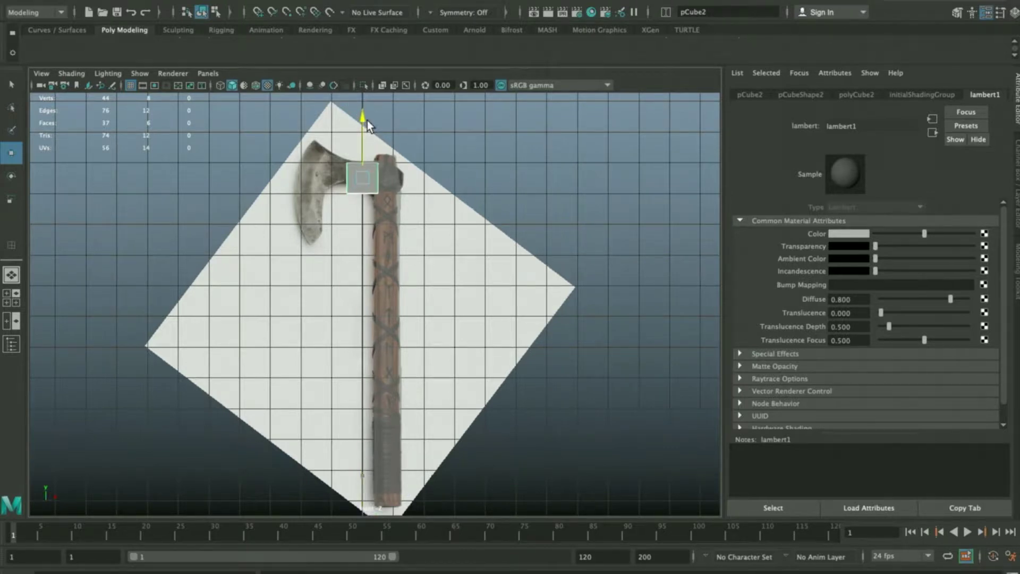
# - Assign the existing see-through material lambert3 to the second cube and rename the material "transparent"
pyautogui.moveTo(541, 107); pyautogui.dragTo(648, 474, button='right')
pyautogui.press('q')
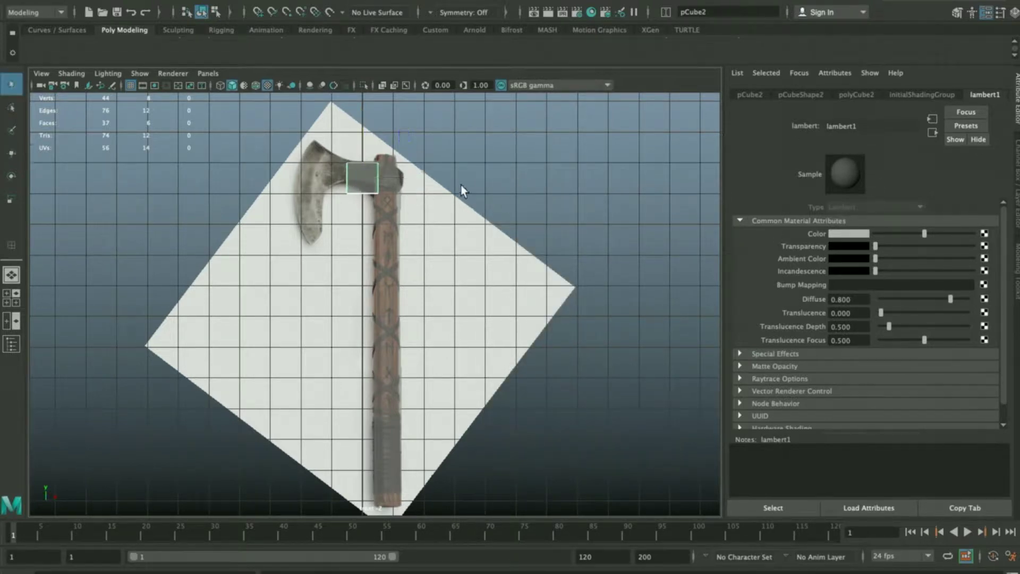
pyautogui.click(363, 180)
pyautogui.doubleClick(890, 126)
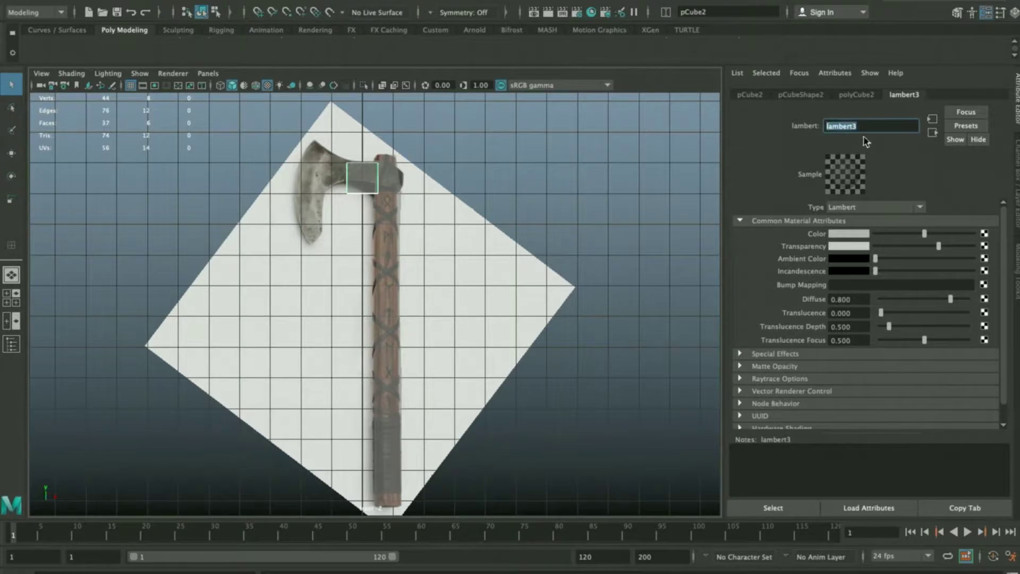
pyautogui.write('transparent')
pyautogui.press('Return')
# - Move the second cube along X so it covers the socket of the axe head around the handle
pyautogui.keyDown('alt'); pyautogui.moveTo(296, 187); pyautogui.dragTo(504, 288, button='right'); pyautogui.keyUp('alt')
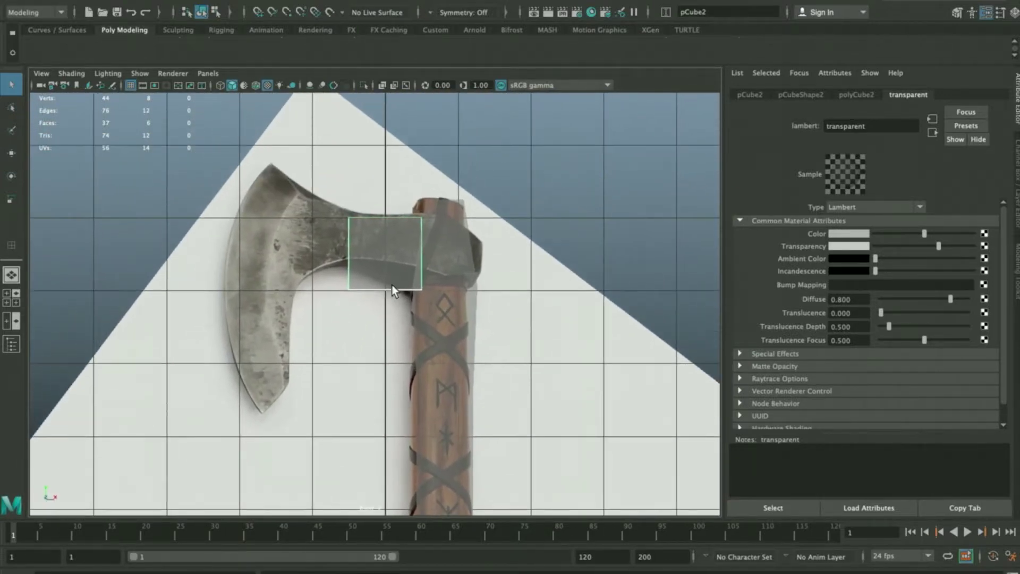
pyautogui.press('w')
pyautogui.moveTo(460, 243); pyautogui.dragTo(513, 251)
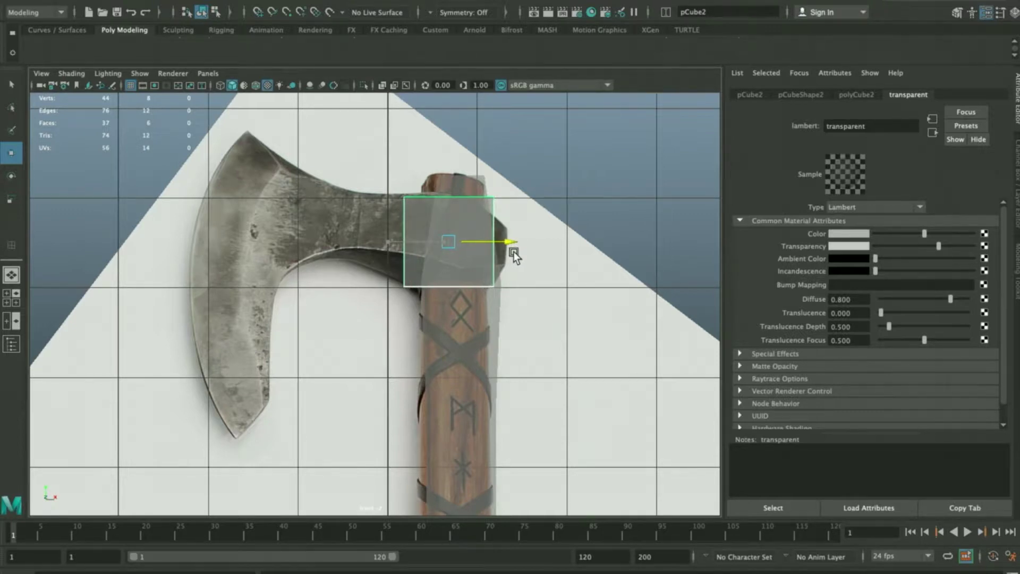
# - Try the face, object and vertex selection modes on the axe head cube and the handle
pyautogui.moveTo(580, 171); pyautogui.dragTo(578, 196, button='right')
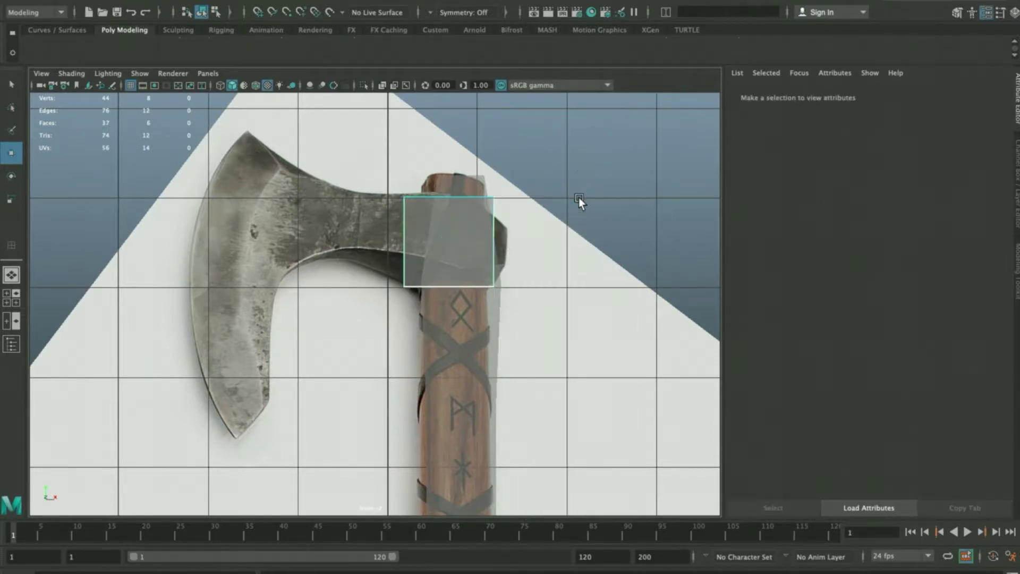
pyautogui.moveTo(429, 215); pyautogui.dragTo(421, 228, button='right')
pyautogui.click(454, 232)
pyautogui.click(480, 179)
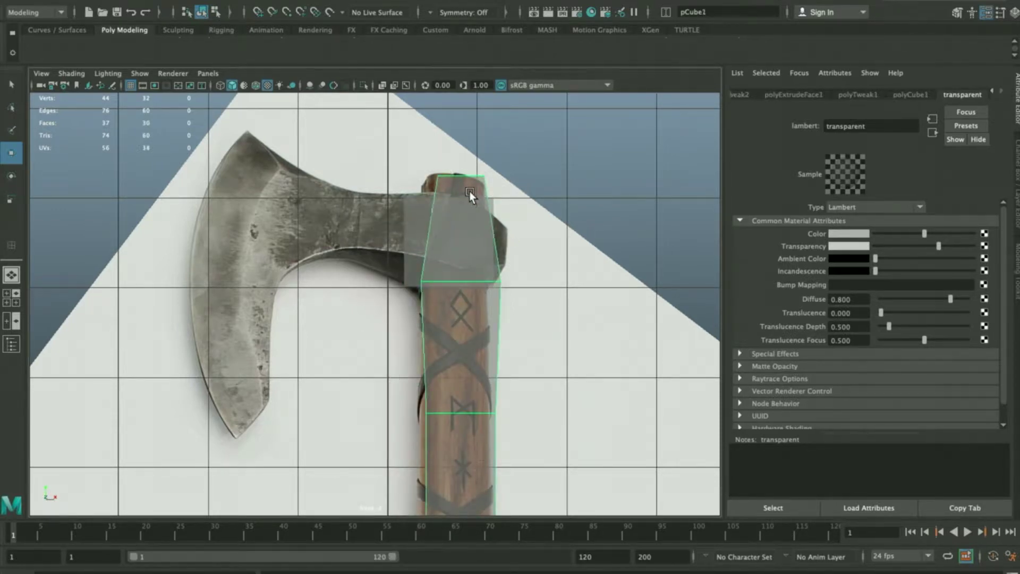
pyautogui.click(416, 211)
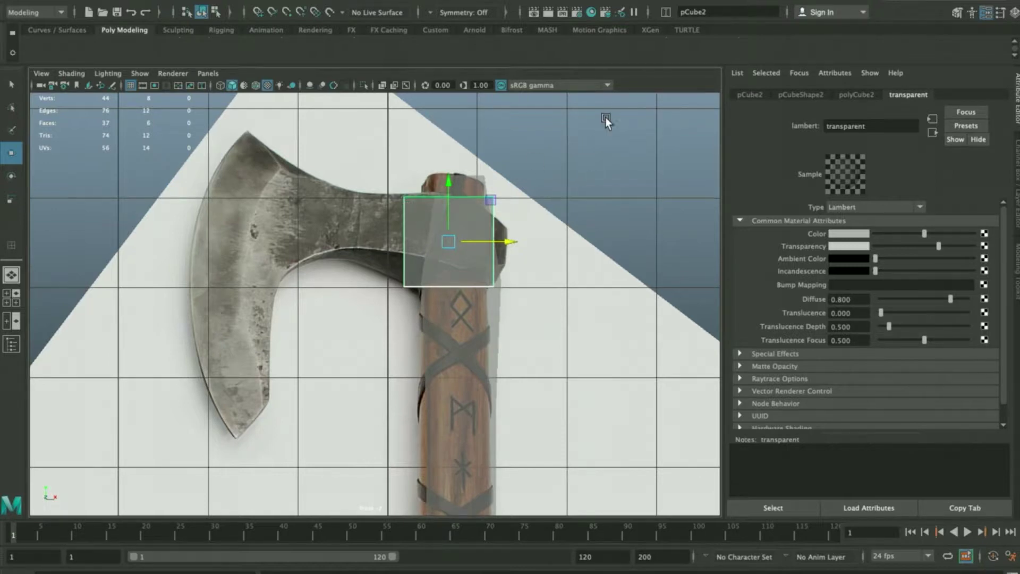
pyautogui.moveTo(610, 133); pyautogui.dragTo(603, 170, button='right')
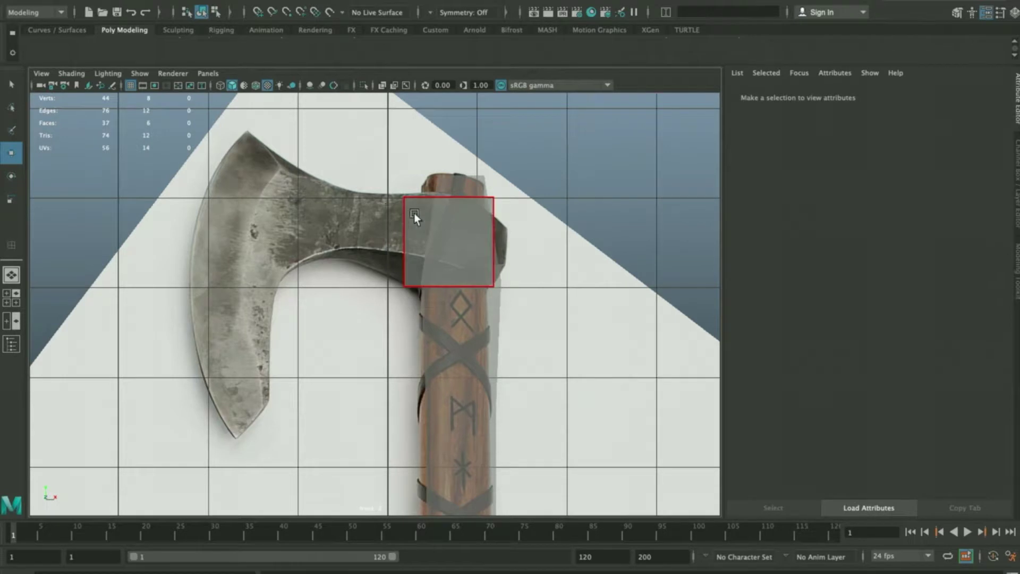
pyautogui.moveTo(577, 205); pyautogui.dragTo(555, 148, button='right')
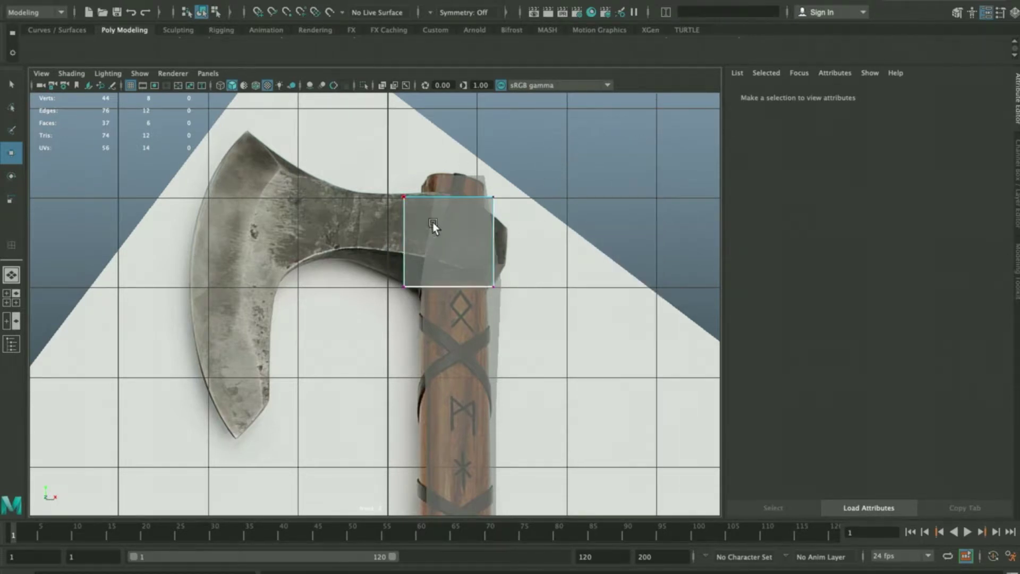
pyautogui.keyDown('alt'); pyautogui.moveTo(470, 286); pyautogui.dragTo(471, 262, button='middle'); pyautogui.keyUp('alt')
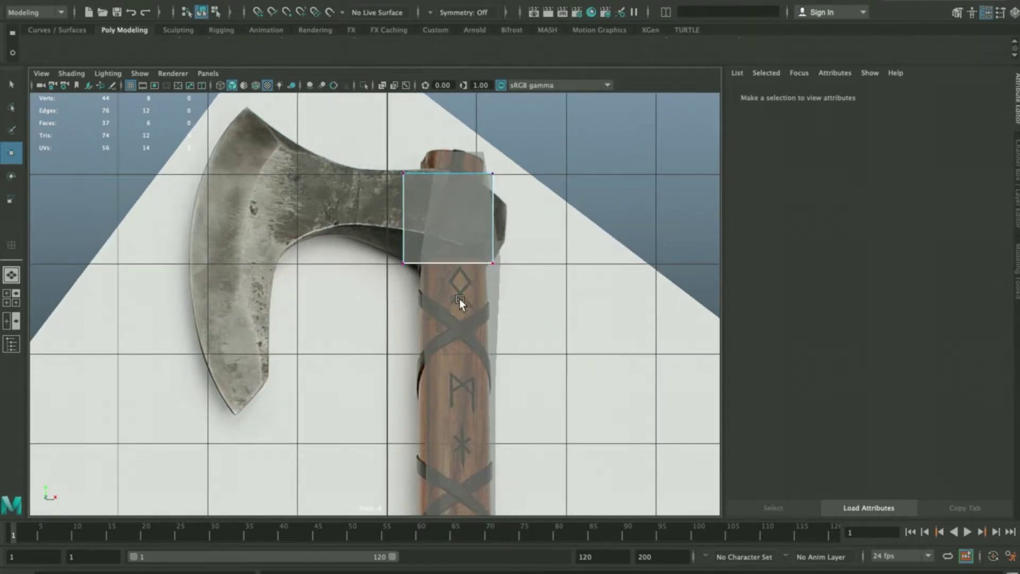
pyautogui.moveTo(361, 133); pyautogui.dragTo(413, 192)
# - Extrude the head cube's blade-side face outward by 0.88 along the neck of the axe
pyautogui.moveTo(433, 408); pyautogui.dragTo(440, 50)
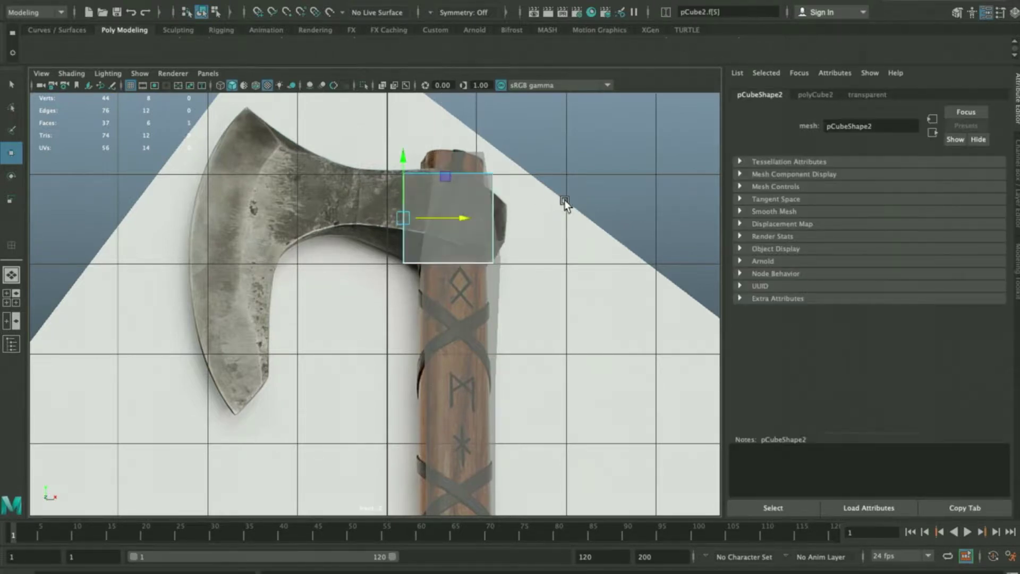
pyautogui.keyDown('alt'); pyautogui.moveTo(571, 194); pyautogui.dragTo(623, 214, button='middle'); pyautogui.keyUp('alt')
pyautogui.keyDown('shift'); pyautogui.moveTo(614, 172); pyautogui.dragTo(614, 135, button='right'); pyautogui.keyUp('shift')
pyautogui.moveTo(427, 237); pyautogui.dragTo(336, 235)
pyautogui.press('w')
# - Extrude the blade-side face twice more until it reaches the cutting edge, with a last section 0.617 long
pyautogui.keyDown('alt'); pyautogui.moveTo(340, 229); pyautogui.dragTo(360, 246, button='middle'); pyautogui.keyUp('alt')
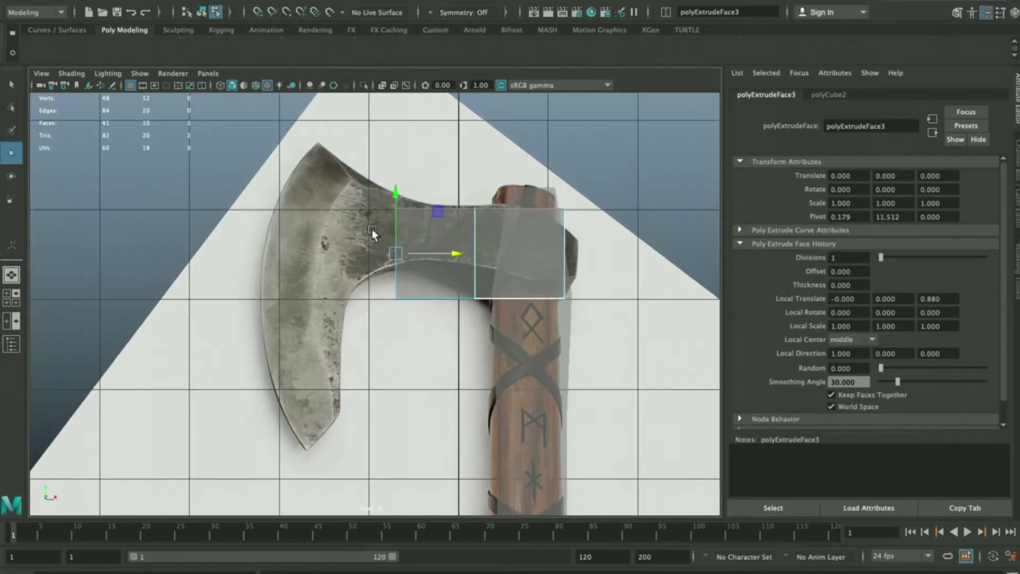
pyautogui.hotkey('ctrl', 'e')
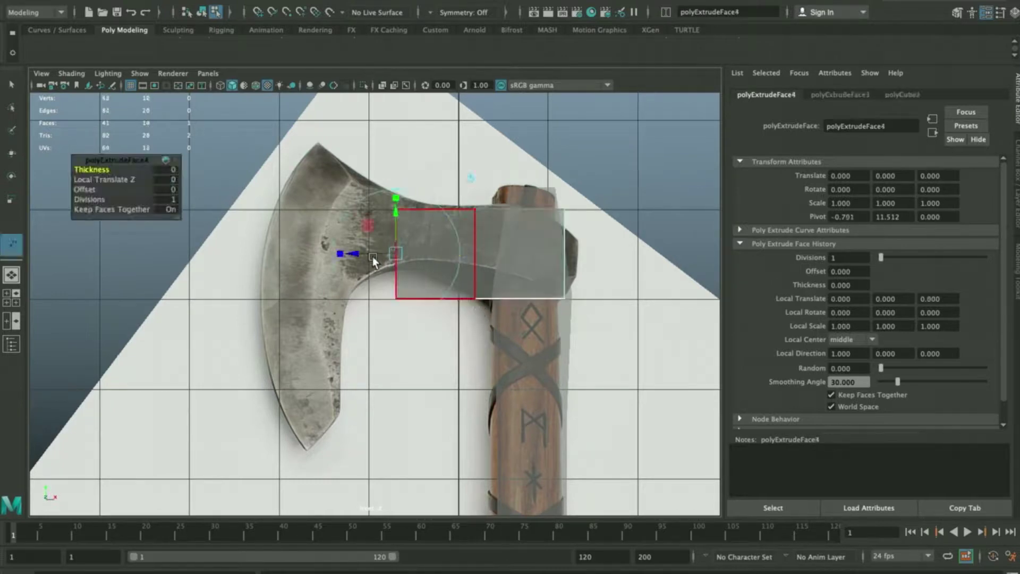
pyautogui.moveTo(346, 253); pyautogui.dragTo(225, 268)
pyautogui.hotkey('ctrl', 'e')
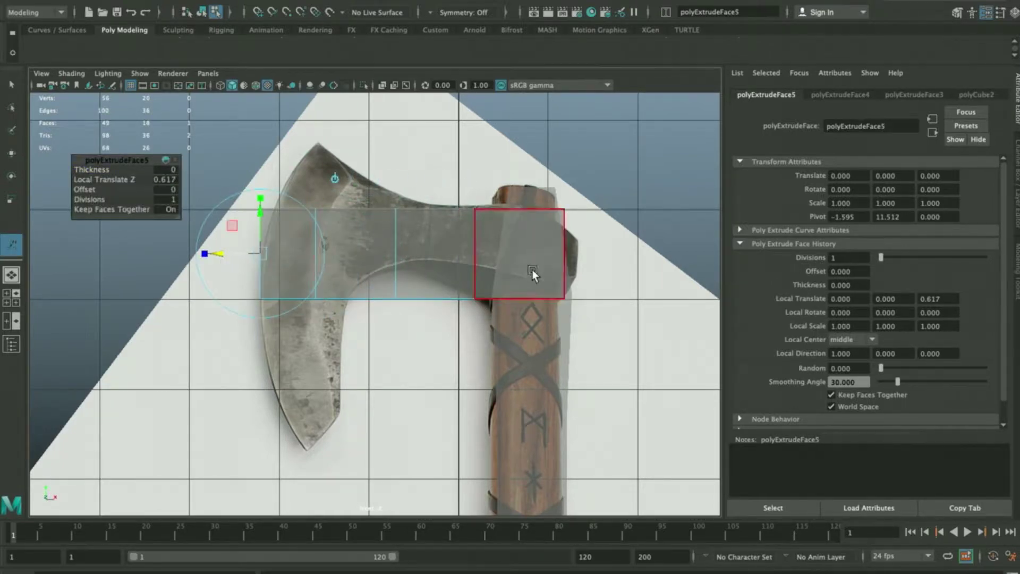
pyautogui.press('q')
# - Move the upper vertices of the extruded sections up onto the axe head's top contour, ending at the blade's upper tip
pyautogui.press('F9')
pyautogui.moveTo(430, 176); pyautogui.dragTo(371, 227)
pyautogui.press('w')
pyautogui.moveTo(440, 167); pyautogui.dragTo(440, 155)
pyautogui.click(314, 216)
pyautogui.moveTo(357, 167); pyautogui.dragTo(398, 130)
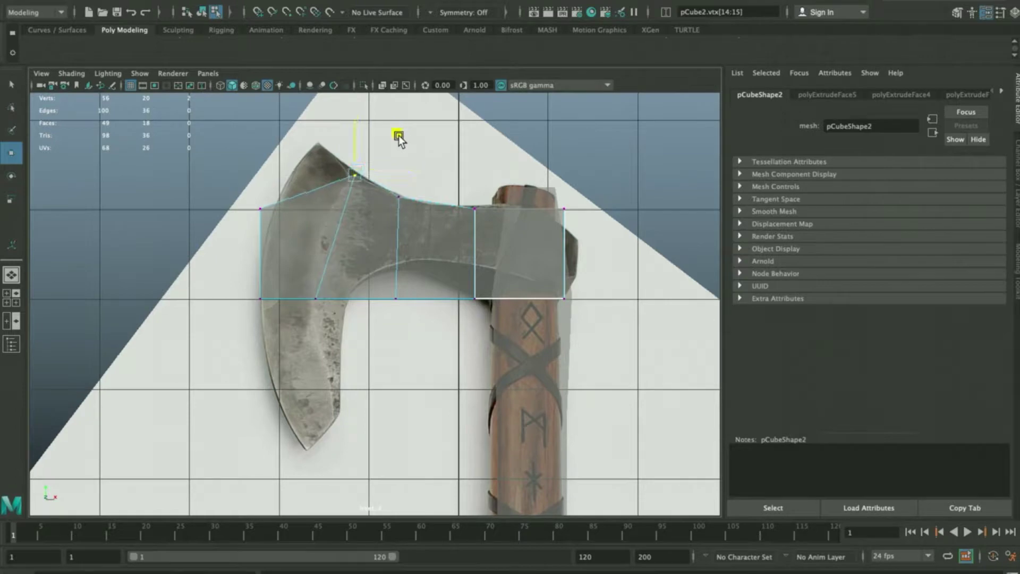
pyautogui.moveTo(237, 215); pyautogui.dragTo(276, 199)
pyautogui.moveTo(295, 159); pyautogui.dragTo(359, 101)
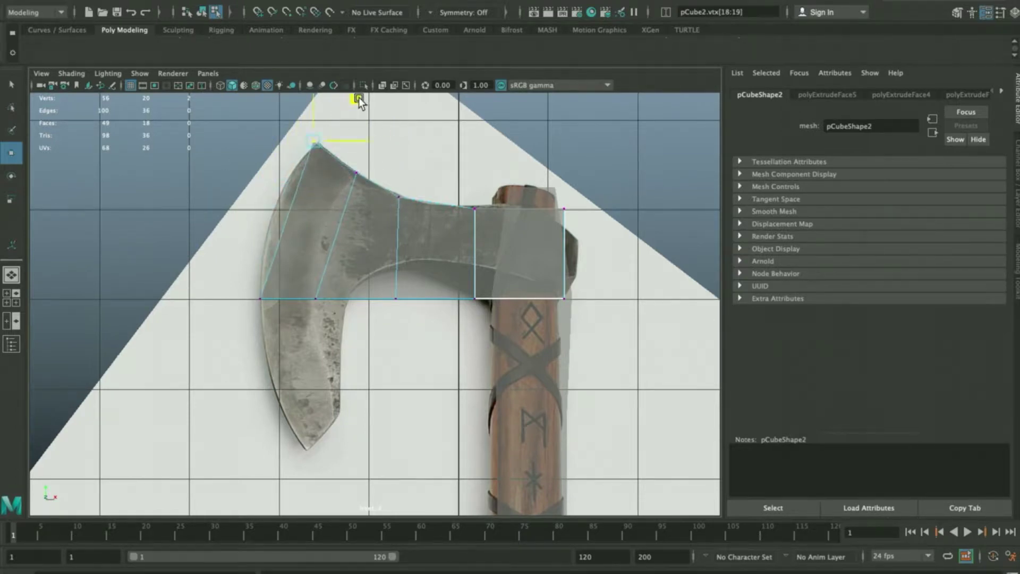
# - Raise the lower vertices of the extruded sections to the underside of the neck and switch to face selection
pyautogui.moveTo(391, 265); pyautogui.dragTo(408, 310)
pyautogui.moveTo(397, 243); pyautogui.dragTo(393, 213)
pyautogui.moveTo(315, 298); pyautogui.dragTo(330, 266)
pyautogui.moveTo(260, 299); pyautogui.dragTo(261, 264)
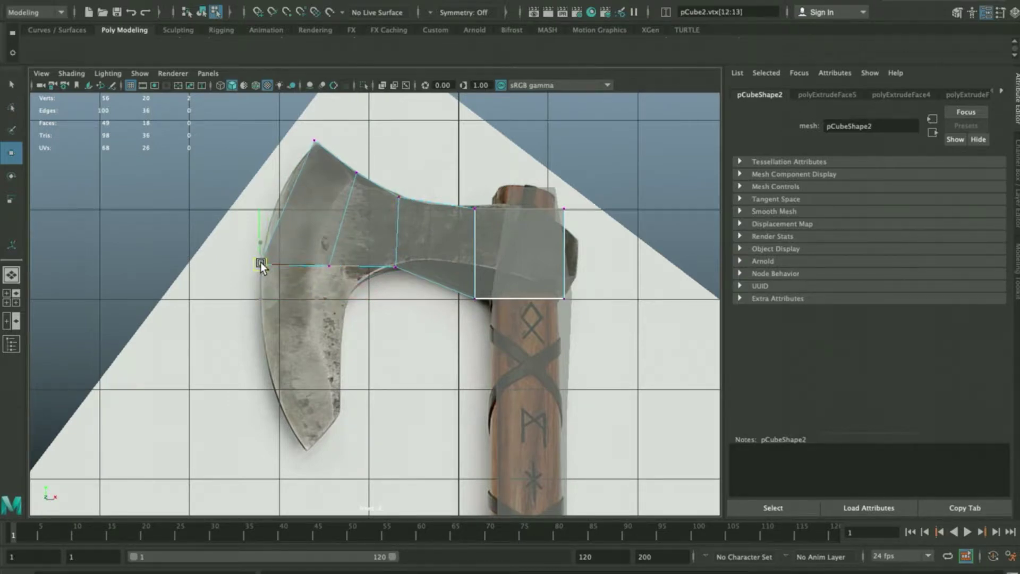
pyautogui.moveTo(407, 322); pyautogui.dragTo(420, 365, button='right')
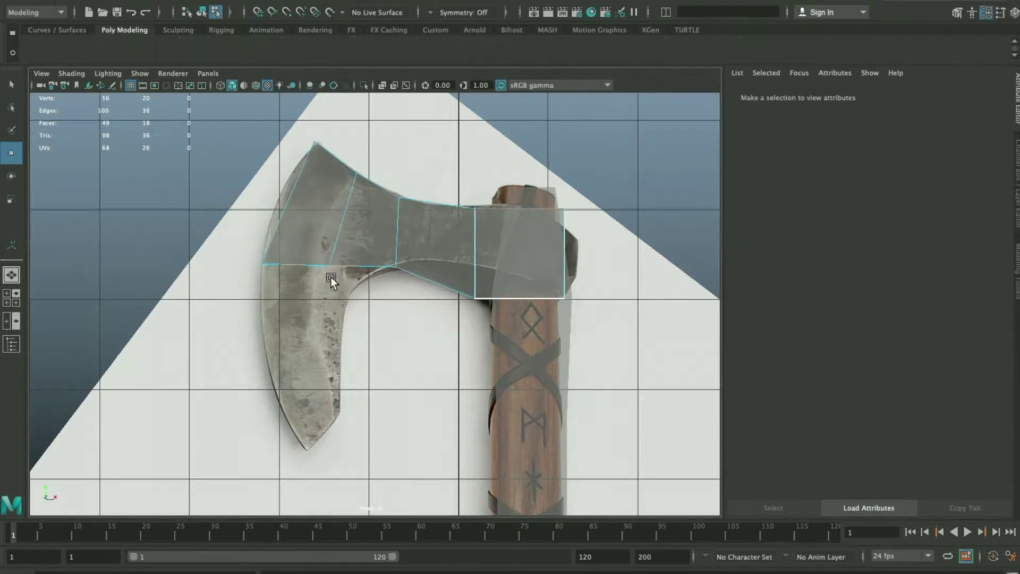
# - Extrude the two underside faces of the outer blade sections downward twice, reaching the level of the blade's lower tip
pyautogui.press('q')
pyautogui.moveTo(361, 257); pyautogui.dragTo(286, 246)
pyautogui.press('w')
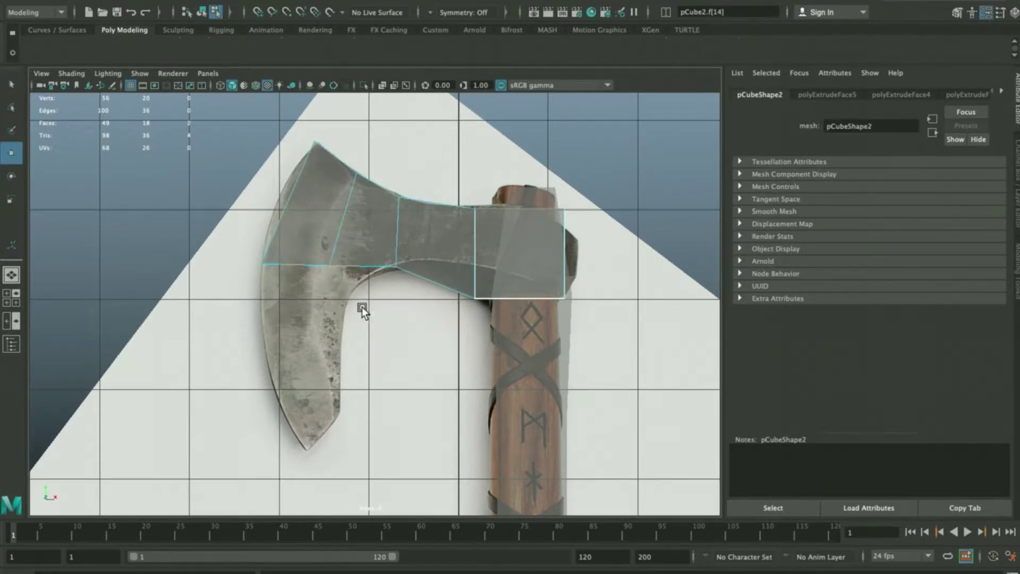
pyautogui.keyDown('shift'); pyautogui.moveTo(329, 215); pyautogui.dragTo(331, 295); pyautogui.keyUp('shift')
pyautogui.keyDown('shift'); pyautogui.moveTo(331, 295); pyautogui.dragTo(349, 384); pyautogui.keyUp('shift')
pyautogui.hotkey('ctrl', 'e')
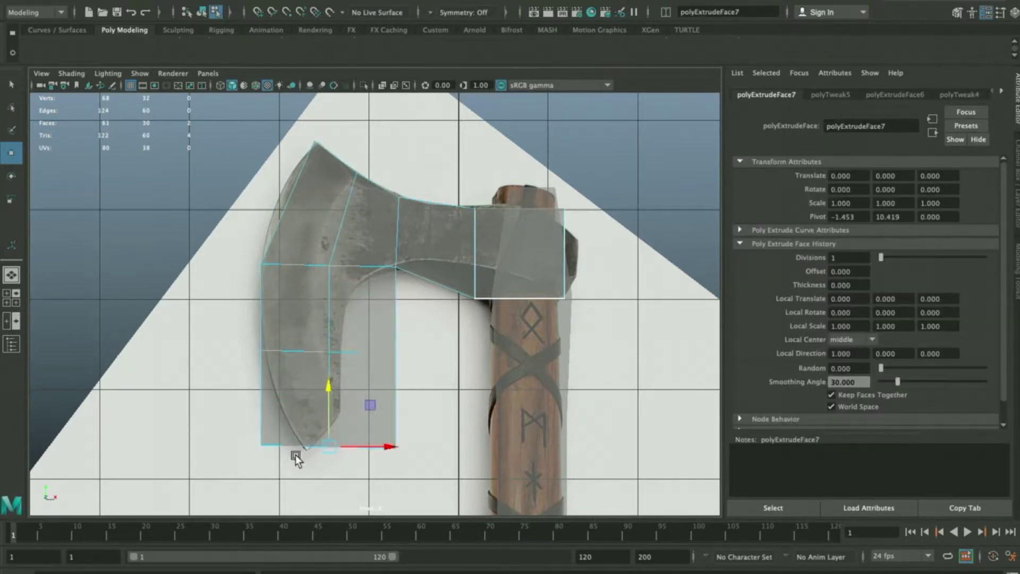
# - Tilt the extruded end faces to follow the blade and move their outer vertices onto the blade's lower tip
pyautogui.press('e')
pyautogui.moveTo(310, 448); pyautogui.dragTo(329, 433)
pyautogui.press('w')
pyautogui.keyDown('alt'); pyautogui.moveTo(404, 391); pyautogui.dragTo(416, 340, button='middle'); pyautogui.keyUp('alt')
pyautogui.moveTo(382, 273); pyautogui.dragTo(301, 391, button='right')
pyautogui.moveTo(262, 493); pyautogui.dragTo(315, 436)
pyautogui.moveTo(351, 384); pyautogui.dragTo(319, 424)
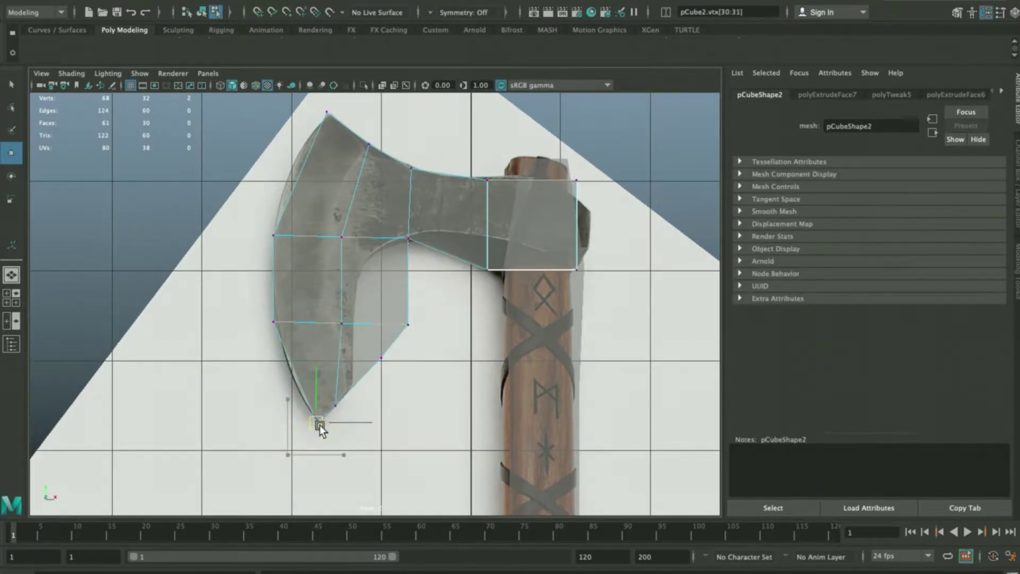
# - Move the remaining lower blade vertices onto the cutting edge, blade centre and inner contour of the reference axe
pyautogui.moveTo(291, 317); pyautogui.dragTo(275, 323)
pyautogui.moveTo(410, 308); pyautogui.dragTo(399, 348)
pyautogui.moveTo(323, 336)
pyautogui.mouseDown()
pyautogui.moveTo(355, 306)
pyautogui.moveTo(317, 325)
pyautogui.mouseUp()
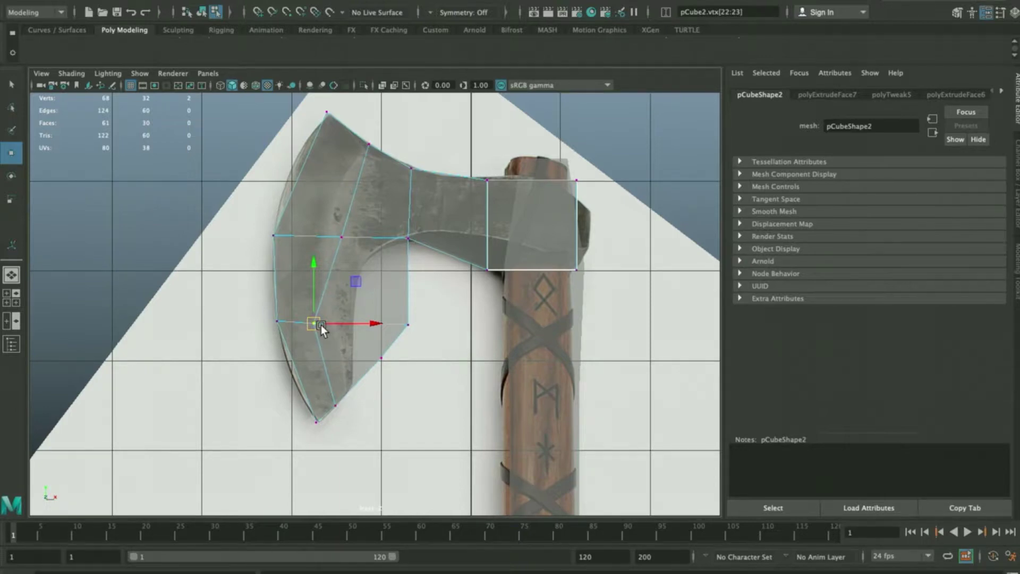
pyautogui.moveTo(321, 324); pyautogui.dragTo(321, 314)
pyautogui.click(342, 238)
pyautogui.moveTo(342, 237); pyautogui.dragTo(324, 219)
pyautogui.click(408, 325)
pyautogui.moveTo(409, 325); pyautogui.dragTo(354, 317)
pyautogui.click(381, 357)
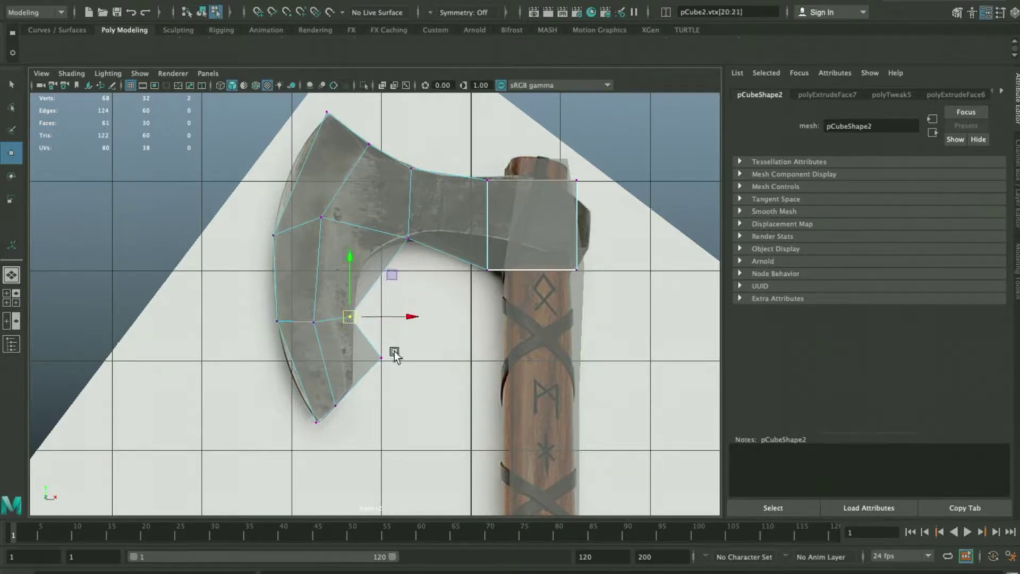
pyautogui.moveTo(383, 359); pyautogui.dragTo(356, 387)
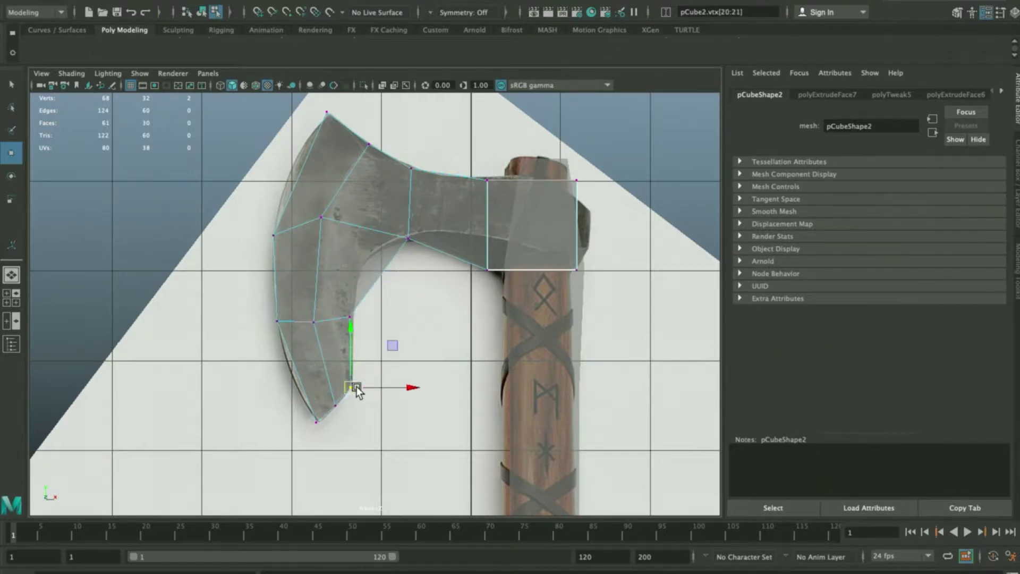
pyautogui.click(414, 297)
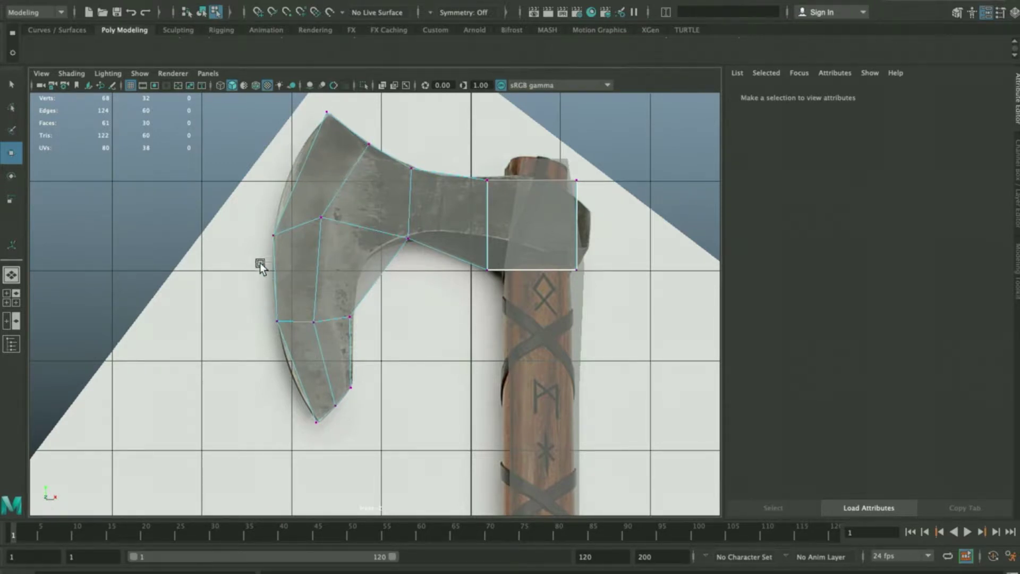
# - Insert one edge loop across the lower blade and another lengthwise through the axe head with Multi-Cut
pyautogui.press('F8')
pyautogui.keyDown('shift'); pyautogui.moveTo(379, 184); pyautogui.dragTo(311, 190, button='right'); pyautogui.keyUp('shift')
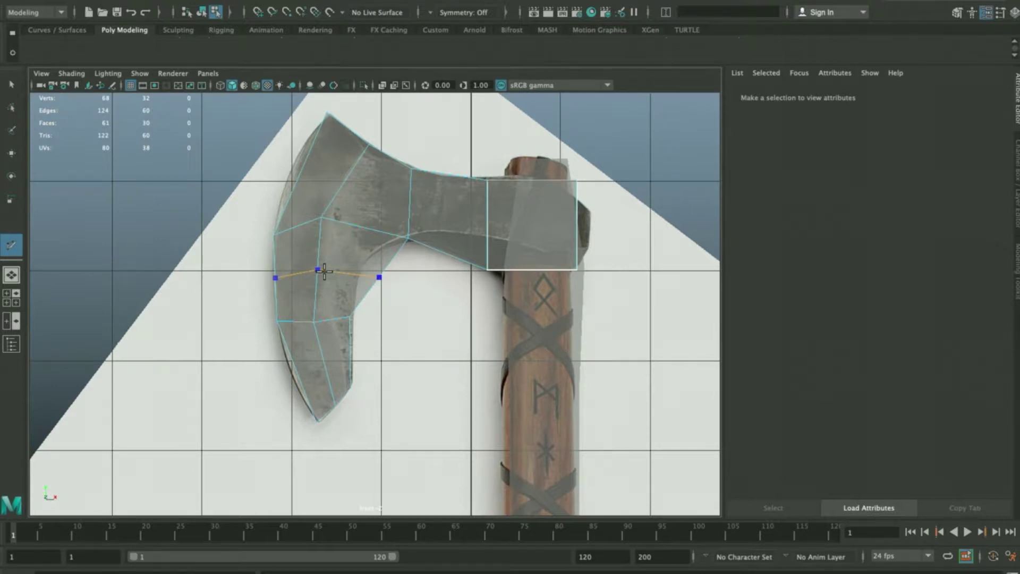
pyautogui.keyDown('ctrl'); pyautogui.click(324, 271); pyautogui.keyUp('ctrl')
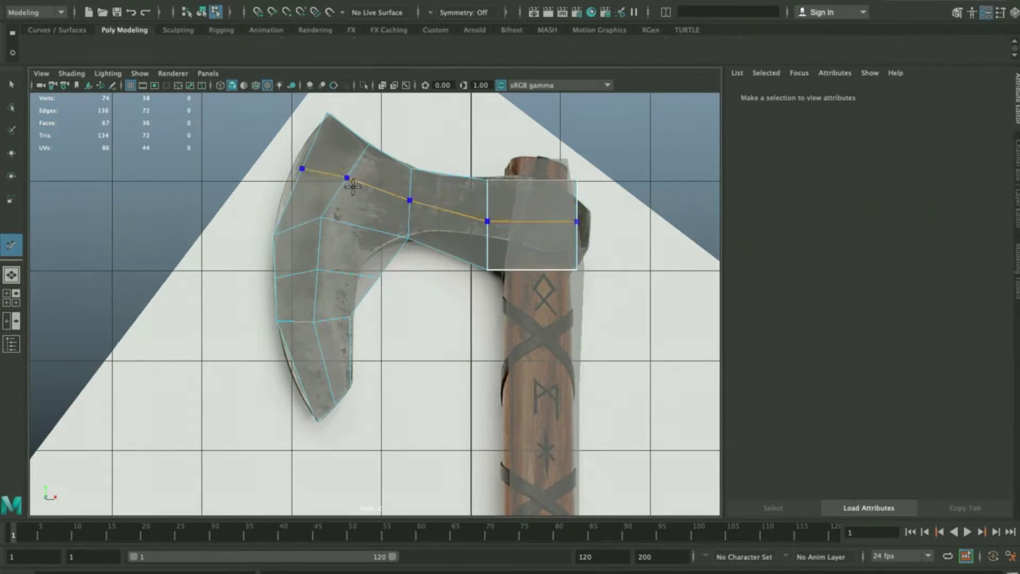
pyautogui.keyDown('ctrl'); pyautogui.click(348, 184); pyautogui.keyUp('ctrl')
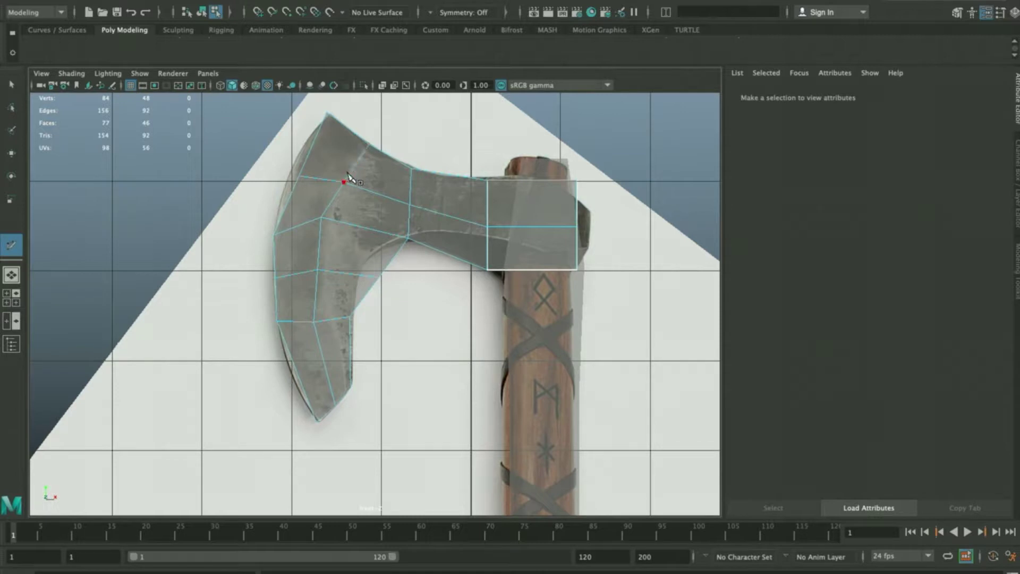
pyautogui.press('w')
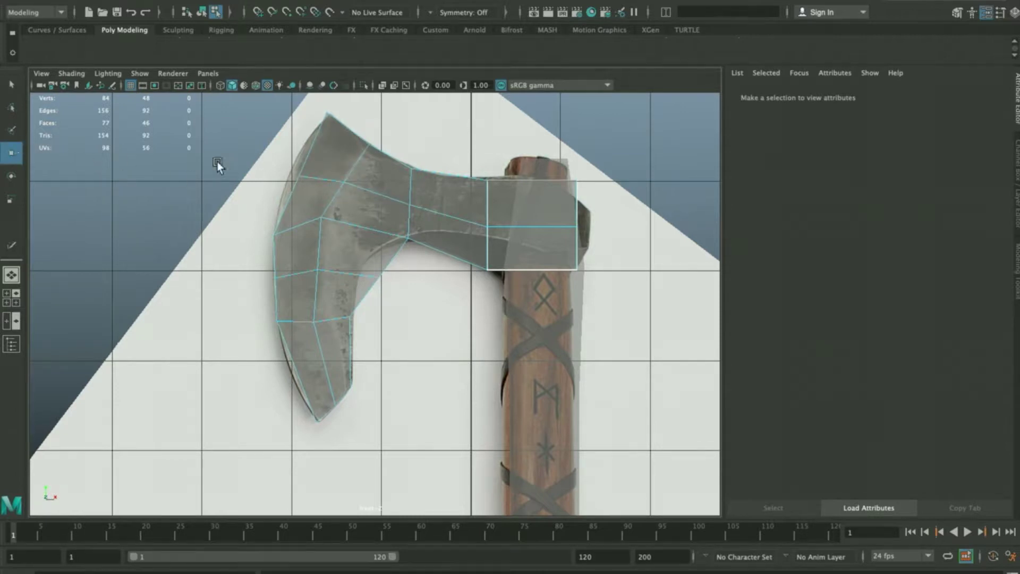
# - Reposition the blade's new and neighbouring vertices to follow the curved cutting edge and the inner contour of the reference
pyautogui.click(336, 183)
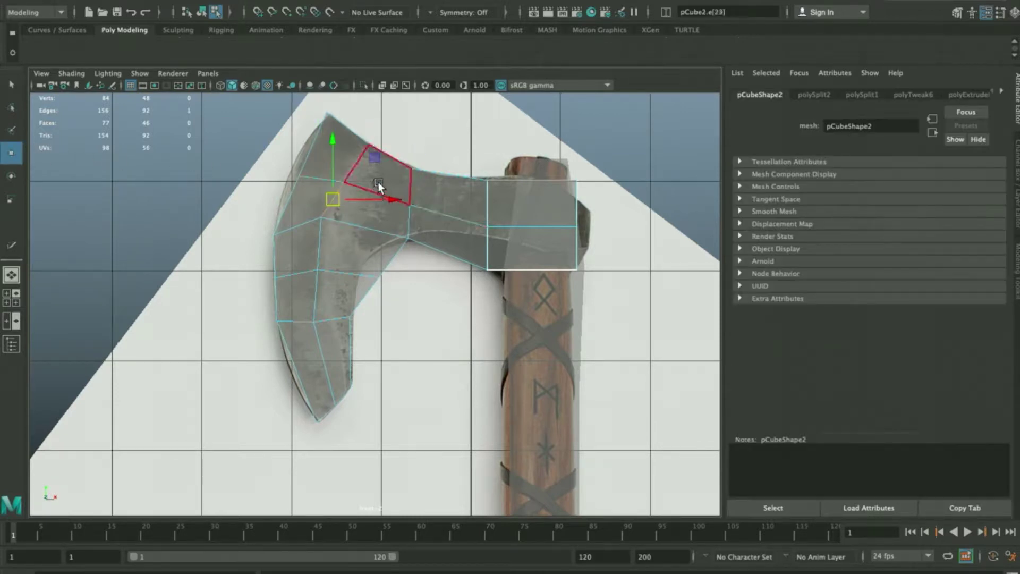
pyautogui.rightClick(397, 169)
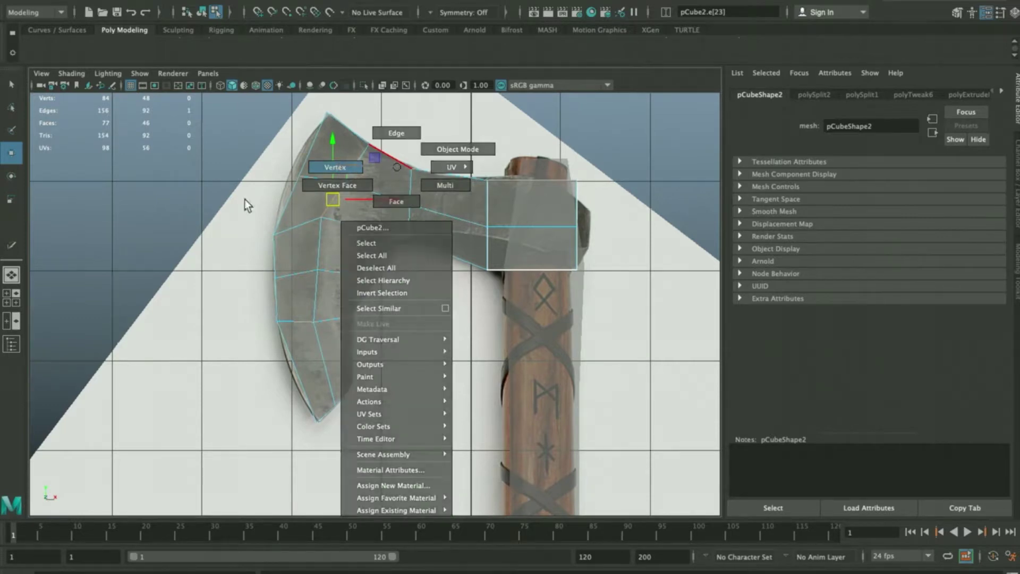
pyautogui.click(336, 168)
pyautogui.click(286, 178)
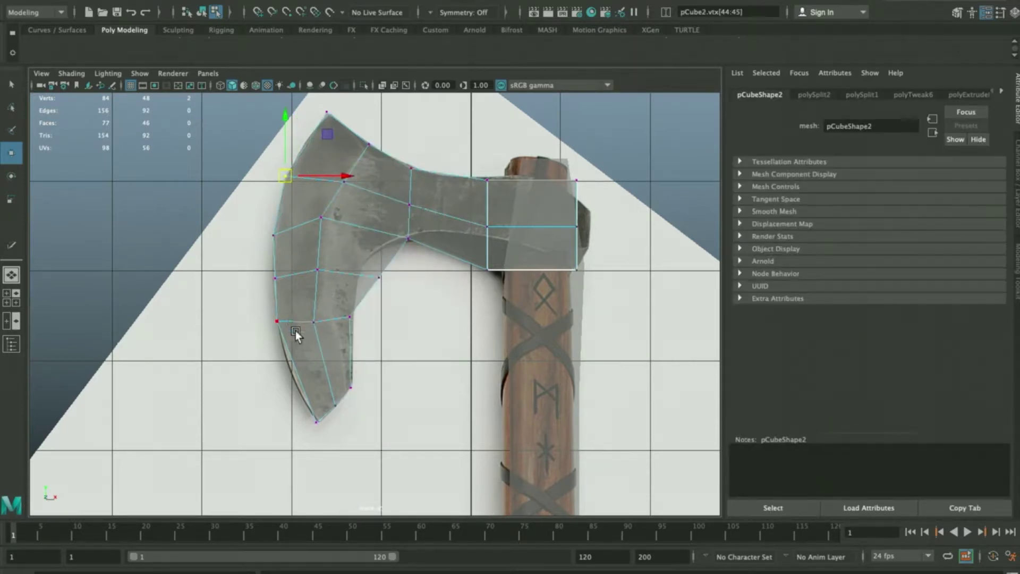
pyautogui.moveTo(276, 321); pyautogui.dragTo(317, 335)
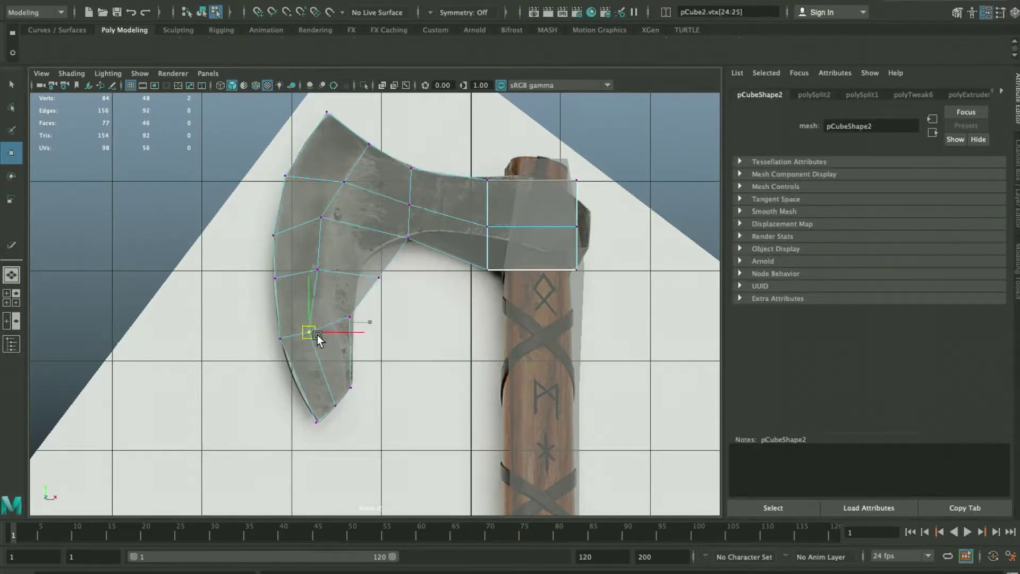
pyautogui.click(379, 277)
pyautogui.moveTo(388, 282); pyautogui.dragTo(311, 264)
pyautogui.moveTo(317, 271); pyautogui.dragTo(280, 284)
pyautogui.moveTo(276, 279); pyautogui.dragTo(272, 281)
# - Raise the middle vertices beside the handle and pull the head's rear corner vertices inward to taper its back end
pyautogui.moveTo(489, 226); pyautogui.dragTo(488, 214)
pyautogui.click(571, 226)
pyautogui.click(576, 183)
pyautogui.moveTo(578, 187); pyautogui.dragTo(574, 195)
pyautogui.click(576, 268)
pyautogui.moveTo(576, 268); pyautogui.dragTo(571, 261)
# - Extrude the two rear faces of the axe head outward to the back contour of the reference
pyautogui.moveTo(640, 199); pyautogui.dragTo(639, 180, button='right')
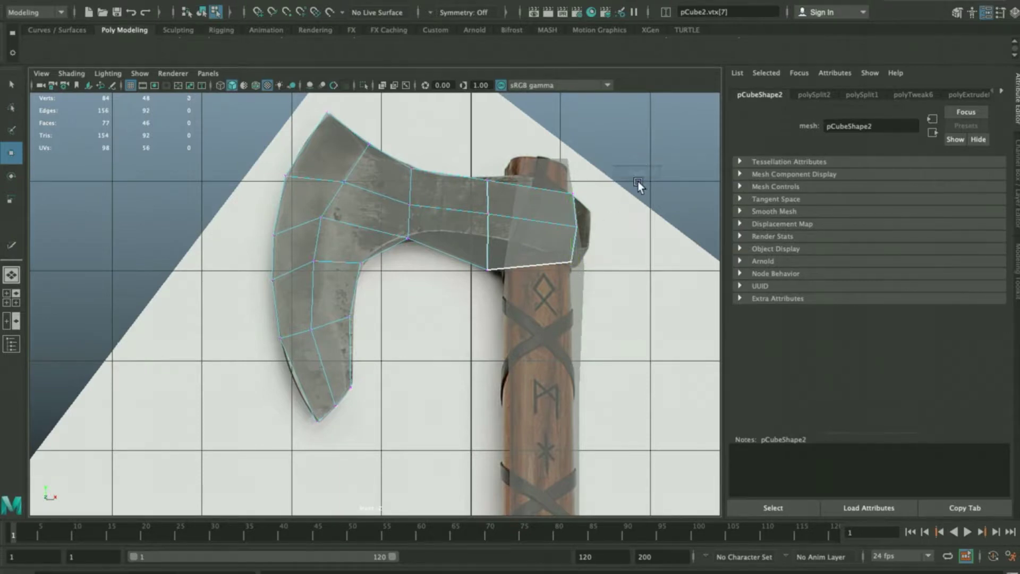
pyautogui.press('q')
pyautogui.moveTo(627, 146); pyautogui.dragTo(551, 162)
pyautogui.press('w')
pyautogui.keyDown('shift'); pyautogui.moveTo(626, 179); pyautogui.dragTo(617, 219, button='right'); pyautogui.keyUp('shift')
pyautogui.press('w')
pyautogui.moveTo(605, 229); pyautogui.dragTo(621, 230)
pyautogui.press('r')
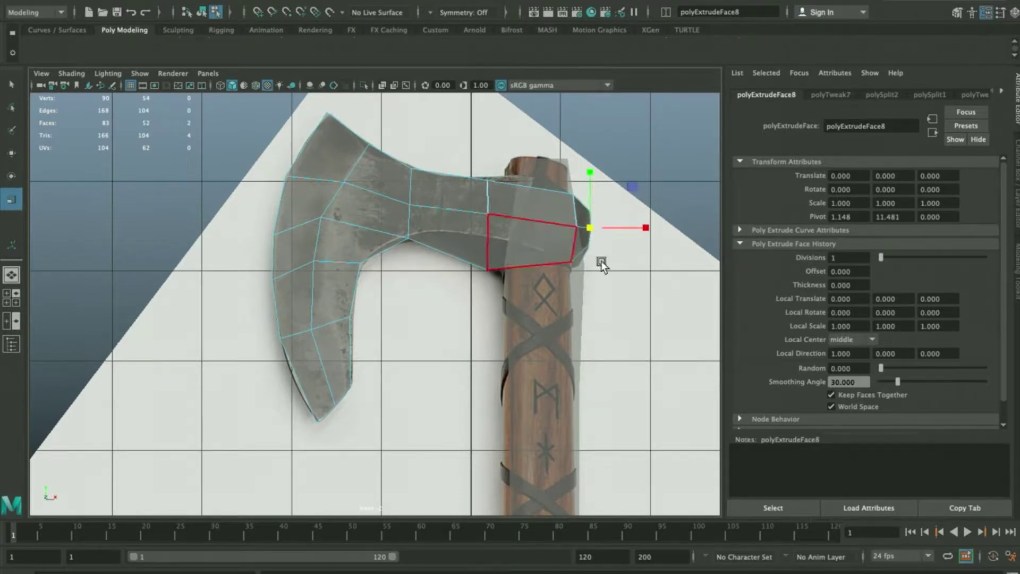
# - Return the axe head to object mode and frame it in the perspective view with default shaded display
pyautogui.press('q')
pyautogui.moveTo(521, 204); pyautogui.dragTo(550, 177, button='right')
pyautogui.press('space')
pyautogui.press('space')
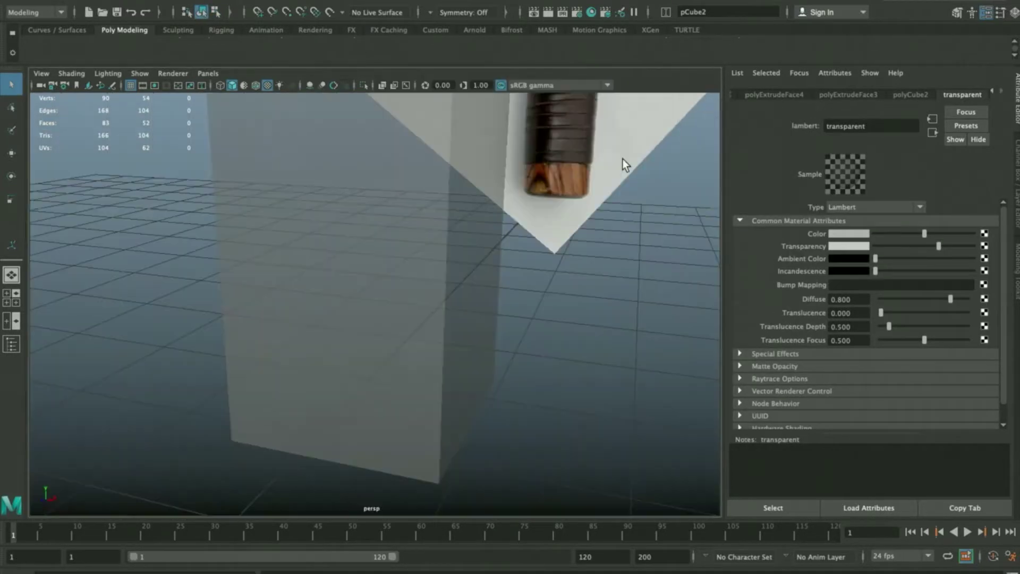
pyautogui.press('f')
pyautogui.keyDown('alt'); pyautogui.moveTo(424, 249); pyautogui.dragTo(488, 251); pyautogui.keyUp('alt')
pyautogui.press('5')
pyautogui.press('7')
pyautogui.scroll(-2, 437, 254)
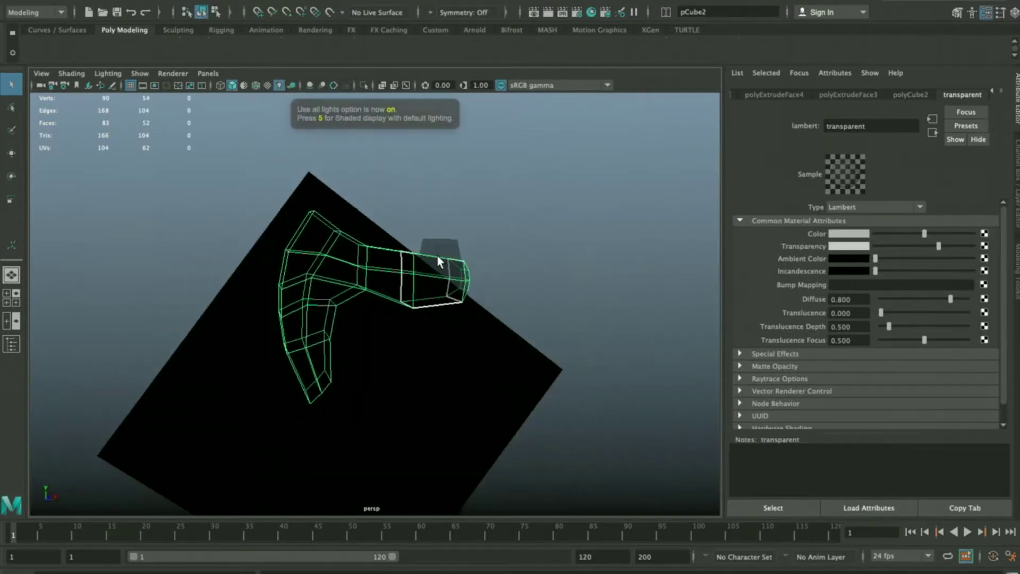
pyautogui.press('5')
pyautogui.keyDown('alt'); pyautogui.moveTo(440, 254); pyautogui.dragTo(485, 273); pyautogui.keyUp('alt')
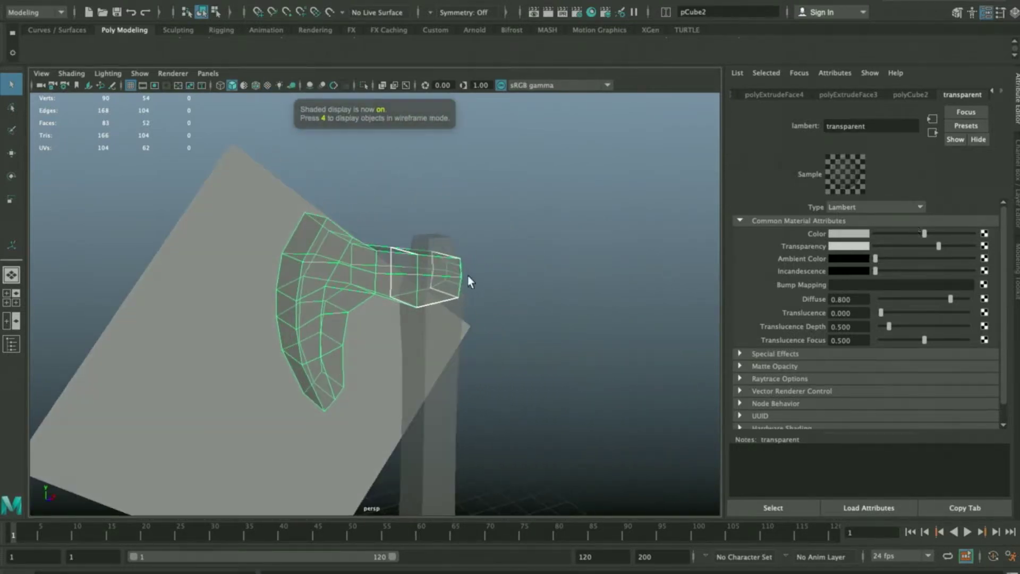
# - Reduce the transparent material's transparency to fully opaque and turn on textured display
pyautogui.moveTo(921, 246); pyautogui.dragTo(861, 254)
pyautogui.click(610, 232)
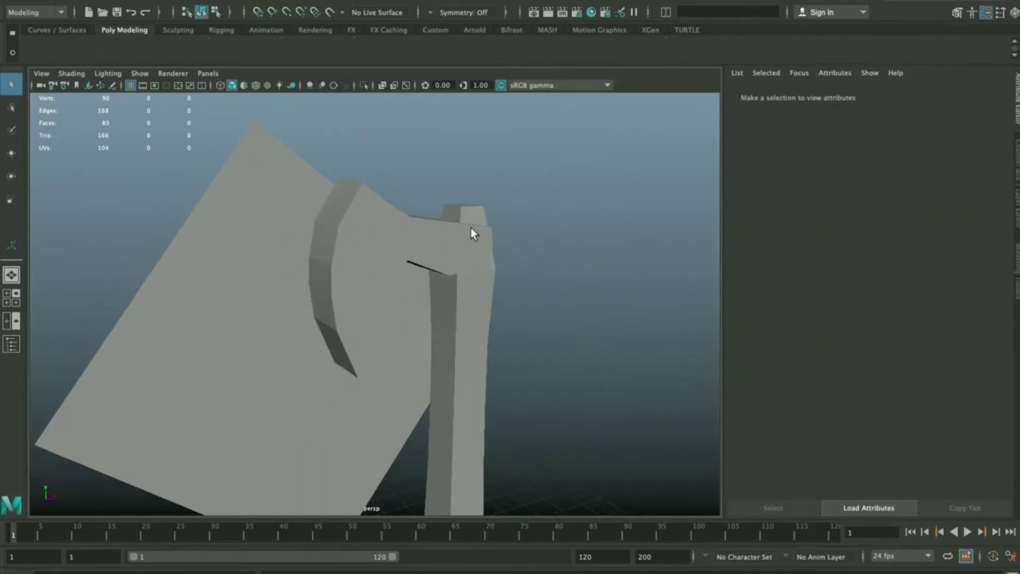
pyautogui.click(470, 229)
pyautogui.moveTo(438, 239)
pyautogui.keyDown('alt'); pyautogui.mouseDown()
pyautogui.moveTo(393, 273)
pyautogui.moveTo(521, 211)
pyautogui.moveTo(416, 242)
pyautogui.moveTo(435, 255)
pyautogui.mouseUp(); pyautogui.keyUp('alt')
pyautogui.press('6')
pyautogui.moveTo(345, 237)
pyautogui.keyDown('alt'); pyautogui.mouseDown()
pyautogui.moveTo(358, 274)
pyautogui.moveTo(367, 251)
pyautogui.mouseUp(); pyautogui.keyUp('alt')
# - Select the five narrow faces along the blade's cutting edge
pyautogui.moveTo(351, 213); pyautogui.dragTo(348, 238, button='right')
pyautogui.click(343, 365)
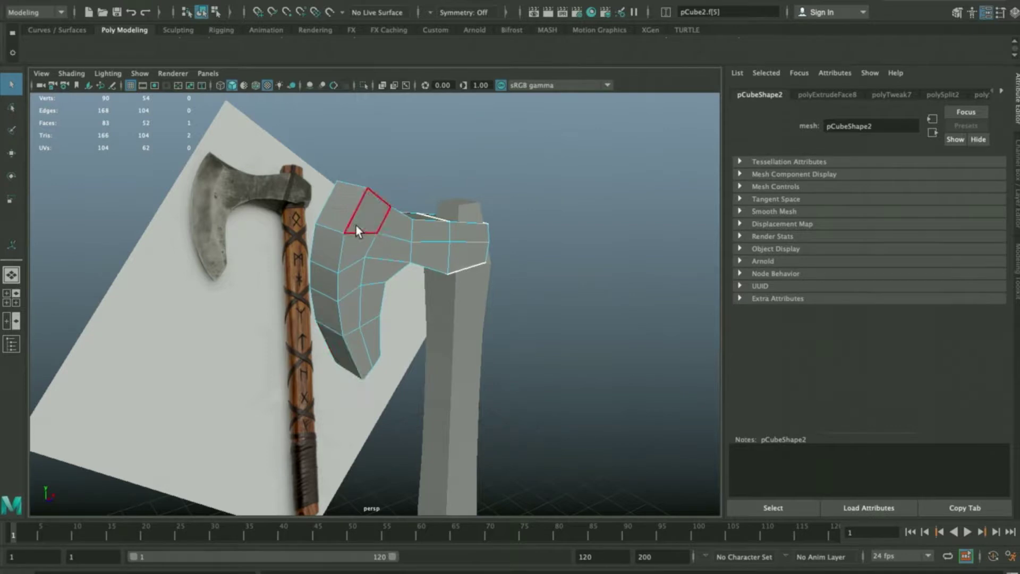
pyautogui.keyDown('alt'); pyautogui.moveTo(342, 213); pyautogui.dragTo(349, 199); pyautogui.keyUp('alt')
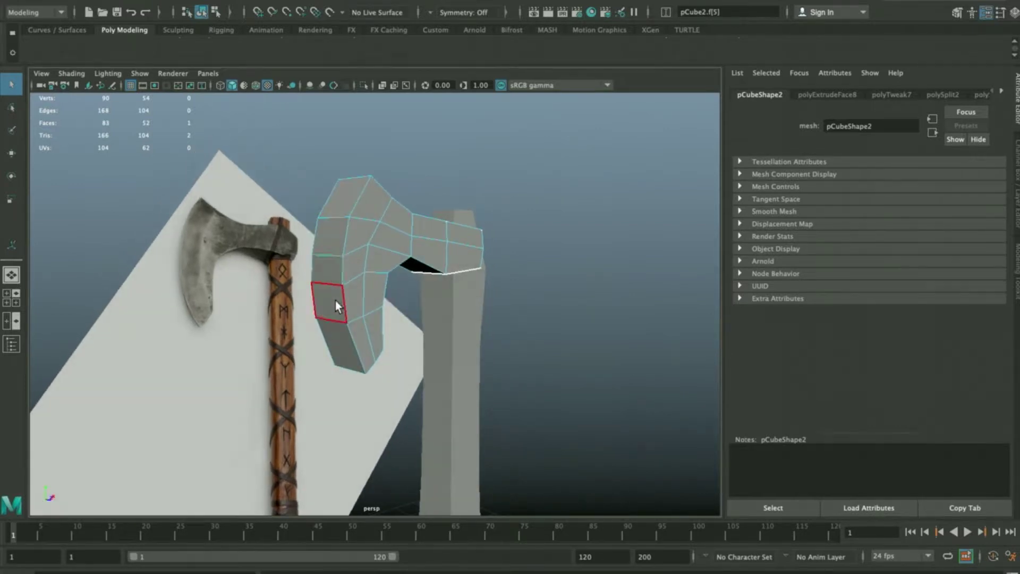
pyautogui.click(342, 343)
pyautogui.keyDown('alt'); pyautogui.moveTo(509, 338); pyautogui.dragTo(324, 192); pyautogui.keyUp('alt')
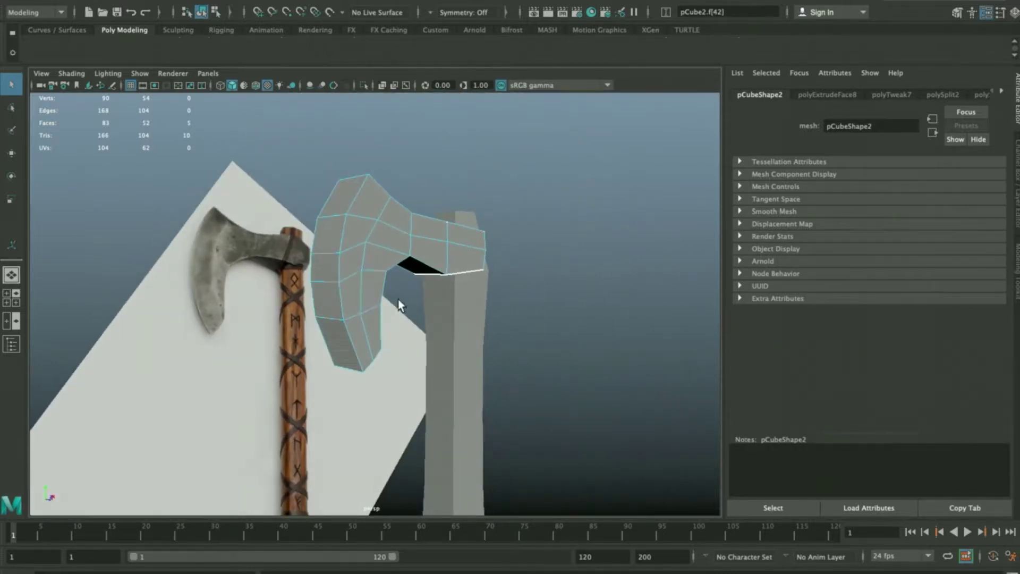
# - Try to thin the cutting edge by scaling its five faces across the blade's thickness
pyautogui.press('r')
pyautogui.keyDown('alt'); pyautogui.moveTo(418, 294); pyautogui.dragTo(403, 279); pyautogui.keyUp('alt')
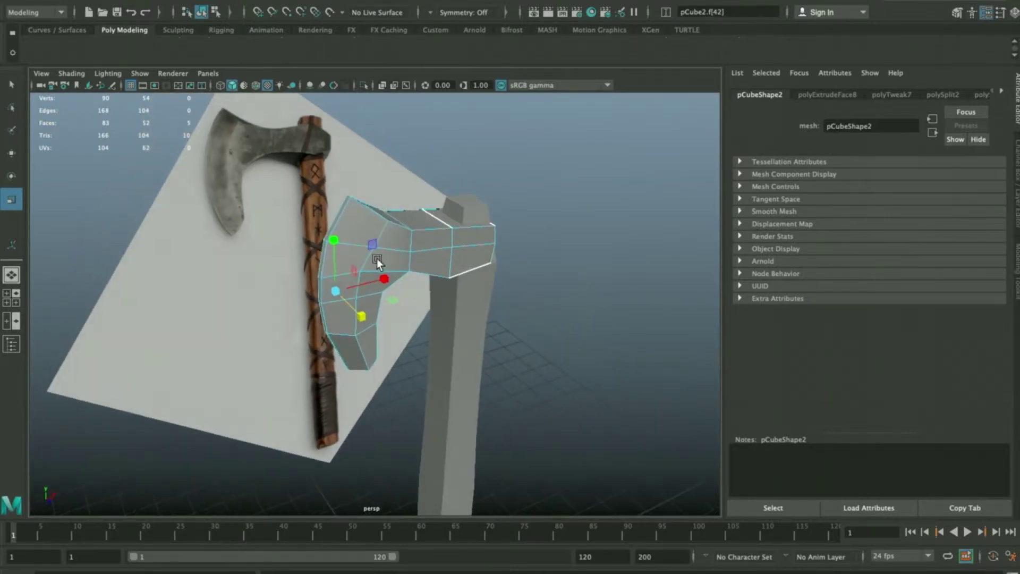
pyautogui.click(227, 151)
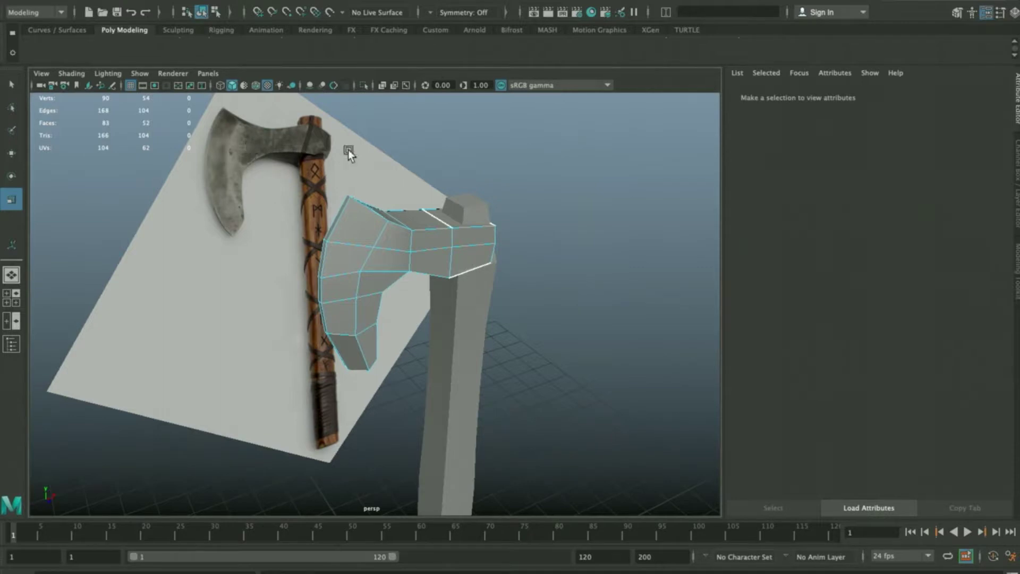
pyautogui.click(332, 242)
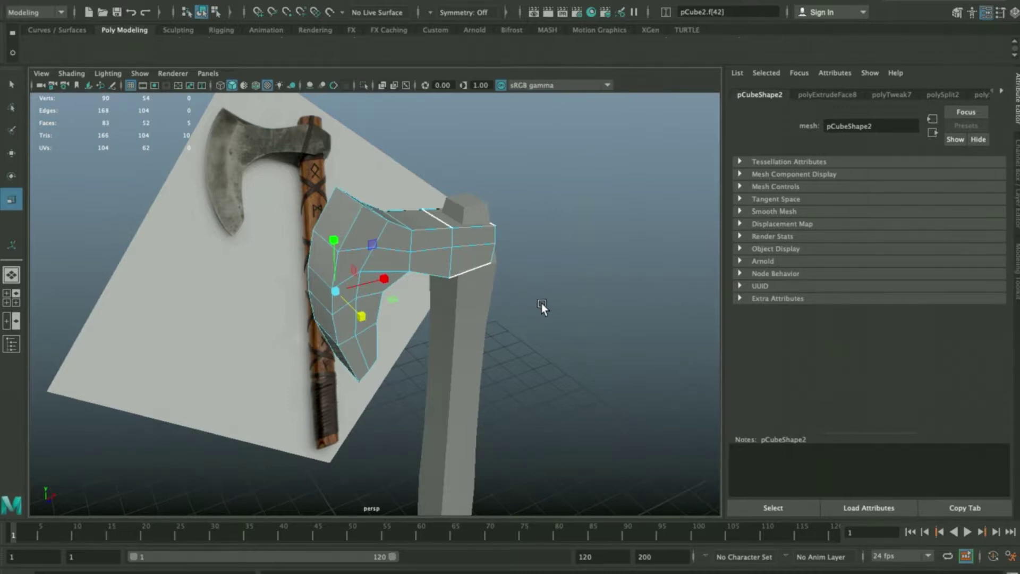
# - Enable soft selection with a wider falloff and scale the cutting-edge faces thinner so the blade tapers, finishing in object mode
pyautogui.press('b')
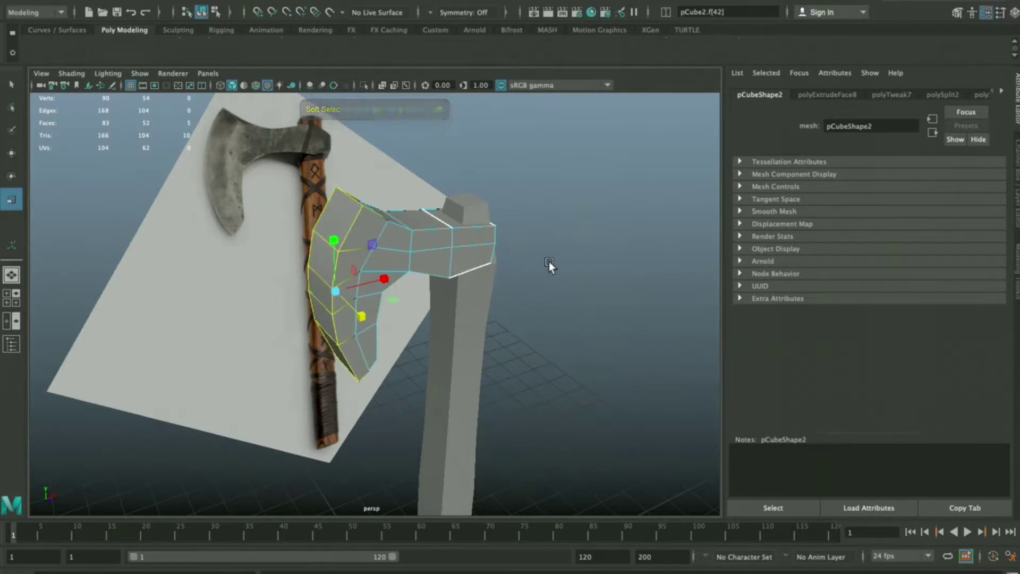
pyautogui.moveTo(548, 257); pyautogui.dragTo(712, 263)
pyautogui.moveTo(581, 264); pyautogui.dragTo(633, 263, button='middle')
pyautogui.keyDown('alt'); pyautogui.moveTo(633, 263); pyautogui.dragTo(574, 287); pyautogui.keyUp('alt')
pyautogui.moveTo(384, 323); pyautogui.dragTo(400, 225)
pyautogui.press('t')
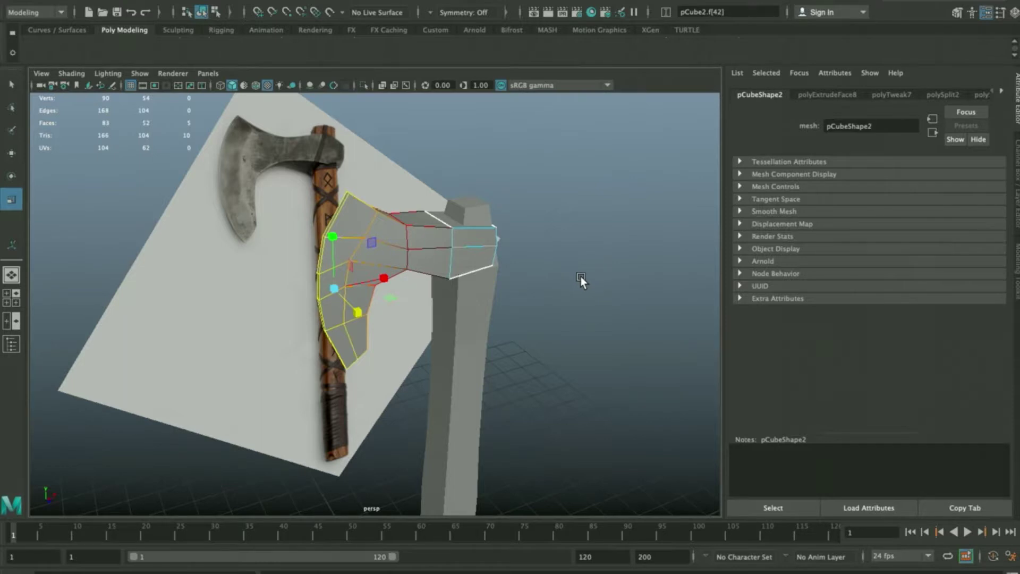
pyautogui.press('F8')
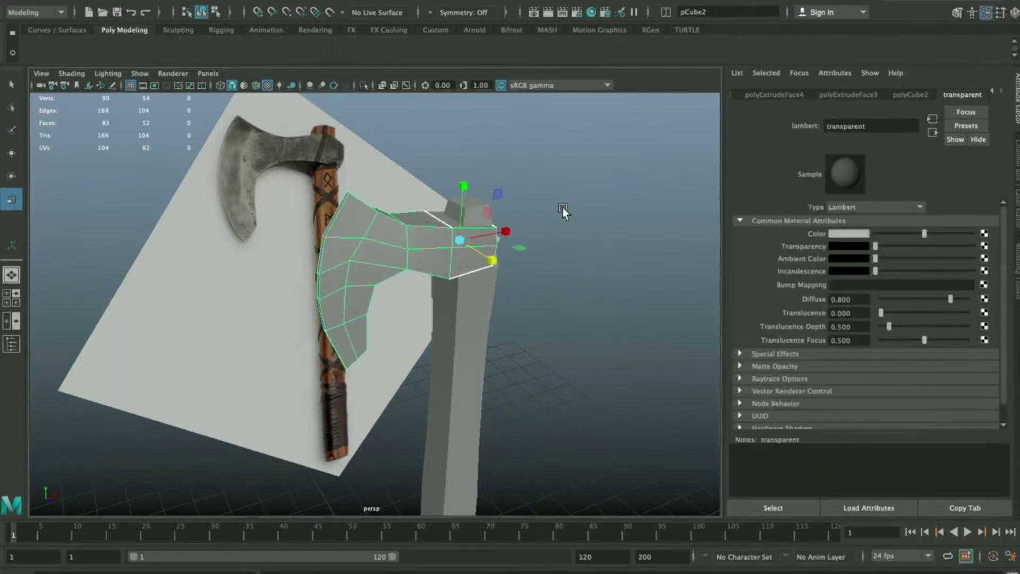
pyautogui.click(540, 254)
pyautogui.keyDown('alt'); pyautogui.moveTo(477, 254); pyautogui.dragTo(482, 276); pyautogui.keyUp('alt')
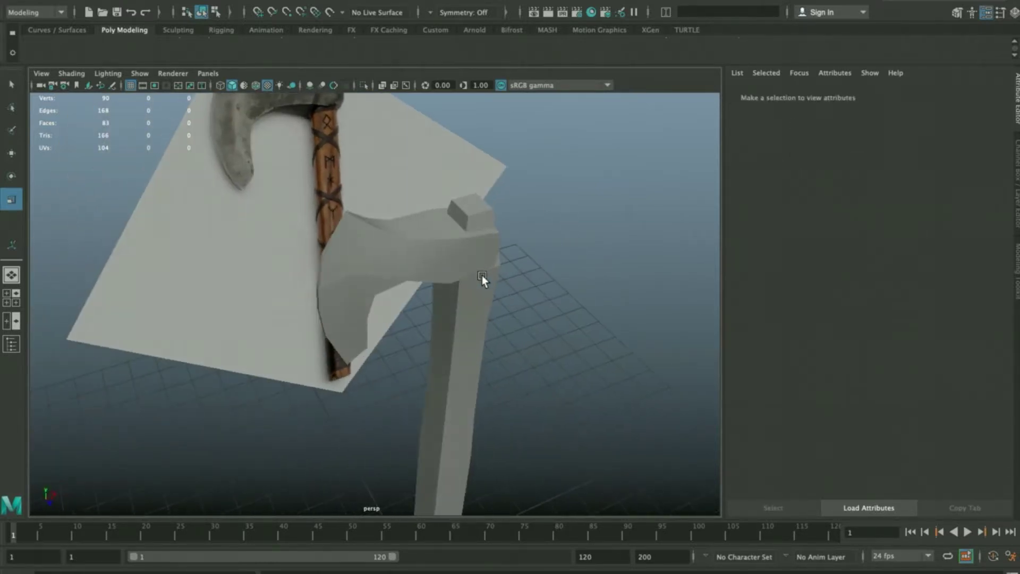
# - Select the axe handle and scale down its depth to match the head
pyautogui.click(473, 317)
pyautogui.keyDown('alt'); pyautogui.moveTo(473, 318); pyautogui.dragTo(409, 211); pyautogui.keyUp('alt')
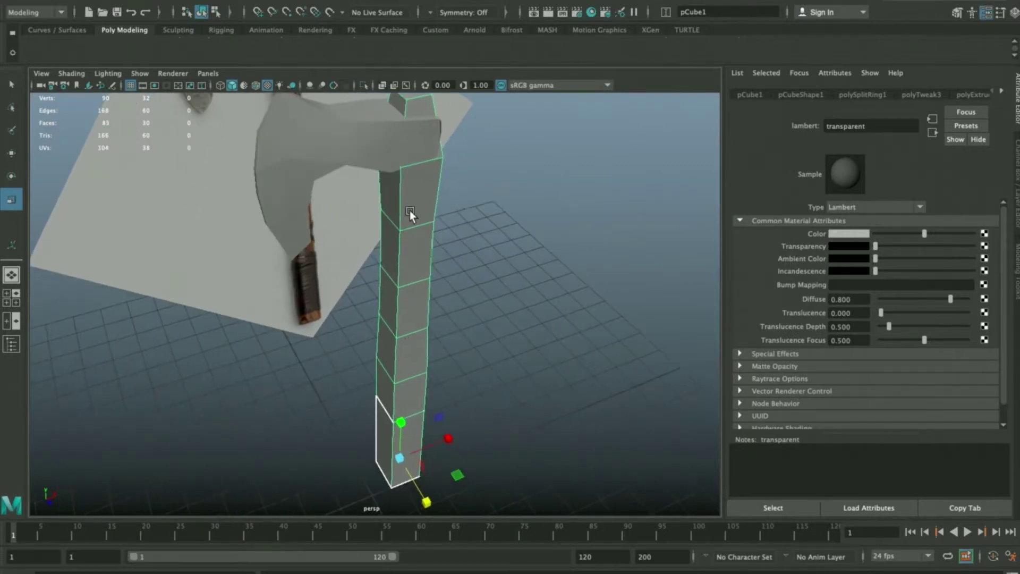
pyautogui.keyDown('alt'); pyautogui.moveTo(407, 318); pyautogui.dragTo(423, 288); pyautogui.keyUp('alt')
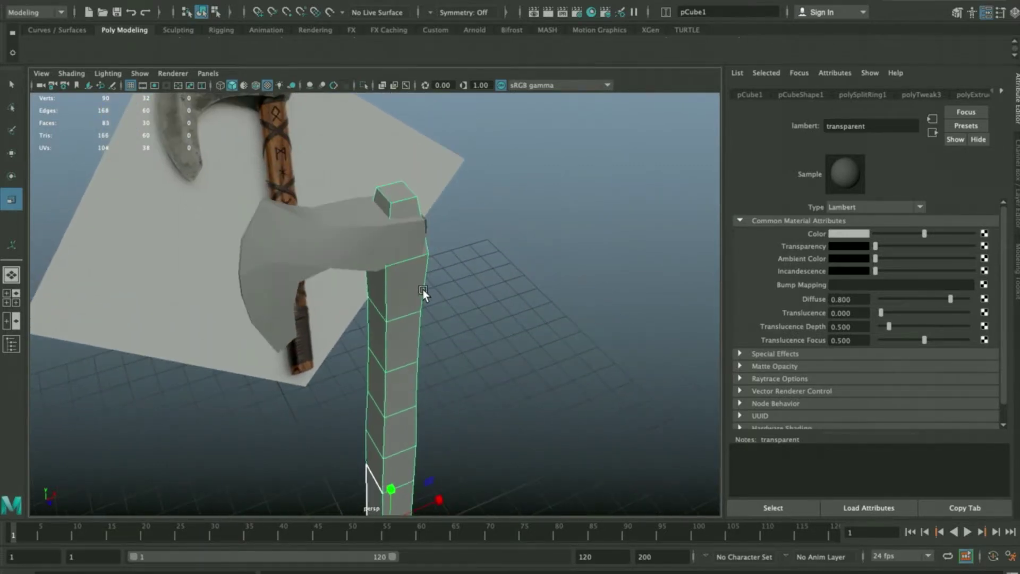
pyautogui.keyDown('alt'); pyautogui.moveTo(419, 231); pyautogui.dragTo(471, 300); pyautogui.keyUp('alt')
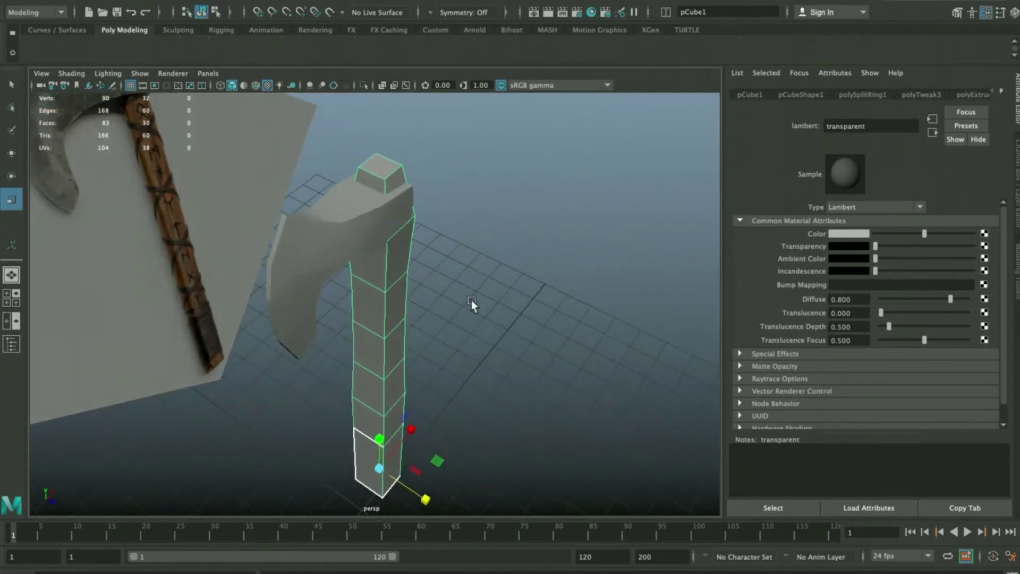
pyautogui.moveTo(430, 476); pyautogui.dragTo(410, 494)
pyautogui.keyDown('alt'); pyautogui.moveTo(489, 221); pyautogui.dragTo(433, 182); pyautogui.keyUp('alt')
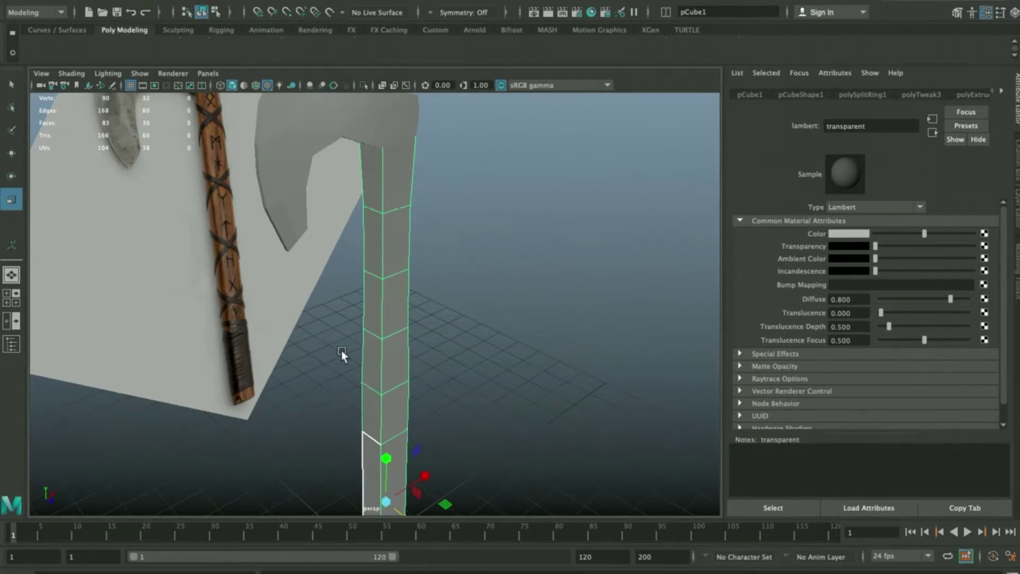
# - Insert two lengthwise edge loops on the axe handle with Multi-Cut, centred on its adjacent sides
pyautogui.keyDown('alt'); pyautogui.moveTo(390, 234); pyautogui.dragTo(445, 291); pyautogui.keyUp('alt')
pyautogui.keyDown('shift'); pyautogui.rightClick(355, 189); pyautogui.keyUp('shift')
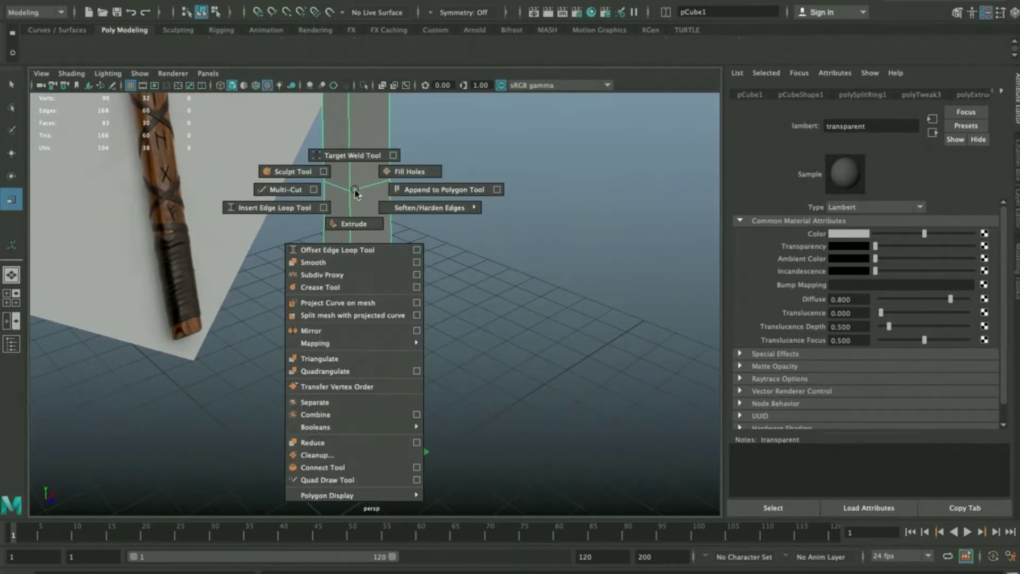
pyautogui.click(285, 189)
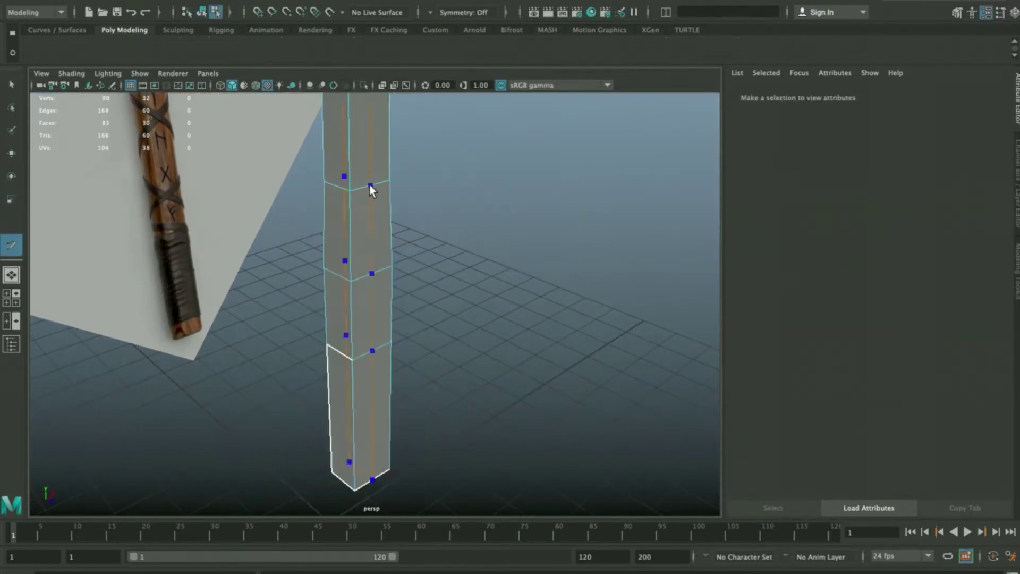
pyautogui.keyDown('ctrl'); pyautogui.click(370, 185); pyautogui.keyUp('ctrl')
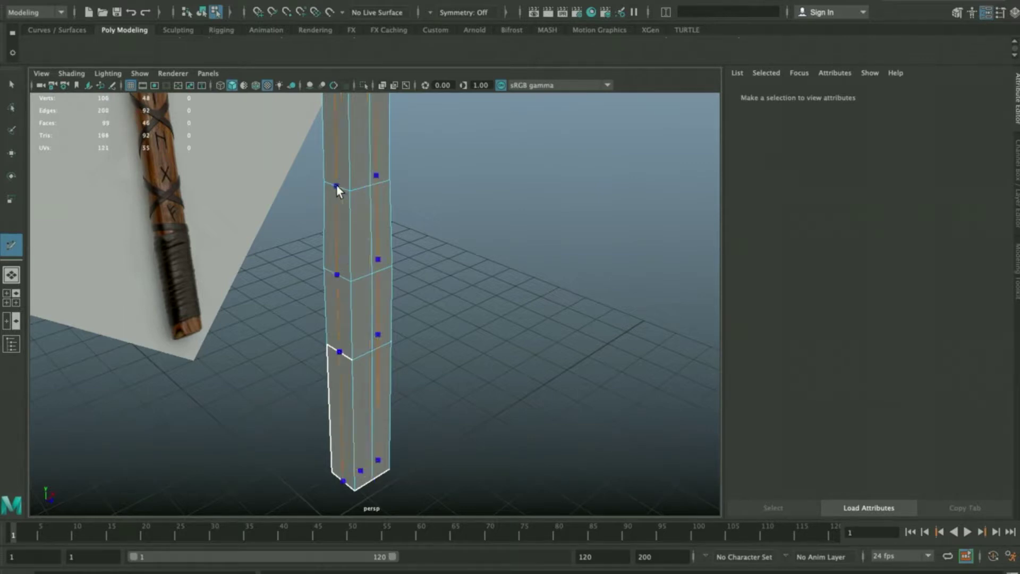
pyautogui.keyDown('ctrl'); pyautogui.click(337, 186); pyautogui.keyUp('ctrl')
pyautogui.keyDown('alt'); pyautogui.moveTo(391, 200); pyautogui.dragTo(467, 281); pyautogui.keyUp('alt')
# - Select the four lengthwise corner edge loops around the axe handle
pyautogui.press('q')
pyautogui.doubleClick(400, 243)
pyautogui.keyDown('shift'); pyautogui.doubleClick(374, 227); pyautogui.keyUp('shift')
pyautogui.keyDown('shift'); pyautogui.doubleClick(437, 229); pyautogui.keyUp('shift')
pyautogui.keyDown('alt'); pyautogui.moveTo(438, 228); pyautogui.dragTo(365, 251); pyautogui.keyUp('alt')
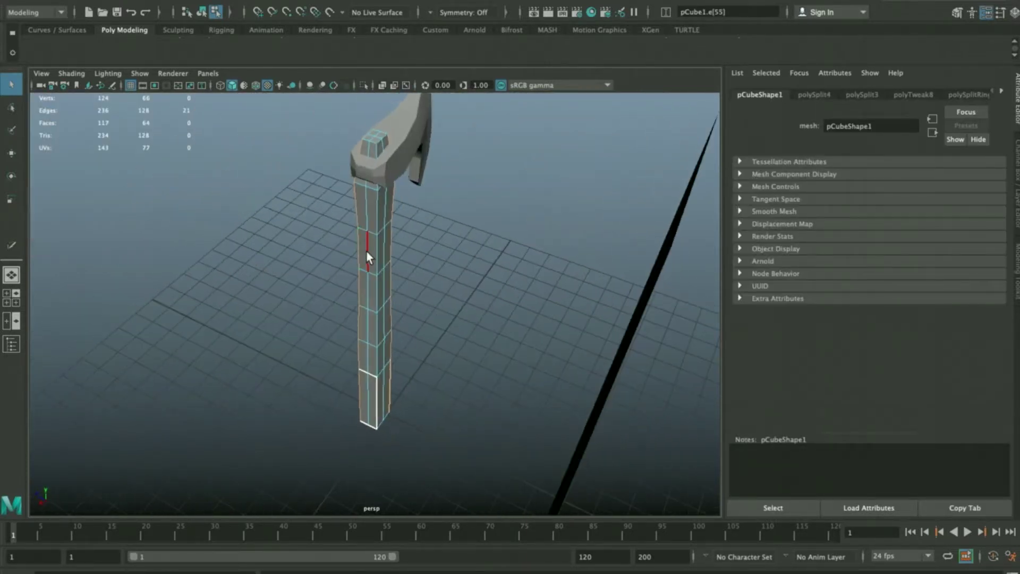
pyautogui.keyDown('shift'); pyautogui.doubleClick(375, 250); pyautogui.keyUp('shift')
pyautogui.keyDown('alt'); pyautogui.moveTo(375, 250); pyautogui.dragTo(503, 336, button='right'); pyautogui.keyUp('alt')
pyautogui.keyDown('alt'); pyautogui.moveTo(502, 336); pyautogui.dragTo(394, 264); pyautogui.keyUp('alt')
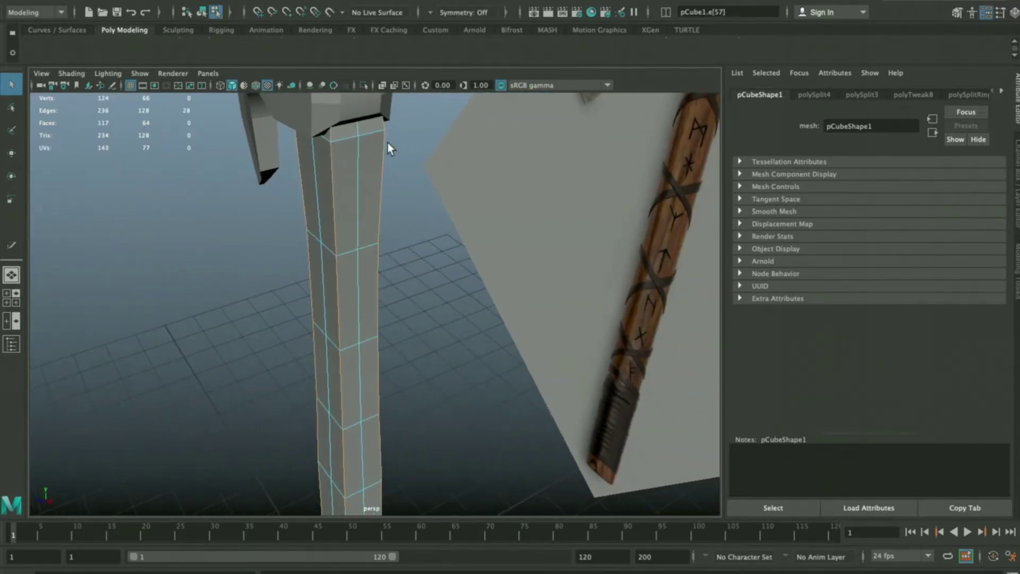
pyautogui.keyDown('alt'); pyautogui.moveTo(389, 288); pyautogui.dragTo(367, 250, button='right'); pyautogui.keyUp('alt')
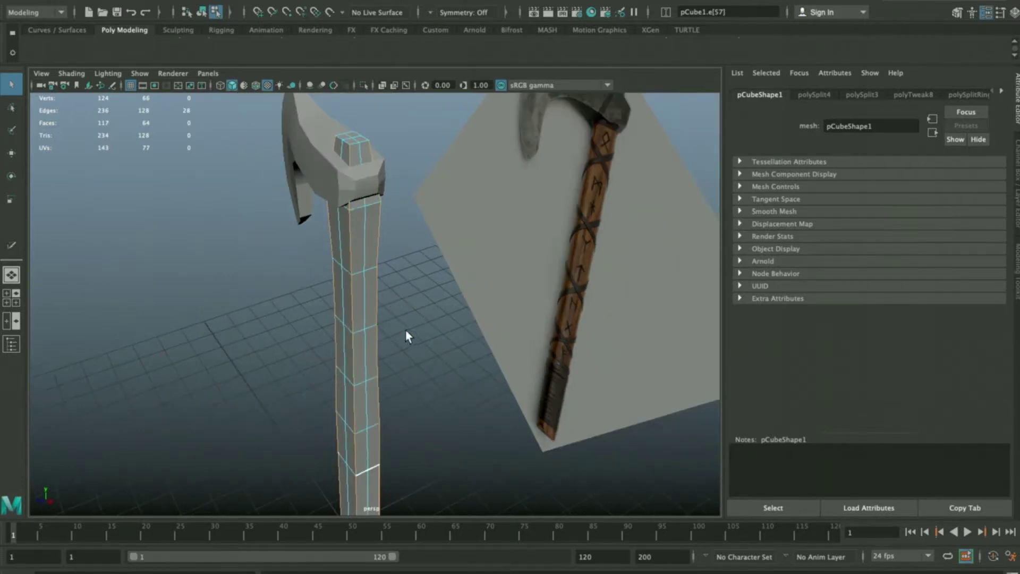
# - Scale the selected corner loops inward to round the handle's cross-section, and finish in object mode with nothing selected
pyautogui.keyDown('shift'); pyautogui.moveTo(236, 164); pyautogui.dragTo(242, 287, button='right'); pyautogui.keyUp('shift')
pyautogui.keyDown('alt'); pyautogui.moveTo(397, 340); pyautogui.dragTo(345, 250); pyautogui.keyUp('alt')
pyautogui.keyDown('alt'); pyautogui.moveTo(391, 290); pyautogui.dragTo(494, 284); pyautogui.keyUp('alt')
pyautogui.moveTo(352, 280); pyautogui.dragTo(388, 261, button='right')
pyautogui.click(461, 252)
# - Select the axe head's vertices around the handle and adjust their thickness by scaling along one axis, finishing in object mode
pyautogui.keyDown('alt'); pyautogui.moveTo(461, 252); pyautogui.dragTo(255, 264, button='right'); pyautogui.keyUp('alt')
pyautogui.keyDown('alt'); pyautogui.moveTo(256, 264); pyautogui.dragTo(358, 296); pyautogui.keyUp('alt')
pyautogui.click(372, 220)
pyautogui.keyDown('alt'); pyautogui.moveTo(372, 220); pyautogui.dragTo(540, 181); pyautogui.keyUp('alt')
pyautogui.press('F9')
pyautogui.keyDown('alt'); pyautogui.moveTo(481, 174); pyautogui.dragTo(502, 328, button='right'); pyautogui.keyUp('alt')
pyautogui.keyDown('alt'); pyautogui.moveTo(499, 322); pyautogui.dragTo(314, 364); pyautogui.keyUp('alt')
pyautogui.press('w')
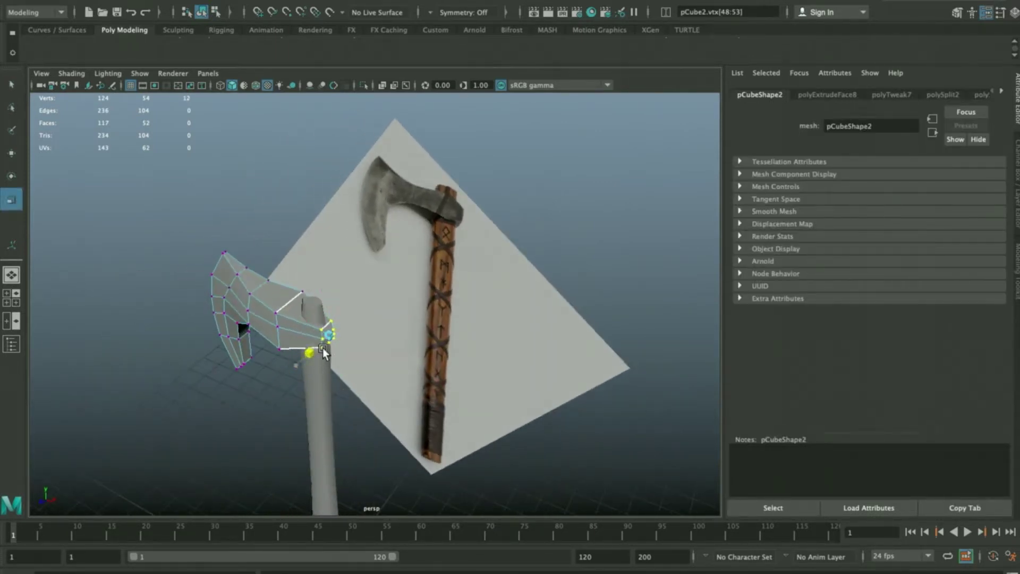
pyautogui.press('w')
pyautogui.moveTo(355, 342); pyautogui.dragTo(292, 266, button='right')
# - Select the axe head and show its UV layout in a floating UV Editor
pyautogui.keyDown('alt'); pyautogui.moveTo(254, 266); pyautogui.dragTo(340, 329); pyautogui.keyUp('alt')
pyautogui.keyDown('alt'); pyautogui.moveTo(339, 330); pyautogui.dragTo(366, 237, button='middle'); pyautogui.keyUp('alt')
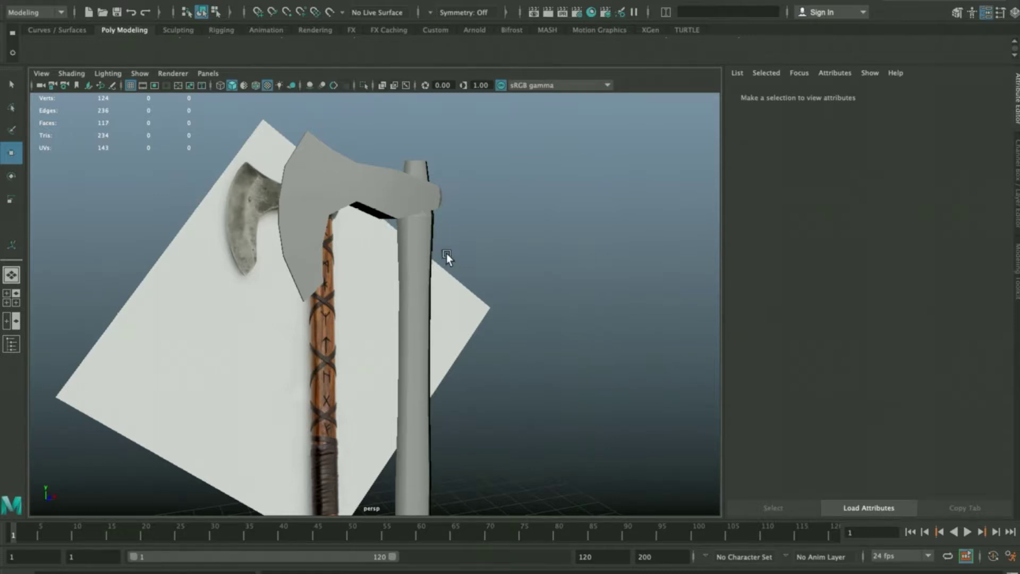
pyautogui.keyDown('alt'); pyautogui.moveTo(420, 222); pyautogui.dragTo(443, 239); pyautogui.keyUp('alt')
pyautogui.click(387, 221)
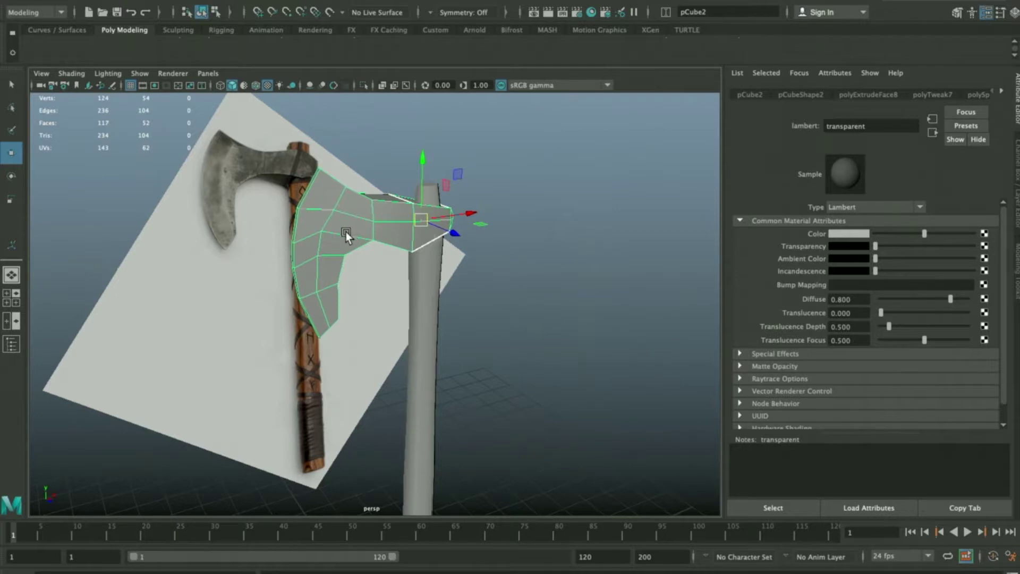
pyautogui.moveTo(734, 73); pyautogui.dragTo(662, 98)
pyautogui.scroll(-5, 667, 214)
pyautogui.scroll(-2, 667, 208)
pyautogui.keyDown('alt'); pyautogui.moveTo(667, 208); pyautogui.dragTo(538, 273, button='middle'); pyautogui.keyUp('alt')
pyautogui.scroll(3, 594, 259)
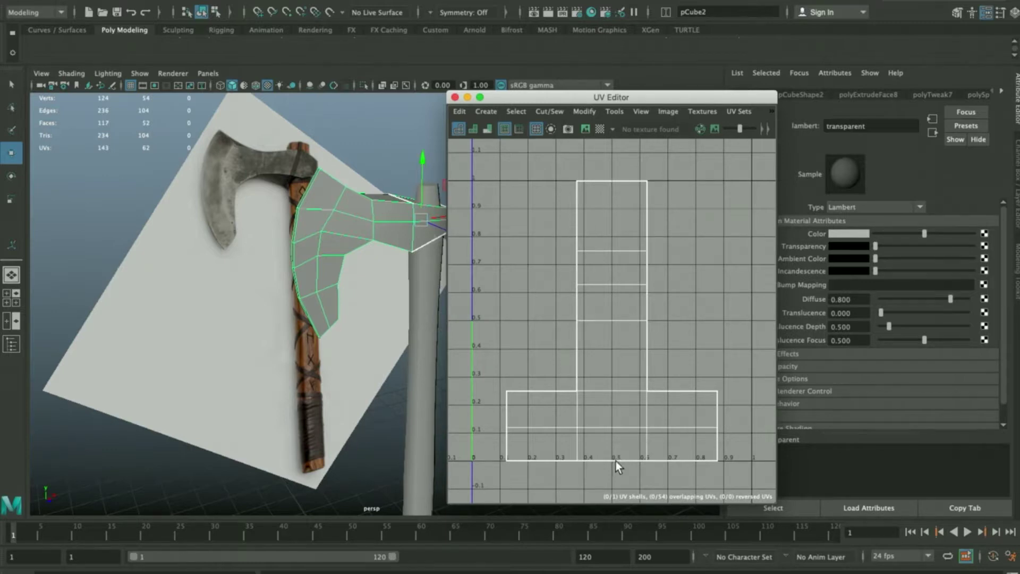
# - Float the UV Toolkit beside the UV Editor and collapse its Transform section to reach the UV creation options
pyautogui.keyDown('alt'); pyautogui.moveTo(329, 239); pyautogui.dragTo(241, 231); pyautogui.keyUp('alt')
pyautogui.moveTo(605, 99); pyautogui.dragTo(544, 103)
pyautogui.click(1017, 96)
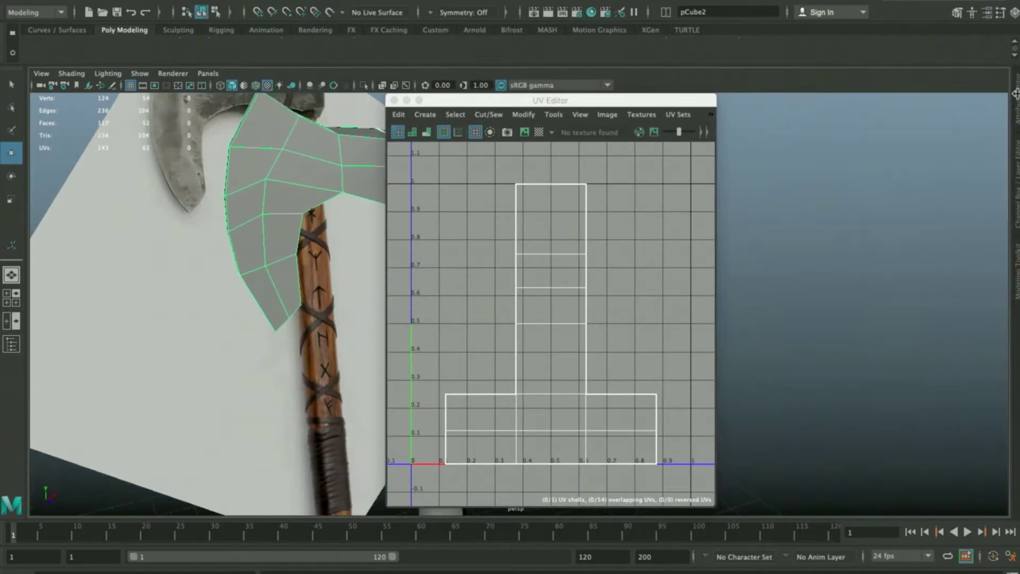
pyautogui.moveTo(1019, 53); pyautogui.dragTo(940, 87)
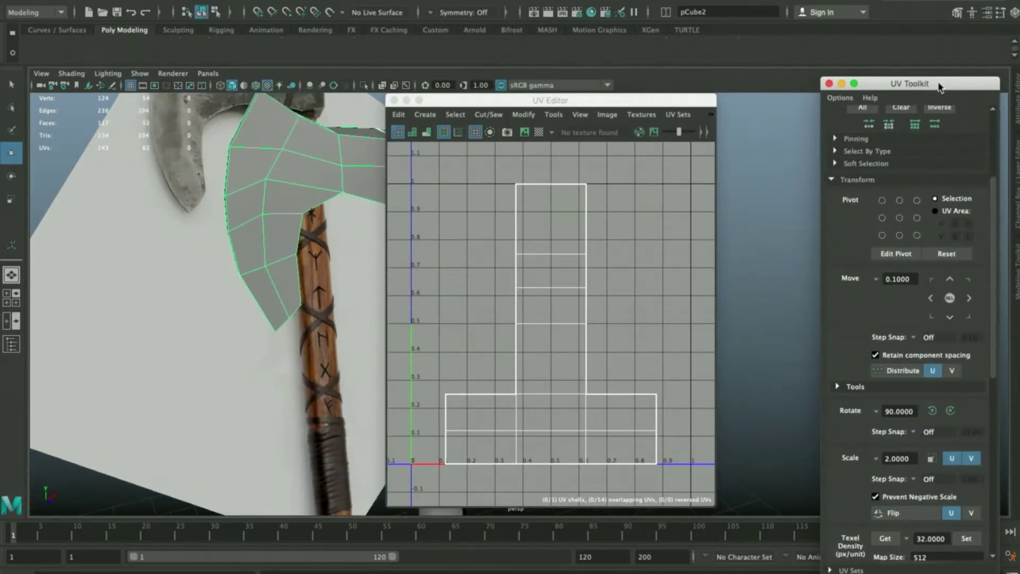
pyautogui.moveTo(672, 107); pyautogui.dragTo(746, 103)
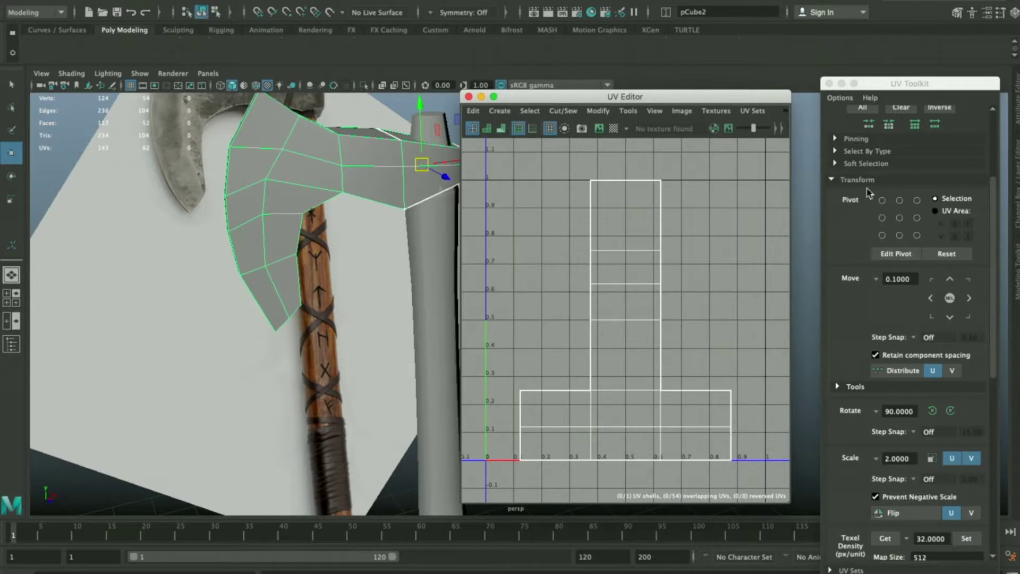
pyautogui.scroll(-2, 876, 236)
pyautogui.scroll(5, 871, 308)
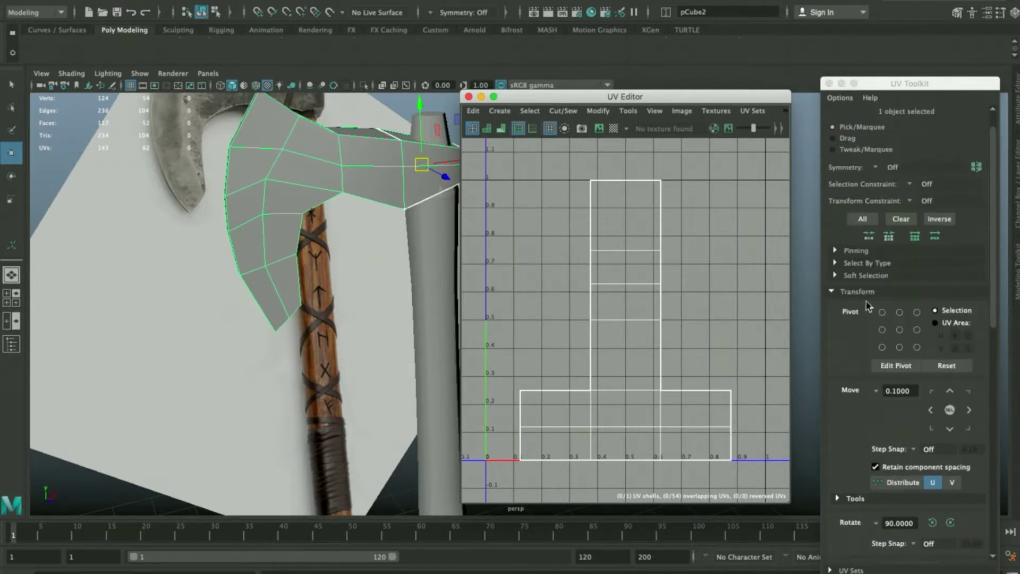
pyautogui.click(857, 291)
pyautogui.click(858, 291)
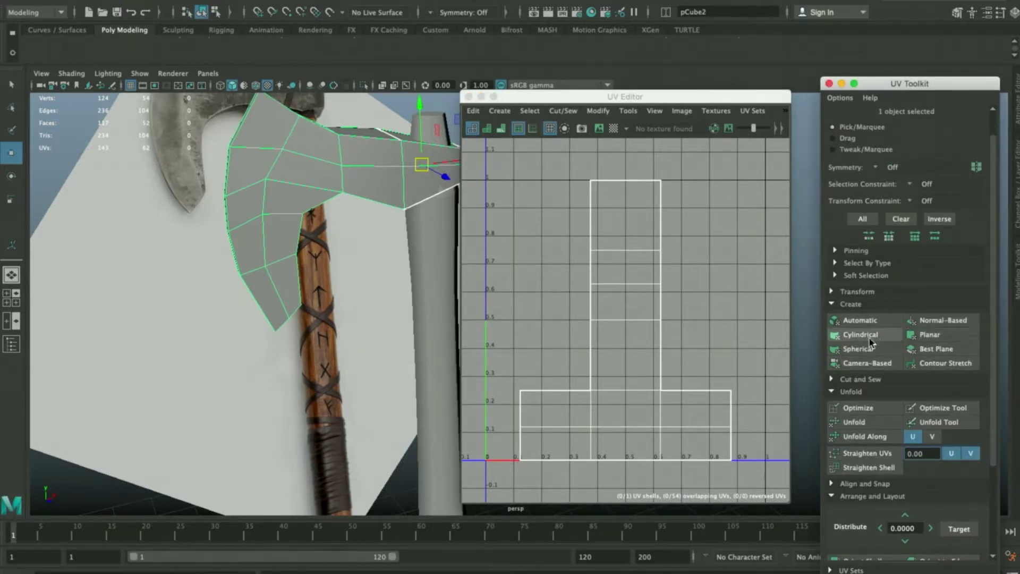
# - Apply a planar UV projection to the axe head from the Z axis, fitted to the bounding box with the image ratio kept
pyautogui.keyDown('alt'); pyautogui.moveTo(421, 244); pyautogui.dragTo(362, 202); pyautogui.keyUp('alt')
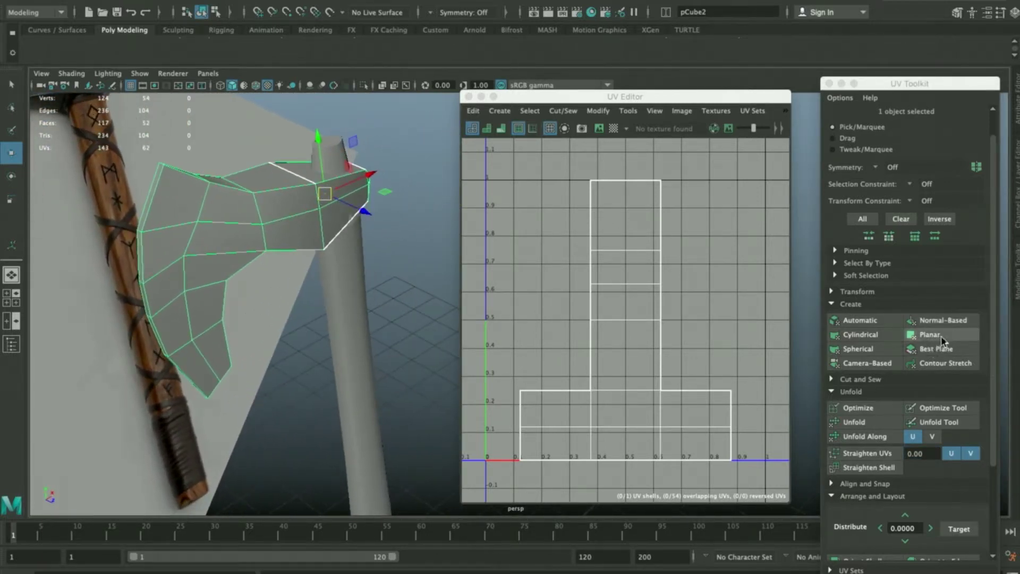
pyautogui.keyDown('shift'); pyautogui.click(920, 338); pyautogui.keyUp('shift')
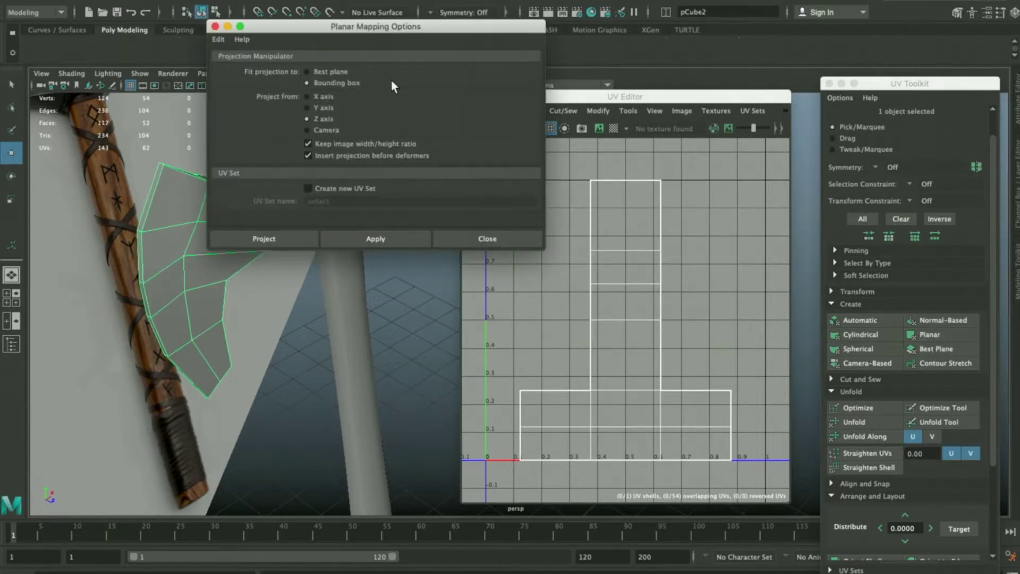
pyautogui.moveTo(430, 28); pyautogui.dragTo(702, 118)
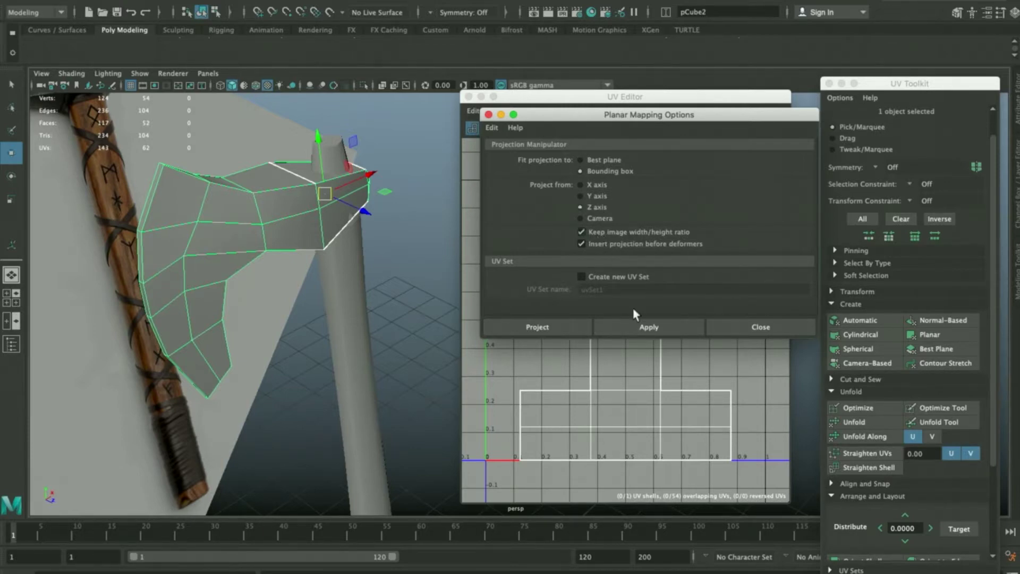
pyautogui.click(647, 326)
pyautogui.click(757, 326)
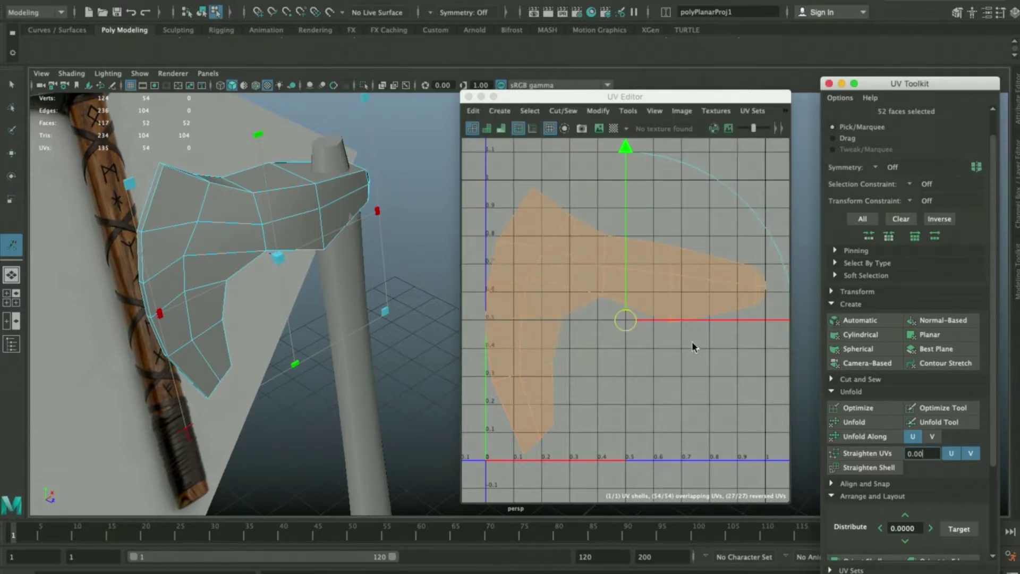
# - Return the head to object mode, widen the UV Editor, and display the checker map to inspect texture stretching
pyautogui.moveTo(340, 229); pyautogui.dragTo(399, 212, button='right')
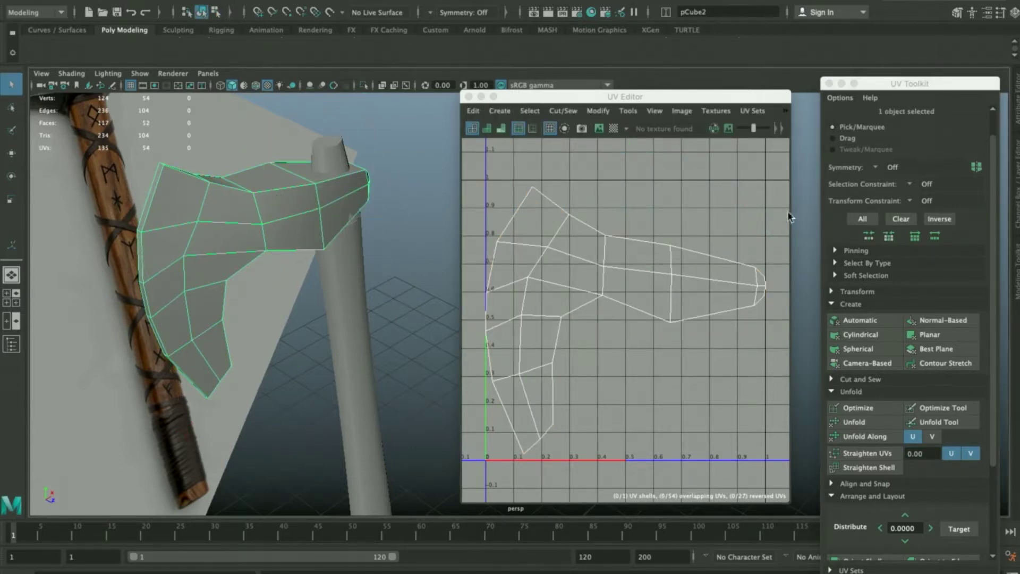
pyautogui.moveTo(791, 217); pyautogui.dragTo(865, 217)
pyautogui.click(689, 129)
pyautogui.keyDown('alt'); pyautogui.moveTo(307, 237); pyautogui.dragTo(348, 269); pyautogui.keyUp('alt')
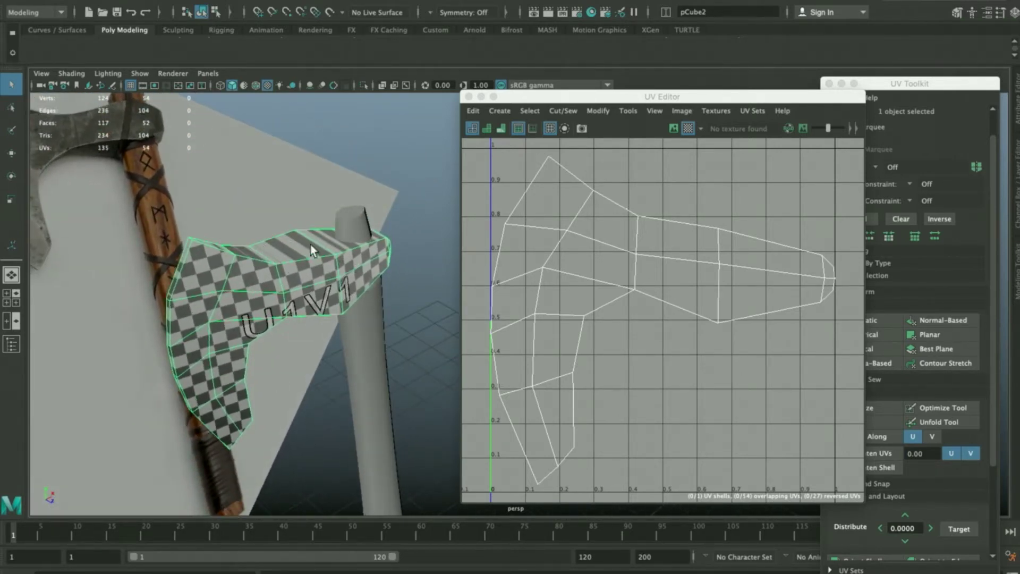
pyautogui.keyDown('alt'); pyautogui.moveTo(288, 253); pyautogui.dragTo(364, 243); pyautogui.keyUp('alt')
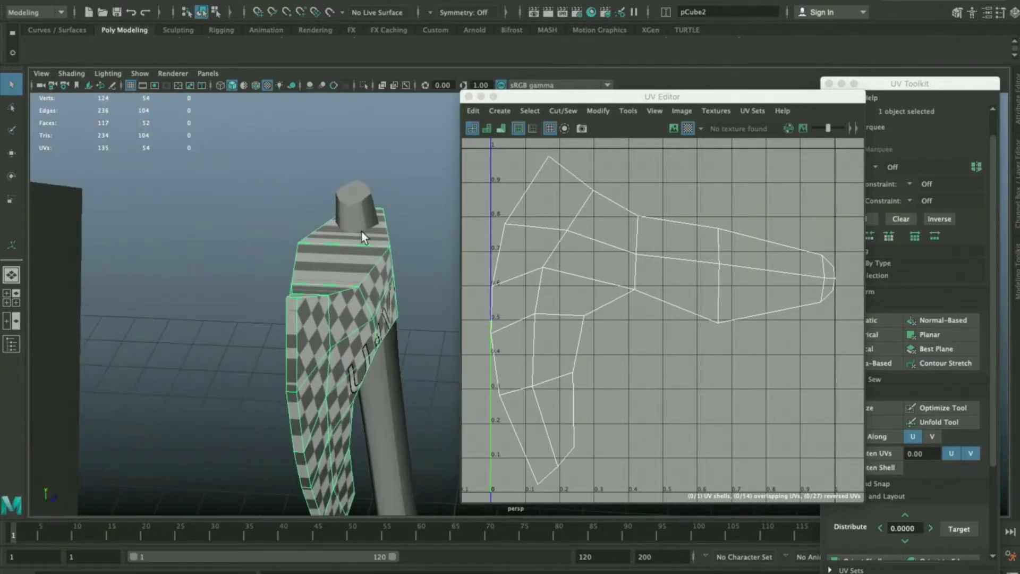
# - Insert an edge loop around the middle of the axe head's thickness with Multi-Cut
pyautogui.keyDown('shift'); pyautogui.moveTo(370, 244); pyautogui.dragTo(279, 247, button='right'); pyautogui.keyUp('shift')
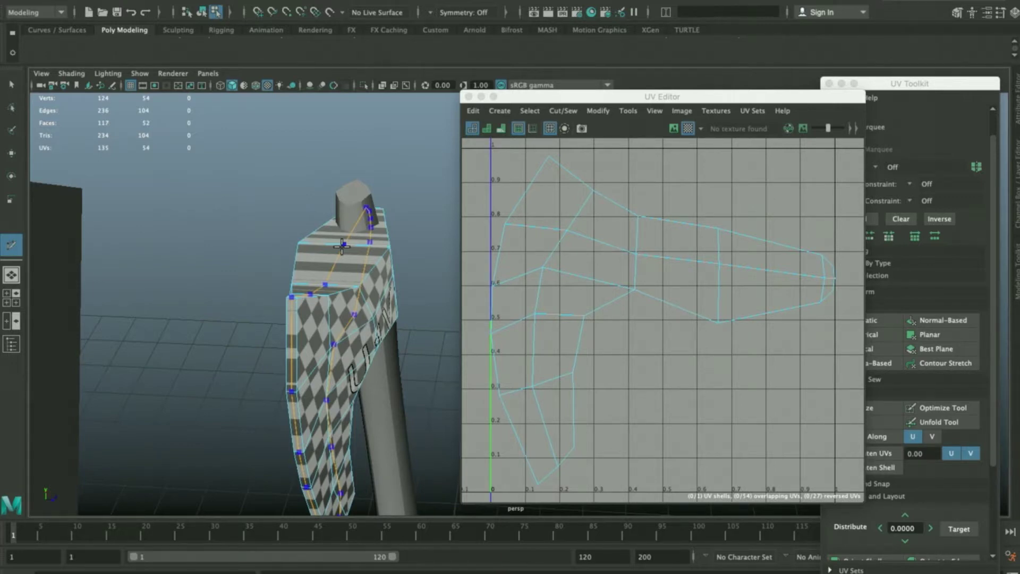
pyautogui.press('Return')
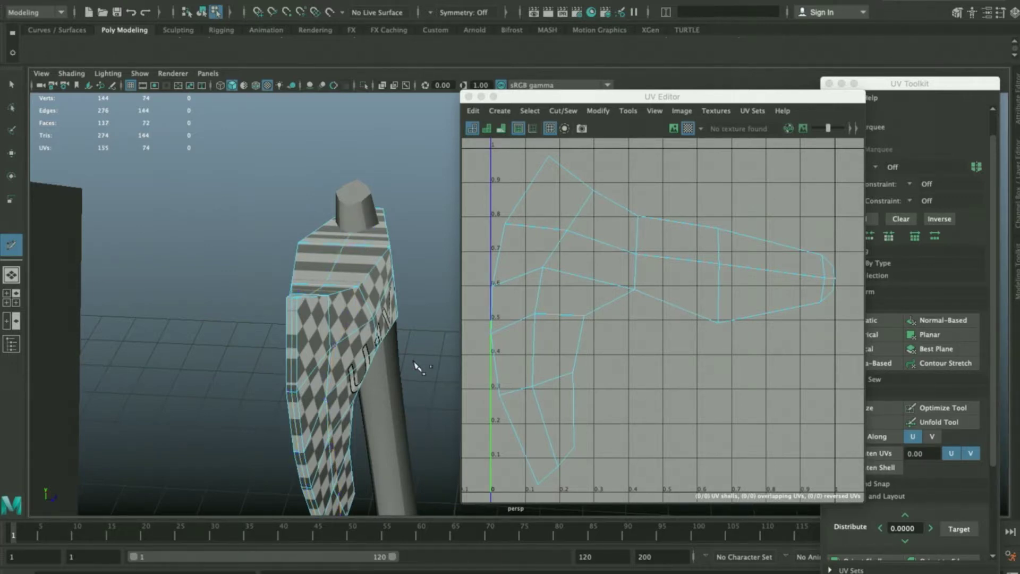
pyautogui.press('w')
pyautogui.click(727, 253)
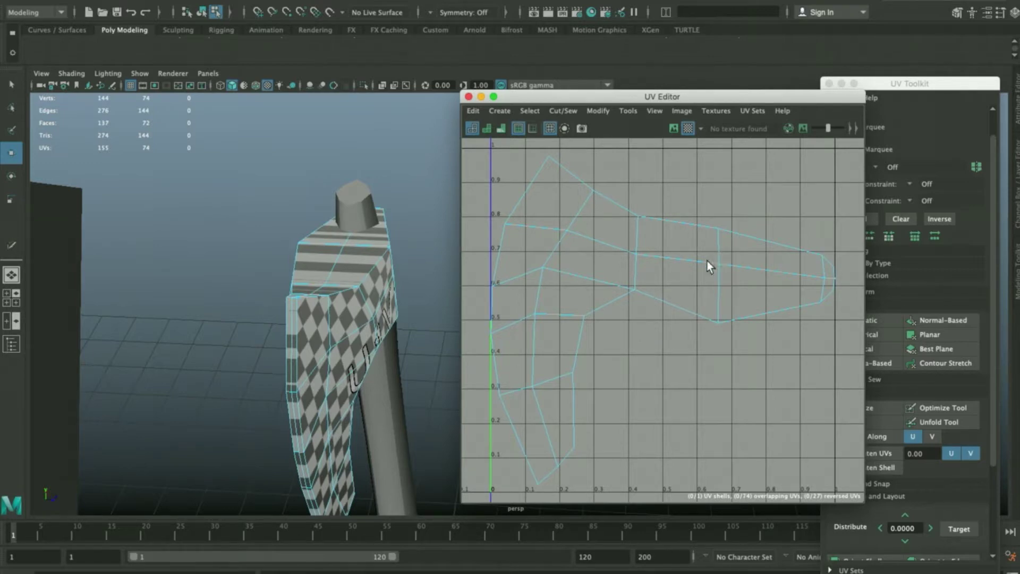
pyautogui.keyDown('alt'); pyautogui.moveTo(669, 304); pyautogui.dragTo(677, 297, button='middle'); pyautogui.keyUp('alt')
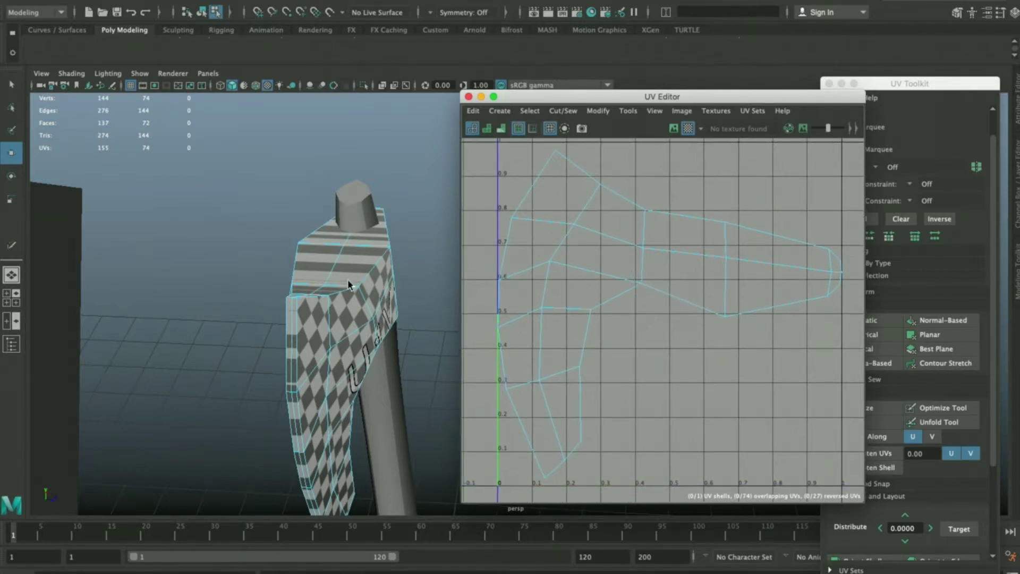
# - Select the full edge loop running around the middle of the axe head's thickness
pyautogui.moveTo(348, 284); pyautogui.dragTo(348, 245, button='right')
pyautogui.click(344, 250)
pyautogui.press('q')
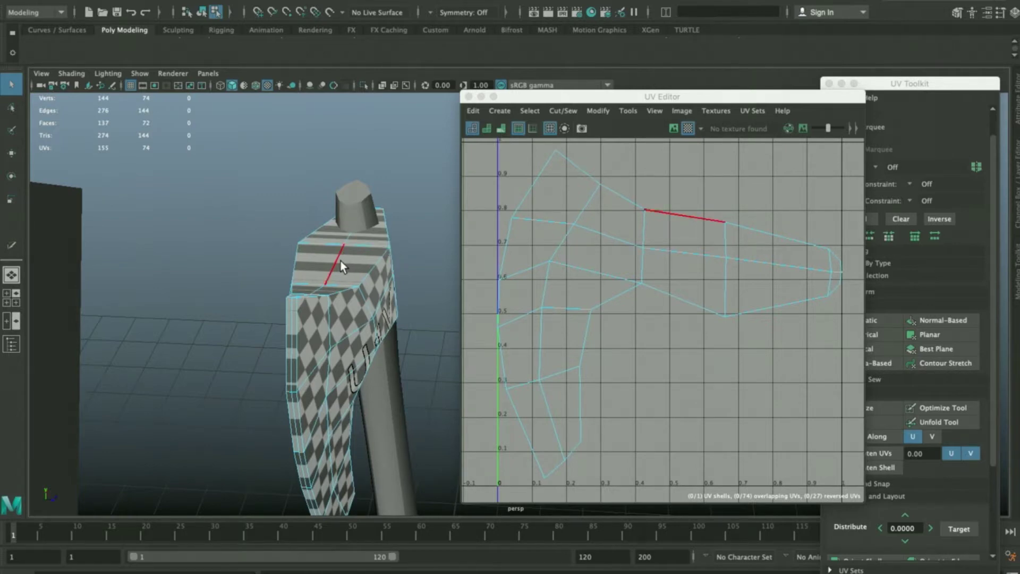
pyautogui.doubleClick(340, 260)
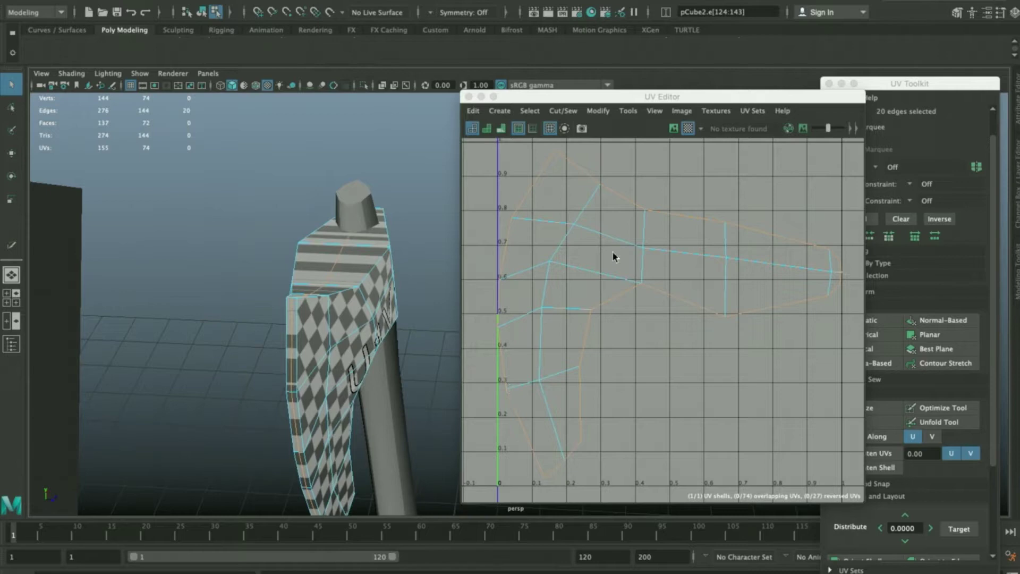
pyautogui.keyDown('alt'); pyautogui.moveTo(340, 266); pyautogui.dragTo(354, 250); pyautogui.keyUp('alt')
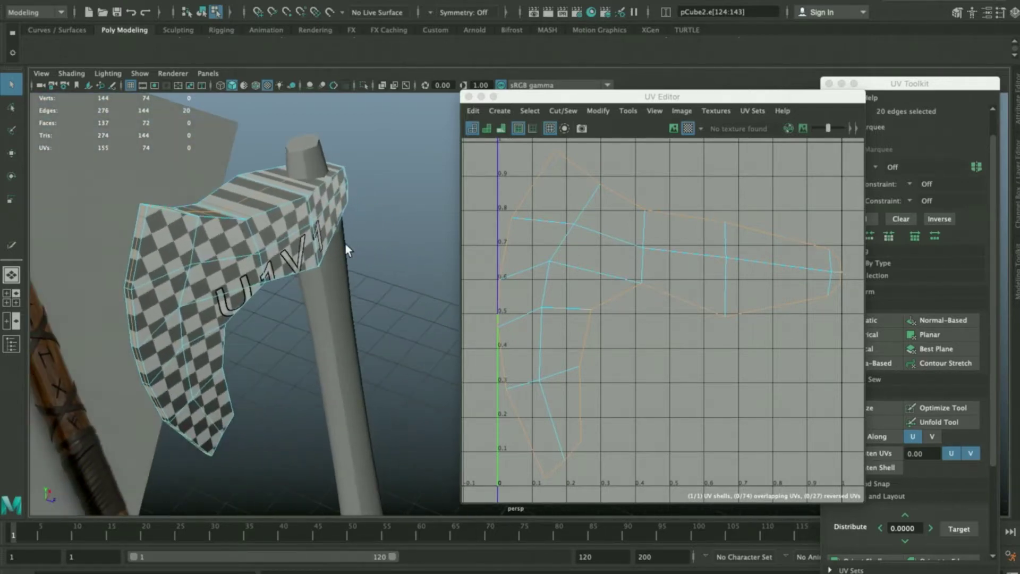
# - Examine the head's selected edge loop in the wireframe front view and four-view layout, ending in perspective with the UV Editor moved aside
pyautogui.press('space')
pyautogui.press('4')
pyautogui.press('space')
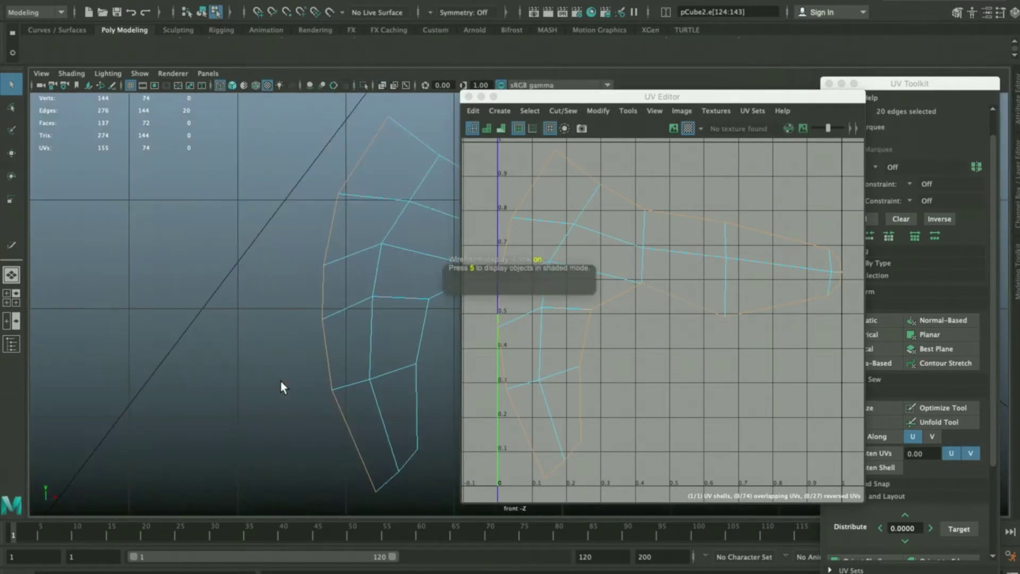
pyautogui.keyDown('alt'); pyautogui.moveTo(331, 292); pyautogui.dragTo(129, 357, button='middle'); pyautogui.keyUp('alt')
pyautogui.scroll(1, 129, 357)
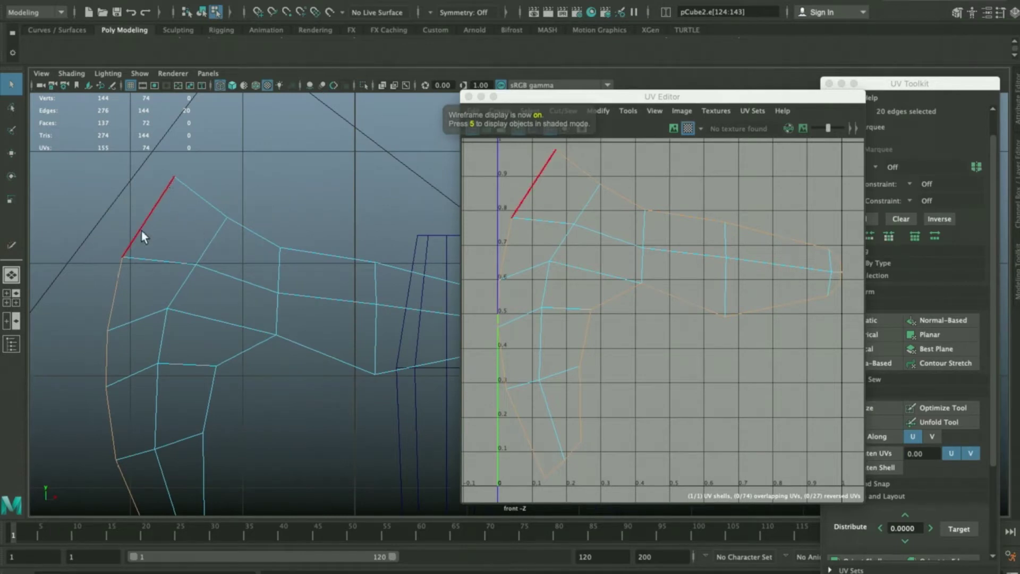
pyautogui.press('space')
pyautogui.press('f')
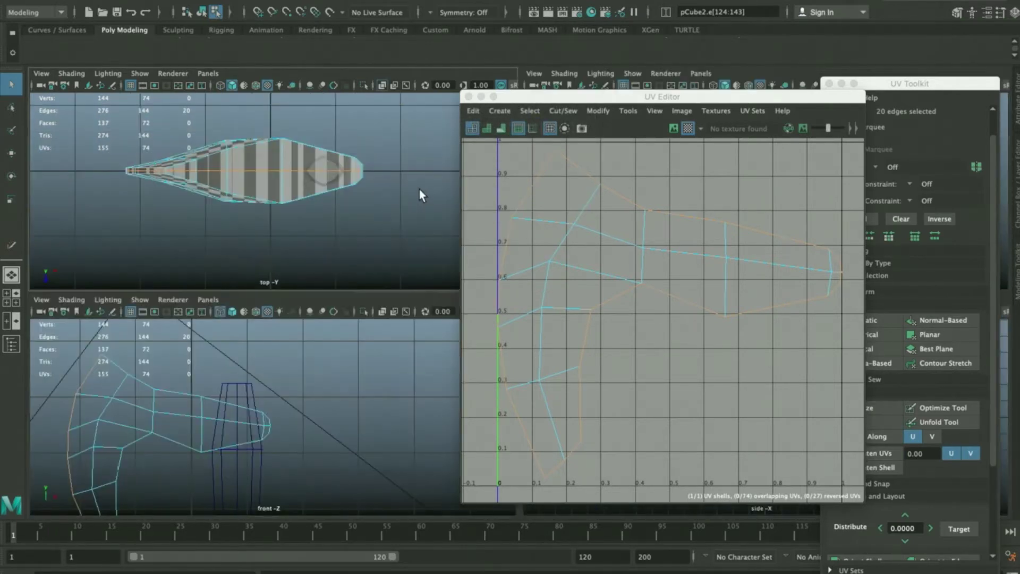
pyautogui.moveTo(539, 100); pyautogui.dragTo(522, 122)
pyautogui.press('space')
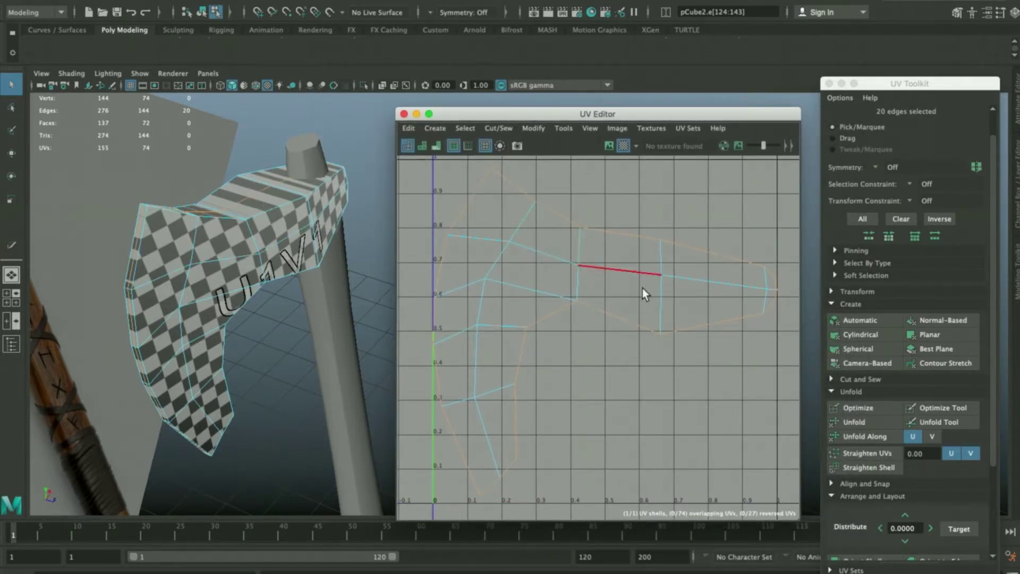
# - Switch to UV shell selection and select the axe head's entire shell with the Move tool active
pyautogui.moveTo(643, 296); pyautogui.dragTo(546, 253, button='right')
pyautogui.click(573, 241)
pyautogui.press('w')
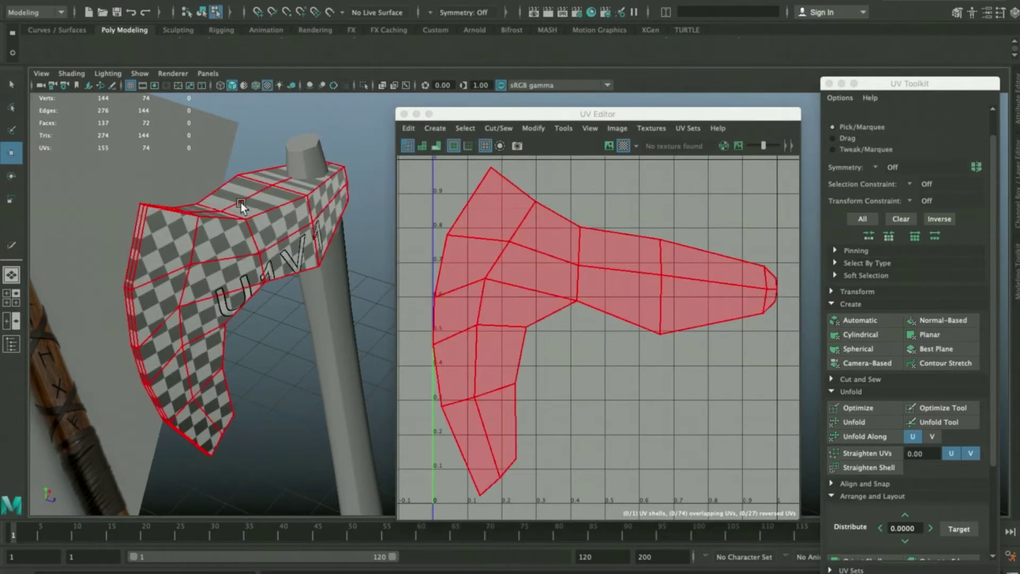
pyautogui.click(241, 203)
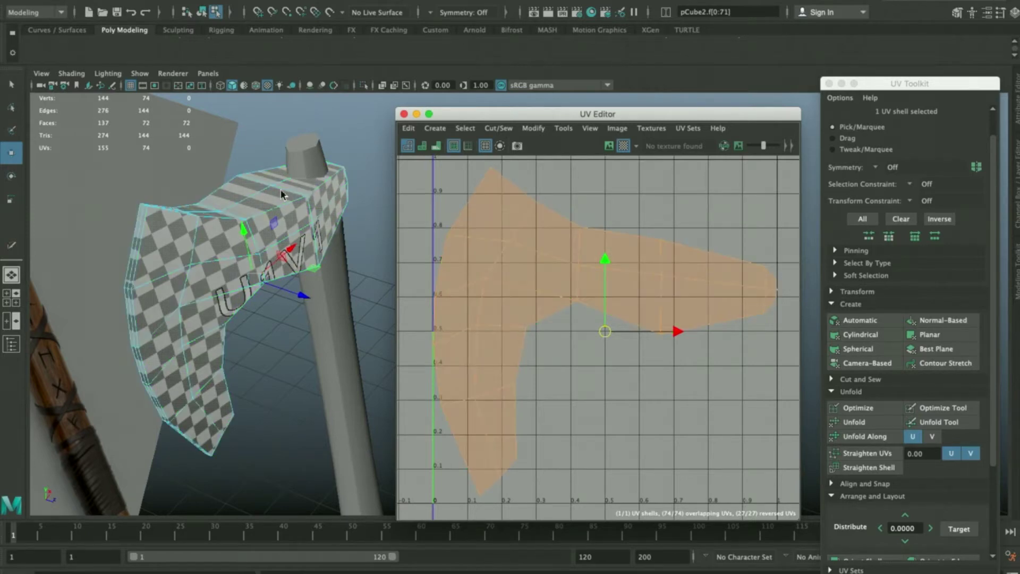
# - Select the edge loop around the middle of the axe head's thickness and cut the UVs along it
pyautogui.moveTo(291, 212); pyautogui.dragTo(281, 188, button='right')
pyautogui.doubleClick(259, 192)
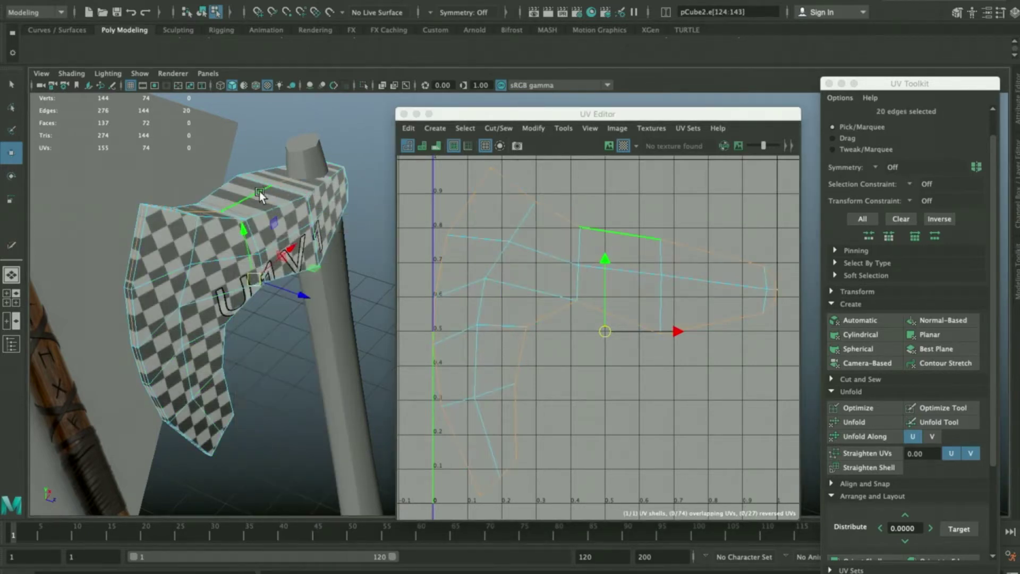
pyautogui.click(865, 379)
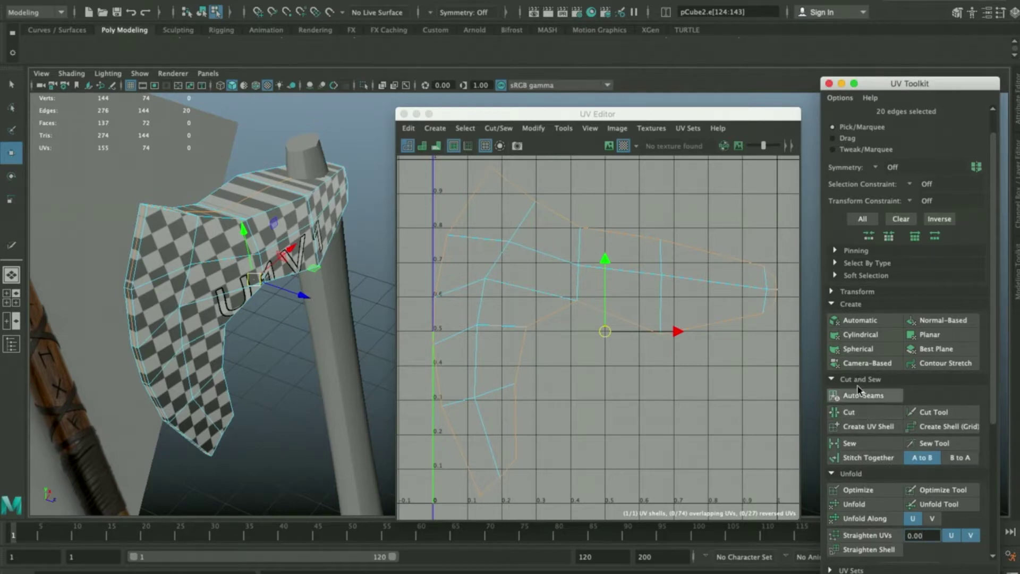
pyautogui.click(856, 378)
pyautogui.keyDown('shift'); pyautogui.rightClick(618, 192); pyautogui.keyUp('shift')
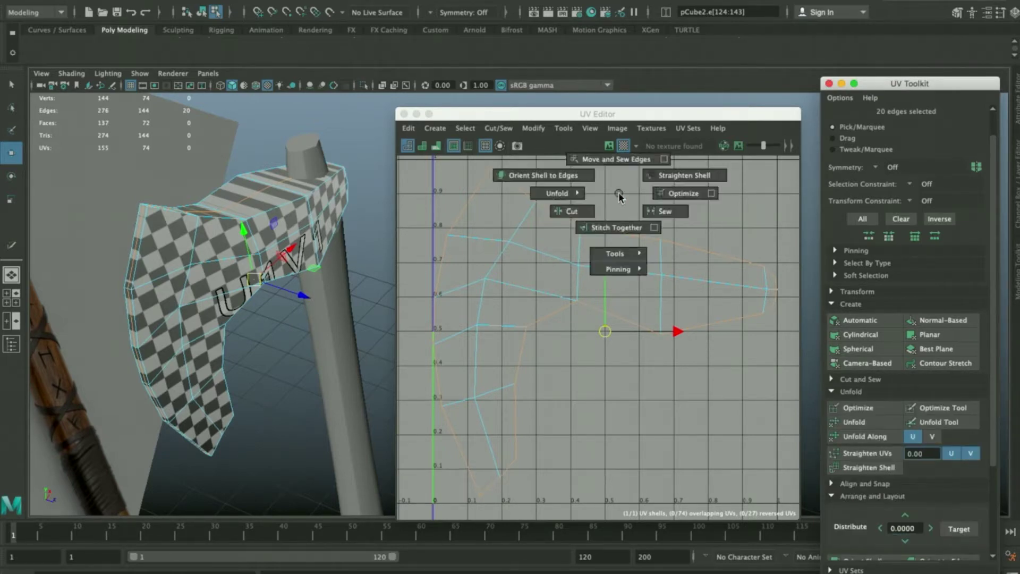
pyautogui.click(570, 211)
pyautogui.keyDown('alt'); pyautogui.moveTo(583, 195); pyautogui.dragTo(614, 256, button='right'); pyautogui.keyUp('alt')
pyautogui.click(537, 224)
pyautogui.press('super+z')
pyautogui.keyDown('shift'); pyautogui.moveTo(753, 185); pyautogui.dragTo(702, 198, button='right'); pyautogui.keyUp('shift')
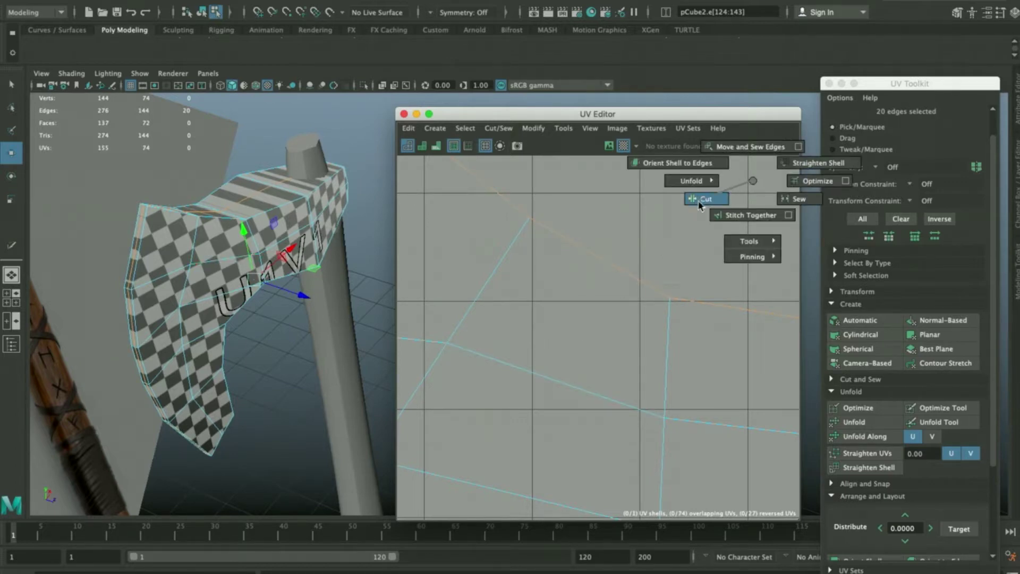
# - Select one of the two overlapping head UV shells and move it horizontally until it sits beside the other
pyautogui.keyDown('alt'); pyautogui.moveTo(640, 264); pyautogui.dragTo(589, 294, button='right'); pyautogui.keyUp('alt')
pyautogui.keyDown('alt'); pyautogui.moveTo(589, 294); pyautogui.dragTo(550, 236, button='middle'); pyautogui.keyUp('alt')
pyautogui.scroll(-1, 564, 232)
pyautogui.scroll(-1, 563, 245)
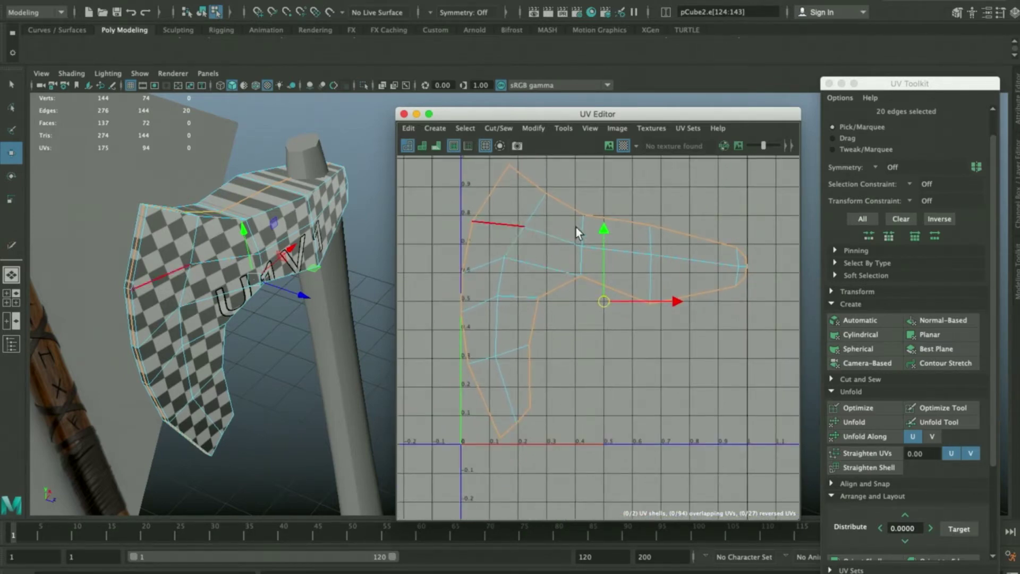
pyautogui.click(678, 210)
pyautogui.moveTo(626, 333); pyautogui.dragTo(573, 319, button='right')
pyautogui.click(557, 269)
pyautogui.moveTo(616, 311); pyautogui.dragTo(468, 314)
pyautogui.keyDown('alt'); pyautogui.moveTo(468, 314); pyautogui.dragTo(611, 304, button='middle'); pyautogui.keyUp('alt')
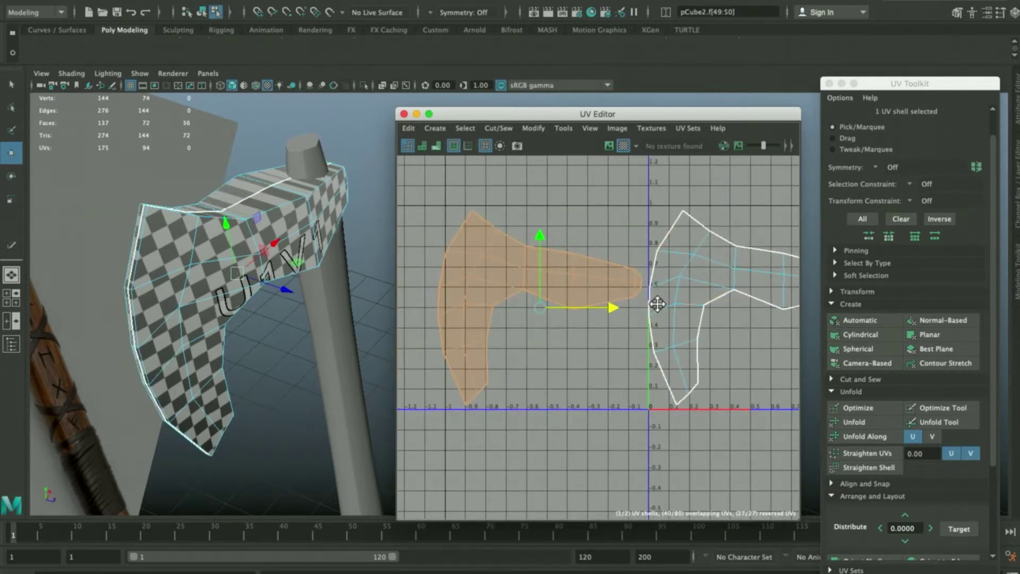
# - Deselect the shell and turn on shaded UV display to compare the orientation of the two head shells
pyautogui.click(608, 197)
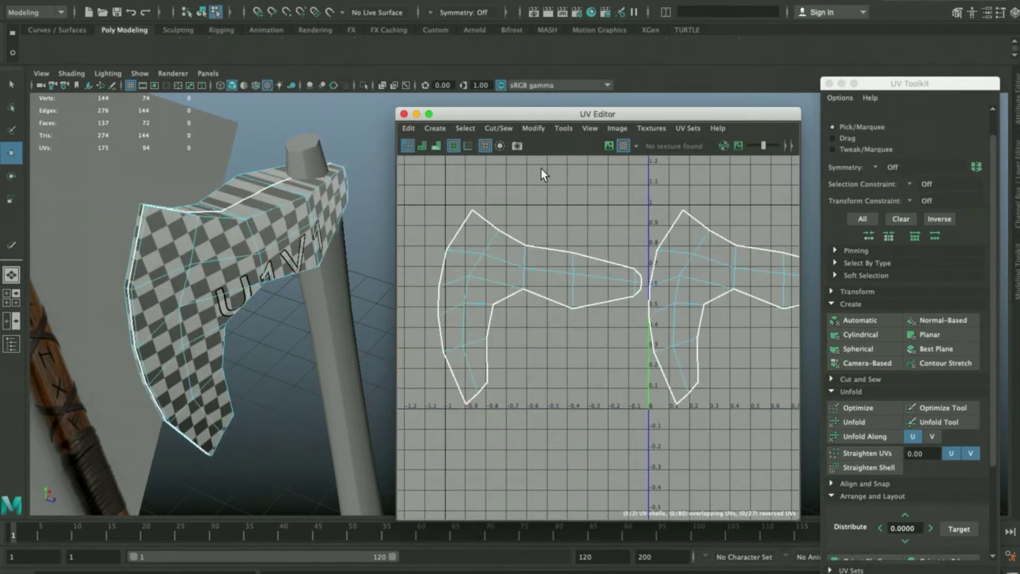
pyautogui.click(422, 146)
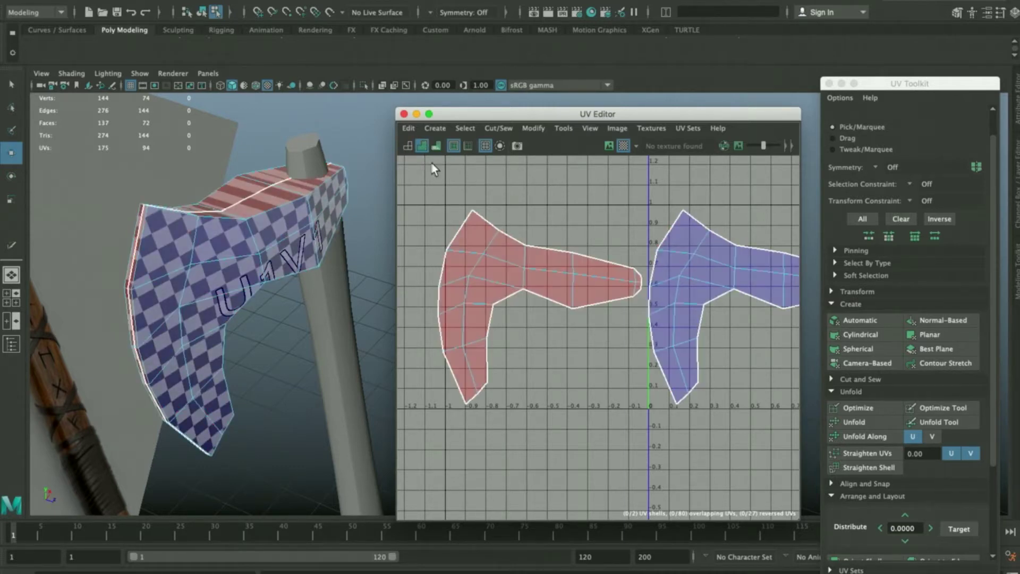
pyautogui.keyDown('alt'); pyautogui.moveTo(614, 229); pyautogui.dragTo(577, 219, button='middle'); pyautogui.keyUp('alt')
pyautogui.click(680, 245)
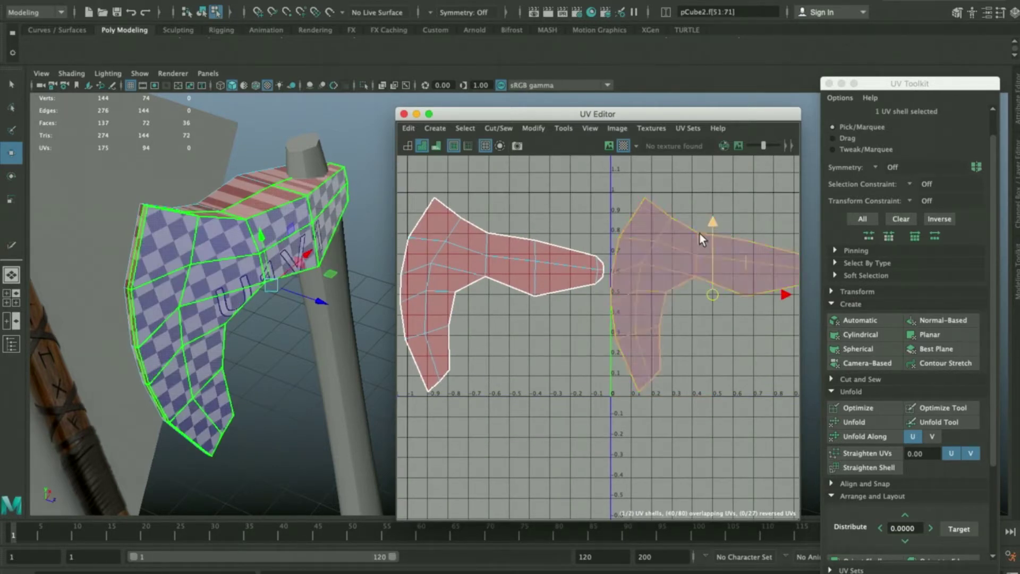
# - Flip the reversed red axe head shell along U
pyautogui.click(439, 244)
pyautogui.keyDown('alt'); pyautogui.moveTo(509, 260); pyautogui.dragTo(532, 265, button='middle'); pyautogui.keyUp('alt')
pyautogui.click(575, 202)
pyautogui.keyDown('shift'); pyautogui.rightClick(575, 198); pyautogui.keyUp('shift')
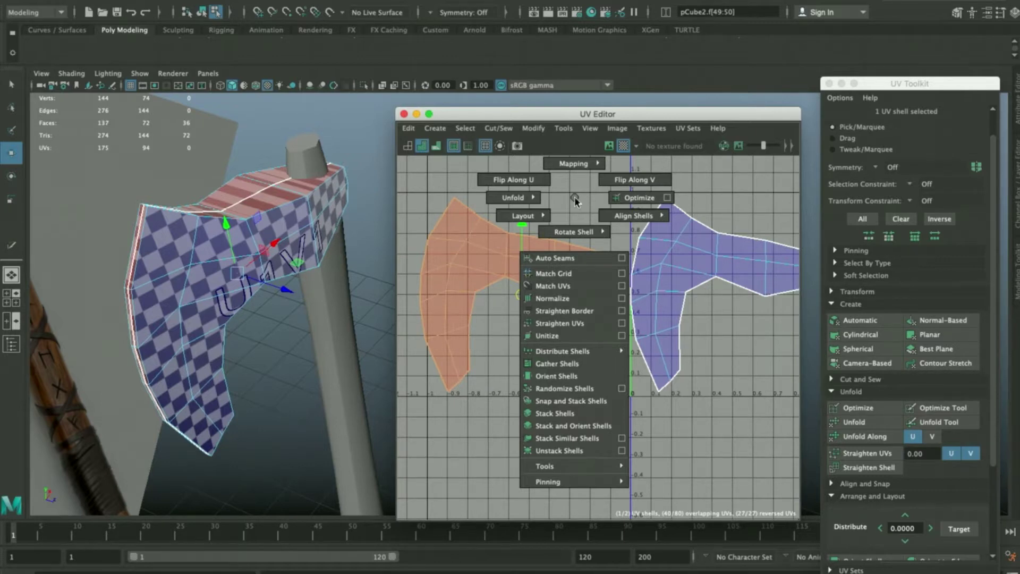
pyautogui.click(574, 204)
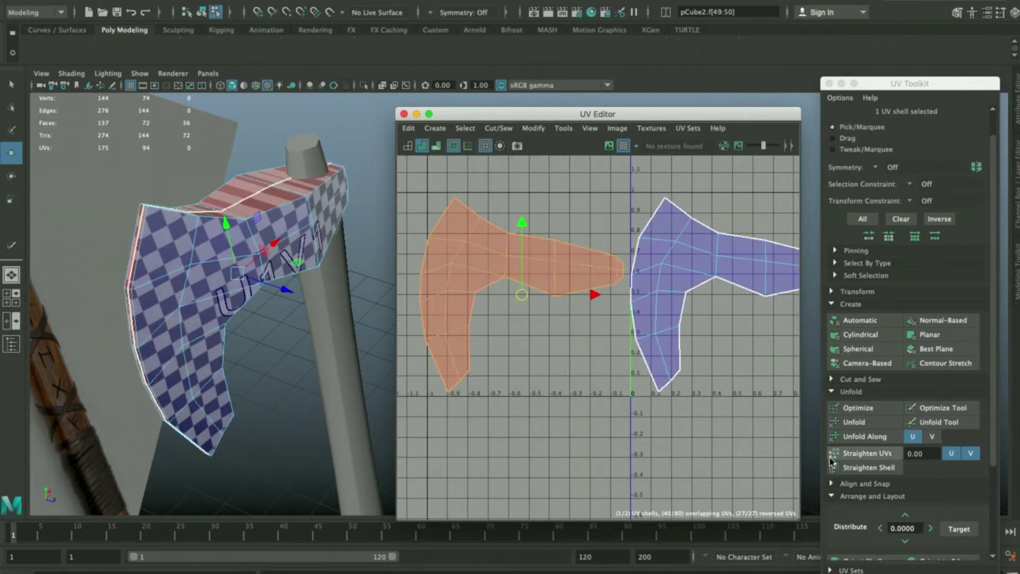
pyautogui.click(864, 294)
pyautogui.scroll(-3, 863, 296)
pyautogui.click(898, 550)
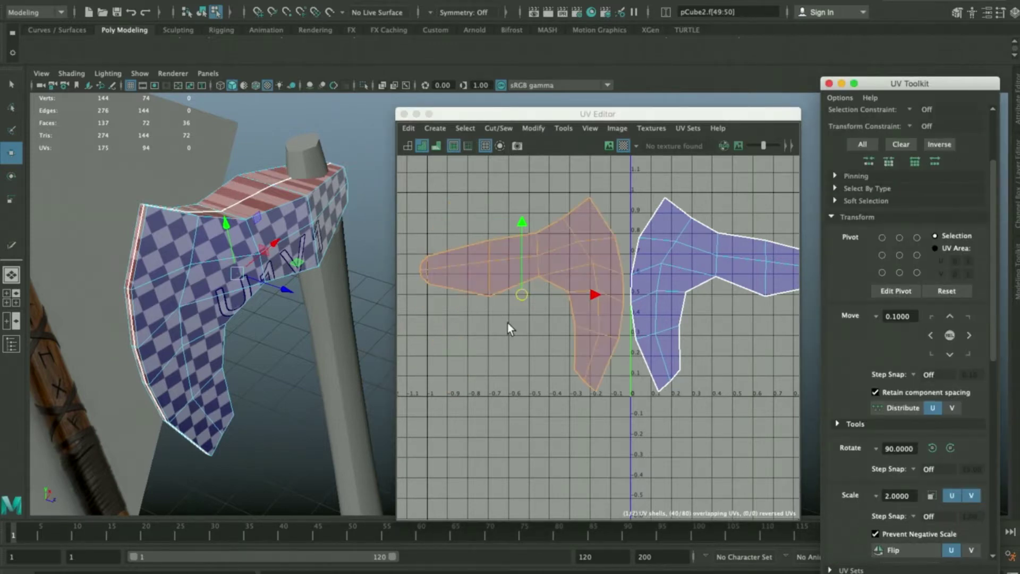
pyautogui.click(508, 323)
# - Check which side of the axe head each shell covers, and unfold the shell inside the 0–1 UV tile
pyautogui.keyDown('alt'); pyautogui.moveTo(638, 284); pyautogui.dragTo(583, 287, button='middle'); pyautogui.keyUp('alt')
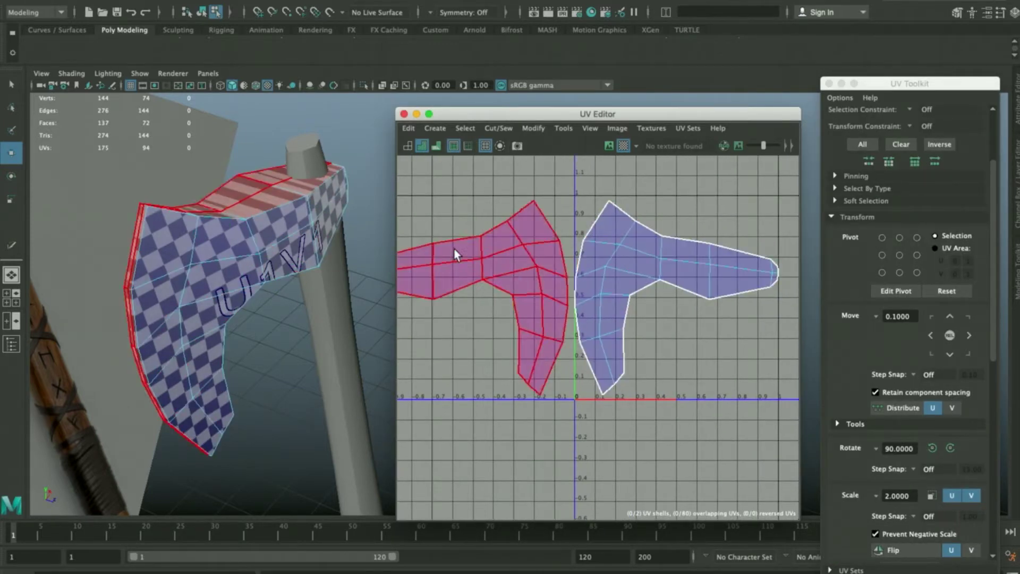
pyautogui.click(541, 245)
pyautogui.keyDown('alt'); pyautogui.moveTo(358, 227); pyautogui.dragTo(307, 215); pyautogui.keyUp('alt')
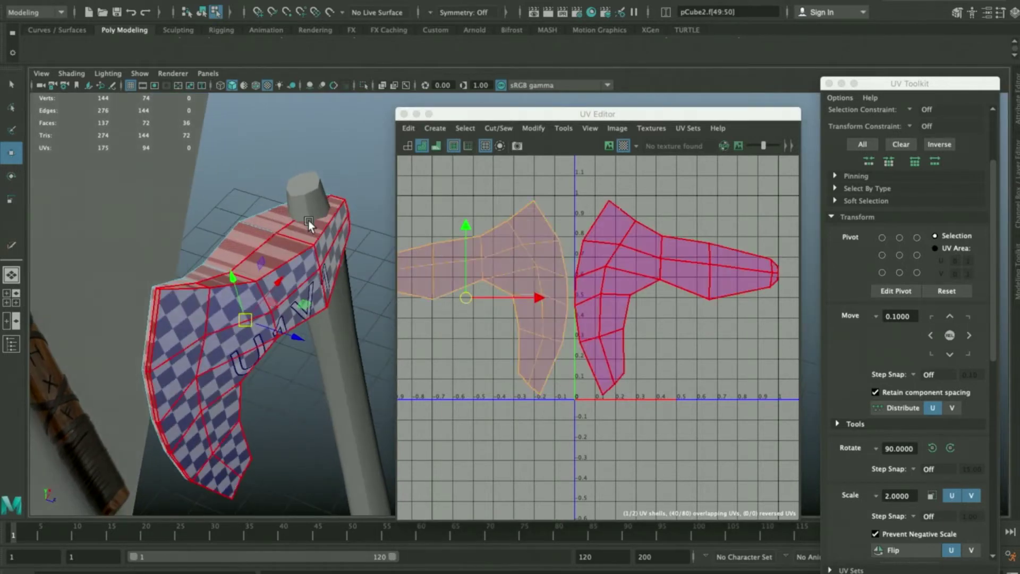
pyautogui.click(615, 266)
pyautogui.click(842, 216)
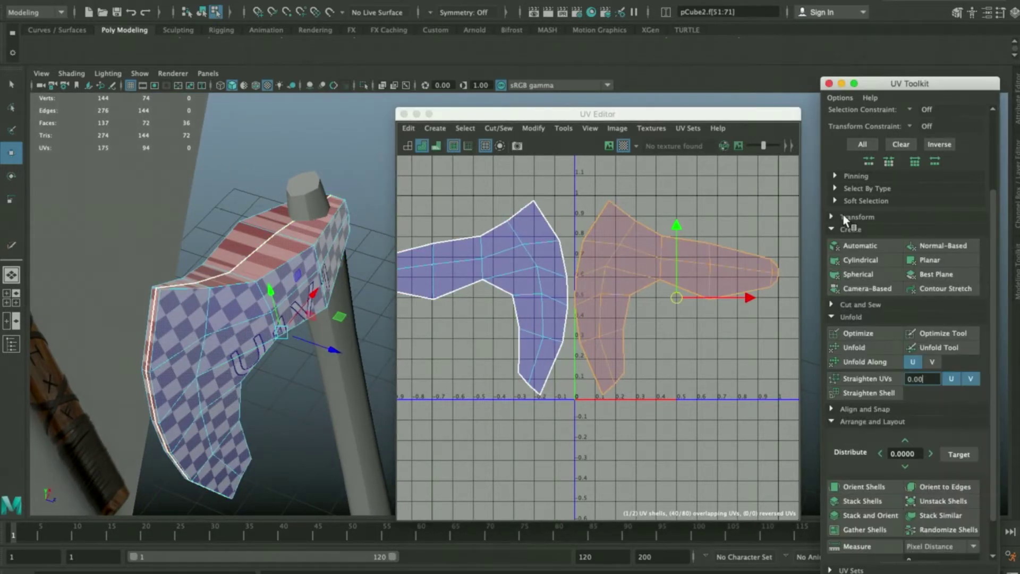
pyautogui.click(855, 422)
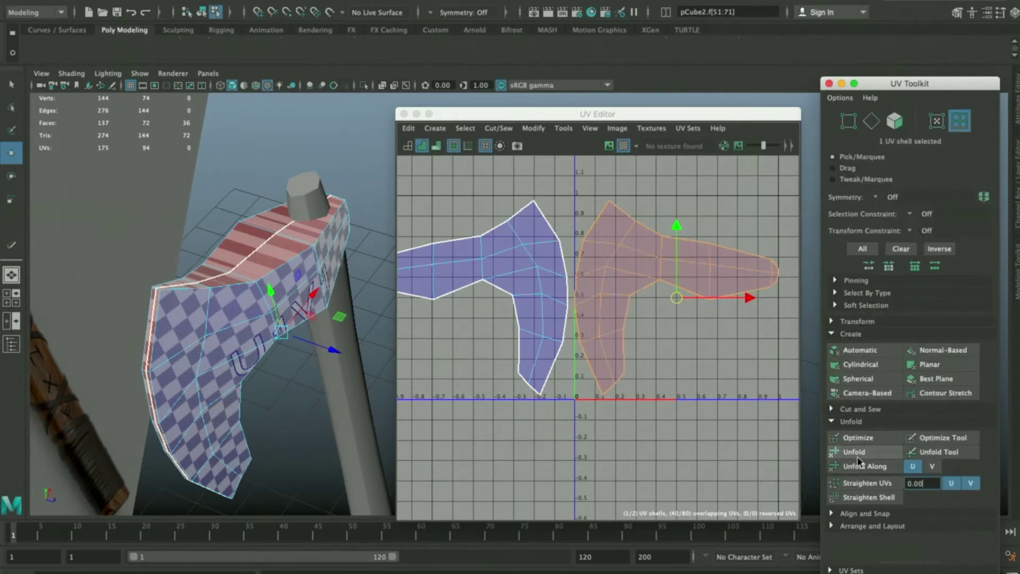
pyautogui.keyDown('shift'); pyautogui.rightClick(637, 191); pyautogui.keyUp('shift')
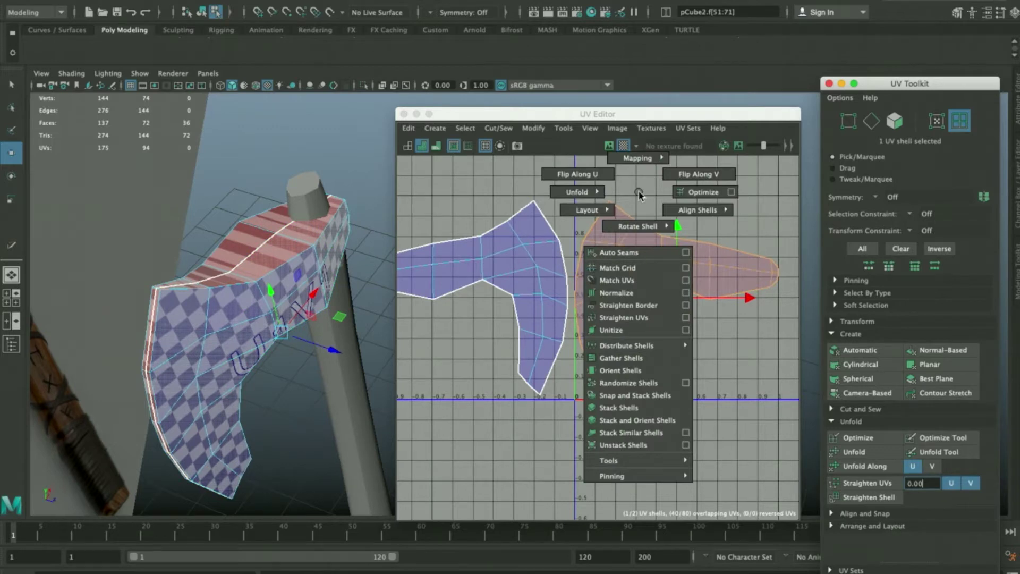
pyautogui.keyDown('shift'); pyautogui.moveTo(637, 195); pyautogui.dragTo(485, 193, button='right'); pyautogui.keyUp('shift')
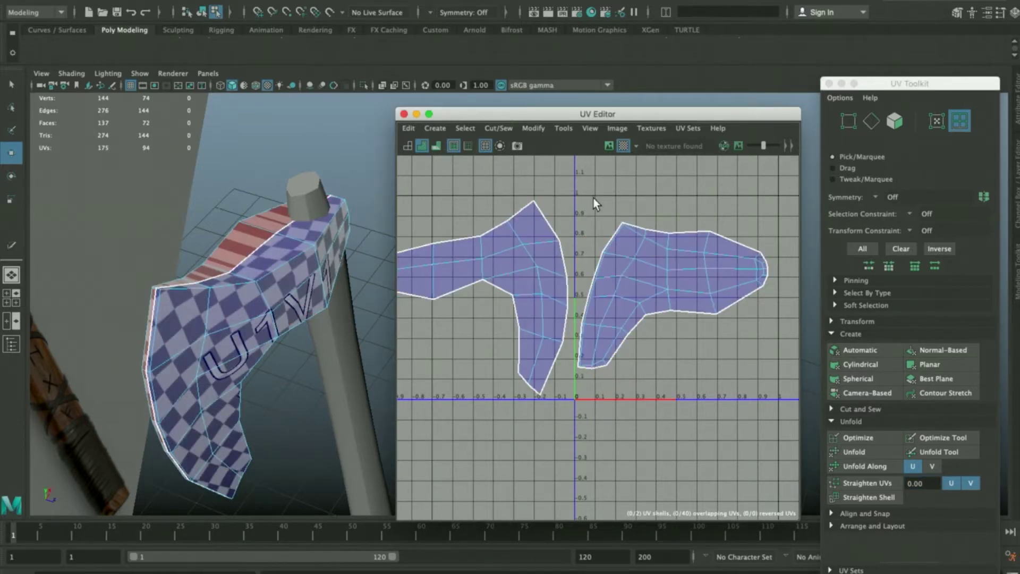
# - Unfold the flipped axe head shell as well and clear the selection
pyautogui.click(528, 228)
pyautogui.keyDown('shift'); pyautogui.moveTo(638, 194); pyautogui.dragTo(489, 199, button='right'); pyautogui.keyUp('shift')
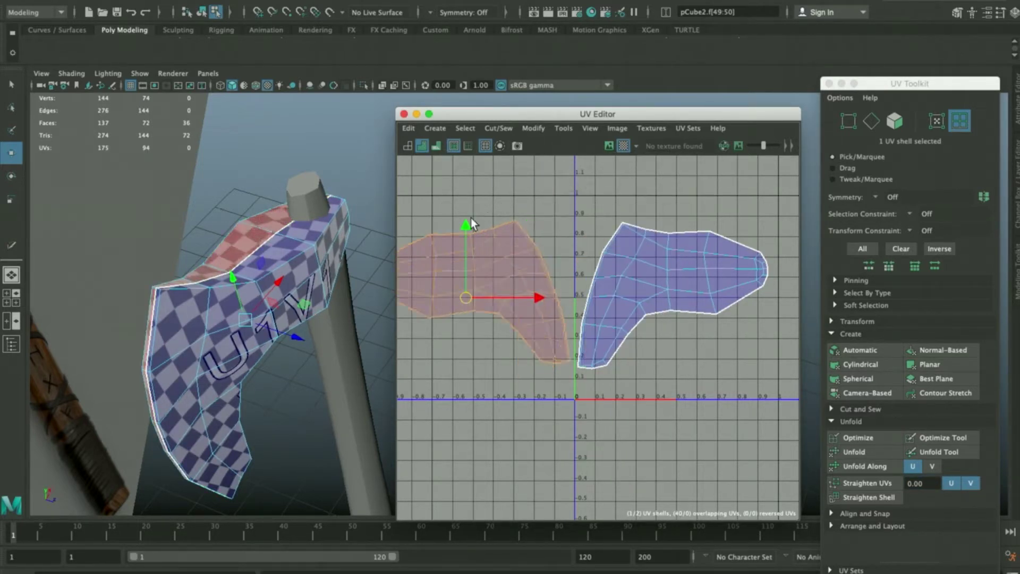
pyautogui.click(502, 201)
# - Select the axe head's four seam edges along the upper border of both UV shells
pyautogui.moveTo(271, 276); pyautogui.dragTo(335, 228, button='right')
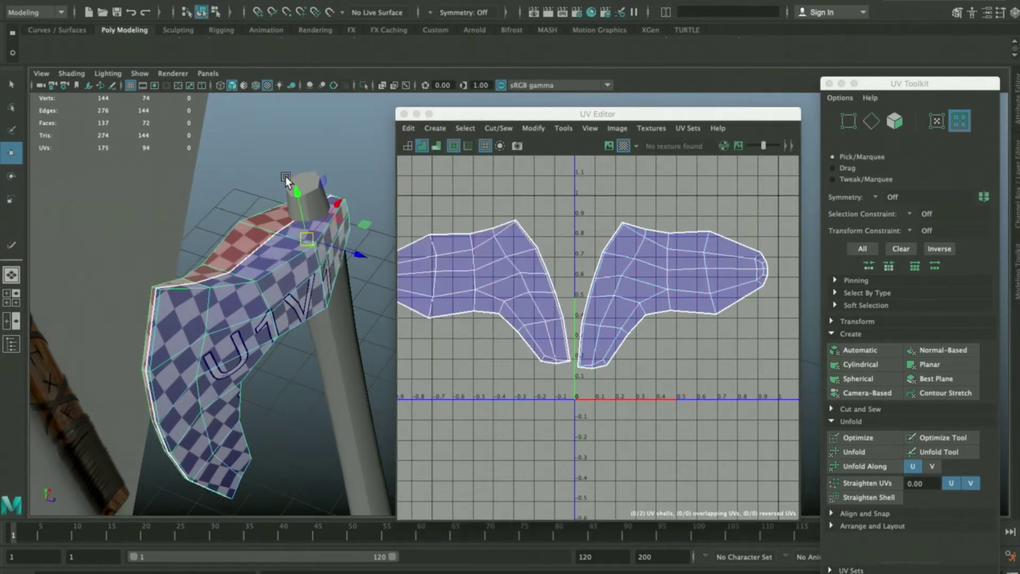
pyautogui.click(478, 250)
pyautogui.click(267, 255)
pyautogui.keyDown('alt'); pyautogui.moveTo(345, 255); pyautogui.dragTo(352, 264); pyautogui.keyUp('alt')
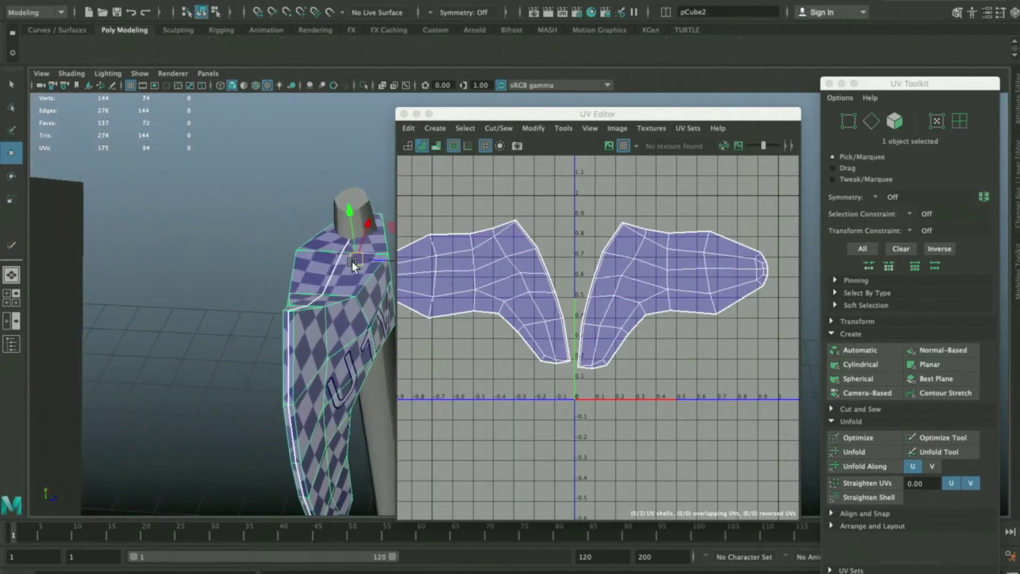
pyautogui.keyDown('alt'); pyautogui.moveTo(536, 265); pyautogui.dragTo(565, 261, button='middle'); pyautogui.keyUp('alt')
pyautogui.moveTo(564, 260); pyautogui.dragTo(564, 235, button='right')
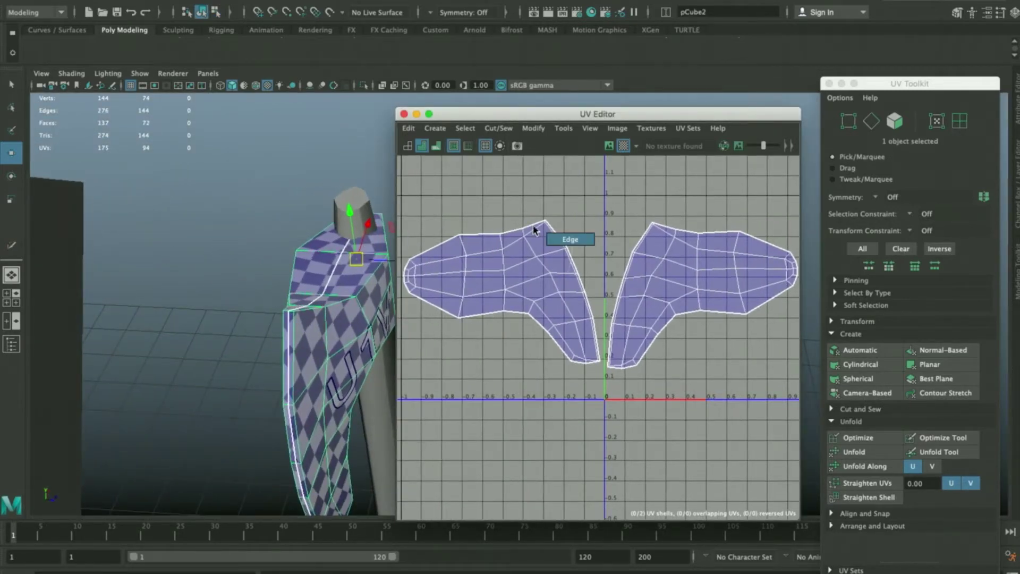
pyautogui.click(528, 222)
pyautogui.click(462, 244)
pyautogui.press('w')
pyautogui.click(450, 241)
pyautogui.doubleClick(451, 232)
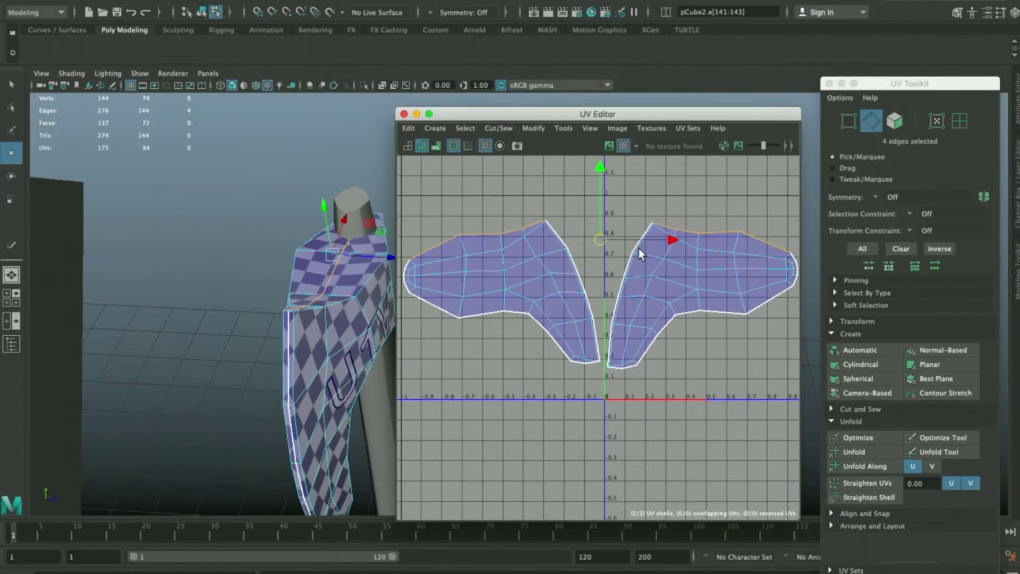
# - Try Stitch Together with A to B on the selected seam edges, and undo it
pyautogui.keyDown('alt'); pyautogui.moveTo(587, 249); pyautogui.dragTo(566, 246, button='middle'); pyautogui.keyUp('alt')
pyautogui.keyDown('shift'); pyautogui.rightClick(581, 288); pyautogui.keyUp('shift')
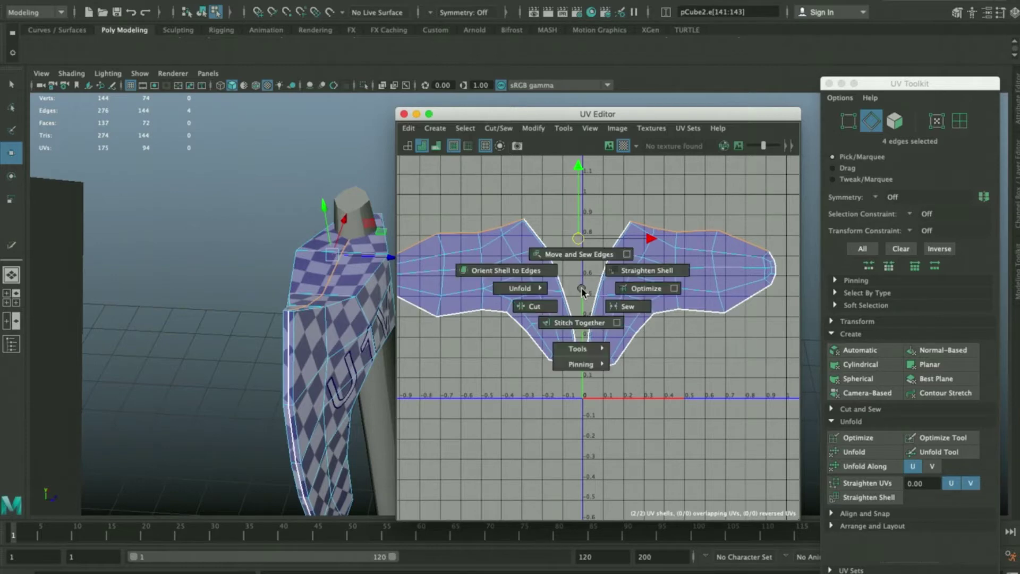
pyautogui.click(583, 289)
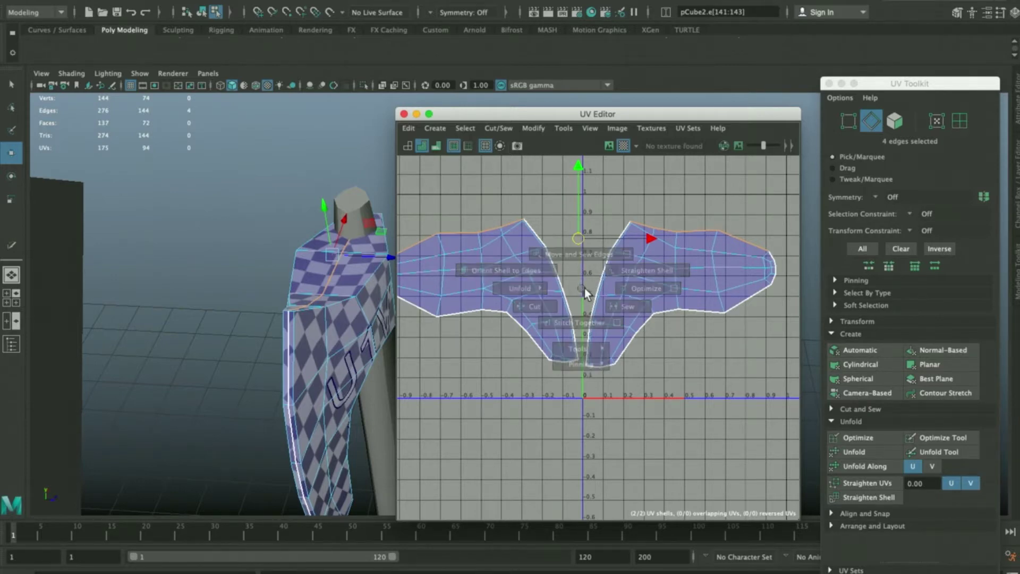
pyautogui.click(851, 333)
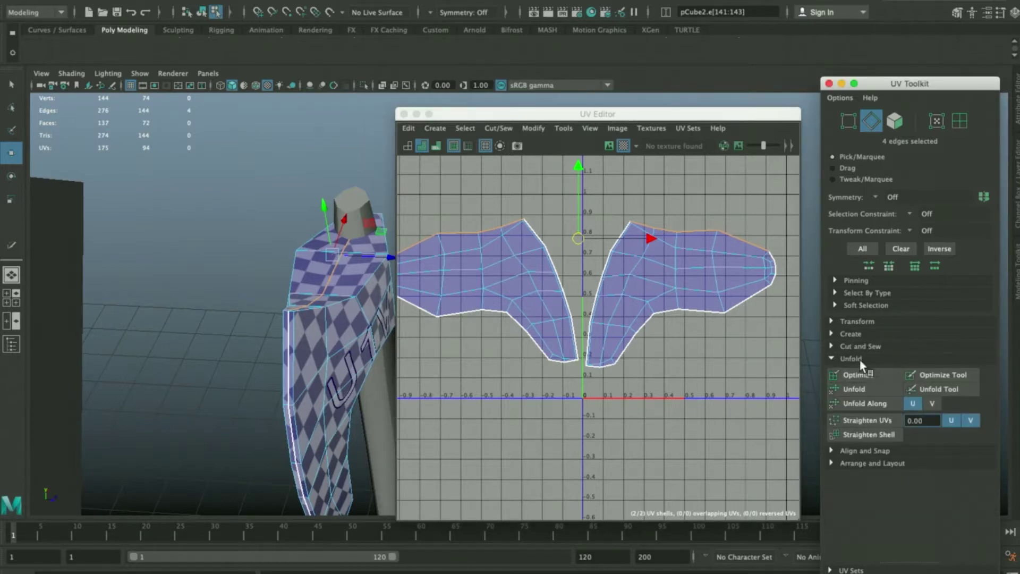
pyautogui.click(855, 345)
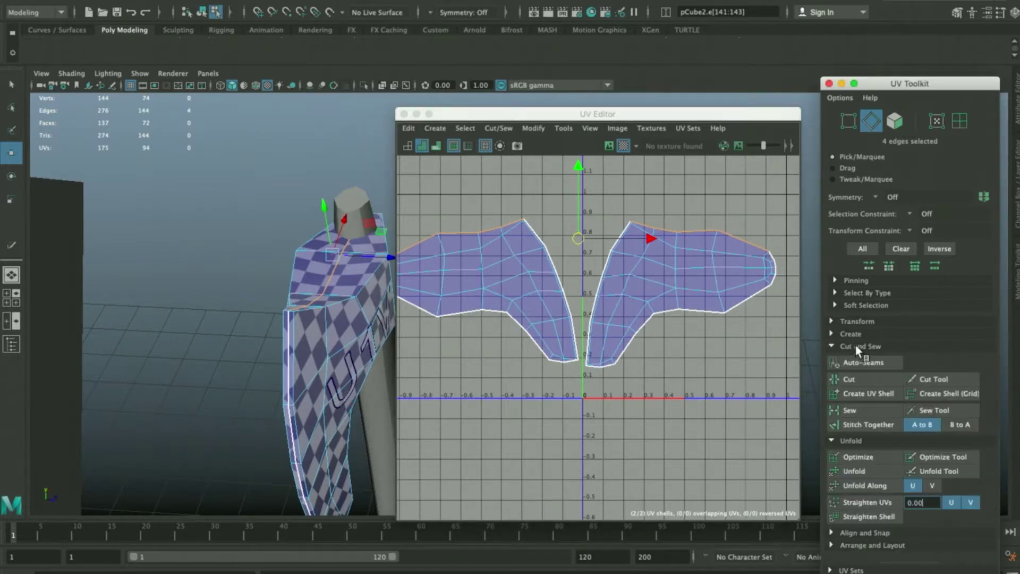
pyautogui.click(862, 428)
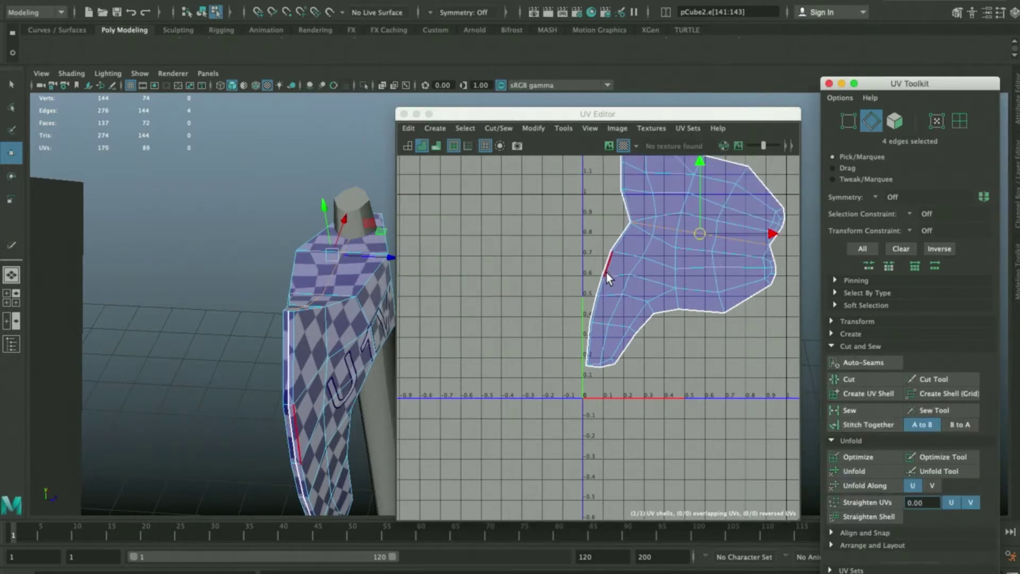
pyautogui.hotkey('ctrl', 'z')
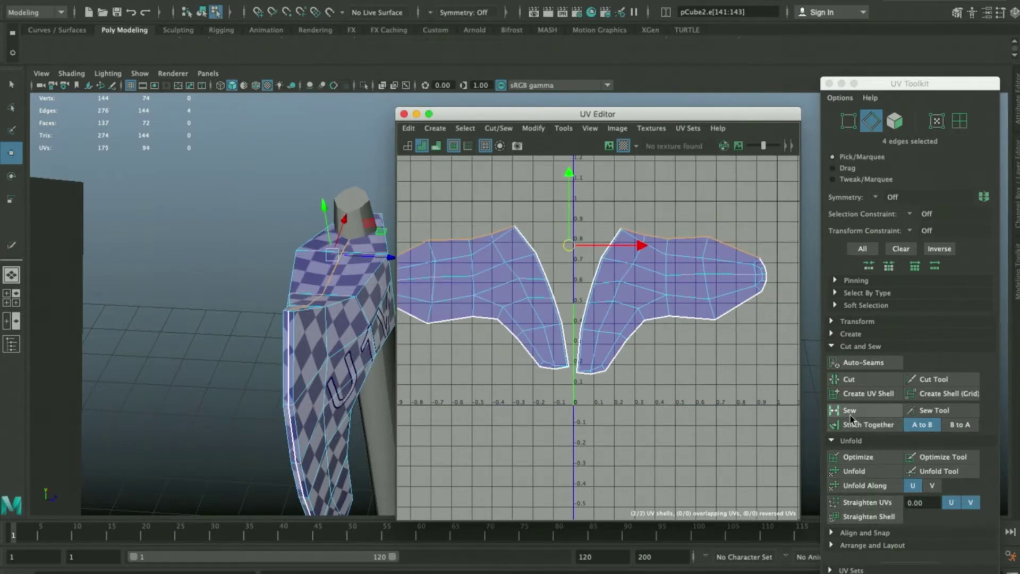
# - Move and sew the two head shells along the selected seam edges, and unfold the combined shell
pyautogui.keyDown('shift'); pyautogui.moveTo(568, 303); pyautogui.dragTo(569, 281, button='right'); pyautogui.keyUp('shift')
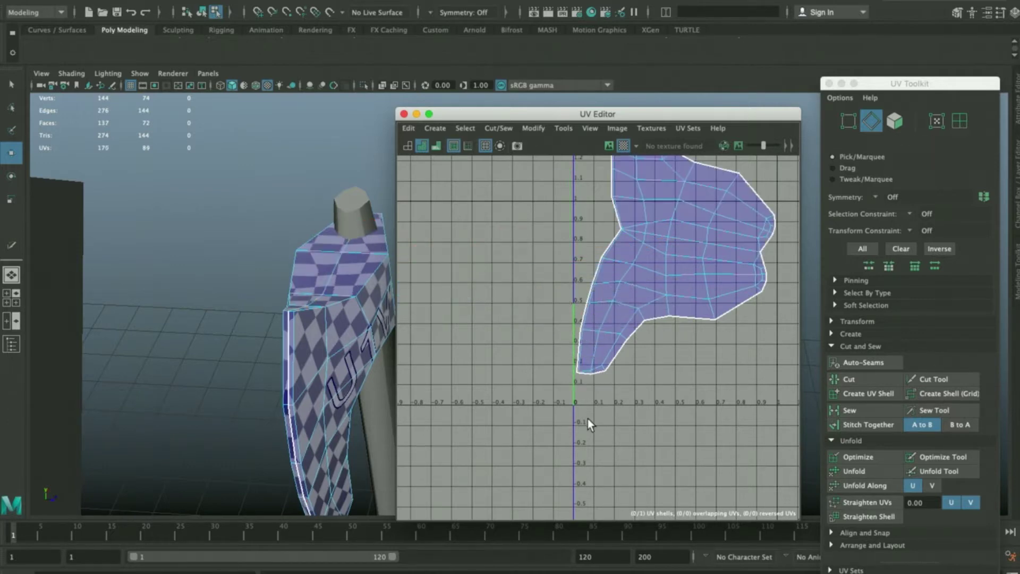
pyautogui.keyDown('alt'); pyautogui.moveTo(626, 323); pyautogui.dragTo(543, 300, button='middle'); pyautogui.keyUp('alt')
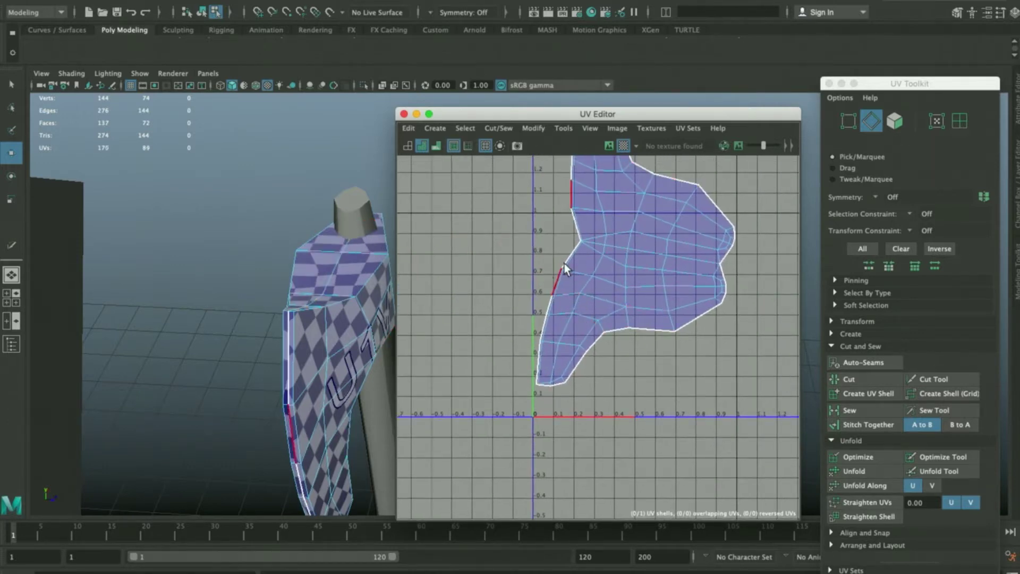
pyautogui.moveTo(593, 278); pyautogui.dragTo(493, 285, button='right')
pyautogui.click(614, 256)
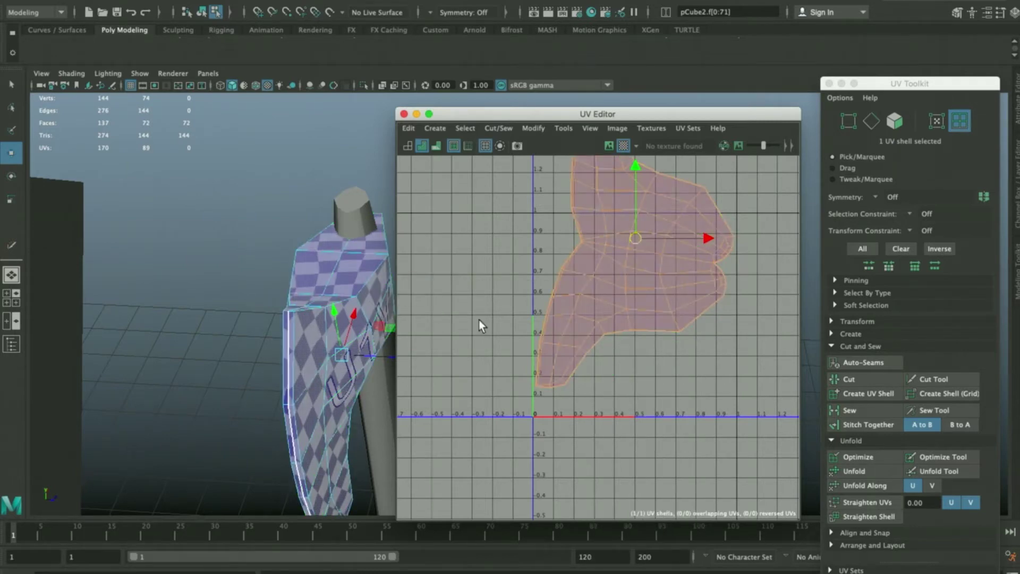
pyautogui.click(670, 361)
# - Select the axe head as an object and examine its checker pattern from several angles with the UV Editor moved aside
pyautogui.click(331, 282)
pyautogui.press('f')
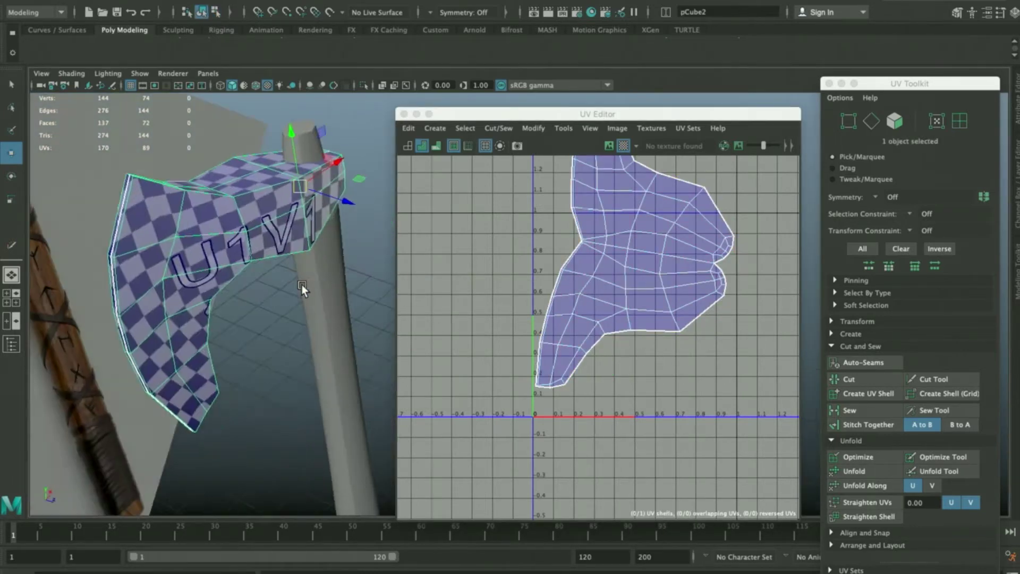
pyautogui.keyDown('alt'); pyautogui.moveTo(134, 198); pyautogui.dragTo(266, 239); pyautogui.keyUp('alt')
pyautogui.moveTo(533, 114); pyautogui.dragTo(646, 115)
pyautogui.keyDown('alt'); pyautogui.moveTo(473, 190); pyautogui.dragTo(448, 156, button='middle'); pyautogui.keyUp('alt')
# - Select the axe handle object and reposition the UV Editor beside it to show the handle's UVs
pyautogui.click(404, 224)
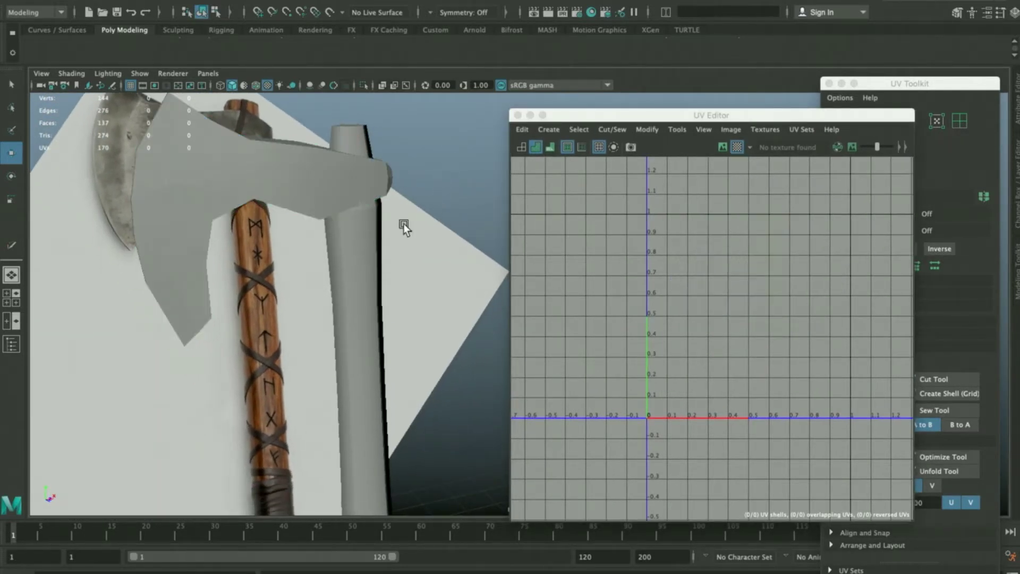
pyautogui.click(382, 243)
pyautogui.moveTo(715, 120); pyautogui.dragTo(608, 113)
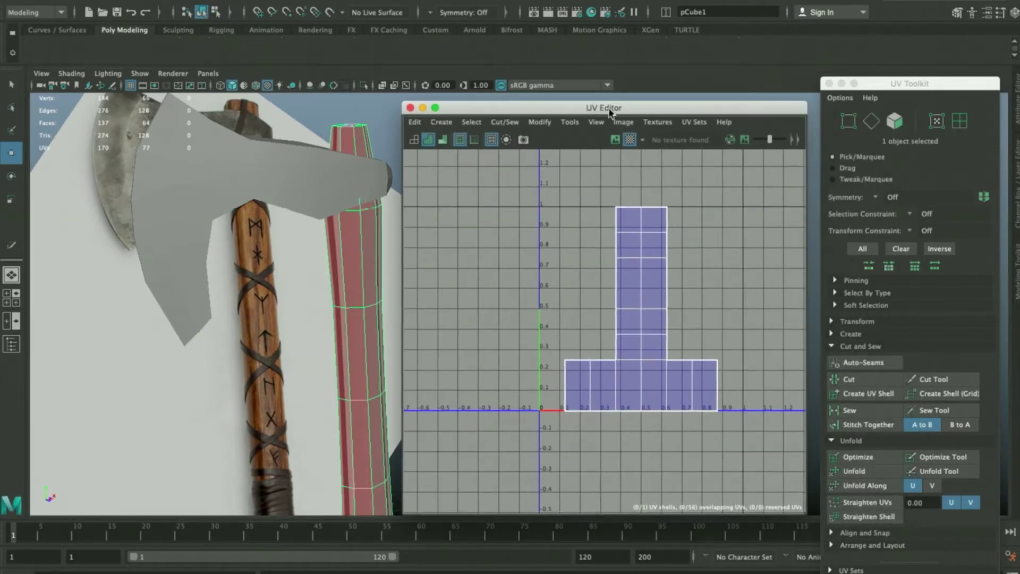
# - Create a cylindrical UV projection on the axe handle and check the checker pattern around its top end
pyautogui.click(850, 333)
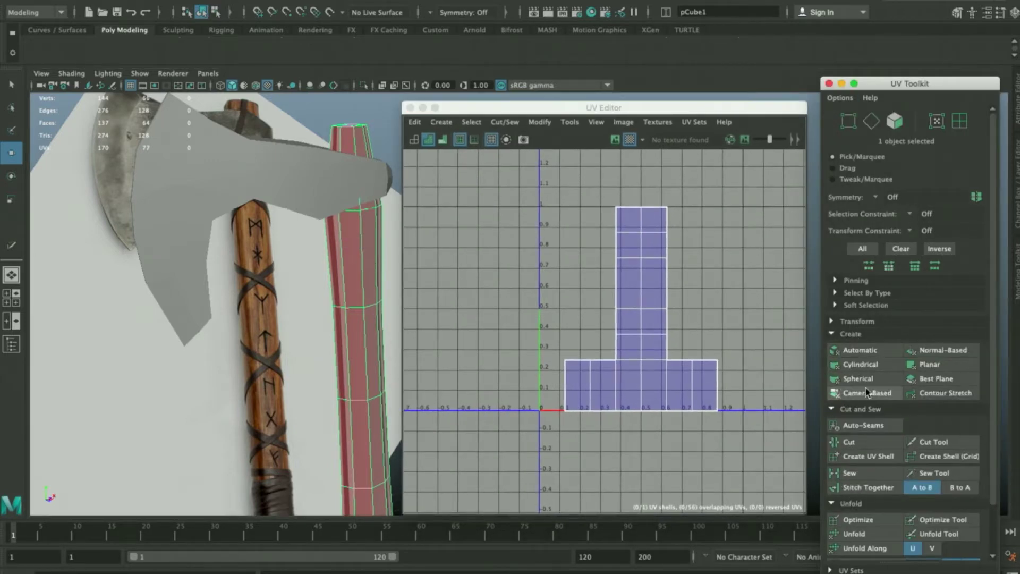
pyautogui.click(860, 364)
pyautogui.scroll(-3, 619, 328)
pyautogui.keyDown('alt'); pyautogui.moveTo(388, 208); pyautogui.dragTo(348, 276); pyautogui.keyUp('alt')
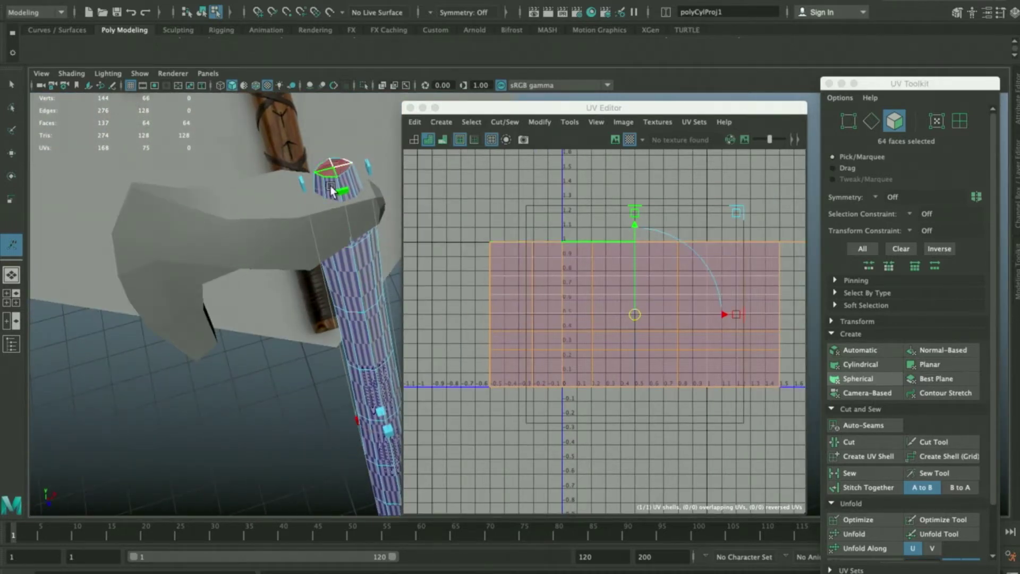
pyautogui.keyDown('alt'); pyautogui.moveTo(332, 175); pyautogui.dragTo(333, 316); pyautogui.keyUp('alt')
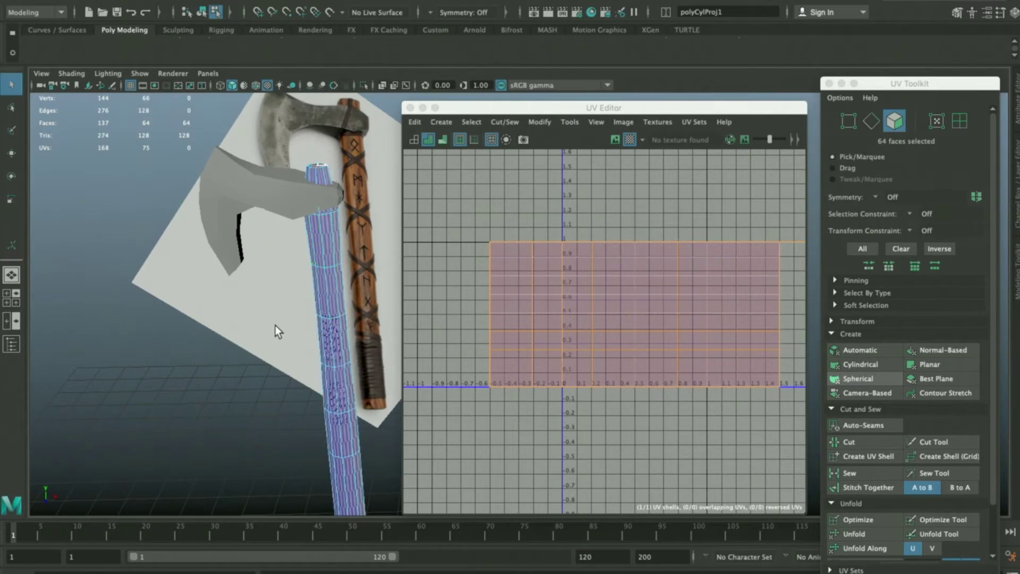
# - In the front view, reduce the face selection to the flat cap faces at the handle's upper end
pyautogui.press('space')
pyautogui.press('space')
pyautogui.keyDown('alt'); pyautogui.moveTo(292, 247); pyautogui.dragTo(51, 219, button='middle'); pyautogui.keyUp('alt')
pyautogui.moveTo(312, 165); pyautogui.dragTo(178, 212)
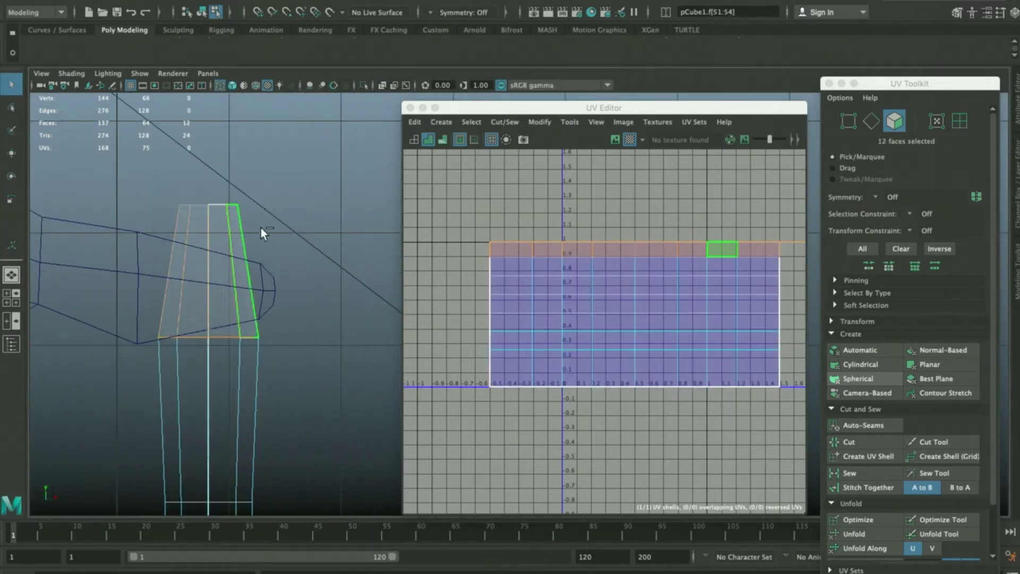
pyautogui.moveTo(345, 163); pyautogui.dragTo(137, 249)
pyautogui.keyDown('shift'); pyautogui.moveTo(330, 244); pyautogui.dragTo(100, 268); pyautogui.keyUp('shift')
pyautogui.press('w')
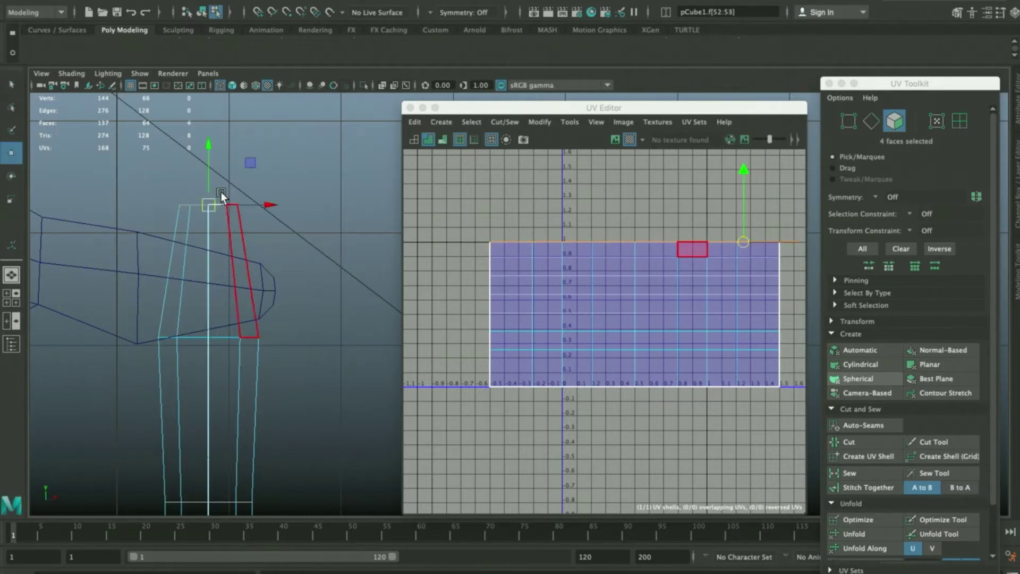
# - Add only the flat cap faces at the handle's lower end to the face selection
pyautogui.keyDown('alt'); pyautogui.moveTo(214, 499); pyautogui.dragTo(263, 345, button='middle'); pyautogui.keyUp('alt')
pyautogui.moveTo(304, 349); pyautogui.dragTo(117, 223)
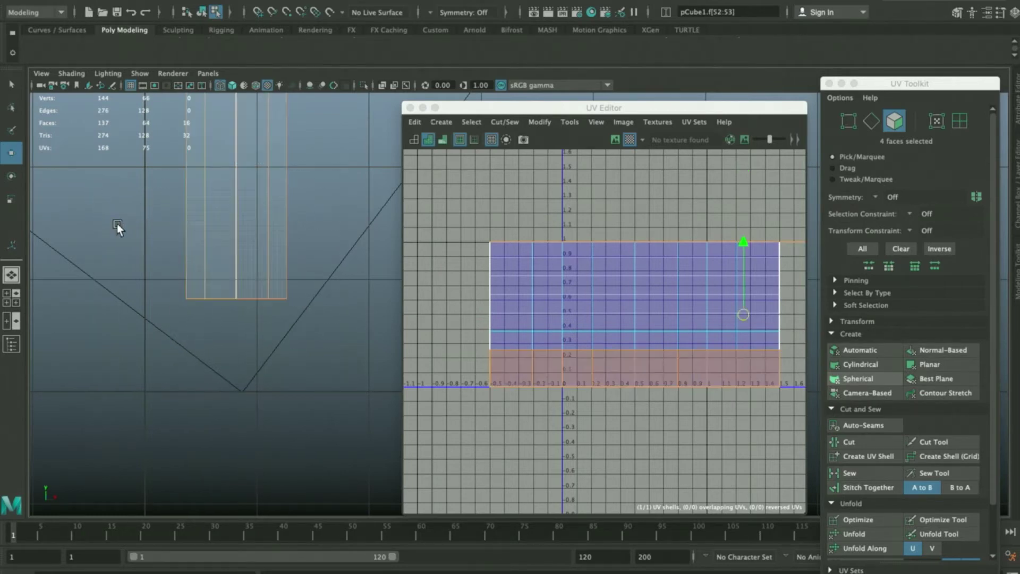
pyautogui.moveTo(355, 158); pyautogui.dragTo(62, 221)
pyautogui.click(246, 249)
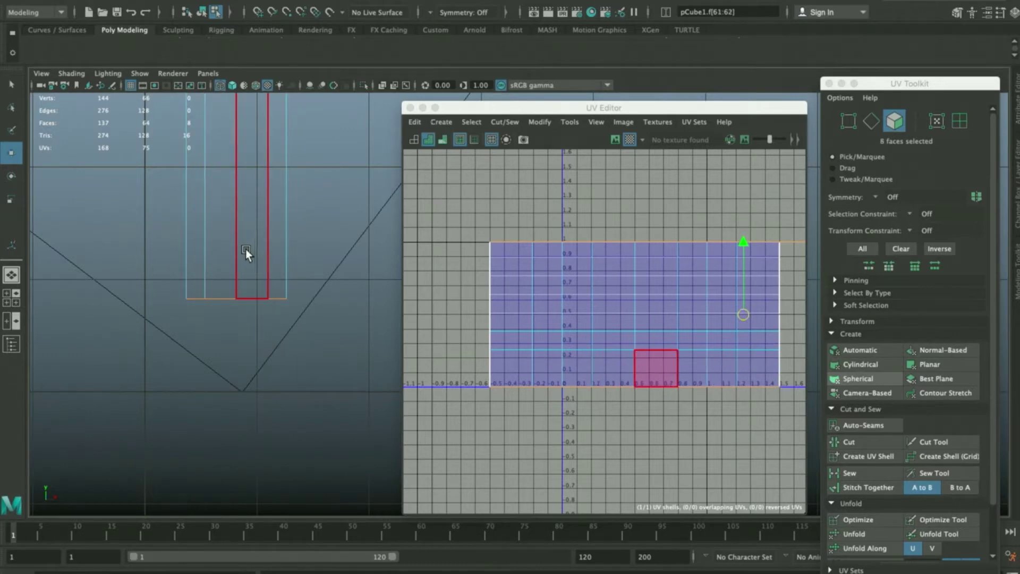
# - Return to the perspective view and apply planar mapping from the Y axis, fitted to the bounding box, to both handle caps
pyautogui.press('space')
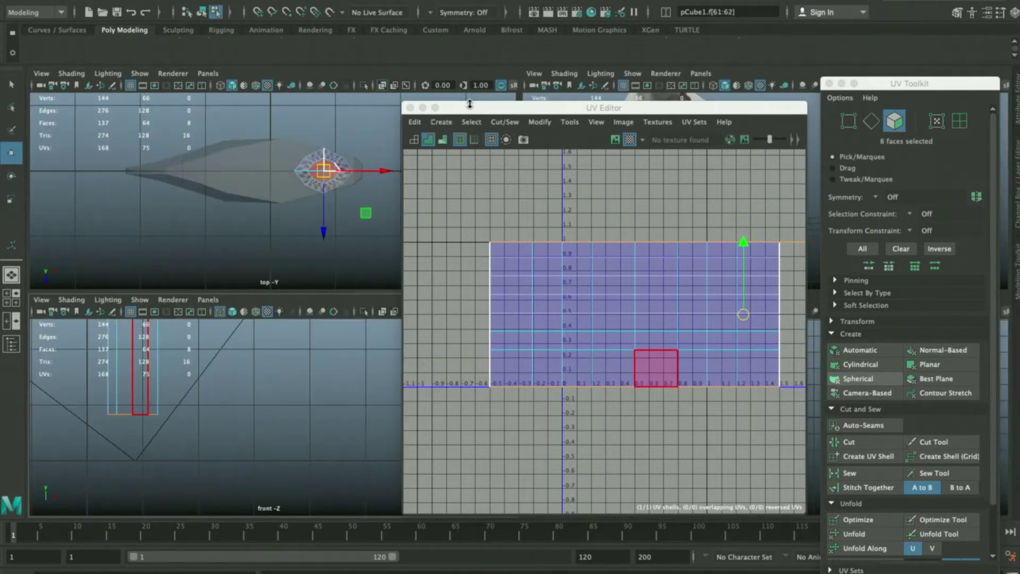
pyautogui.moveTo(470, 104); pyautogui.dragTo(542, 177)
pyautogui.press('space')
pyautogui.moveTo(403, 212)
pyautogui.keyDown('alt'); pyautogui.mouseDown()
pyautogui.moveTo(372, 230)
pyautogui.moveTo(407, 219)
pyautogui.mouseUp(); pyautogui.keyUp('alt')
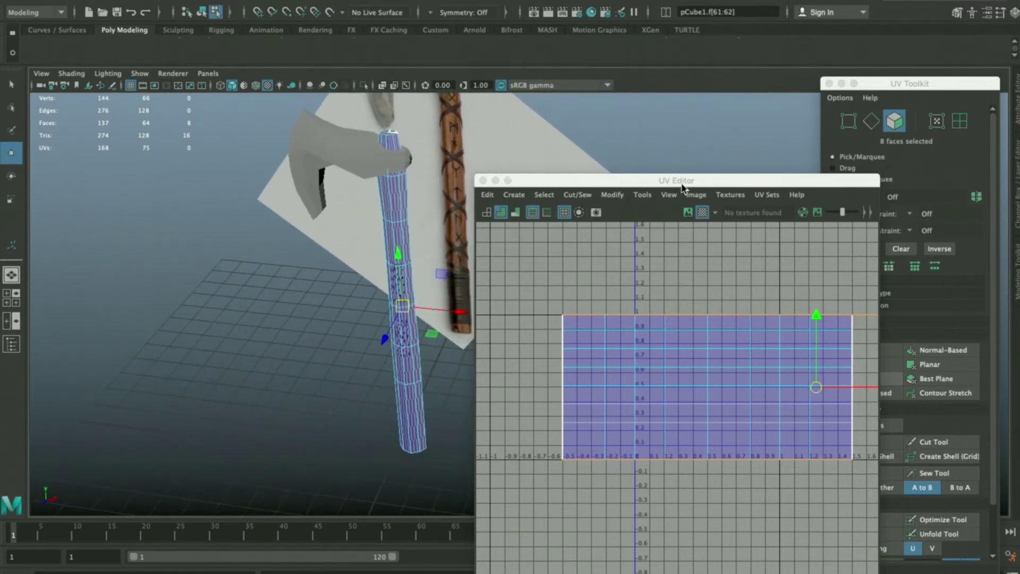
pyautogui.moveTo(682, 188); pyautogui.dragTo(601, 143)
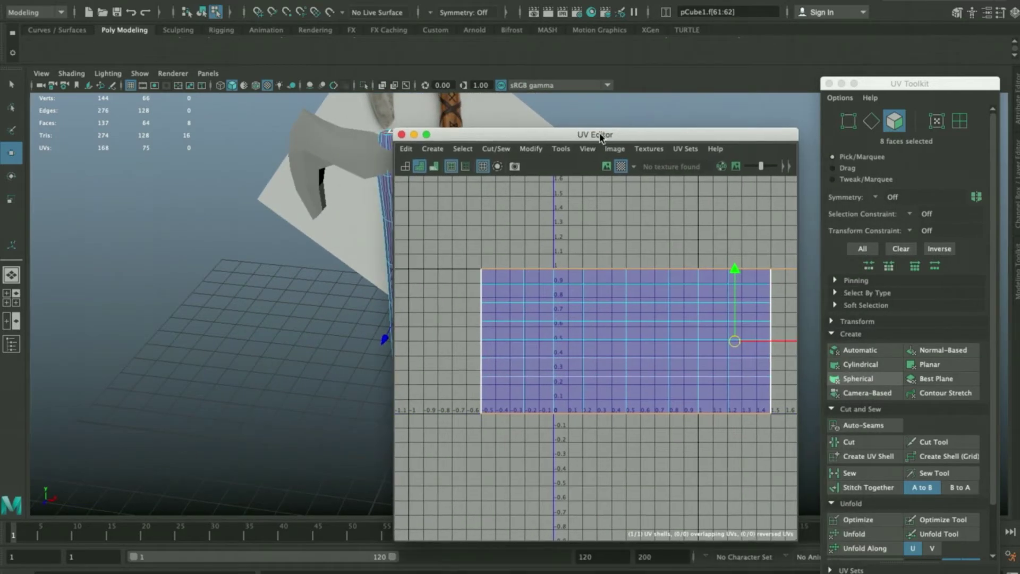
pyautogui.keyDown('shift'); pyautogui.click(932, 367); pyautogui.keyUp('shift')
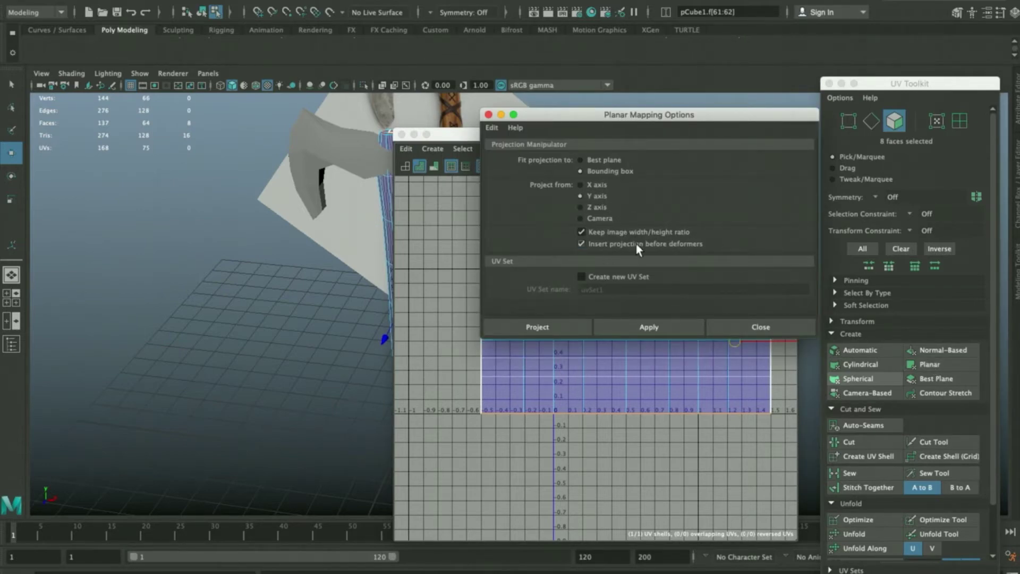
pyautogui.click(661, 325)
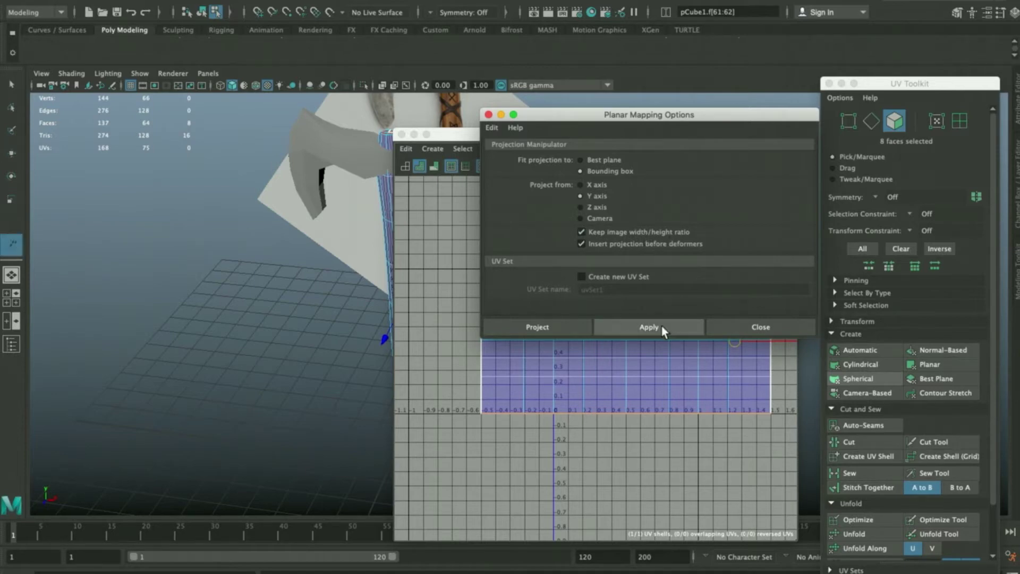
pyautogui.moveTo(730, 120); pyautogui.dragTo(957, 243)
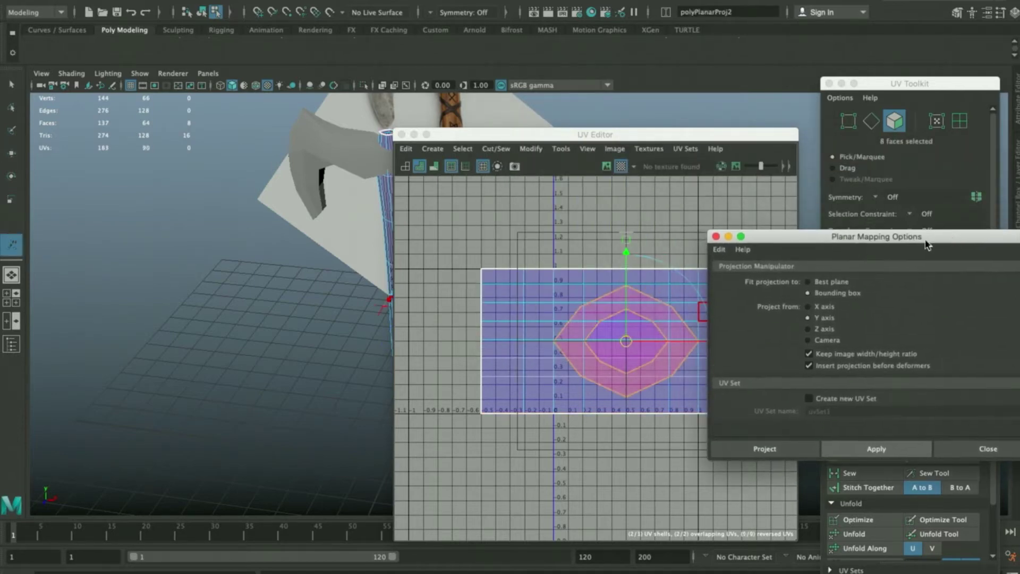
# - Move the cap UVs above the handle's body shell, separate the larger cap shell from the smaller one, and close the mapping options
pyautogui.press('w')
pyautogui.moveTo(626, 281); pyautogui.dragTo(620, 165)
pyautogui.click(594, 197)
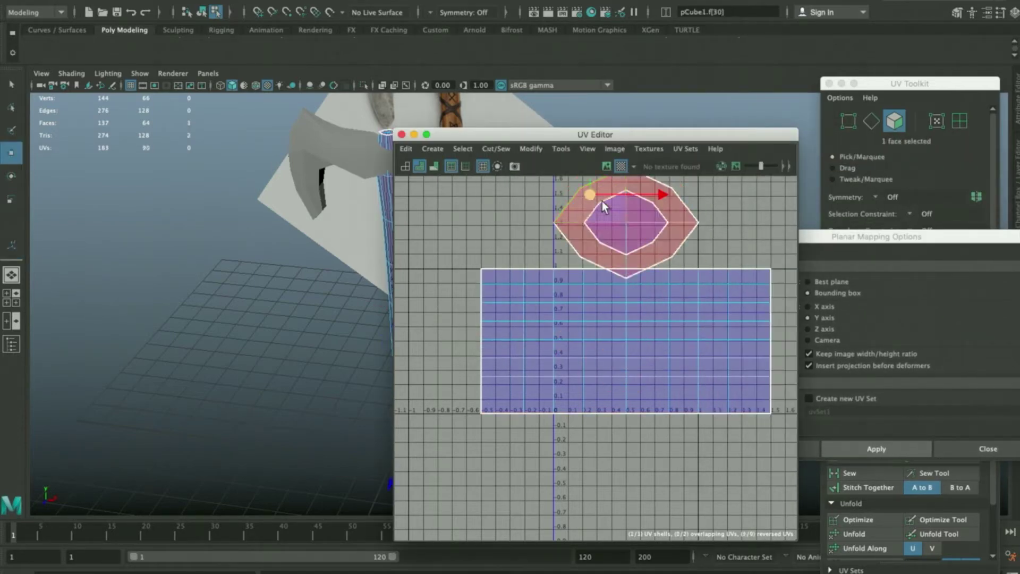
pyautogui.moveTo(694, 219); pyautogui.dragTo(706, 213, button='right')
pyautogui.click(683, 207)
pyautogui.moveTo(695, 222); pyautogui.dragTo(557, 222)
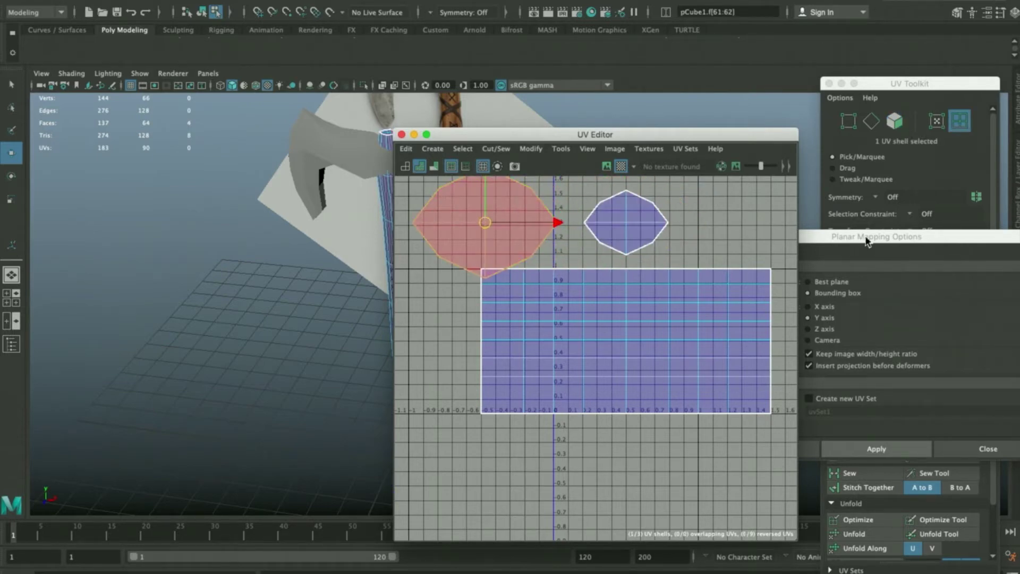
pyautogui.moveTo(867, 240); pyautogui.dragTo(755, 255)
pyautogui.click(700, 253)
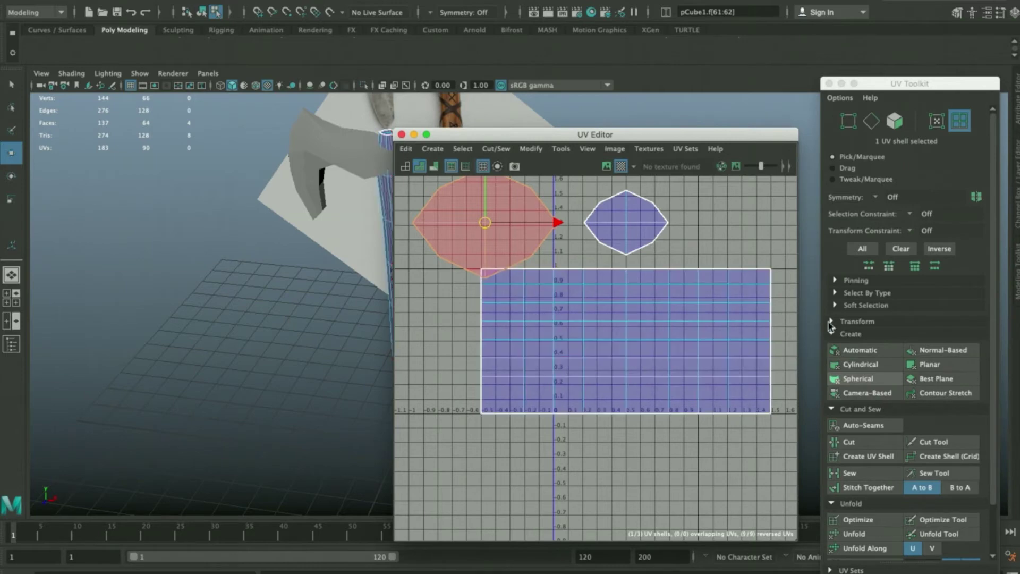
# - Examine the checker pattern along the handle's body up close for stretching
pyautogui.click(856, 321)
pyautogui.scroll(-5, 884, 321)
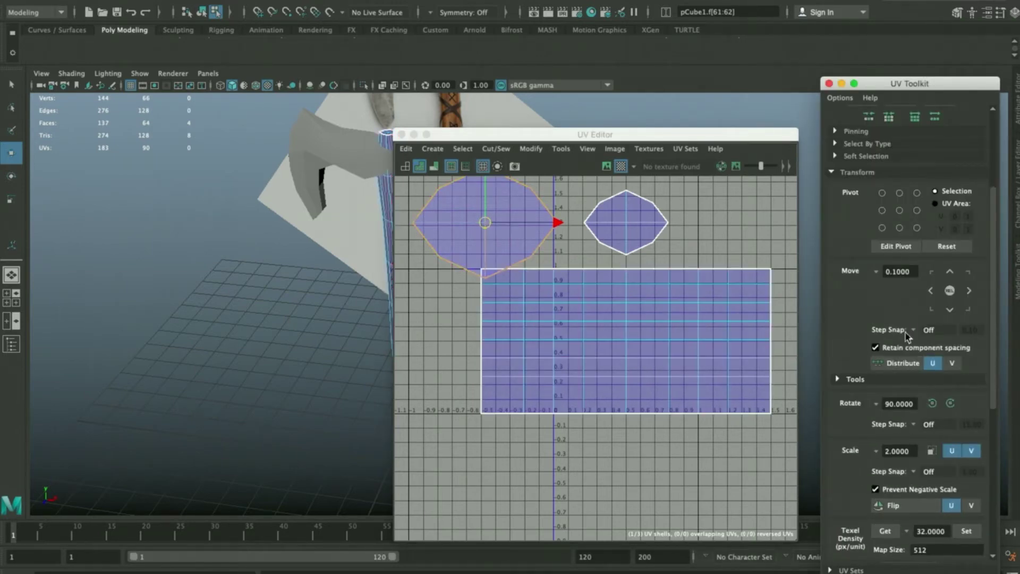
pyautogui.click(685, 258)
pyautogui.moveTo(446, 139); pyautogui.dragTo(513, 134)
pyautogui.keyDown('alt'); pyautogui.moveTo(341, 235); pyautogui.dragTo(422, 252, button='right'); pyautogui.keyUp('alt')
pyautogui.click(667, 317)
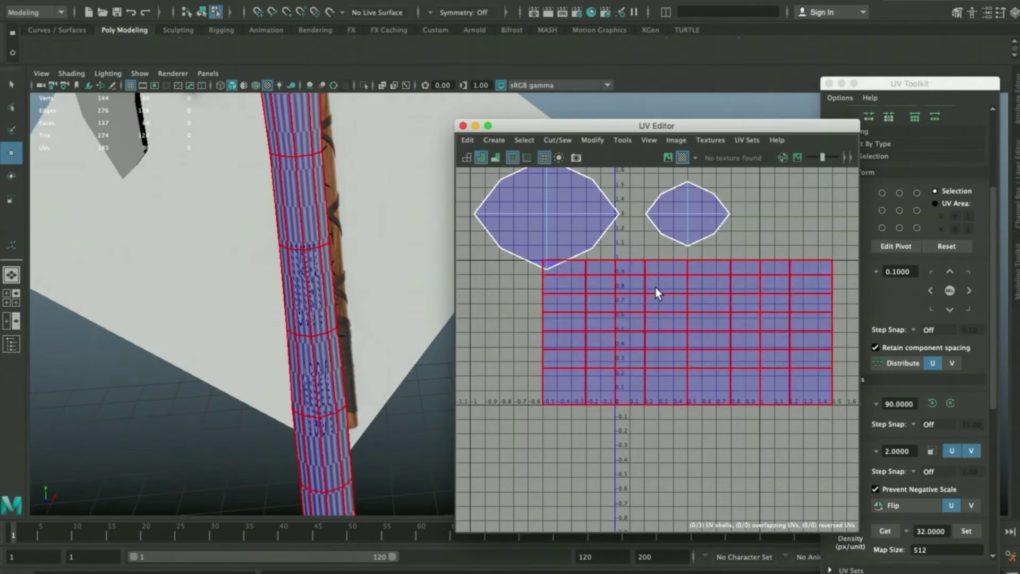
pyautogui.keyDown('alt'); pyautogui.moveTo(329, 242); pyautogui.dragTo(365, 243); pyautogui.keyUp('alt')
pyautogui.click(331, 291)
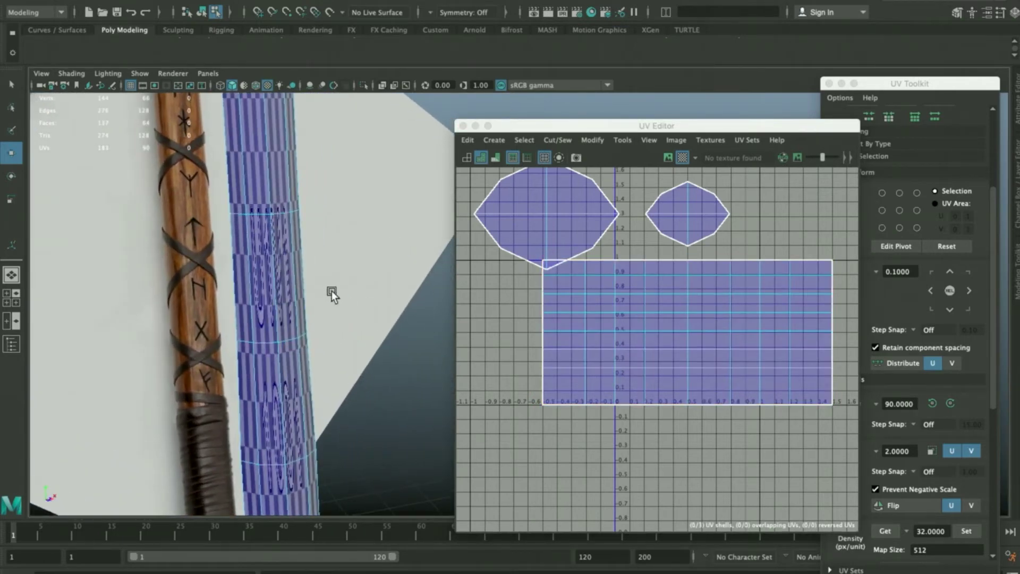
pyautogui.keyDown('alt'); pyautogui.moveTo(332, 291); pyautogui.dragTo(366, 284); pyautogui.keyUp('alt')
pyautogui.keyDown('alt'); pyautogui.moveTo(365, 285); pyautogui.dragTo(484, 291, button='right'); pyautogui.keyUp('alt')
# - Display the UV shells as wireframes and select the axe head and handle together as objects
pyautogui.click(467, 157)
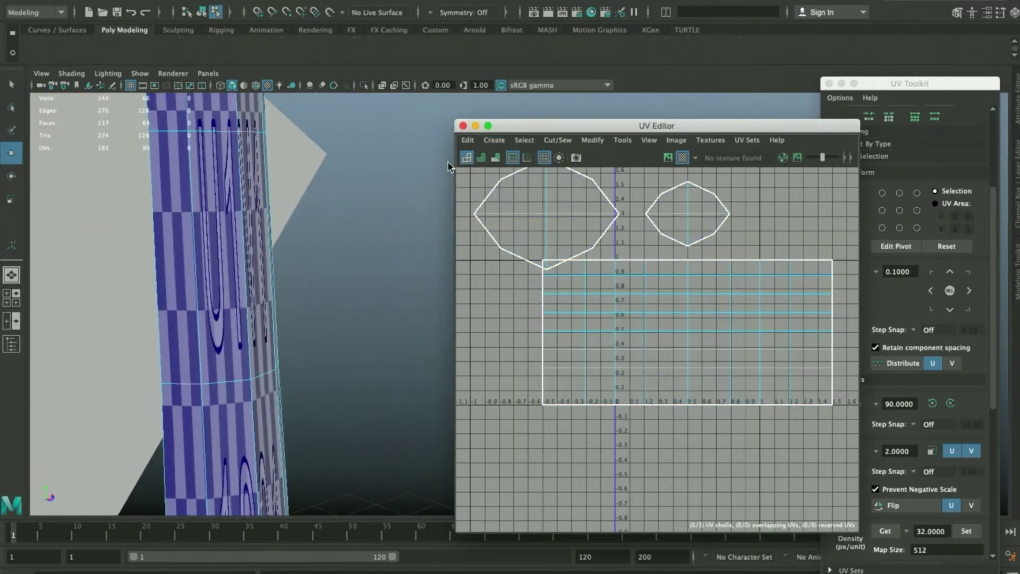
pyautogui.scroll(-2, 550, 288)
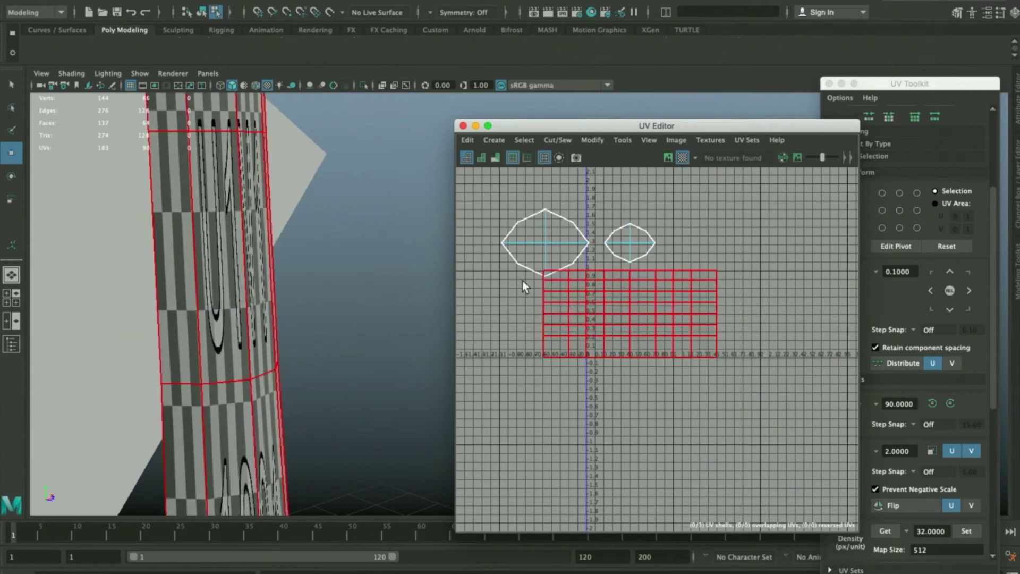
pyautogui.scroll(-1, 459, 286)
pyautogui.scroll(-4, 403, 265)
pyautogui.moveTo(356, 239); pyautogui.dragTo(409, 195, button='right')
pyautogui.scroll(-5, 404, 209)
pyautogui.keyDown('alt'); pyautogui.moveTo(408, 209); pyautogui.dragTo(217, 198); pyautogui.keyUp('alt')
pyautogui.keyDown('shift'); pyautogui.click(205, 177); pyautogui.keyUp('shift')
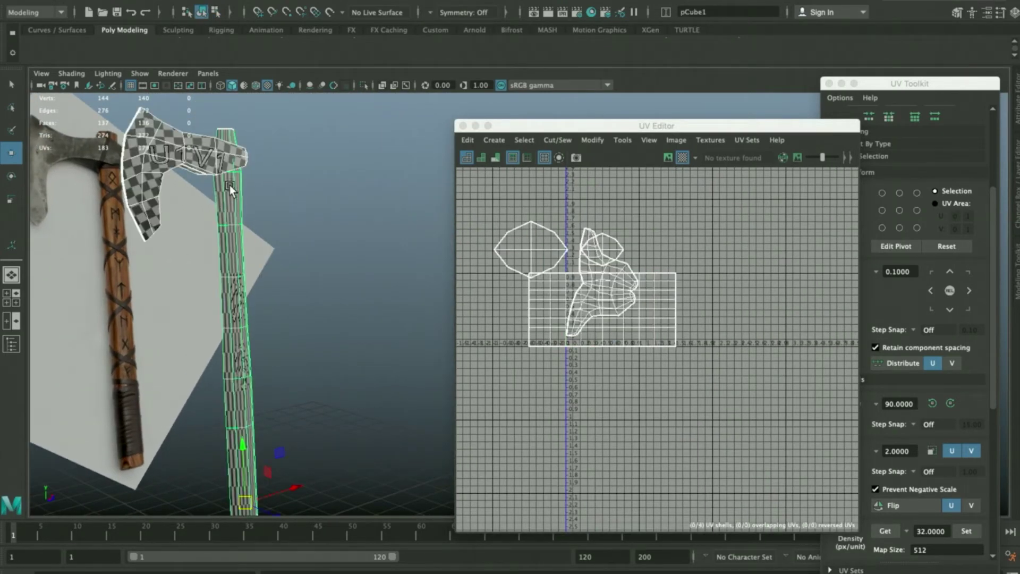
pyautogui.keyDown('alt'); pyautogui.moveTo(554, 258); pyautogui.dragTo(604, 273, button='middle'); pyautogui.keyUp('alt')
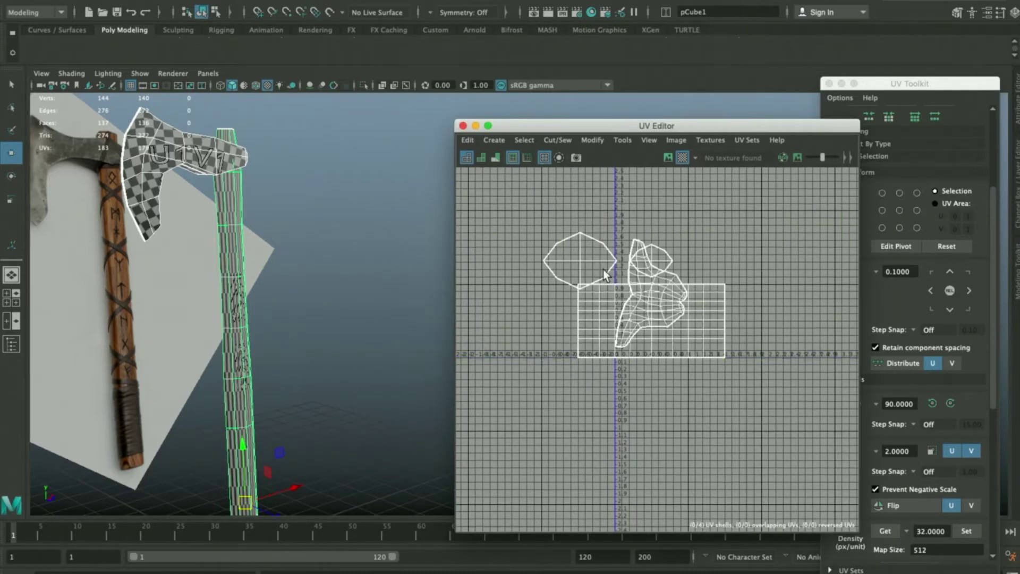
# - Select all UV shells of the axe head and handle and arrange them with Layout UVs
pyautogui.moveTo(743, 251); pyautogui.dragTo(709, 233, button='right')
pyautogui.moveTo(767, 216); pyautogui.dragTo(521, 394)
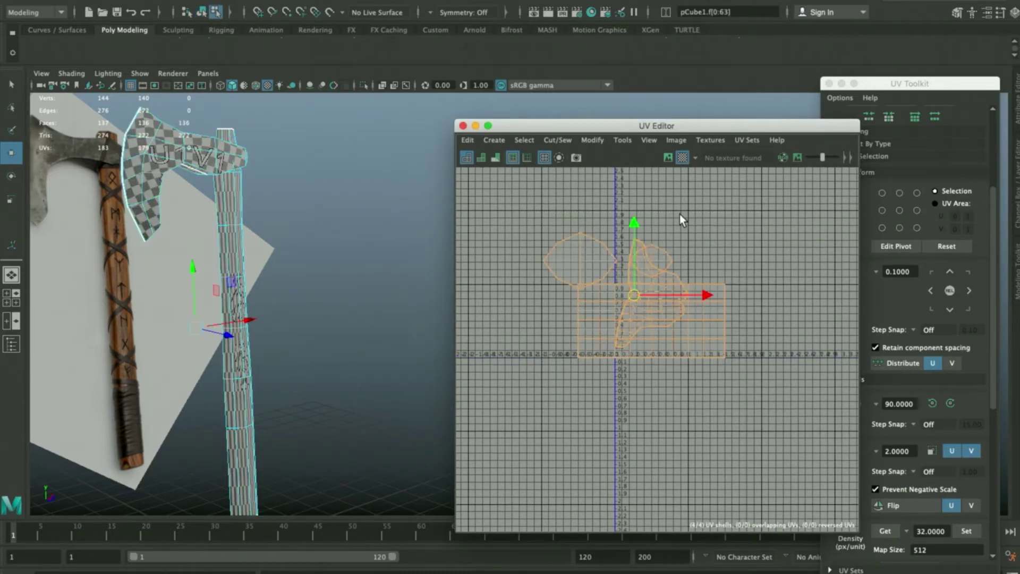
pyautogui.keyDown('shift'); pyautogui.moveTo(681, 214); pyautogui.dragTo(630, 243, button='right'); pyautogui.keyUp('shift')
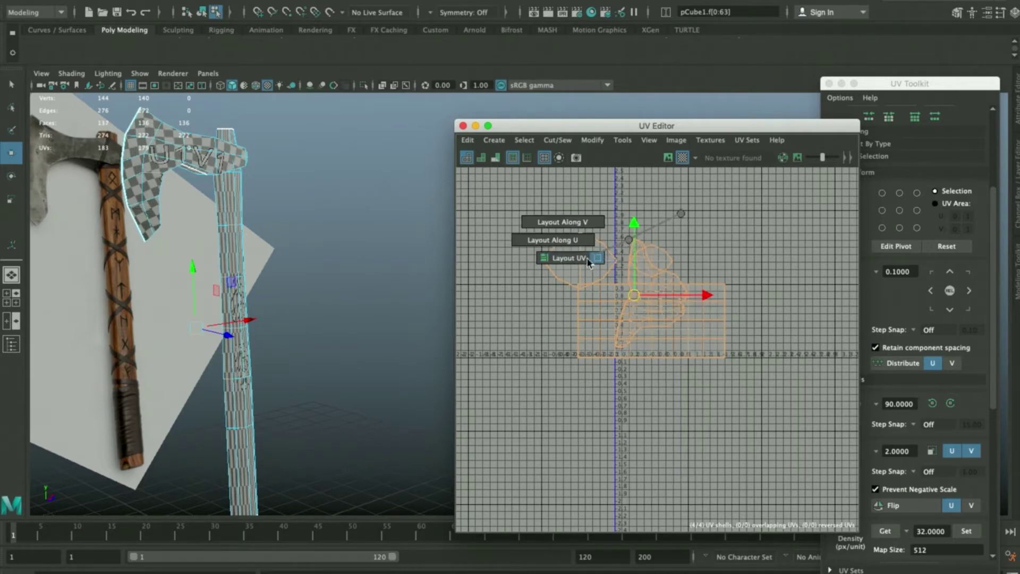
pyautogui.keyDown('shift'); pyautogui.moveTo(583, 262); pyautogui.dragTo(581, 260, button='right'); pyautogui.keyUp('shift')
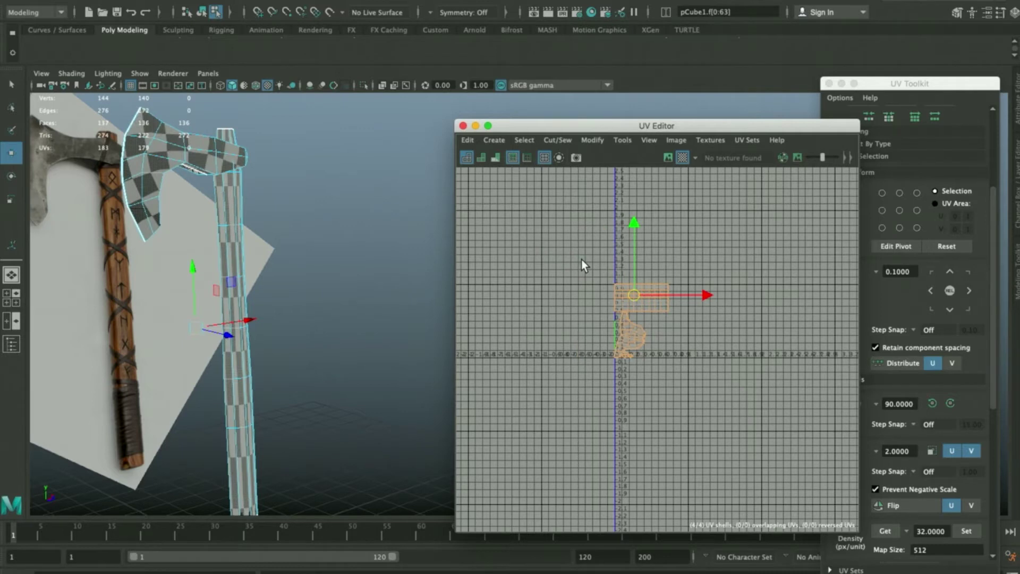
# - Select the handle's rectangular body shell and unfold it, checking the result on the model
pyautogui.scroll(6, 636, 297)
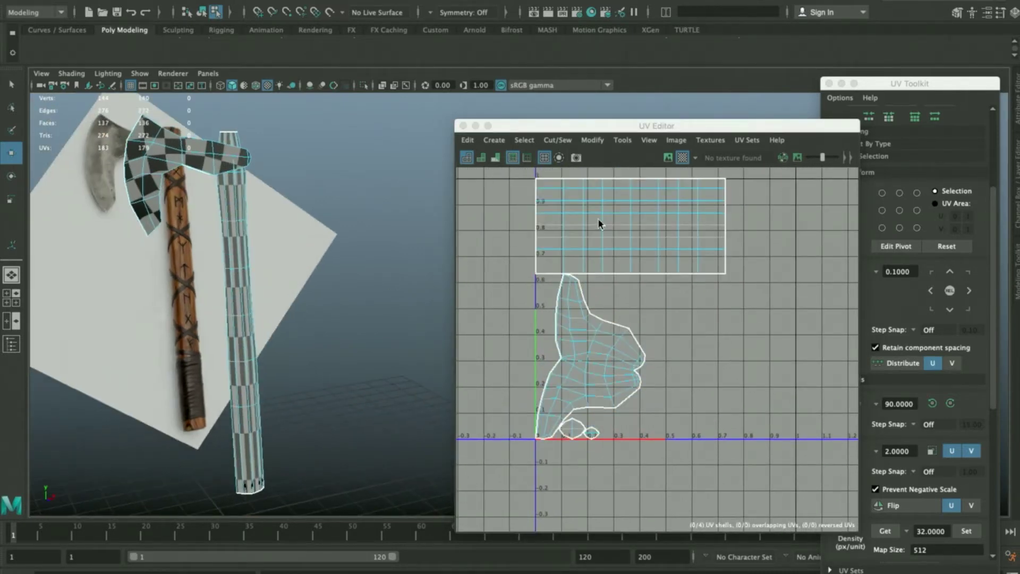
pyautogui.click(595, 318)
pyautogui.click(572, 427)
pyautogui.click(584, 205)
pyautogui.click(593, 213)
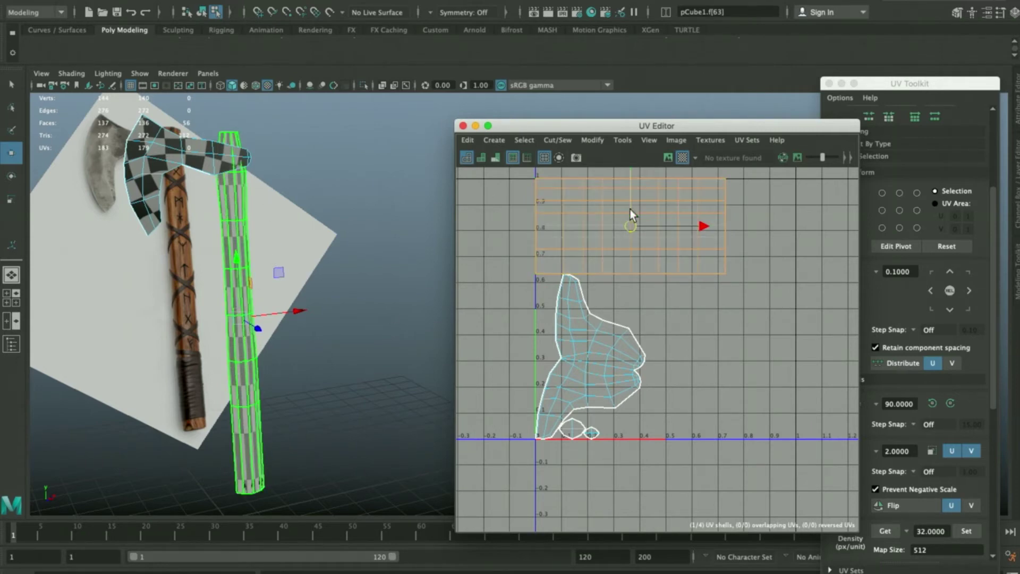
pyautogui.keyDown('shift'); pyautogui.rightClick(683, 227); pyautogui.keyUp('shift')
pyautogui.keyDown('shift'); pyautogui.moveTo(683, 229); pyautogui.dragTo(516, 233, button='right'); pyautogui.keyUp('shift')
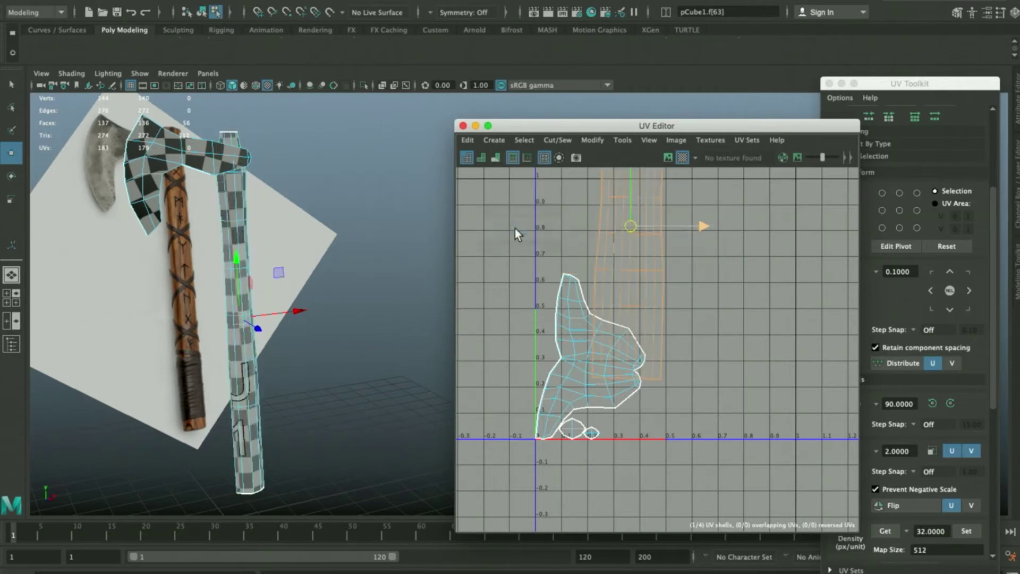
pyautogui.keyDown('alt'); pyautogui.moveTo(706, 229); pyautogui.dragTo(717, 350, button='middle'); pyautogui.keyUp('alt')
pyautogui.keyDown('alt'); pyautogui.moveTo(657, 301); pyautogui.dragTo(669, 269, button='middle'); pyautogui.keyUp('alt')
pyautogui.scroll(5, 262, 245)
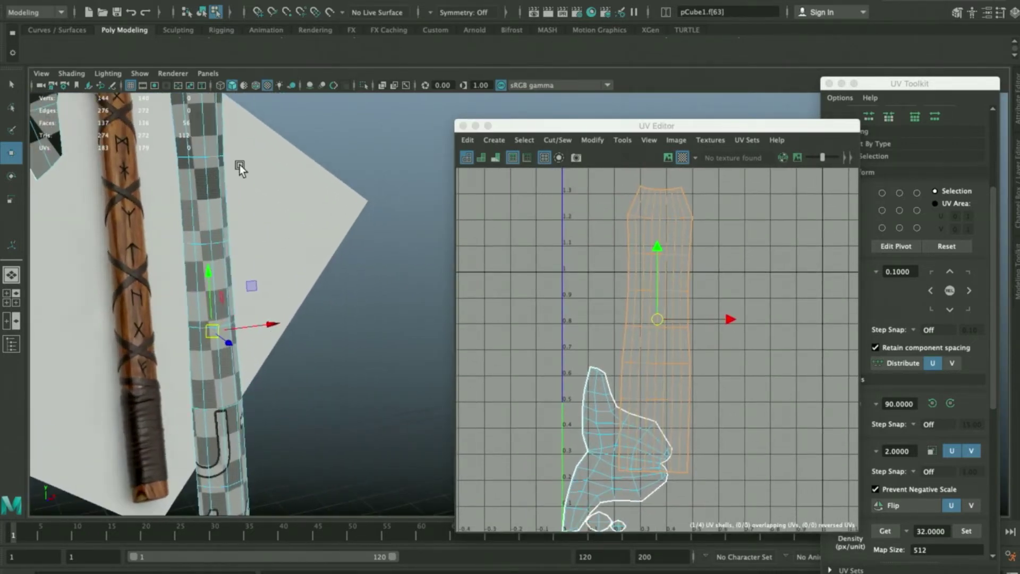
pyautogui.scroll(-2, 508, 315)
# - Select all four UV shells and run Layout UVs again to pack them without overlaps
pyautogui.moveTo(722, 241); pyautogui.dragTo(496, 476)
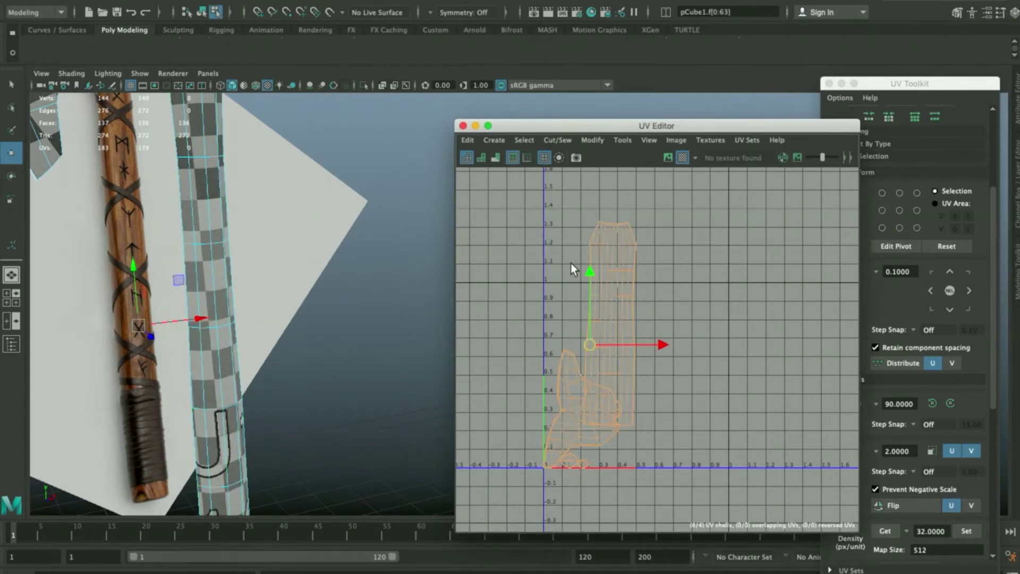
pyautogui.keyDown('shift'); pyautogui.rightClick(699, 221); pyautogui.keyUp('shift')
pyautogui.keyDown('shift'); pyautogui.moveTo(699, 224); pyautogui.dragTo(609, 265, button='right'); pyautogui.keyUp('shift')
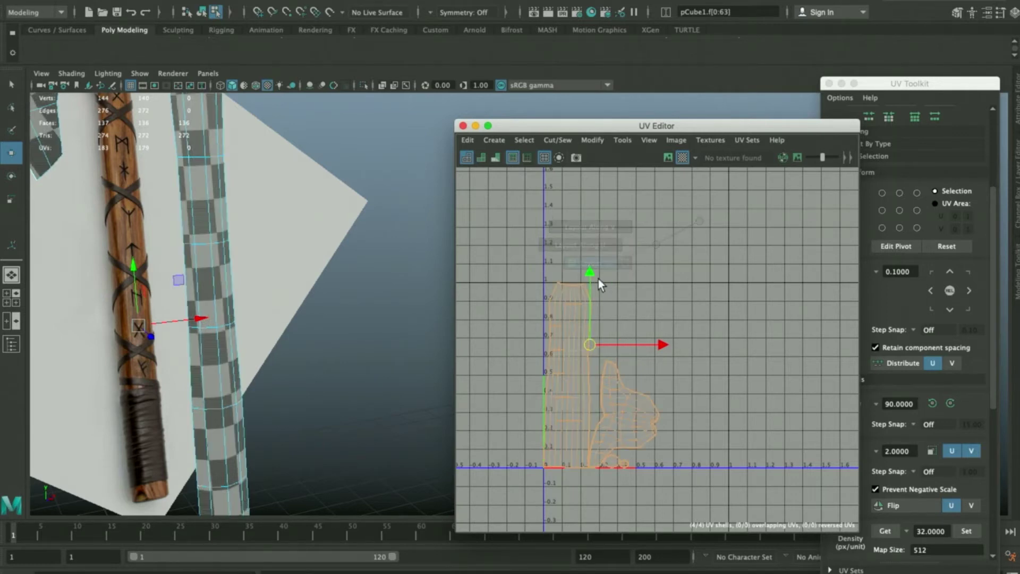
pyautogui.click(693, 296)
pyautogui.scroll(3, 631, 374)
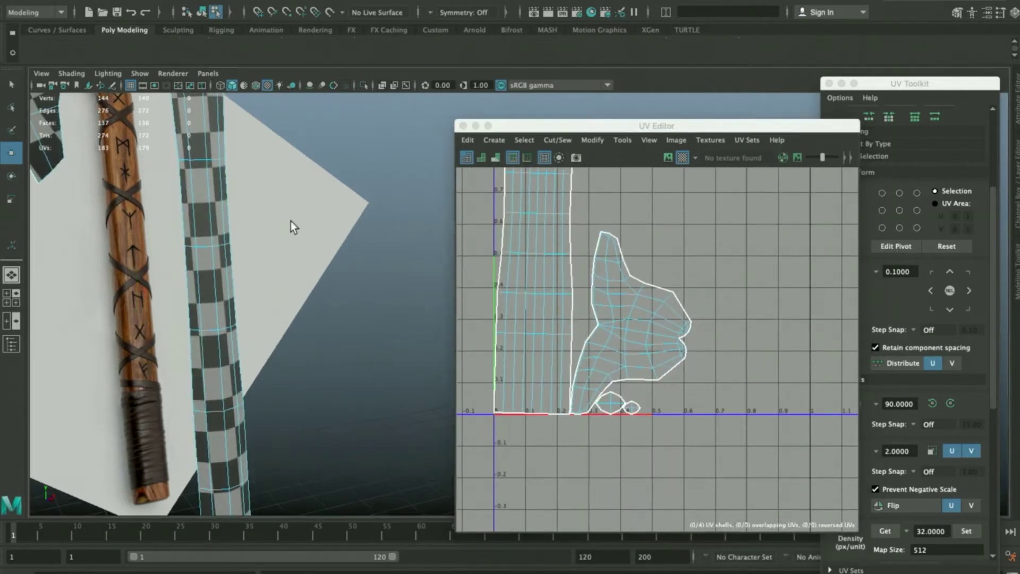
# - Select the axe head and handle as objects and examine their checker patterns and packed UV shells from several angles
pyautogui.scroll(-5, 286, 244)
pyautogui.keyDown('alt'); pyautogui.moveTo(292, 263); pyautogui.dragTo(215, 245); pyautogui.keyUp('alt')
pyautogui.moveTo(215, 245); pyautogui.dragTo(331, 205, button='right')
pyautogui.click(331, 206)
pyautogui.click(251, 238)
pyautogui.press('q')
pyautogui.keyDown('shift'); pyautogui.click(260, 286); pyautogui.keyUp('shift')
pyautogui.keyDown('alt'); pyautogui.moveTo(607, 275); pyautogui.dragTo(696, 361, button='right'); pyautogui.keyUp('alt')
pyautogui.click(103, 221)
pyautogui.keyDown('alt'); pyautogui.moveTo(103, 221); pyautogui.dragTo(334, 196); pyautogui.keyUp('alt')
pyautogui.keyDown('alt'); pyautogui.moveTo(348, 279); pyautogui.dragTo(270, 267); pyautogui.keyUp('alt')
pyautogui.keyDown('alt'); pyautogui.moveTo(325, 266); pyautogui.dragTo(321, 304, button='right'); pyautogui.keyUp('alt')
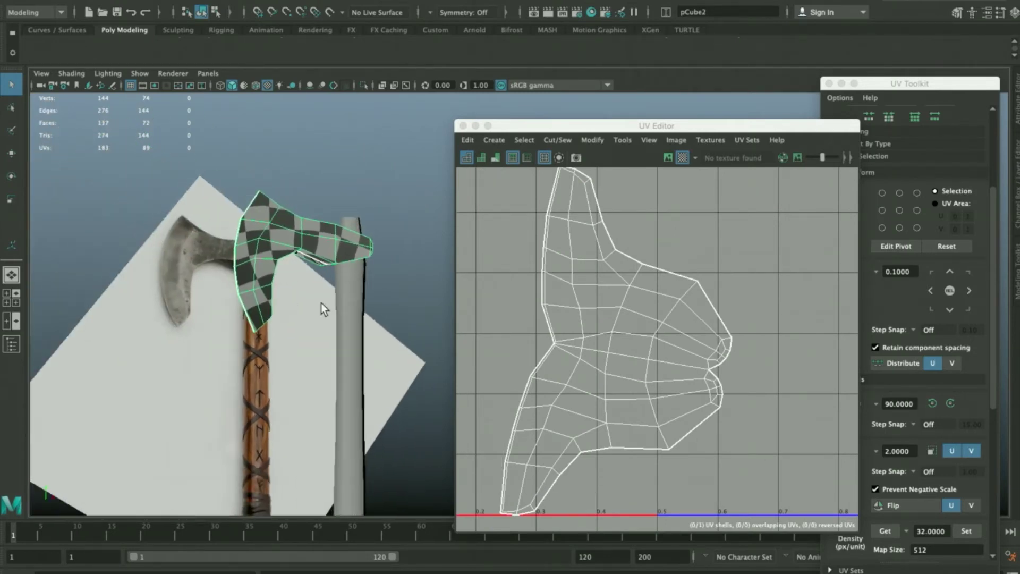
pyautogui.keyDown('alt'); pyautogui.moveTo(355, 283); pyautogui.dragTo(295, 218); pyautogui.keyUp('alt')
pyautogui.keyDown('shift'); pyautogui.click(295, 218); pyautogui.keyUp('shift')
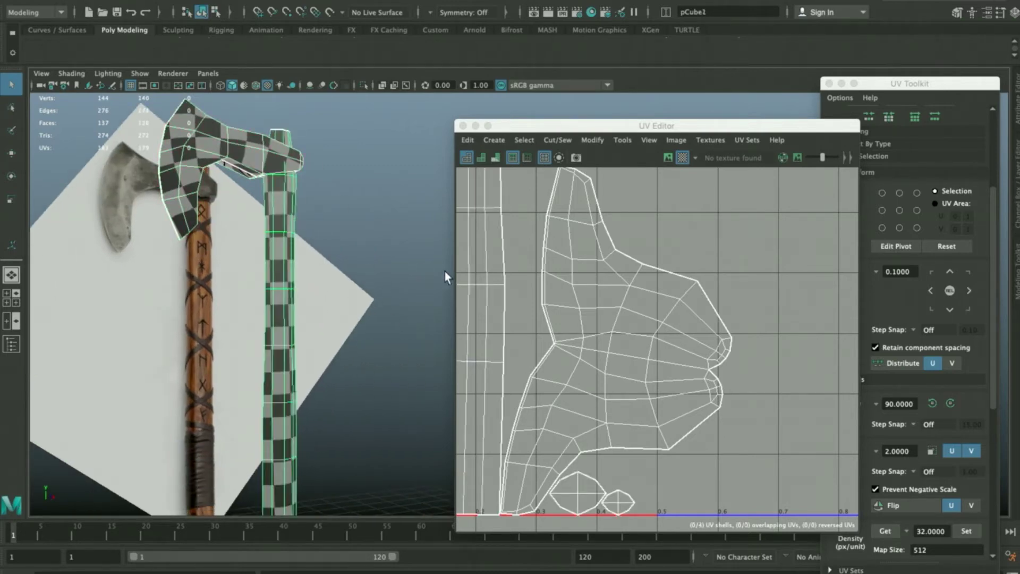
# - Close the UV Editor and UV Toolkit, deselect the axe, and examine the finished model
pyautogui.keyDown('alt'); pyautogui.moveTo(430, 259); pyautogui.dragTo(340, 262); pyautogui.keyUp('alt')
pyautogui.moveTo(611, 126); pyautogui.dragTo(533, 115)
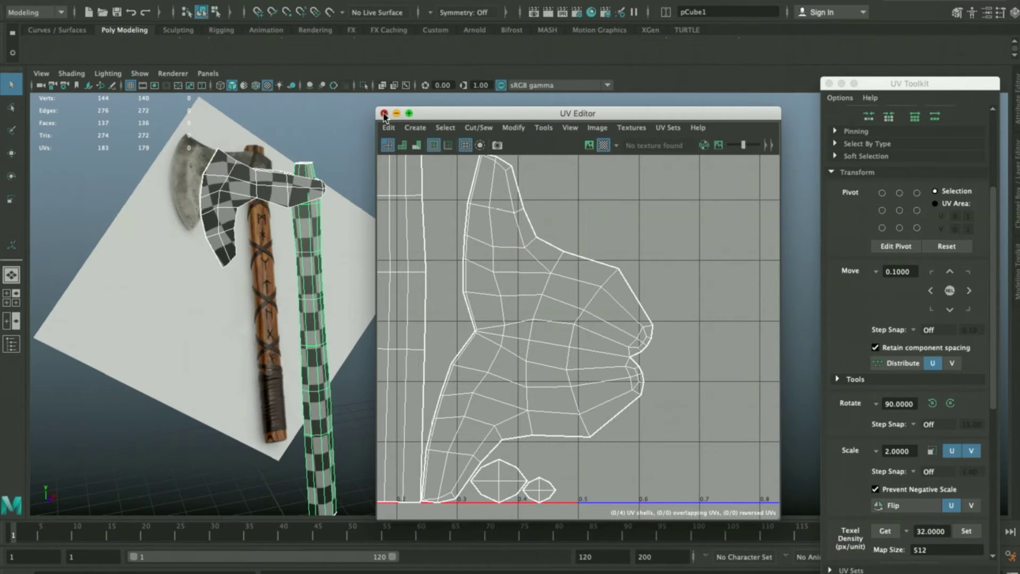
pyautogui.click(384, 113)
pyautogui.click(829, 83)
pyautogui.click(441, 199)
pyautogui.keyDown('alt'); pyautogui.moveTo(460, 223); pyautogui.dragTo(604, 199); pyautogui.keyUp('alt')
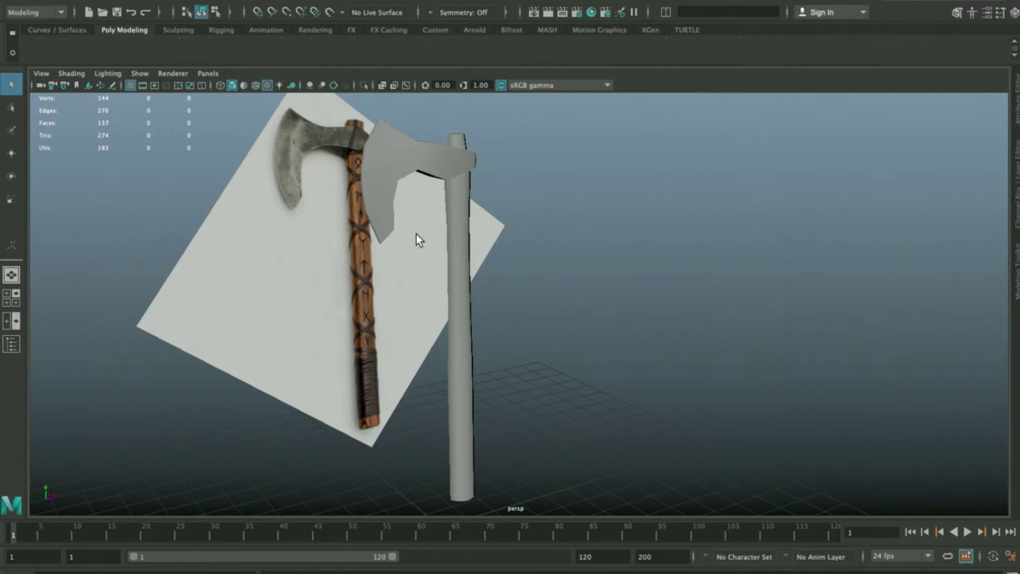
pyautogui.keyDown('alt'); pyautogui.moveTo(508, 144); pyautogui.dragTo(556, 172); pyautogui.keyUp('alt')
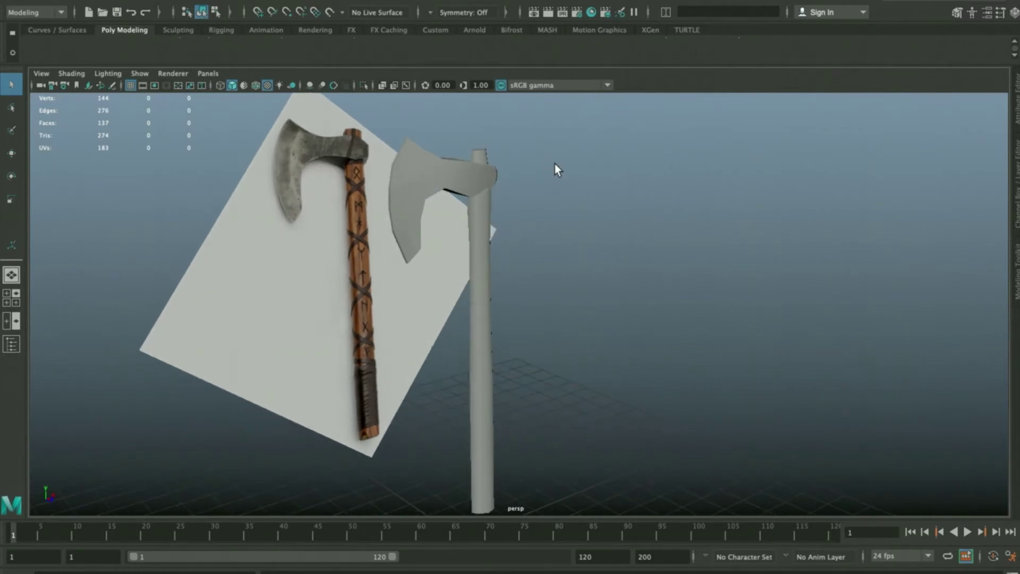
pyautogui.press('super+Tab')
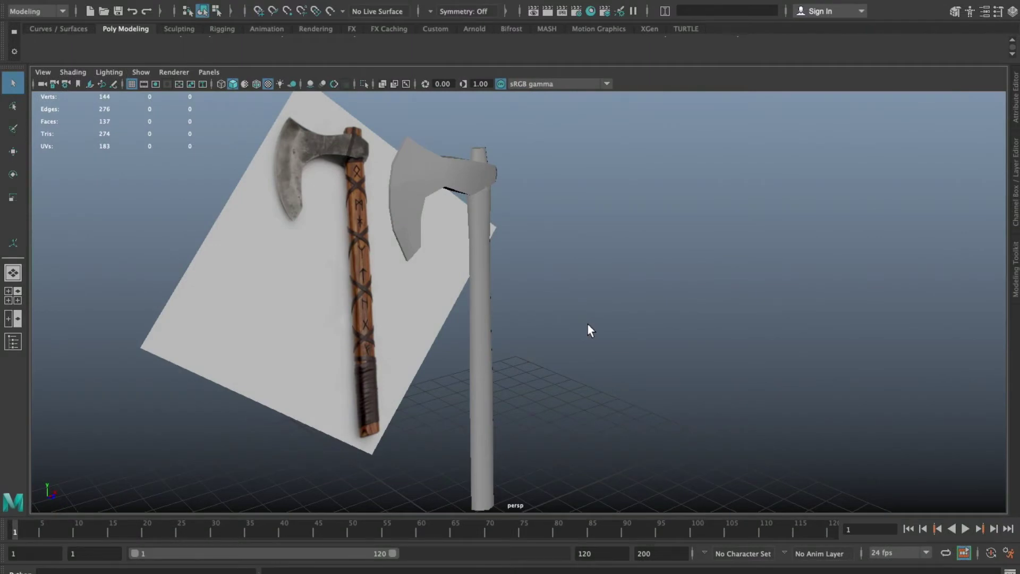
# - Hide the reference image layer layer1 and delete the axe head and handle
pyautogui.keyDown('alt'); pyautogui.moveTo(582, 285); pyautogui.dragTo(567, 266, button='right'); pyautogui.keyUp('alt')
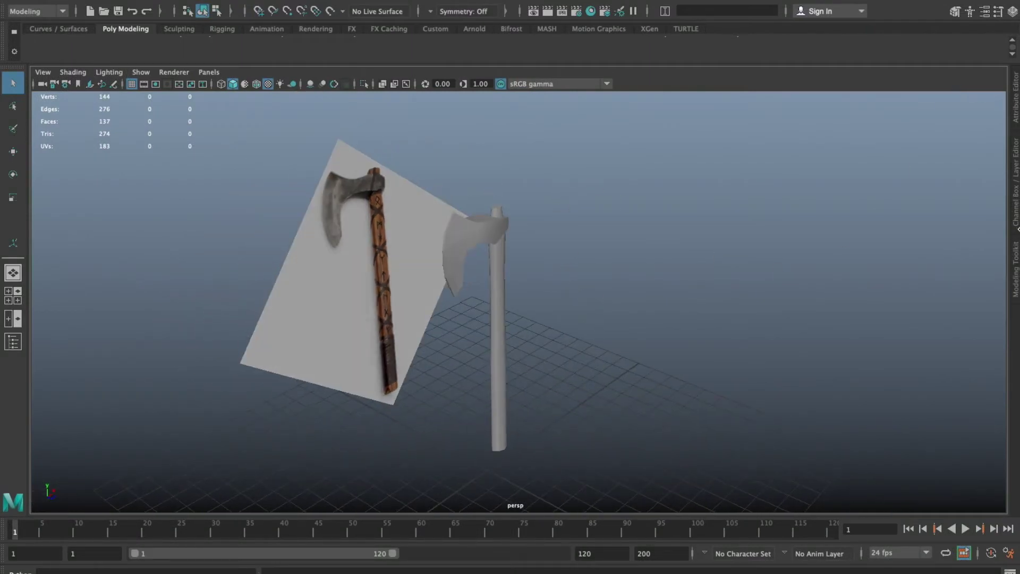
pyautogui.click(1016, 212)
pyautogui.click(863, 438)
pyautogui.moveTo(477, 154); pyautogui.dragTo(309, 356)
pyautogui.press('Delete')
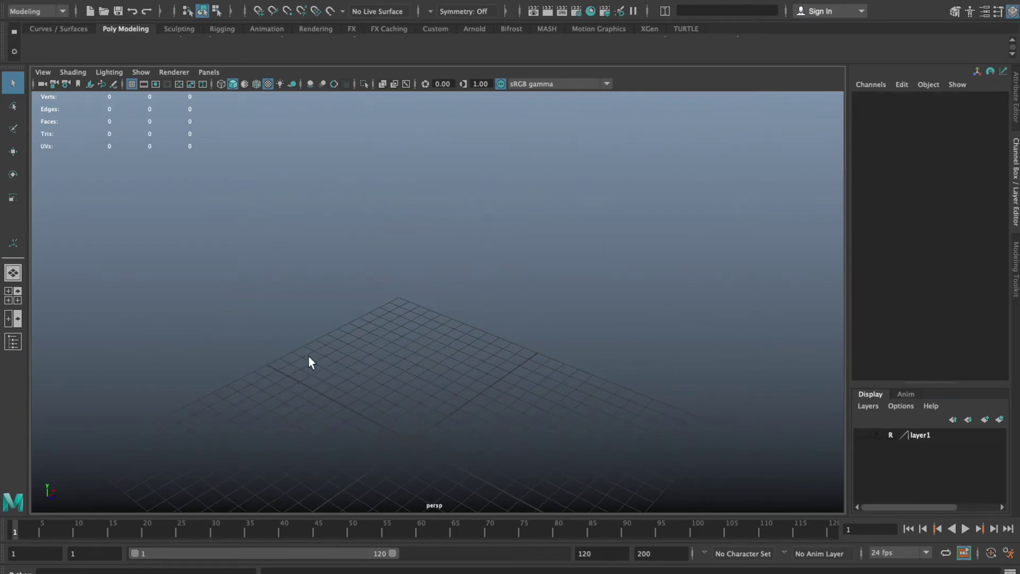
# - Create a polygon cube at the origin and frame it in the perspective view
pyautogui.keyDown('shift'); pyautogui.moveTo(386, 263); pyautogui.dragTo(372, 257, button='right'); pyautogui.keyUp('shift')
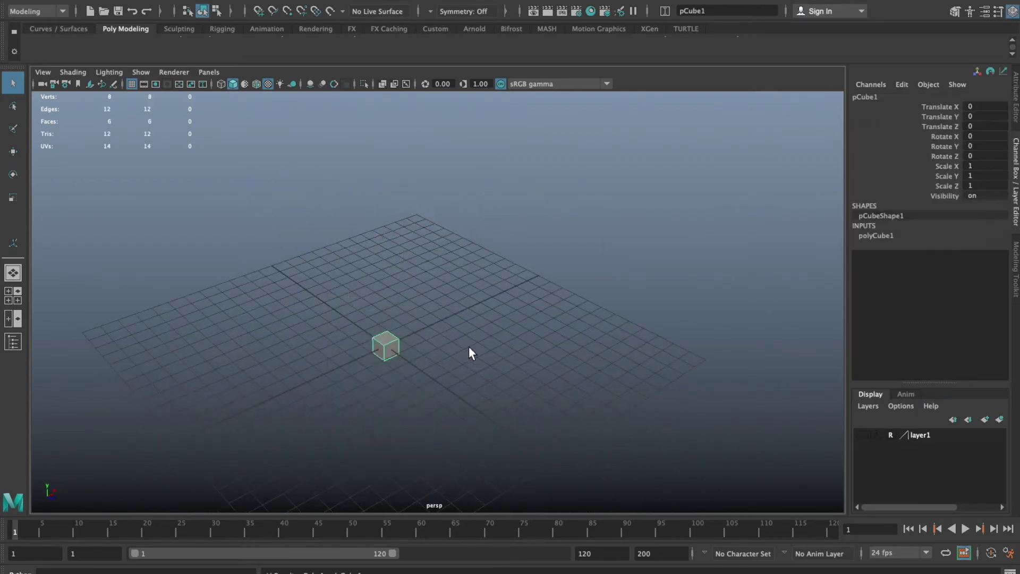
pyautogui.press('f')
pyautogui.scroll(-5, 504, 340)
pyautogui.keyDown('alt'); pyautogui.moveTo(523, 317); pyautogui.dragTo(425, 305); pyautogui.keyUp('alt')
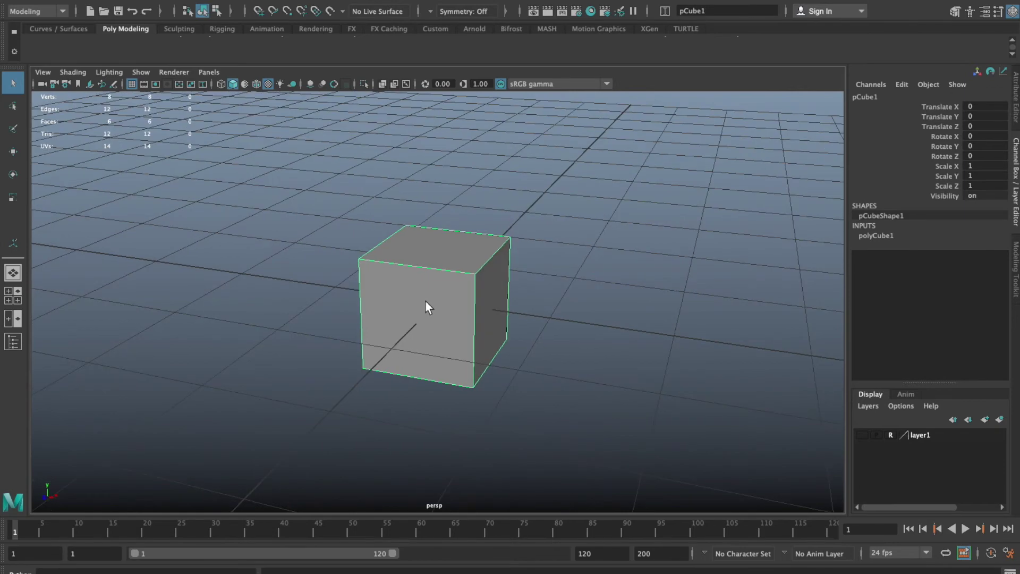
# - Extrude the cube's side face facing positive X outward by about 2.698 units
pyautogui.rightClick(493, 294)
pyautogui.press('w')
pyautogui.click(491, 319)
pyautogui.keyDown('alt'); pyautogui.moveTo(491, 319); pyautogui.dragTo(419, 244); pyautogui.keyUp('alt')
pyautogui.keyDown('shift'); pyautogui.moveTo(420, 241); pyautogui.dragTo(417, 270, button='right'); pyautogui.keyUp('shift')
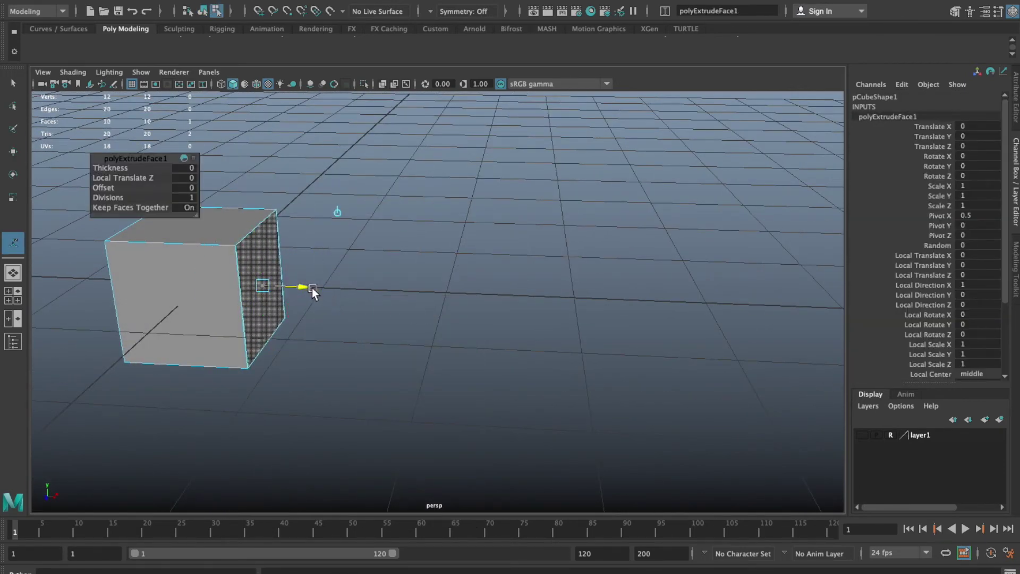
pyautogui.moveTo(301, 284); pyautogui.dragTo(641, 319)
pyautogui.press('w')
pyautogui.keyDown('alt'); pyautogui.moveTo(390, 333); pyautogui.dragTo(306, 196); pyautogui.keyUp('alt')
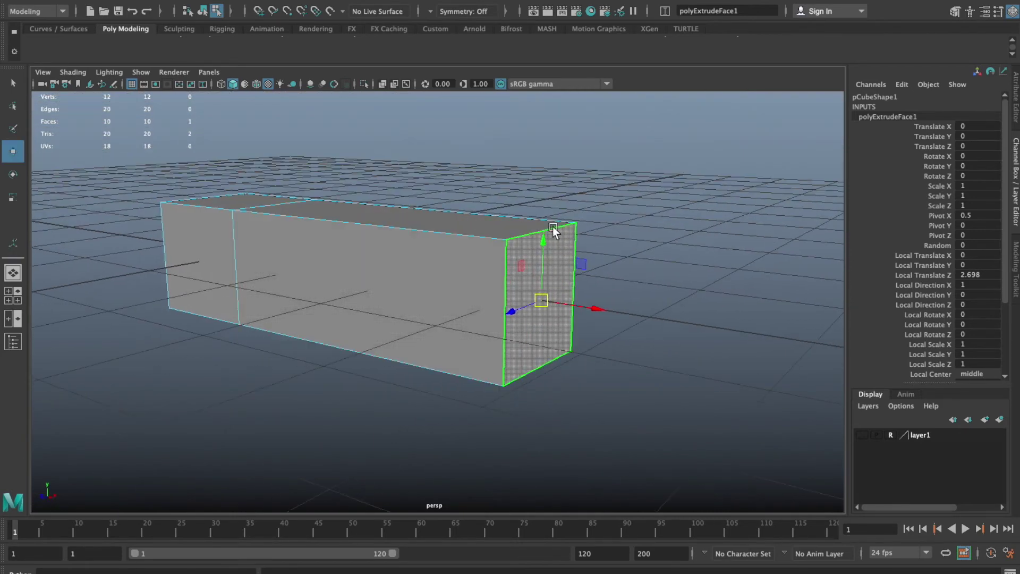
pyautogui.keyDown('alt'); pyautogui.moveTo(622, 238); pyautogui.dragTo(675, 275); pyautogui.keyUp('alt')
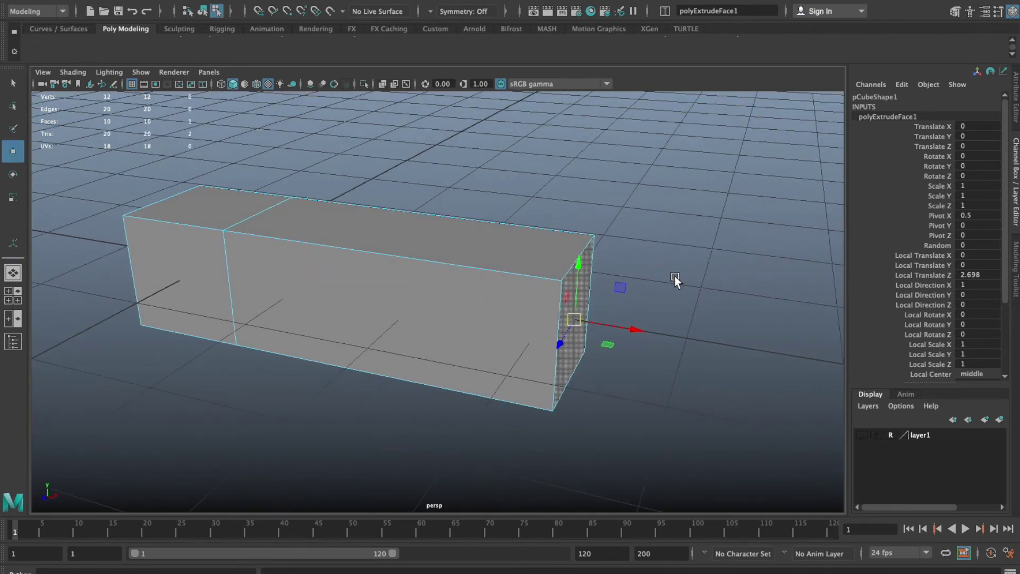
# - Undo the extrusion's offset, try moving the coincident face inward and outward along X, and undo those changes
pyautogui.hotkey('ctrl', 'z')
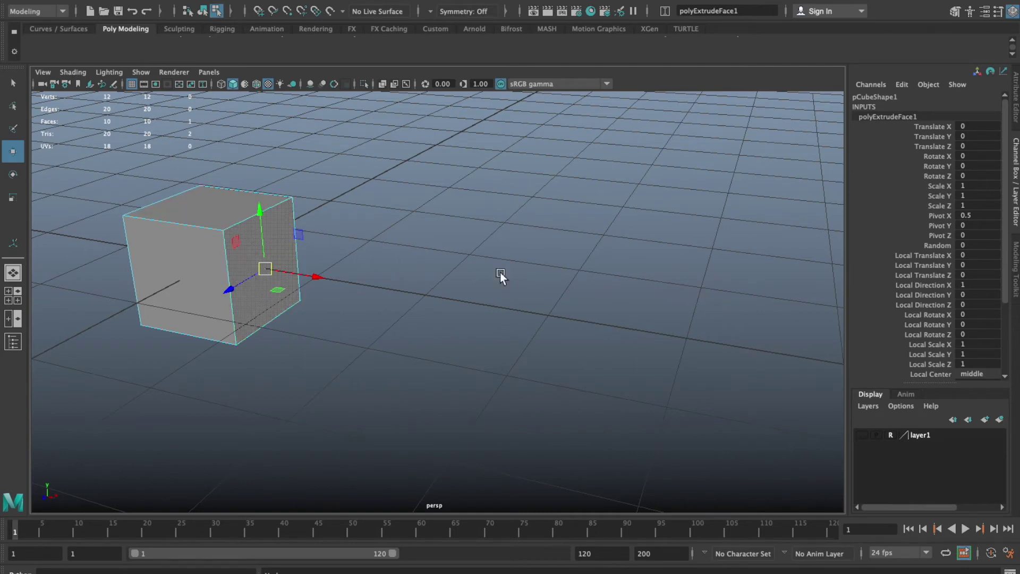
pyautogui.moveTo(320, 278)
pyautogui.mouseDown()
pyautogui.moveTo(632, 318)
pyautogui.moveTo(430, 302)
pyautogui.moveTo(307, 276)
pyautogui.mouseUp()
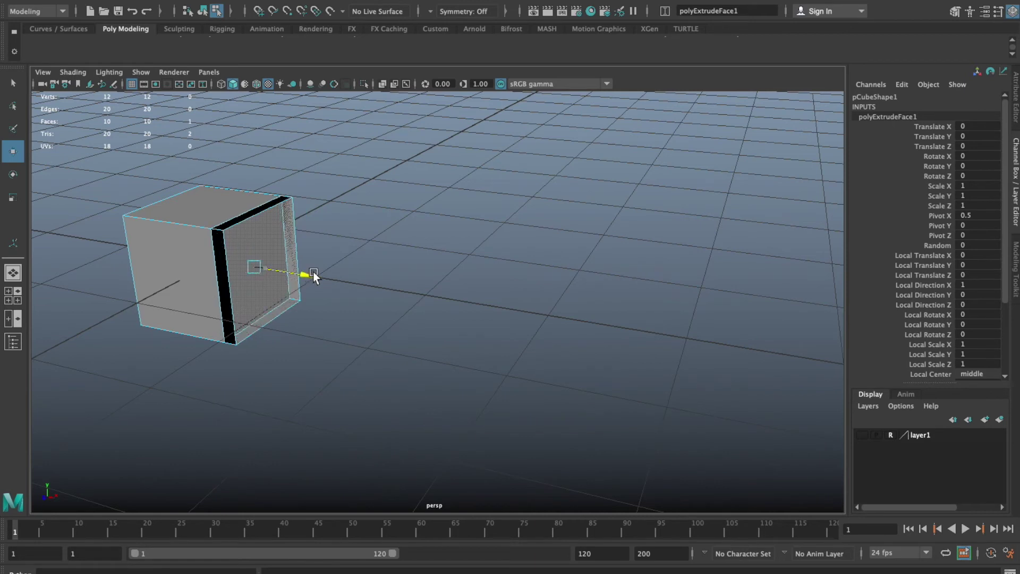
pyautogui.hotkey('ctrl', 'z')
pyautogui.moveTo(352, 278); pyautogui.dragTo(494, 300, button='middle')
pyautogui.hotkey('ctrl', 'z')
# - Extrude the same side face outward again by about 3.303 units
pyautogui.keyDown('shift'); pyautogui.moveTo(390, 181); pyautogui.dragTo(387, 208, button='right'); pyautogui.keyUp('shift')
pyautogui.moveTo(303, 287); pyautogui.dragTo(639, 287)
pyautogui.press('w')
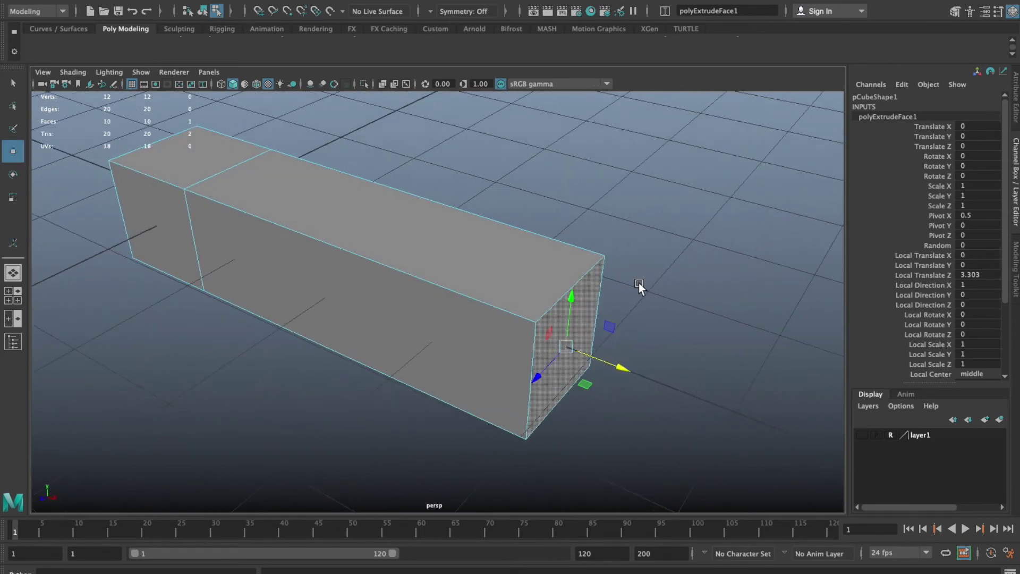
# - Undo the second extrusion completely and return the plain cube to object selection
pyautogui.hotkey('ctrl', 'z')
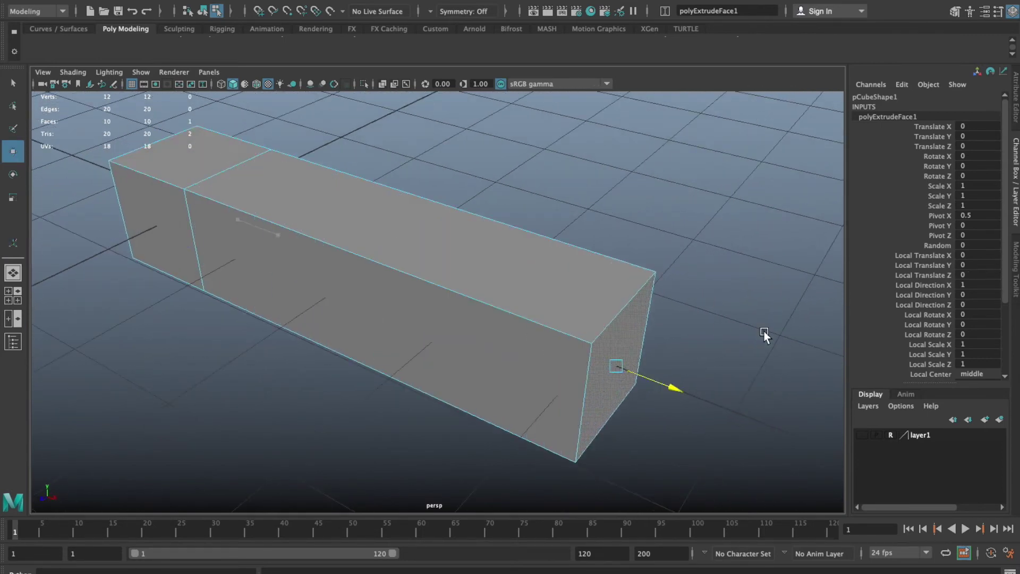
pyautogui.hotkey('ctrl', 'z')
pyautogui.keyDown('alt'); pyautogui.moveTo(453, 207); pyautogui.dragTo(413, 218); pyautogui.keyUp('alt')
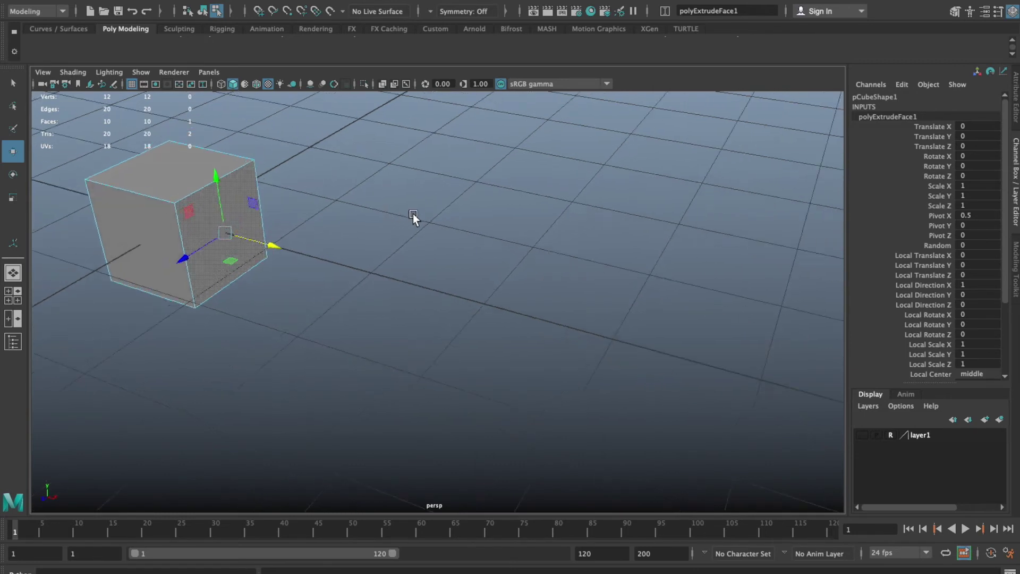
pyautogui.hotkey('ctrl', 'z')
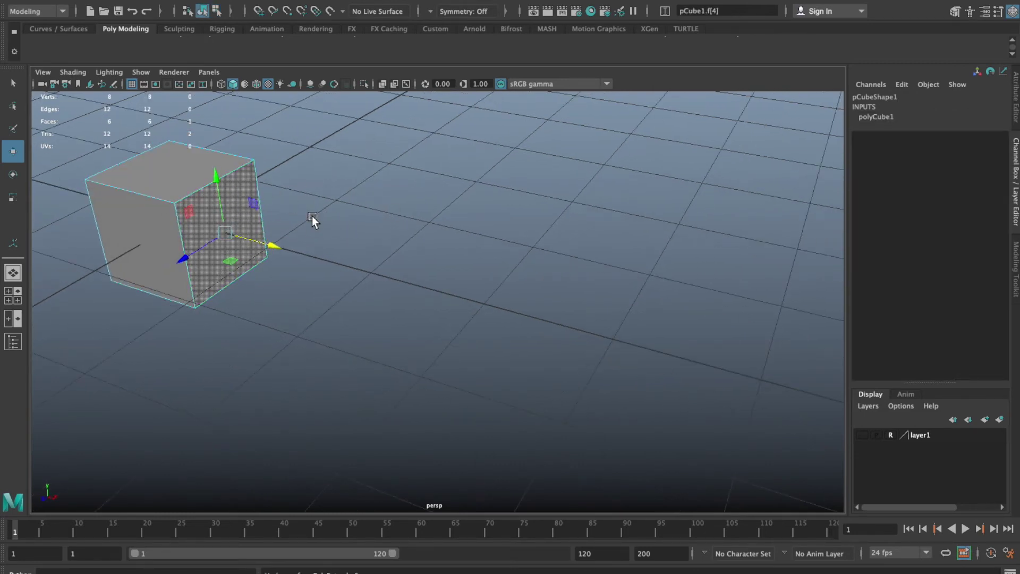
pyautogui.keyDown('alt'); pyautogui.moveTo(257, 179); pyautogui.dragTo(310, 200, button='middle'); pyautogui.keyUp('alt')
pyautogui.moveTo(277, 212); pyautogui.dragTo(288, 200, button='right')
pyautogui.keyDown('alt'); pyautogui.moveTo(322, 192); pyautogui.dragTo(423, 240, button='middle'); pyautogui.keyUp('alt')
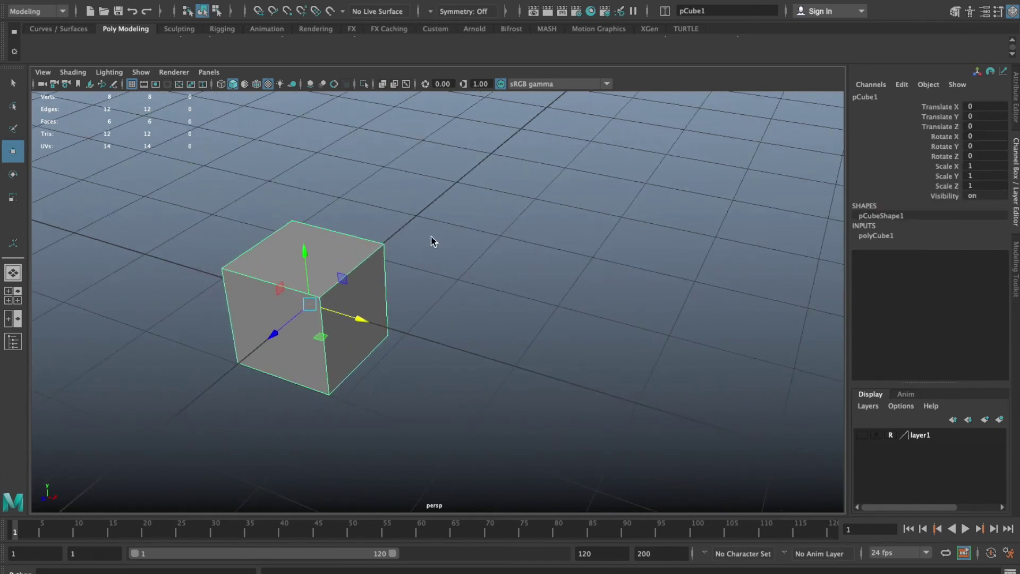
# - Extrude the cube's side face with zero thickness, deselect it, and turn on the smooth mesh preview
pyautogui.press('F11')
pyautogui.keyDown('shift'); pyautogui.moveTo(449, 221); pyautogui.dragTo(454, 249, button='right'); pyautogui.keyUp('shift')
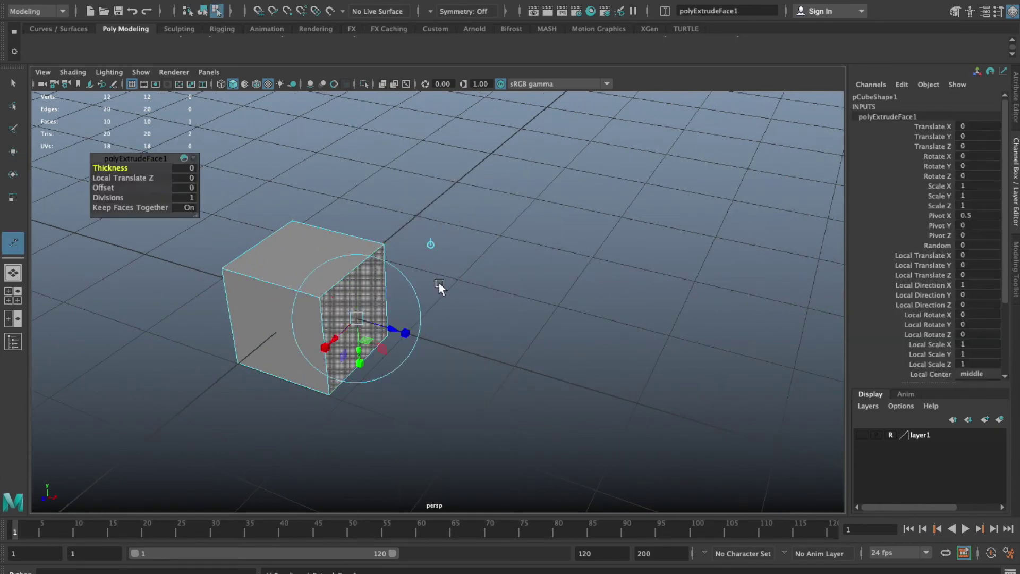
pyautogui.click(571, 284)
pyautogui.keyDown('alt'); pyautogui.moveTo(570, 283); pyautogui.dragTo(569, 312); pyautogui.keyUp('alt')
pyautogui.press('3')
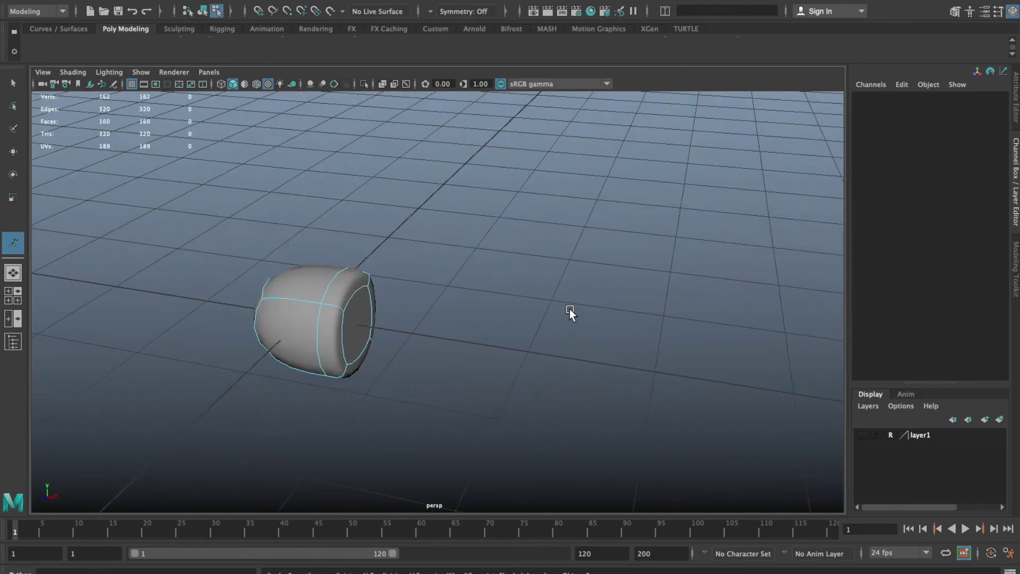
# - Select the loop of zero-thickness faces around the extruded face and inspect it with the smooth preview turned off
pyautogui.doubleClick(337, 320)
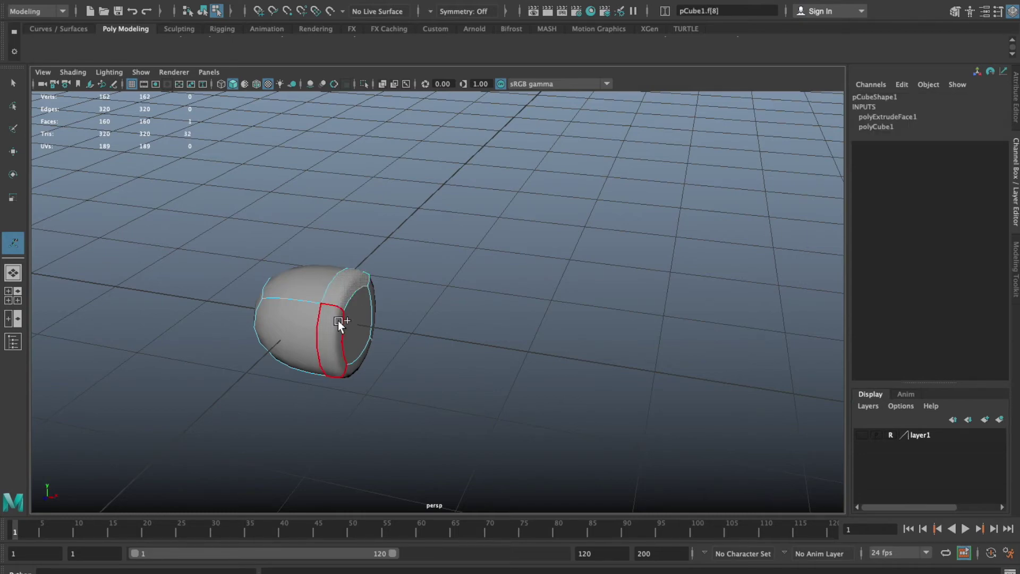
pyautogui.keyDown('alt'); pyautogui.moveTo(338, 321); pyautogui.dragTo(317, 211); pyautogui.keyUp('alt')
pyautogui.press('1')
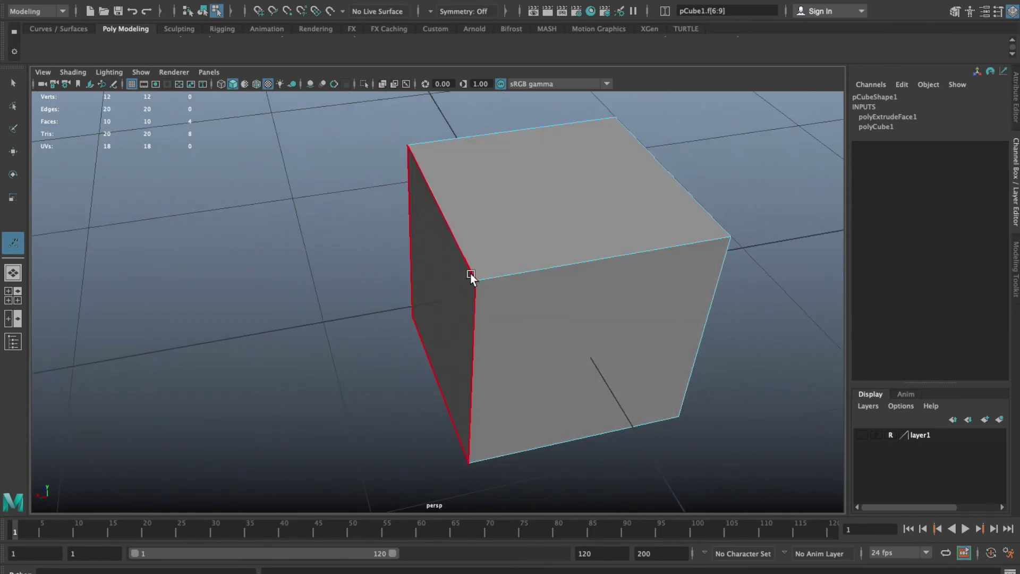
pyautogui.keyDown('alt'); pyautogui.moveTo(471, 278); pyautogui.dragTo(428, 177); pyautogui.keyUp('alt')
pyautogui.keyDown('alt'); pyautogui.moveTo(349, 224); pyautogui.dragTo(538, 219); pyautogui.keyUp('alt')
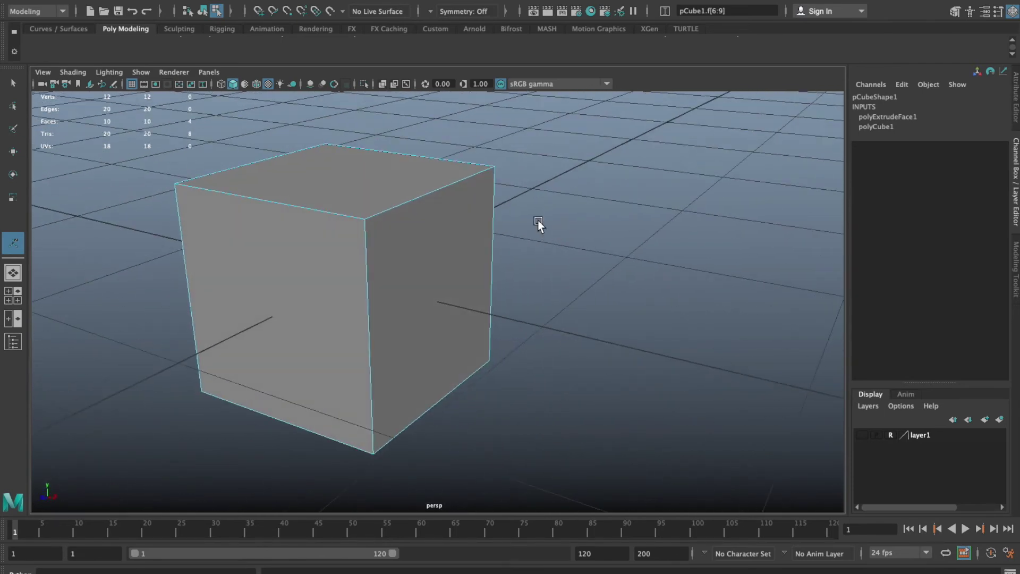
# - Pull the side face outward to expose the hidden extruded section, undo the move, and clear the selection
pyautogui.click(464, 314)
pyautogui.press('w')
pyautogui.moveTo(466, 314); pyautogui.dragTo(538, 324)
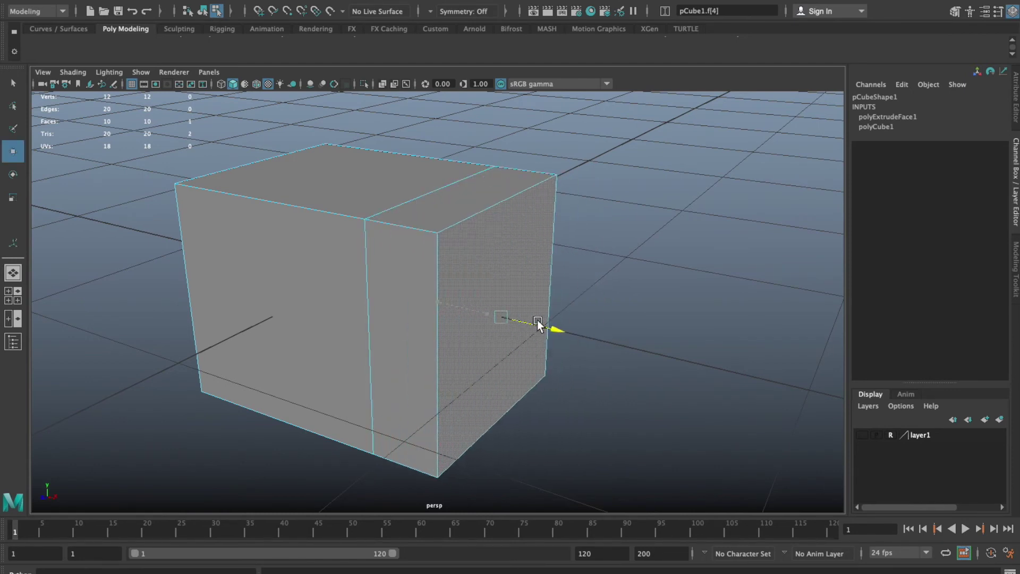
pyautogui.hotkey('ctrl', 'z')
pyautogui.click(568, 239)
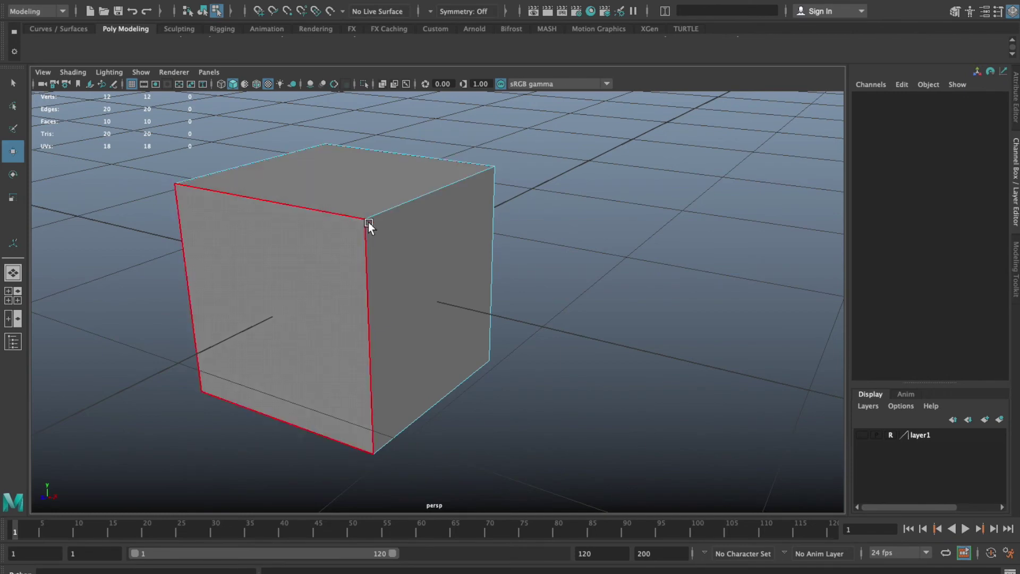
# - Move the side face outward along X by about 0.57 units to expose the extruded section
pyautogui.click(447, 227)
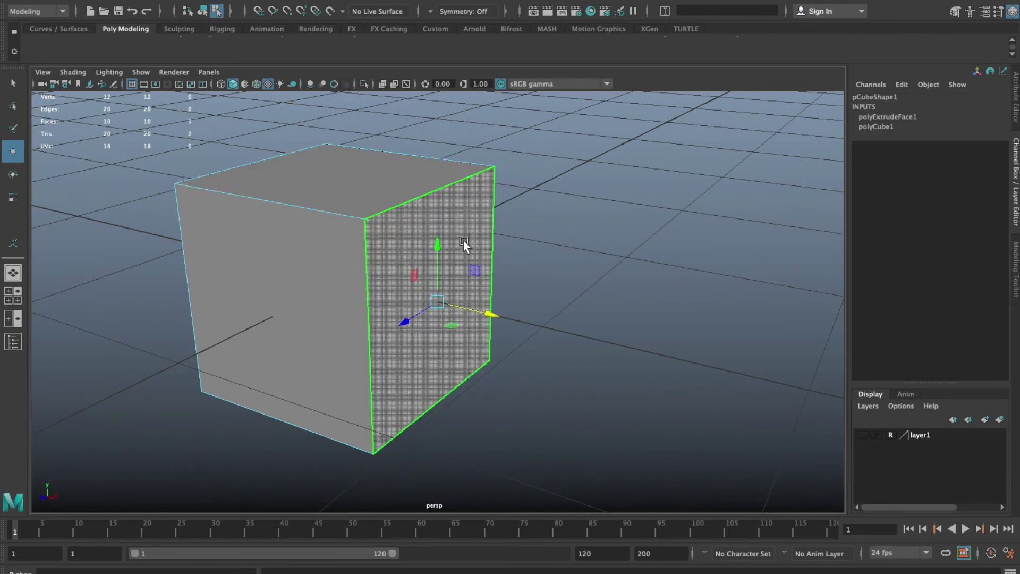
pyautogui.press('f')
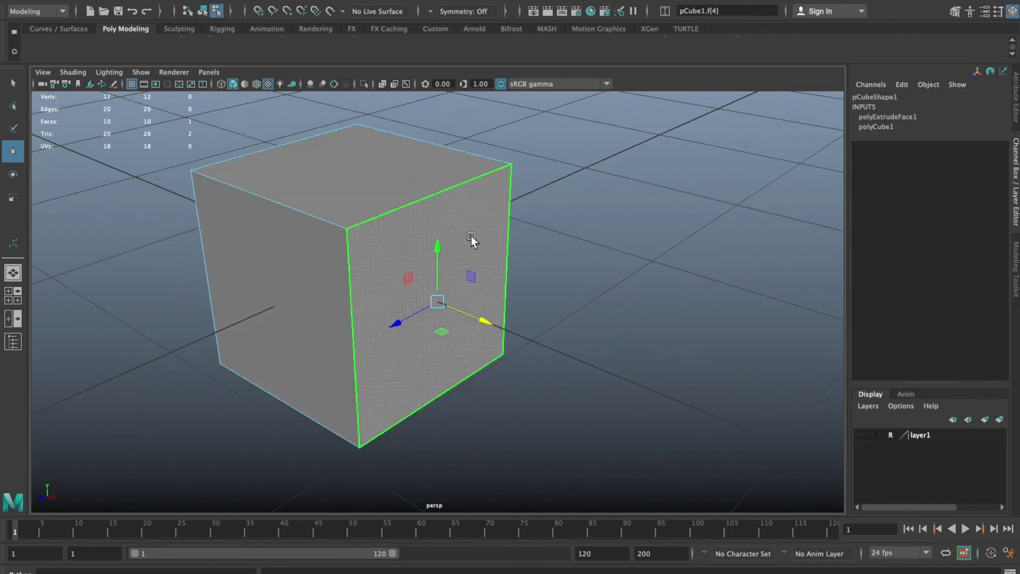
pyautogui.click(656, 255)
pyautogui.keyDown('alt'); pyautogui.moveTo(656, 255); pyautogui.dragTo(610, 251); pyautogui.keyUp('alt')
pyautogui.click(432, 227)
pyautogui.hotkey('ctrl', 'e')
pyautogui.moveTo(486, 301); pyautogui.dragTo(619, 275)
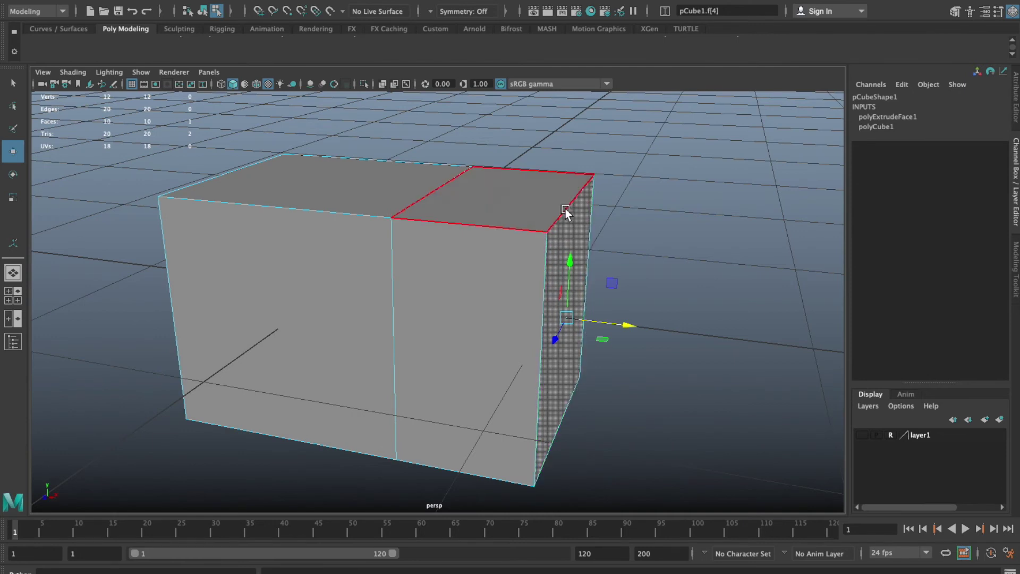
# - Select the top and front faces of the exposed section to check them, and return to object selection
pyautogui.click(536, 189)
pyautogui.click(489, 272)
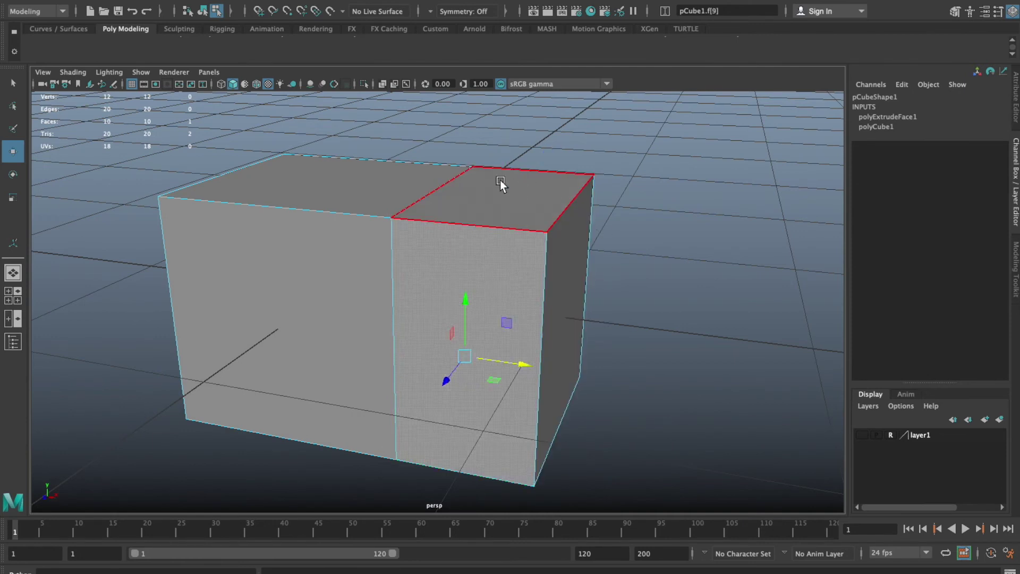
pyautogui.keyDown('alt'); pyautogui.moveTo(550, 149); pyautogui.dragTo(566, 270); pyautogui.keyUp('alt')
pyautogui.moveTo(553, 275)
pyautogui.mouseDown(button='right')
pyautogui.moveTo(585, 248)
pyautogui.moveTo(543, 267)
pyautogui.mouseUp(button='right')
pyautogui.keyDown('alt'); pyautogui.moveTo(542, 267); pyautogui.dragTo(411, 256); pyautogui.keyUp('alt')
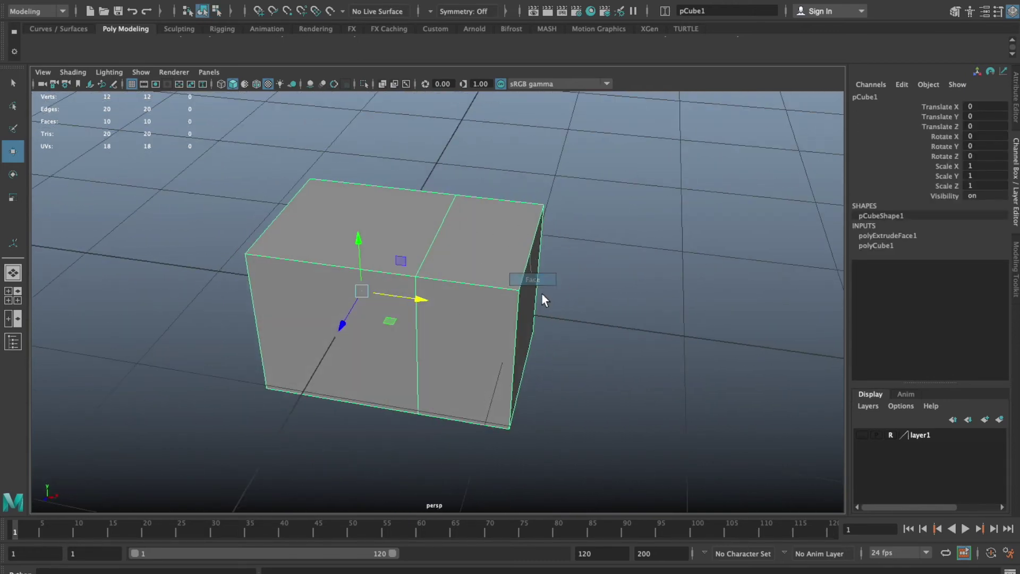
# - Extrude the box's end face outward by about 1.51 units and undo the extrusion
pyautogui.moveTo(541, 292); pyautogui.dragTo(540, 292, button='right')
pyautogui.keyDown('alt'); pyautogui.moveTo(623, 291); pyautogui.dragTo(544, 243); pyautogui.keyUp('alt')
pyautogui.hotkey('ctrl', 'e')
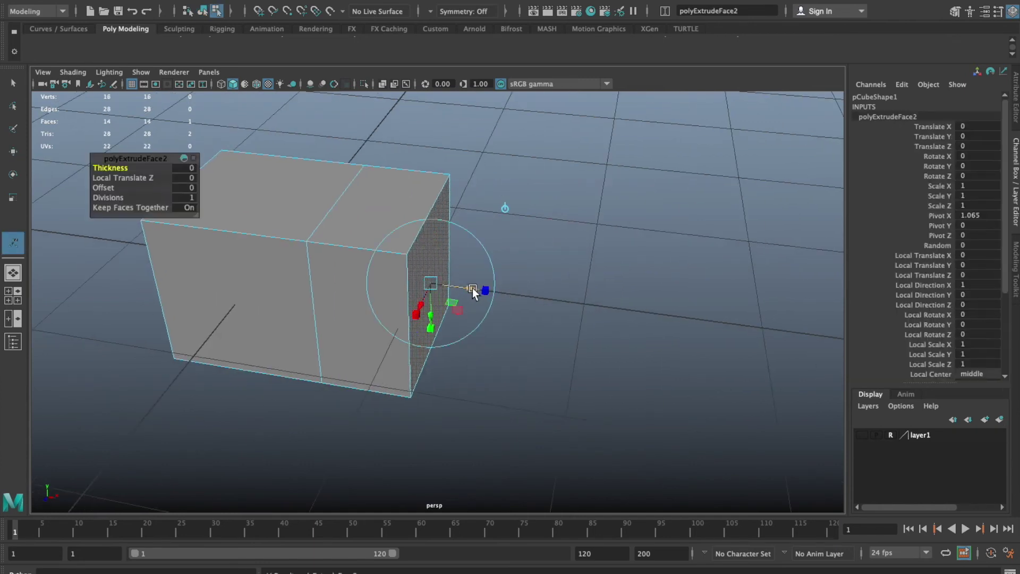
pyautogui.moveTo(472, 288); pyautogui.dragTo(738, 296)
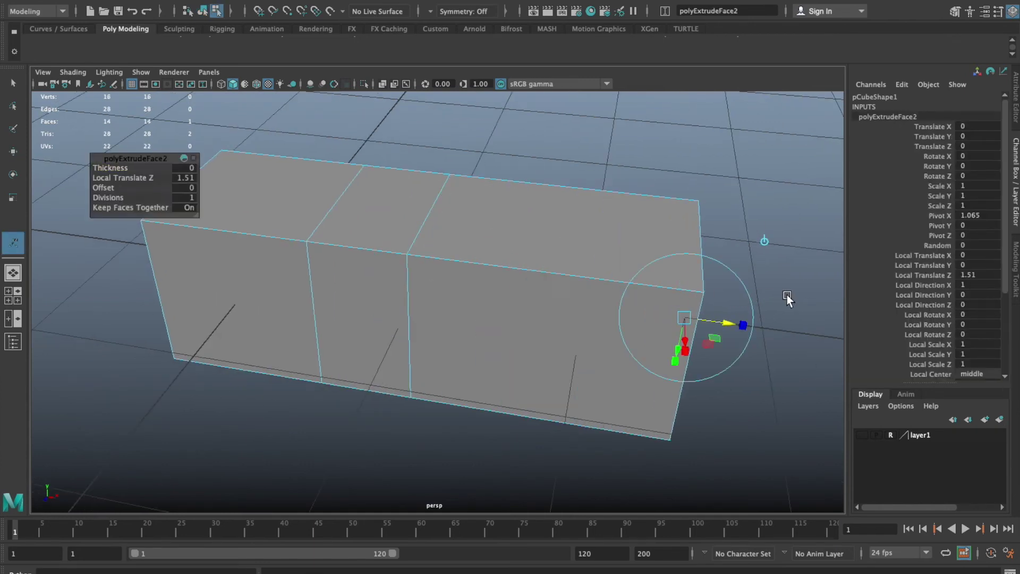
pyautogui.hotkey('ctrl', 'z')
pyautogui.hotkey('ctrl', 'z')
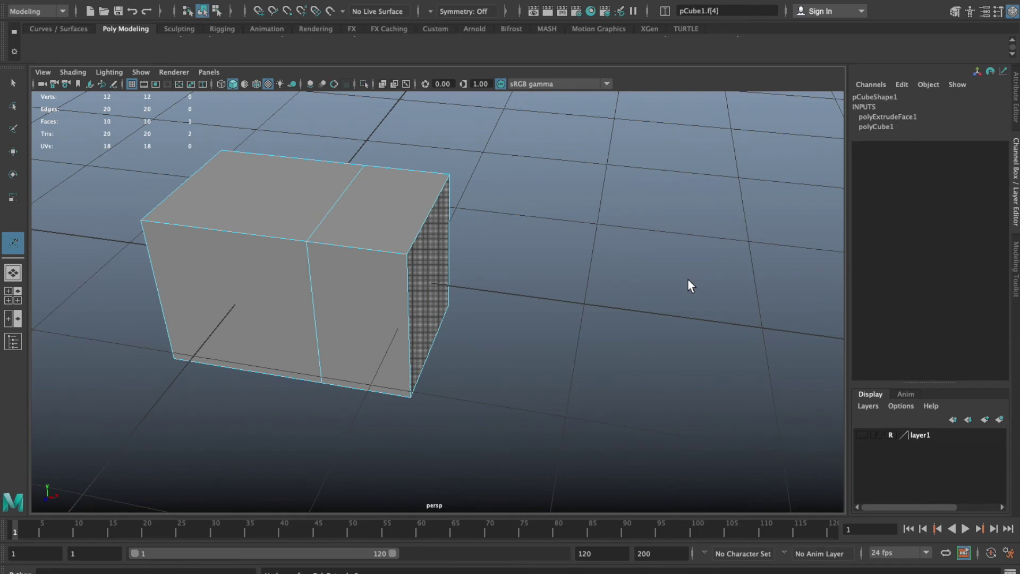
# - Delete the extended box and create a new polygon cube at the origin
pyautogui.press('w')
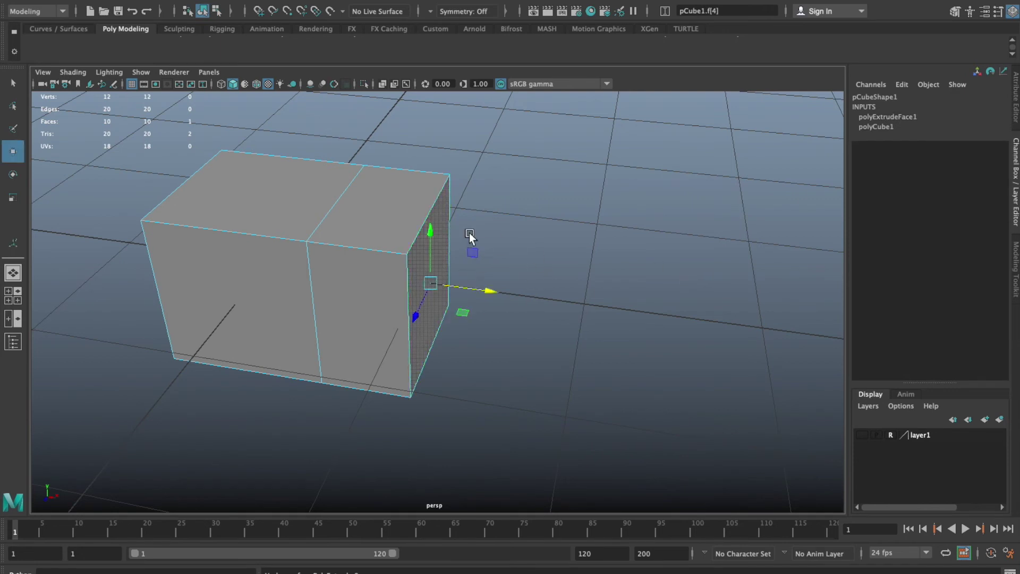
pyautogui.click(534, 231)
pyautogui.moveTo(396, 221); pyautogui.dragTo(441, 189, button='right')
pyautogui.press('Delete')
pyautogui.keyDown('shift'); pyautogui.moveTo(357, 177); pyautogui.dragTo(357, 198, button='right'); pyautogui.keyUp('shift')
# - Duplicate the new cube and move the copy about 1.814 units along X
pyautogui.hotkey('ctrl', 'd')
pyautogui.moveTo(343, 242); pyautogui.dragTo(623, 277)
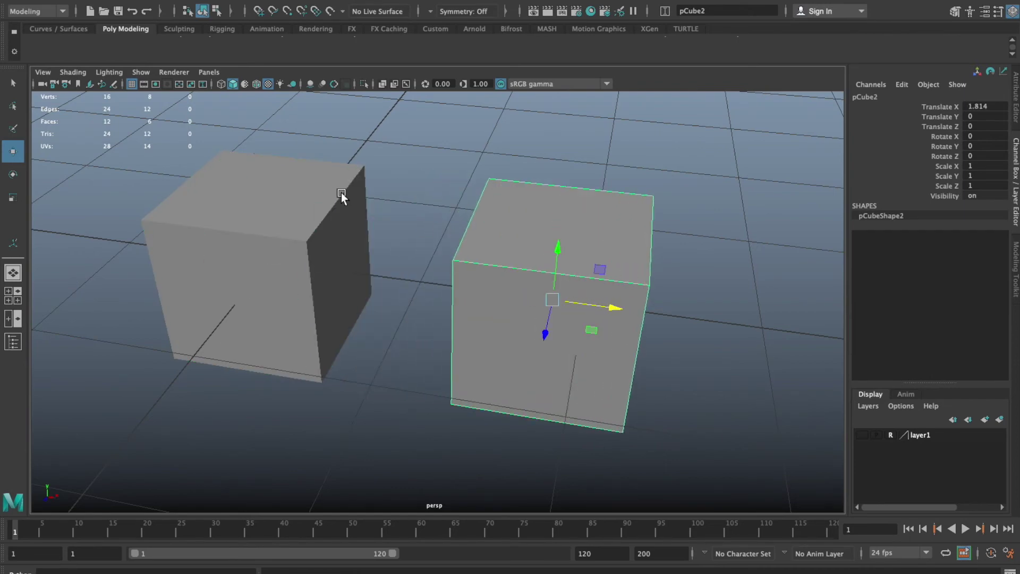
# - Turn on smooth preview for the first cube at the origin
pyautogui.click(342, 193)
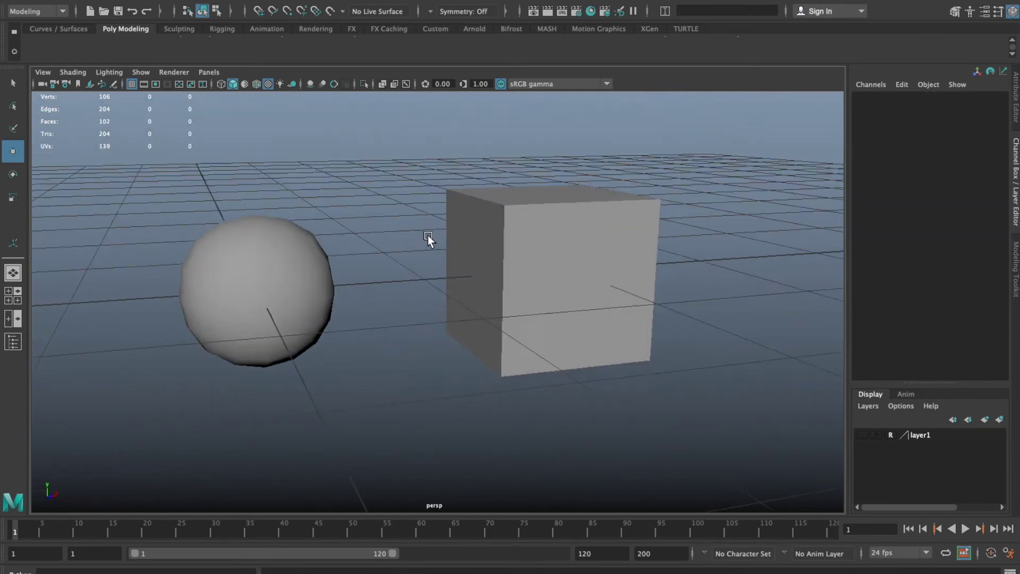
pyautogui.keyDown('alt'); pyautogui.moveTo(428, 235); pyautogui.dragTo(641, 228); pyautogui.keyUp('alt')
pyautogui.click(641, 227)
pyautogui.click(683, 178)
# - Extrude the second cube's front face in place without any offset and return to object selection
pyautogui.keyDown('alt'); pyautogui.moveTo(683, 178); pyautogui.dragTo(547, 210); pyautogui.keyUp('alt')
pyautogui.click(548, 210)
pyautogui.moveTo(552, 189); pyautogui.dragTo(554, 231, button='right')
pyautogui.click(612, 257)
pyautogui.keyDown('shift'); pyautogui.moveTo(675, 206); pyautogui.dragTo(676, 240, button='right'); pyautogui.keyUp('shift')
pyautogui.moveTo(491, 247); pyautogui.dragTo(563, 188, button='right')
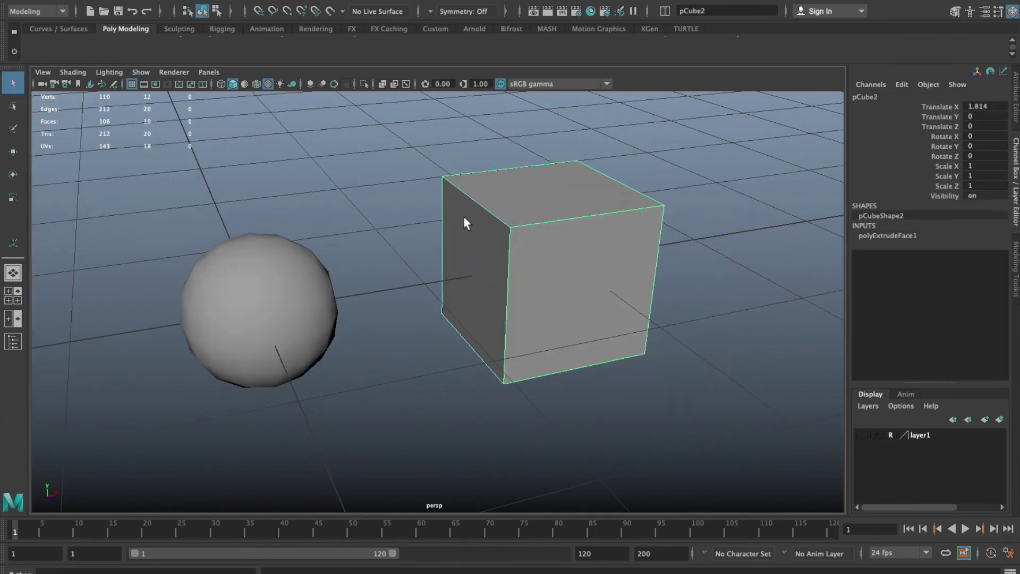
# - Turn on smooth preview for the second cube and compare its shape with the smoothed first cube
pyautogui.keyDown('alt'); pyautogui.moveTo(463, 216); pyautogui.dragTo(448, 199); pyautogui.keyUp('alt')
pyautogui.press('3')
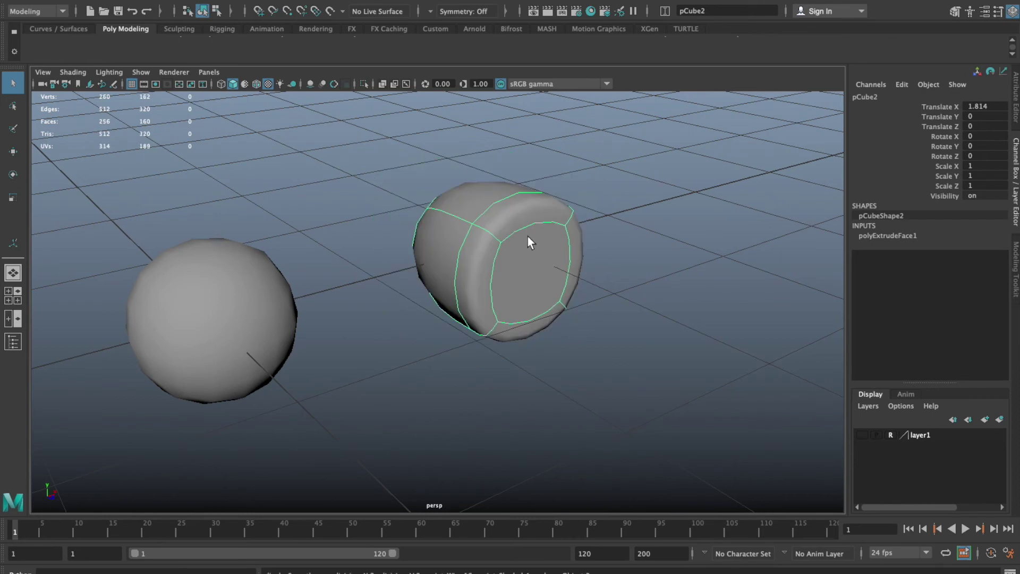
pyautogui.click(597, 350)
pyautogui.keyDown('alt'); pyautogui.moveTo(495, 284); pyautogui.dragTo(531, 221); pyautogui.keyUp('alt')
pyautogui.click(515, 289)
pyautogui.click(588, 277)
pyautogui.keyDown('alt'); pyautogui.moveTo(587, 282); pyautogui.dragTo(444, 230); pyautogui.keyUp('alt')
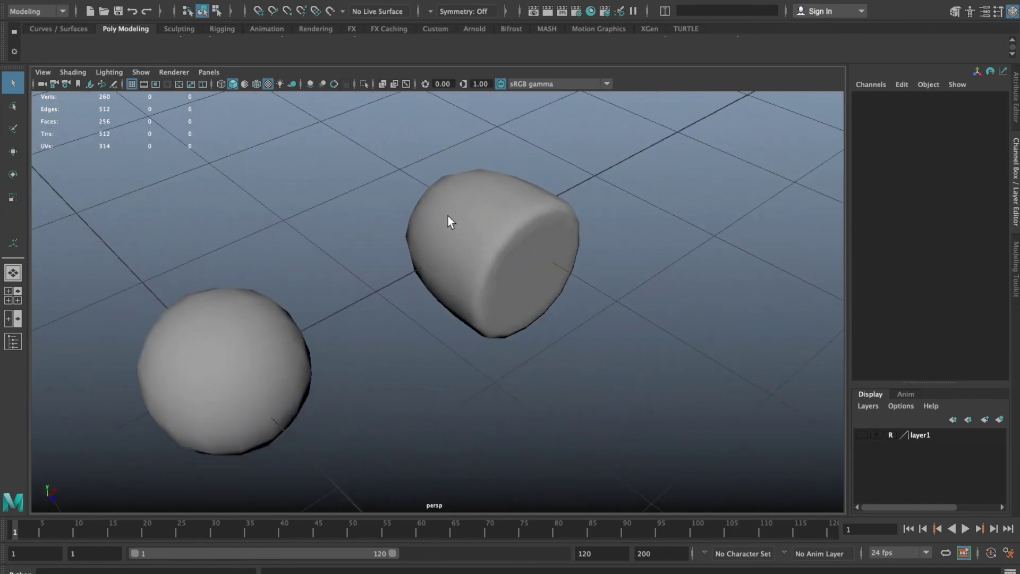
pyautogui.keyDown('alt'); pyautogui.moveTo(519, 262); pyautogui.dragTo(473, 291); pyautogui.keyUp('alt')
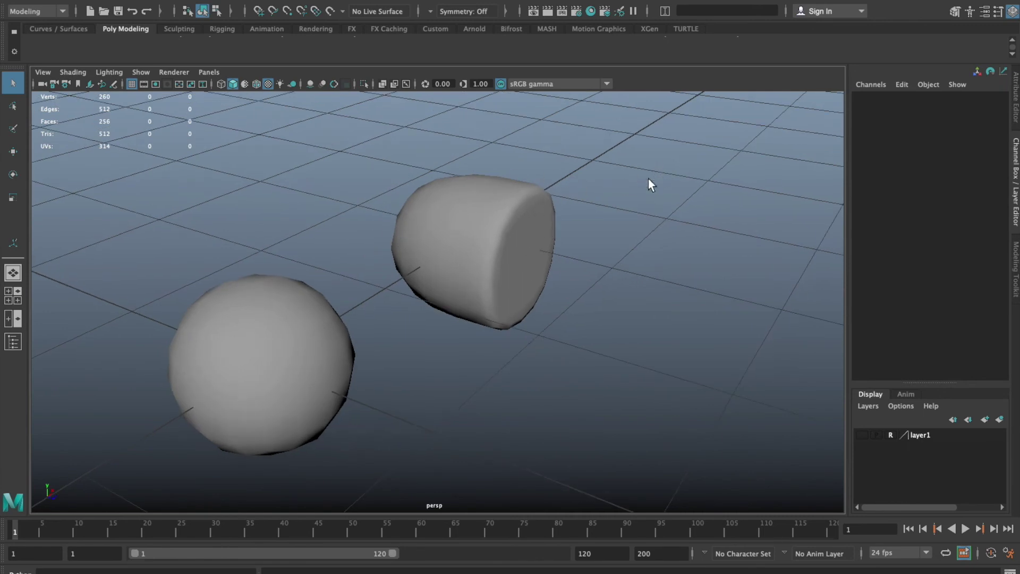
# - Select the second cube and toggle its smooth preview off and on to compare both displays
pyautogui.click(518, 199)
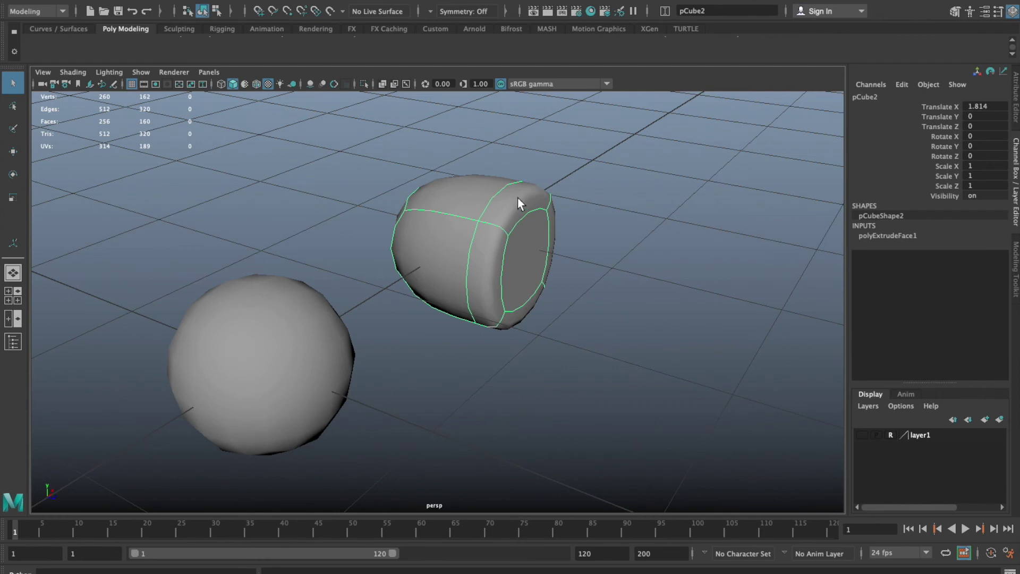
pyautogui.keyDown('alt'); pyautogui.moveTo(543, 210); pyautogui.dragTo(510, 212); pyautogui.keyUp('alt')
pyautogui.press('1')
pyautogui.press('3')
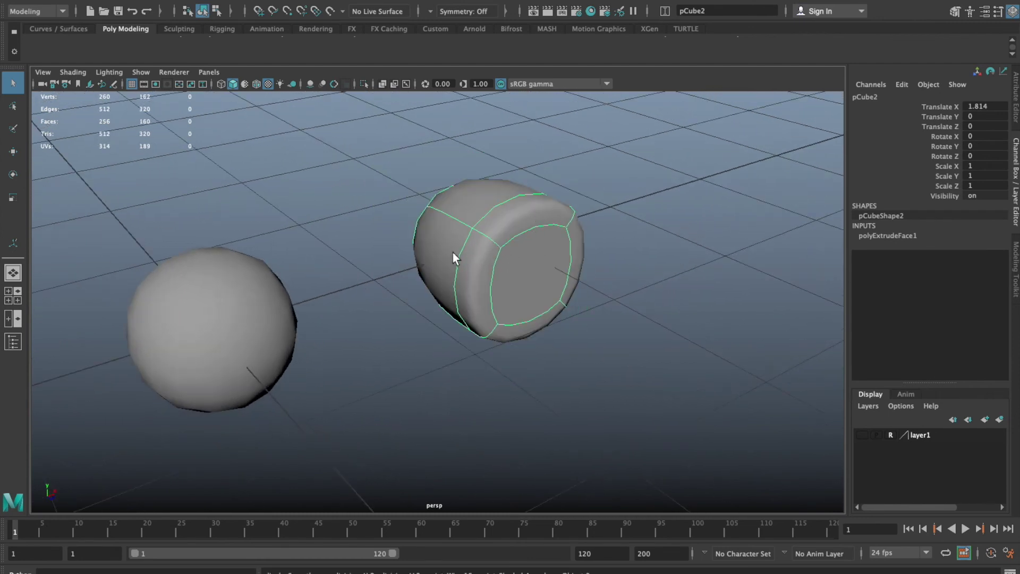
# - Turn off smooth preview on both cubes and switch the first cube to vertex face selection
pyautogui.scroll(5, 495, 262)
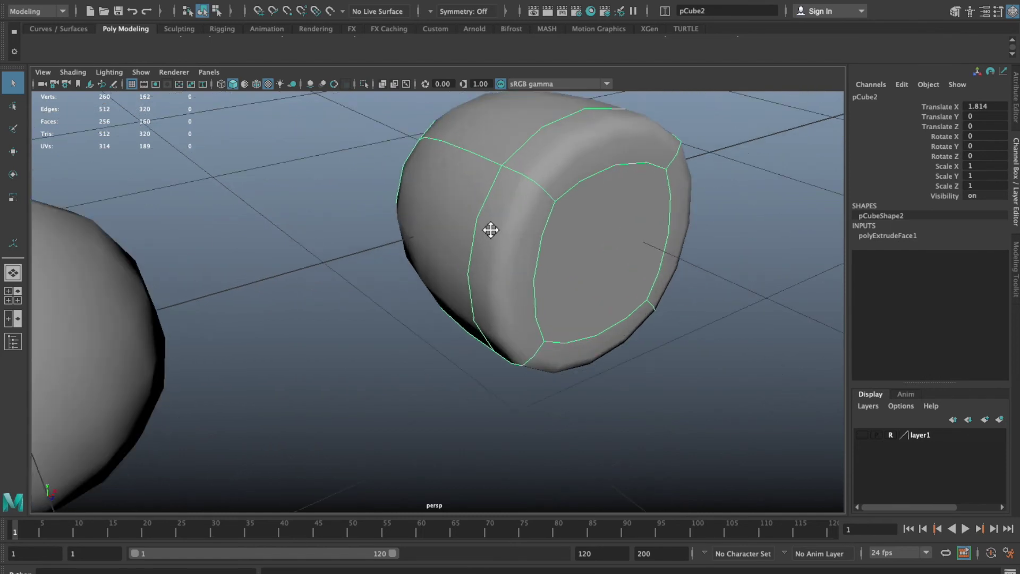
pyautogui.keyDown('alt'); pyautogui.moveTo(489, 228); pyautogui.dragTo(403, 297, button='middle'); pyautogui.keyUp('alt')
pyautogui.press('1')
pyautogui.rightClick(402, 115)
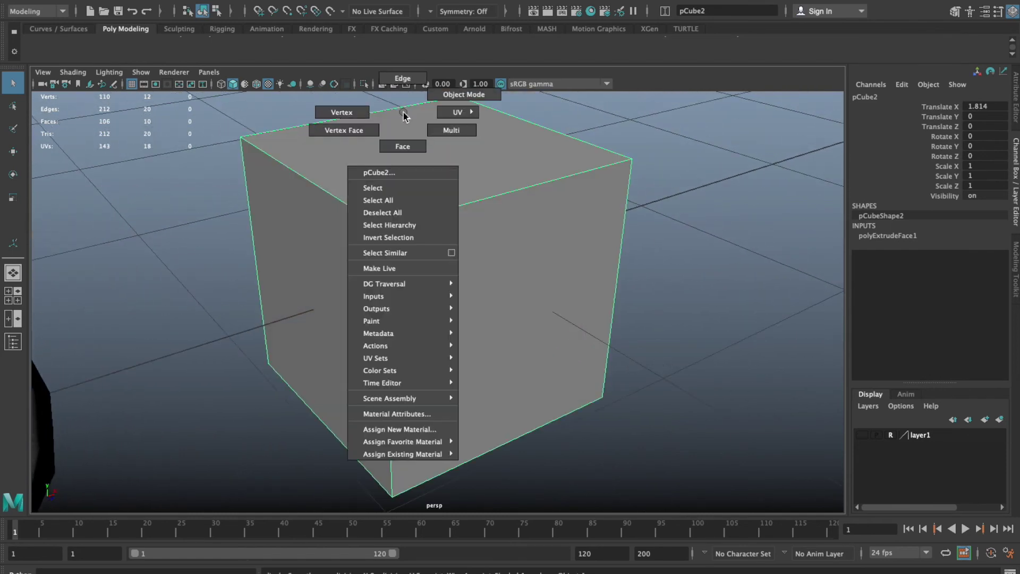
pyautogui.moveTo(478, 142); pyautogui.dragTo(438, 164, button='right')
pyautogui.keyDown('alt'); pyautogui.moveTo(530, 272); pyautogui.dragTo(659, 280); pyautogui.keyUp('alt')
pyautogui.keyDown('alt'); pyautogui.moveTo(212, 294); pyautogui.dragTo(336, 239, button='middle'); pyautogui.keyUp('alt')
pyautogui.keyDown('alt'); pyautogui.moveTo(233, 300); pyautogui.dragTo(279, 278); pyautogui.keyUp('alt')
pyautogui.click(279, 279)
pyautogui.moveTo(306, 232); pyautogui.dragTo(292, 261, button='right')
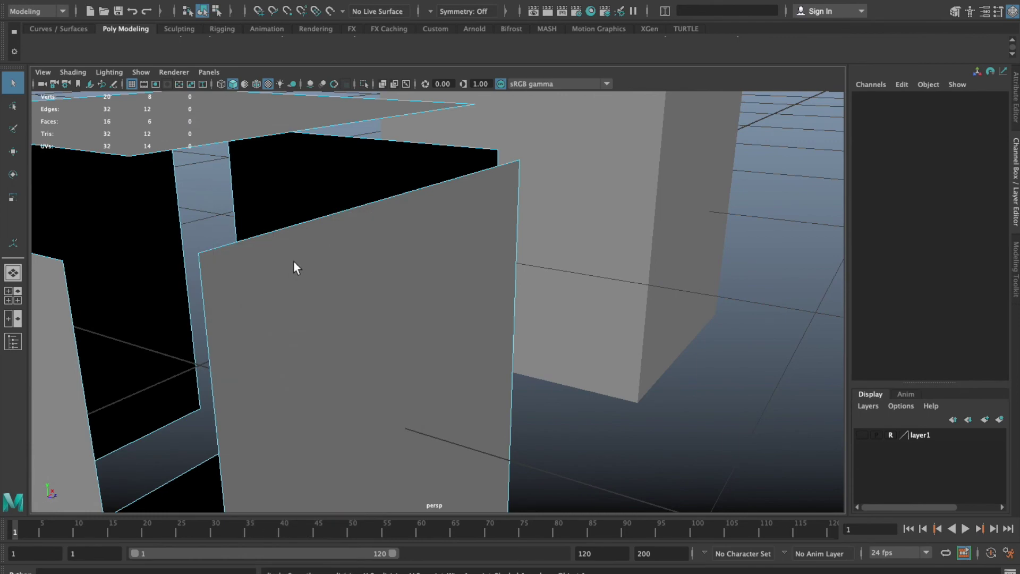
# - Frame both cubes and compare the first cube's separated faces with the selected second cube
pyautogui.scroll(-5, 292, 260)
pyautogui.keyDown('alt'); pyautogui.moveTo(309, 266); pyautogui.dragTo(269, 283); pyautogui.keyUp('alt')
pyautogui.scroll(-10, 304, 283)
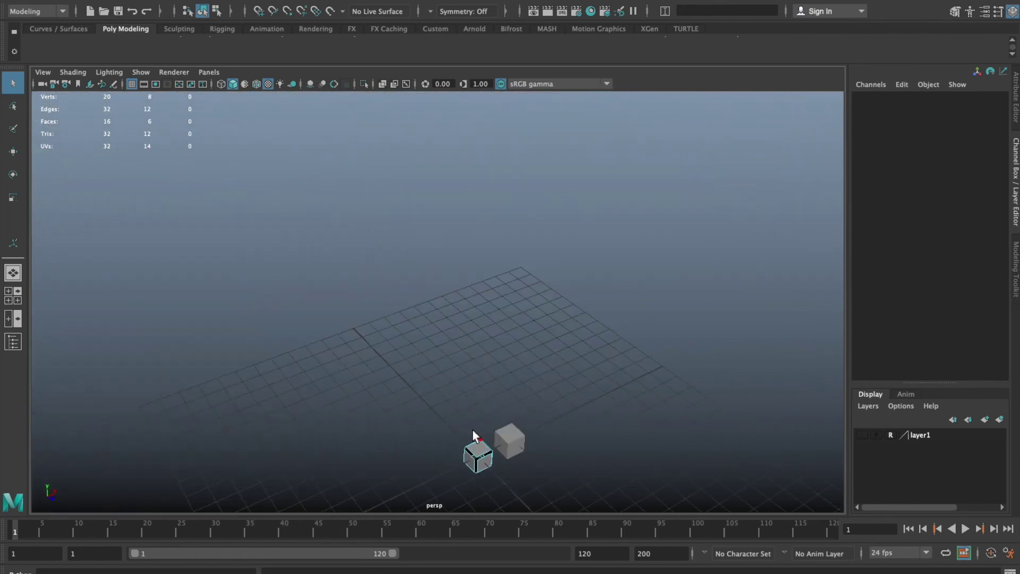
pyautogui.click(509, 440)
pyautogui.keyDown('ctrl'); pyautogui.keyDown('alt'); pyautogui.moveTo(405, 335); pyautogui.dragTo(588, 511); pyautogui.keyUp('alt'); pyautogui.keyUp('ctrl')
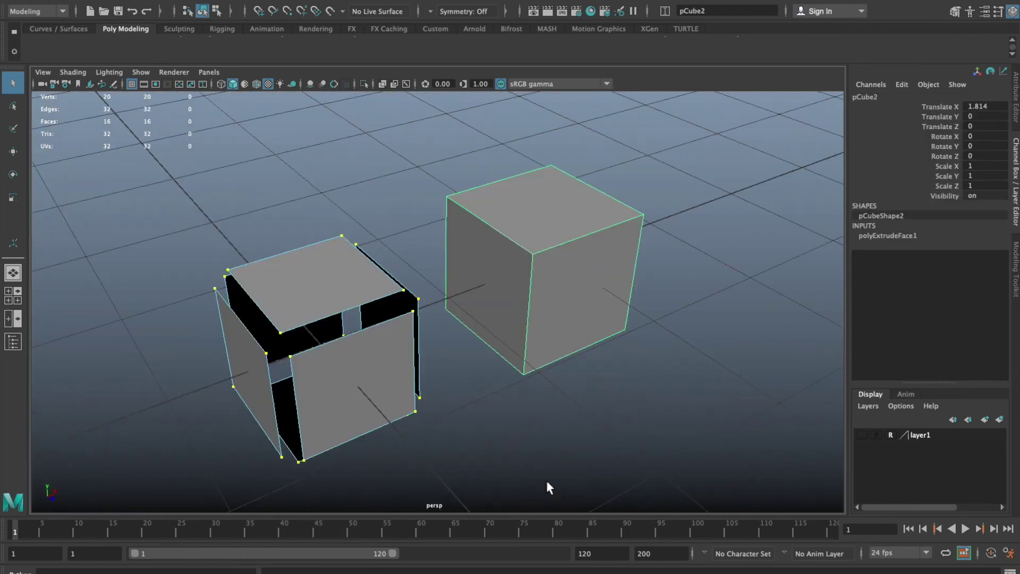
pyautogui.click(333, 344)
pyautogui.keyDown('alt'); pyautogui.moveTo(333, 344); pyautogui.dragTo(524, 425); pyautogui.keyUp('alt')
# - Switch the second cube to vertex face selection so its faces are displayed separately
pyautogui.click(630, 403)
pyautogui.click(431, 288)
pyautogui.click(611, 264)
pyautogui.keyDown('alt'); pyautogui.moveTo(610, 264); pyautogui.dragTo(519, 235); pyautogui.keyUp('alt')
pyautogui.moveTo(514, 231); pyautogui.dragTo(487, 244, button='right')
pyautogui.keyDown('alt'); pyautogui.moveTo(487, 244); pyautogui.dragTo(471, 208); pyautogui.keyUp('alt')
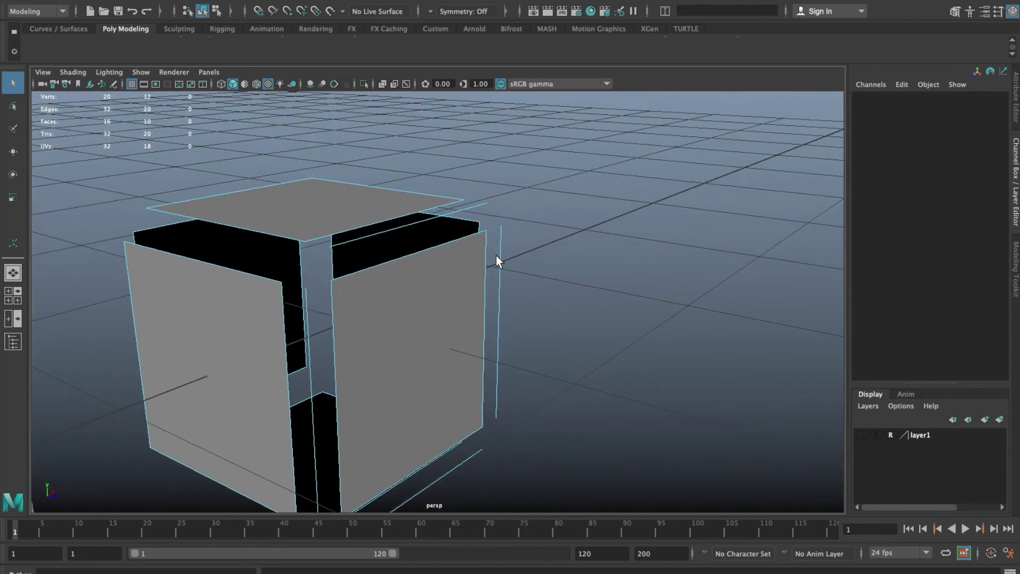
# - Examine the zero-thickness faces around the second cube's extruded front face and select the vertex faces along one of them
pyautogui.keyDown('alt'); pyautogui.moveTo(326, 371); pyautogui.dragTo(339, 378); pyautogui.keyUp('alt')
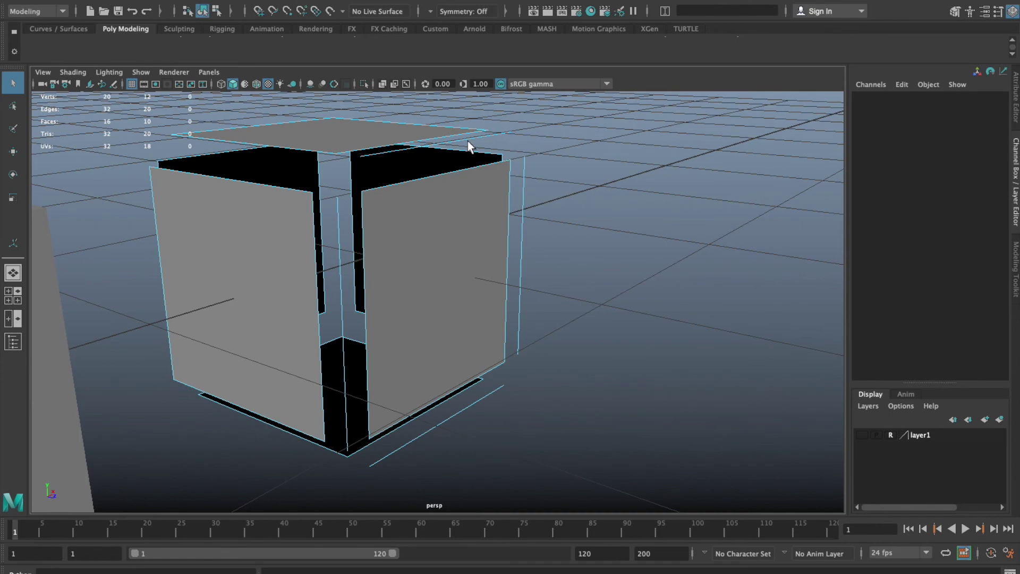
pyautogui.keyDown('alt'); pyautogui.moveTo(337, 227); pyautogui.dragTo(402, 166); pyautogui.keyUp('alt')
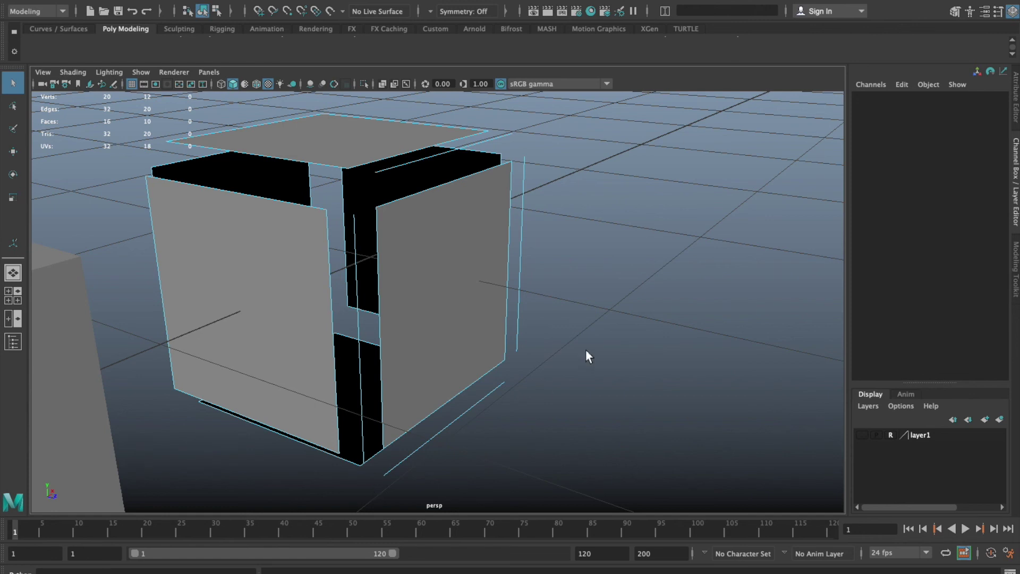
pyautogui.click(359, 213)
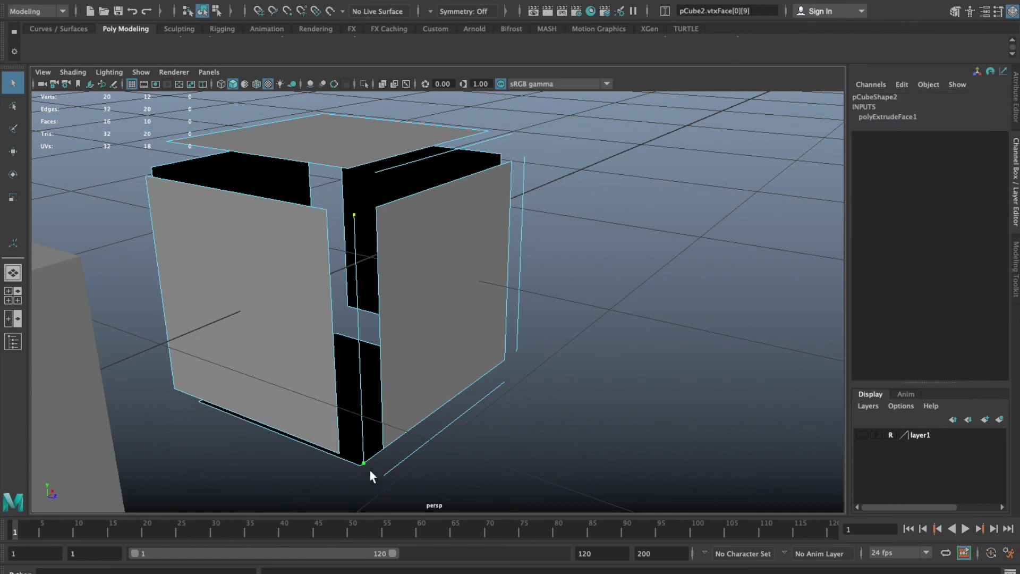
pyautogui.press('w')
pyautogui.moveTo(382, 200); pyautogui.dragTo(365, 205, button='right')
pyautogui.click(393, 253)
pyautogui.click(383, 446)
pyautogui.click(383, 447)
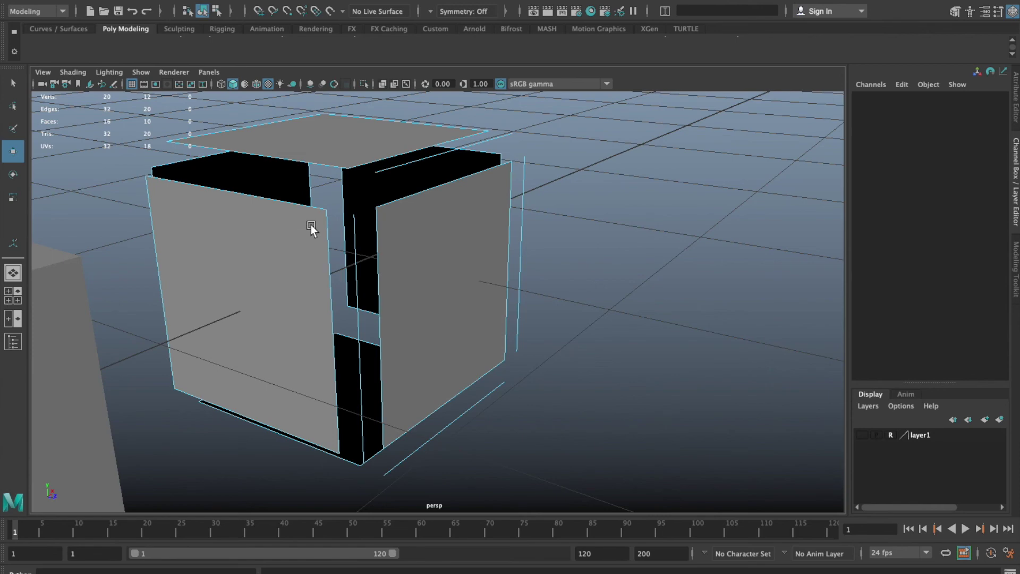
# - Inspect the second cube's separated faces from the other side and return it to object selection with smooth preview on
pyautogui.click(319, 211)
pyautogui.keyDown('alt'); pyautogui.moveTo(312, 182); pyautogui.dragTo(253, 183); pyautogui.keyUp('alt')
pyautogui.click(315, 176)
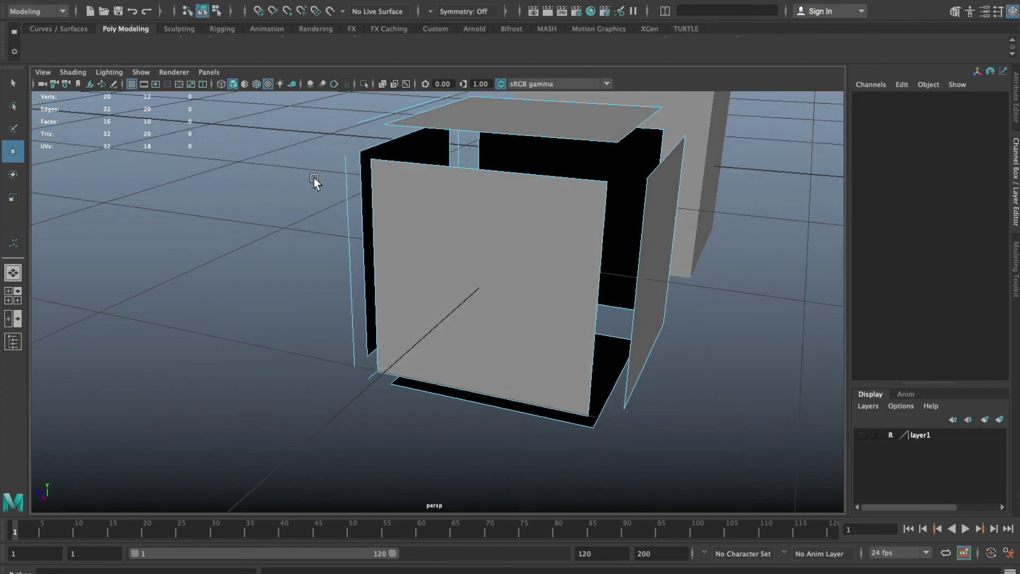
pyautogui.keyDown('alt'); pyautogui.moveTo(348, 170); pyautogui.dragTo(556, 199); pyautogui.keyUp('alt')
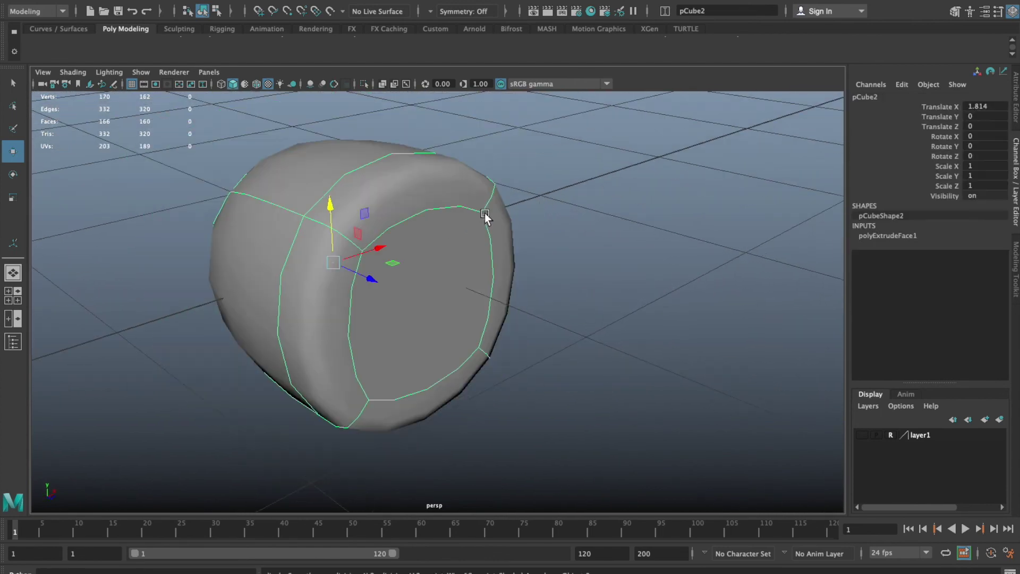
# - Turn smooth preview back on for the first cube and compare both smoothed cubes
pyautogui.click(615, 321)
pyautogui.keyDown('alt'); pyautogui.moveTo(596, 332); pyautogui.dragTo(604, 316); pyautogui.keyUp('alt')
pyautogui.scroll(-3, 604, 316)
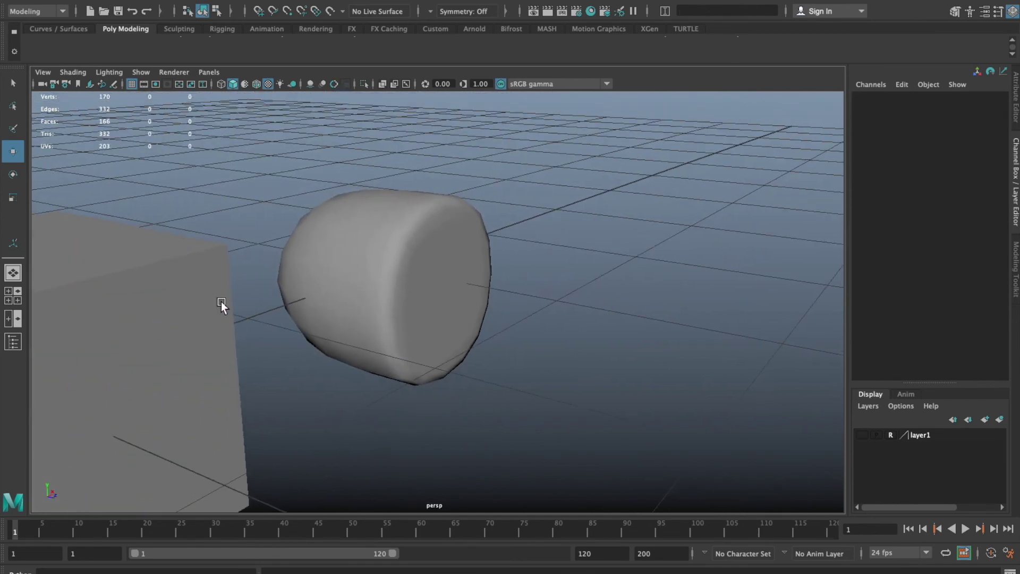
pyautogui.click(219, 300)
pyautogui.press('3')
pyautogui.keyDown('alt'); pyautogui.moveTo(259, 323); pyautogui.dragTo(414, 274, button='middle'); pyautogui.keyUp('alt')
pyautogui.click(415, 273)
pyautogui.keyDown('alt'); pyautogui.moveTo(468, 239); pyautogui.dragTo(624, 200); pyautogui.keyUp('alt')
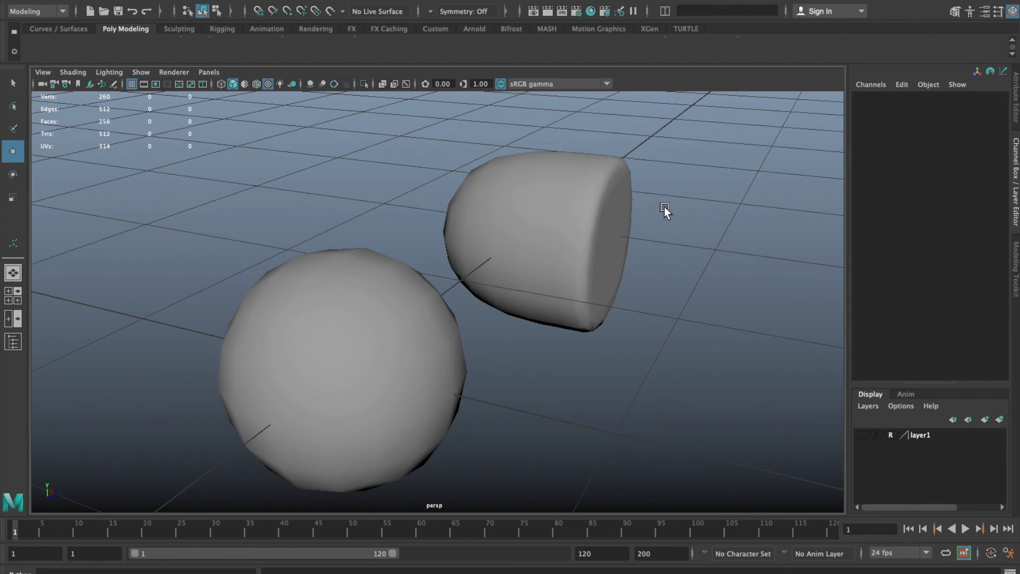